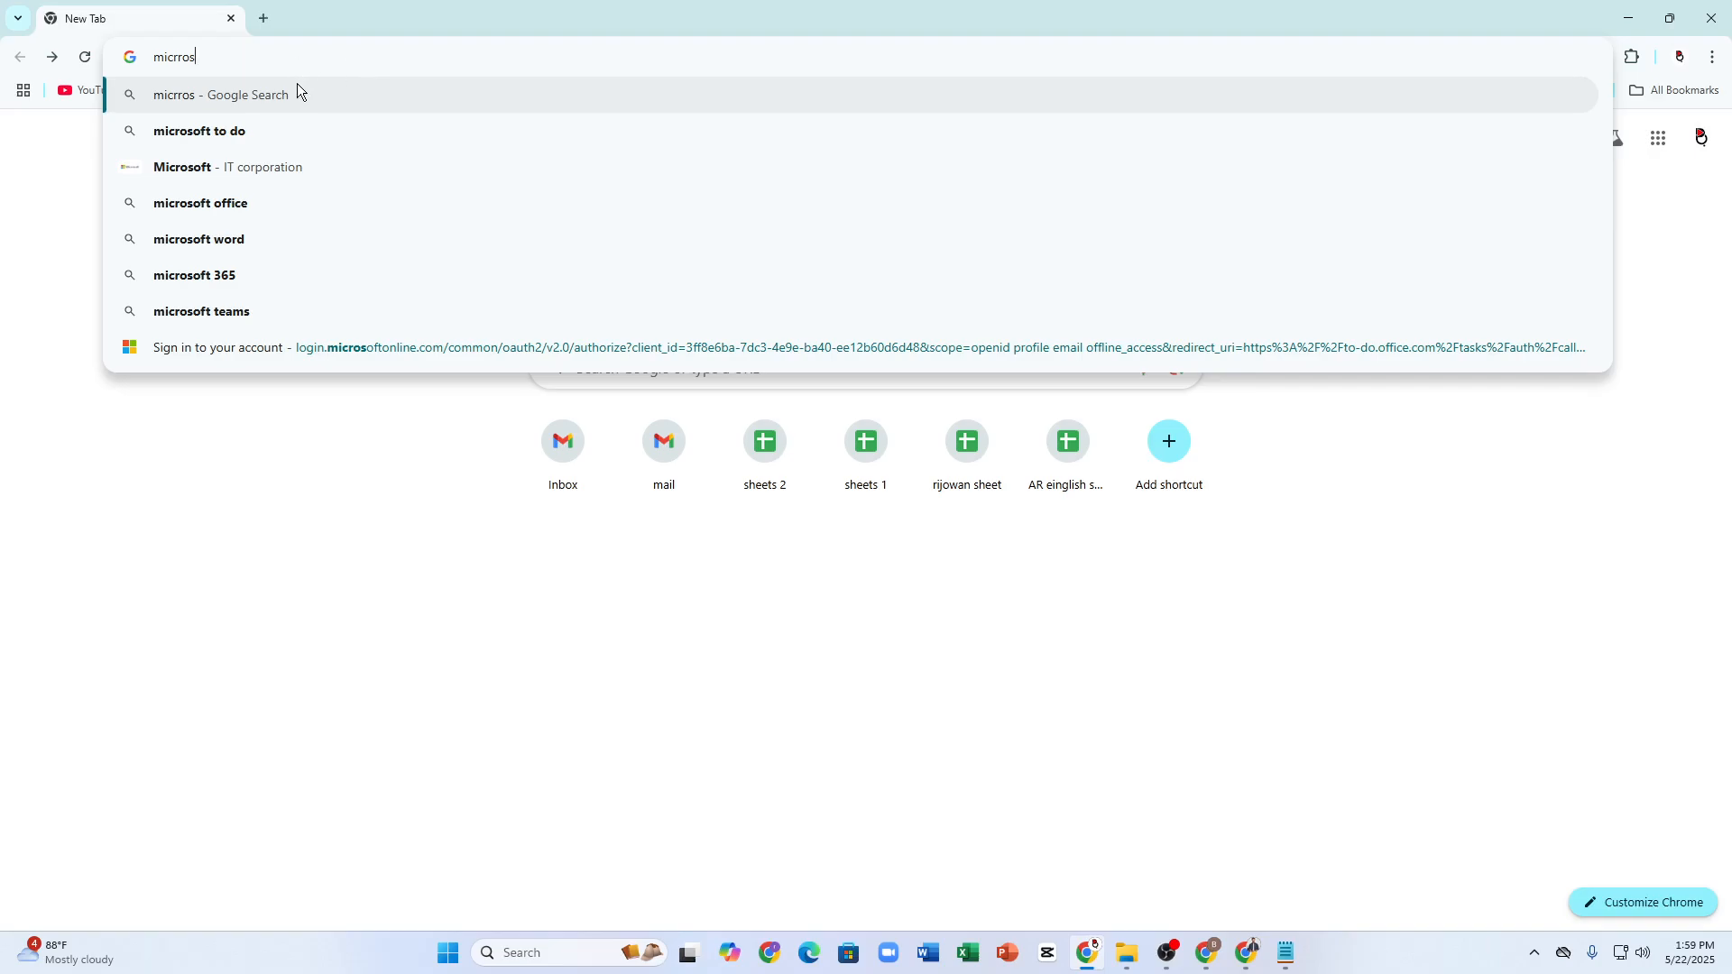
# - Search the web for "microsoft to do", open the Microsoft To Do sign-in page and keep an extra blank tab ready
pyautogui.click(280, 124)
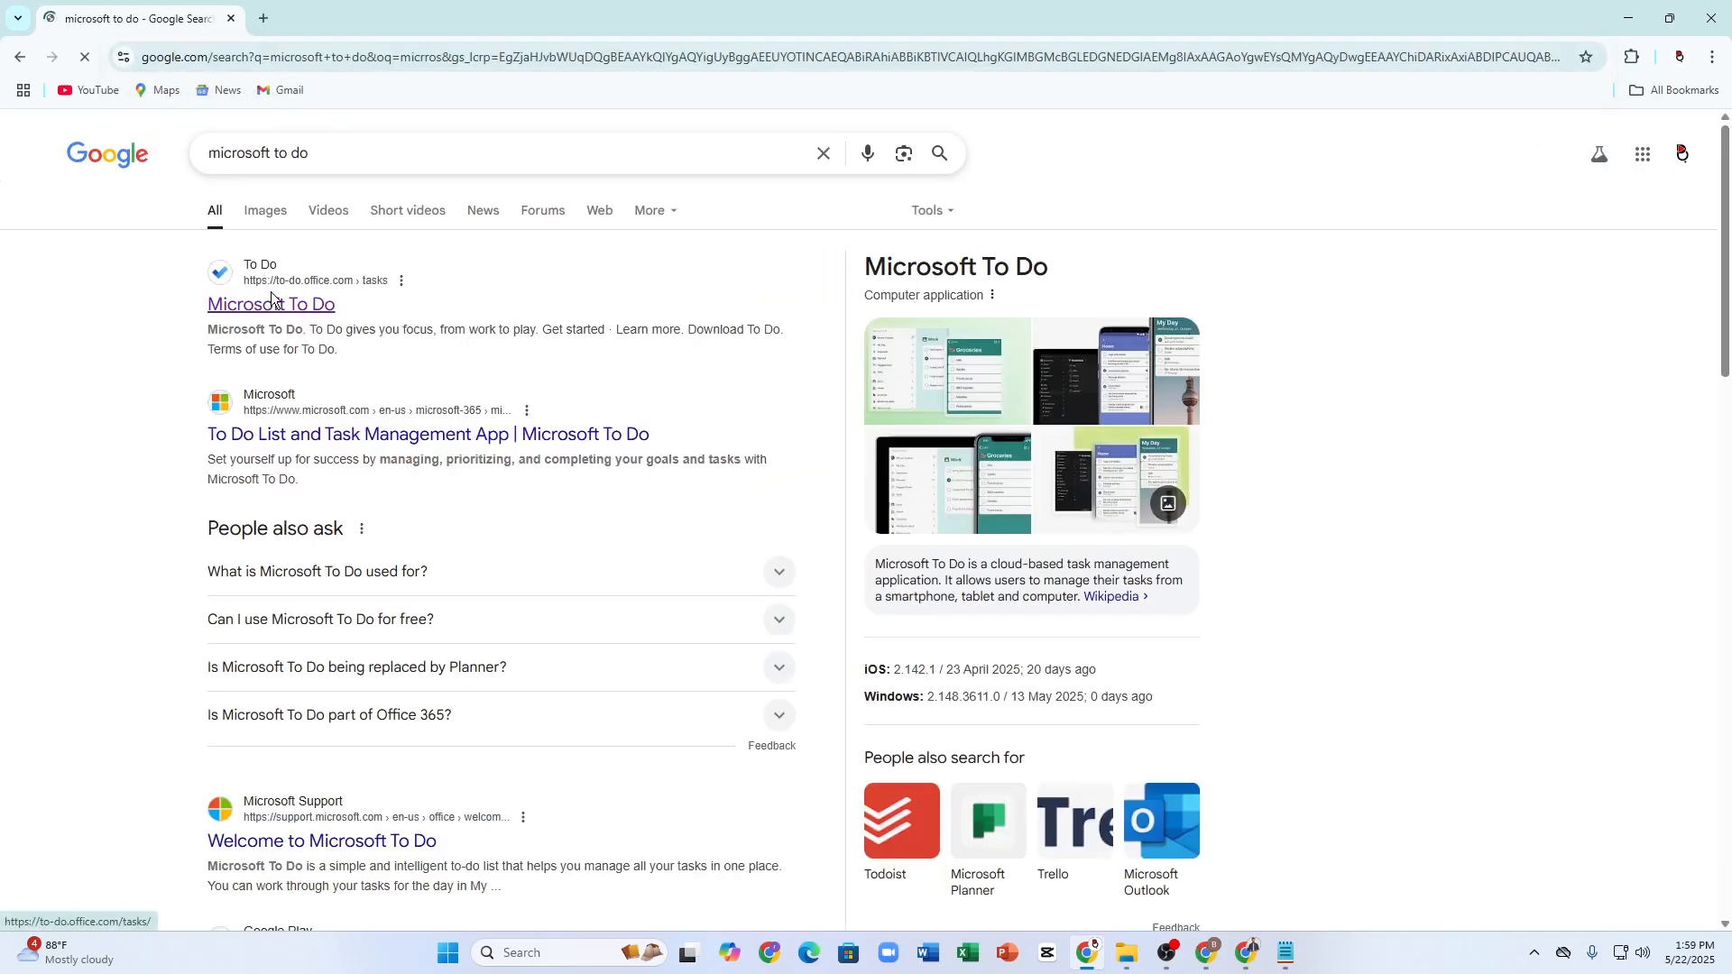
pyautogui.click(271, 304)
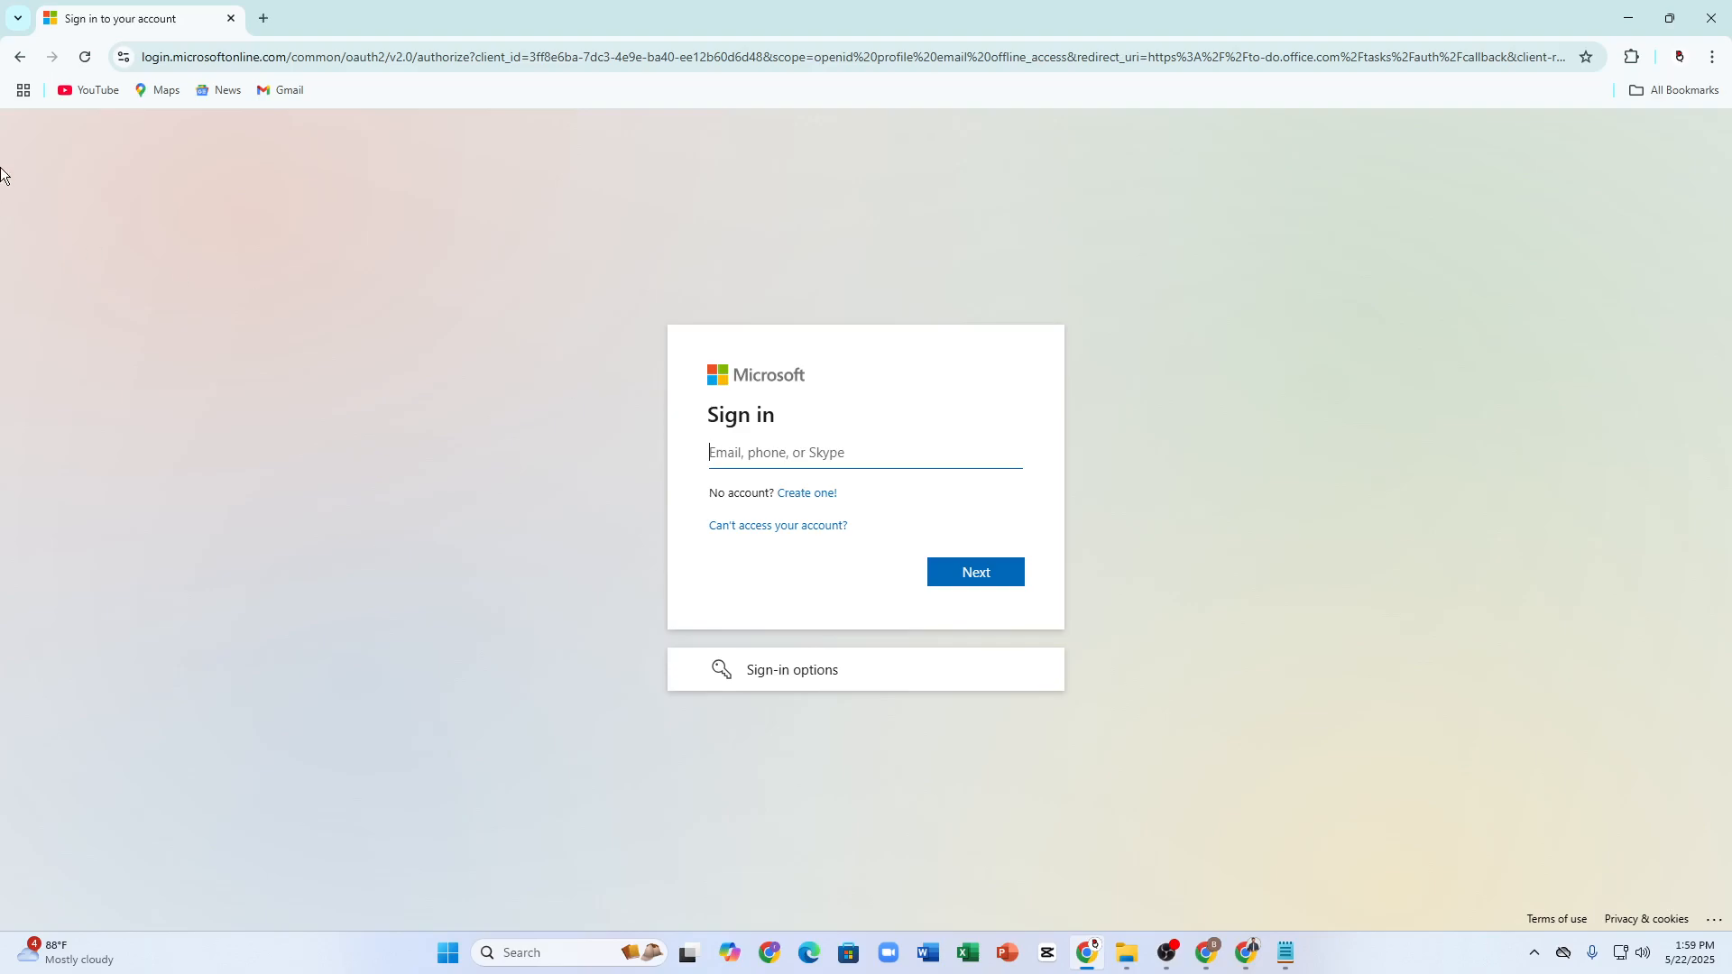
pyautogui.click(263, 18)
pyautogui.click(171, 4)
pyautogui.click(300, 63)
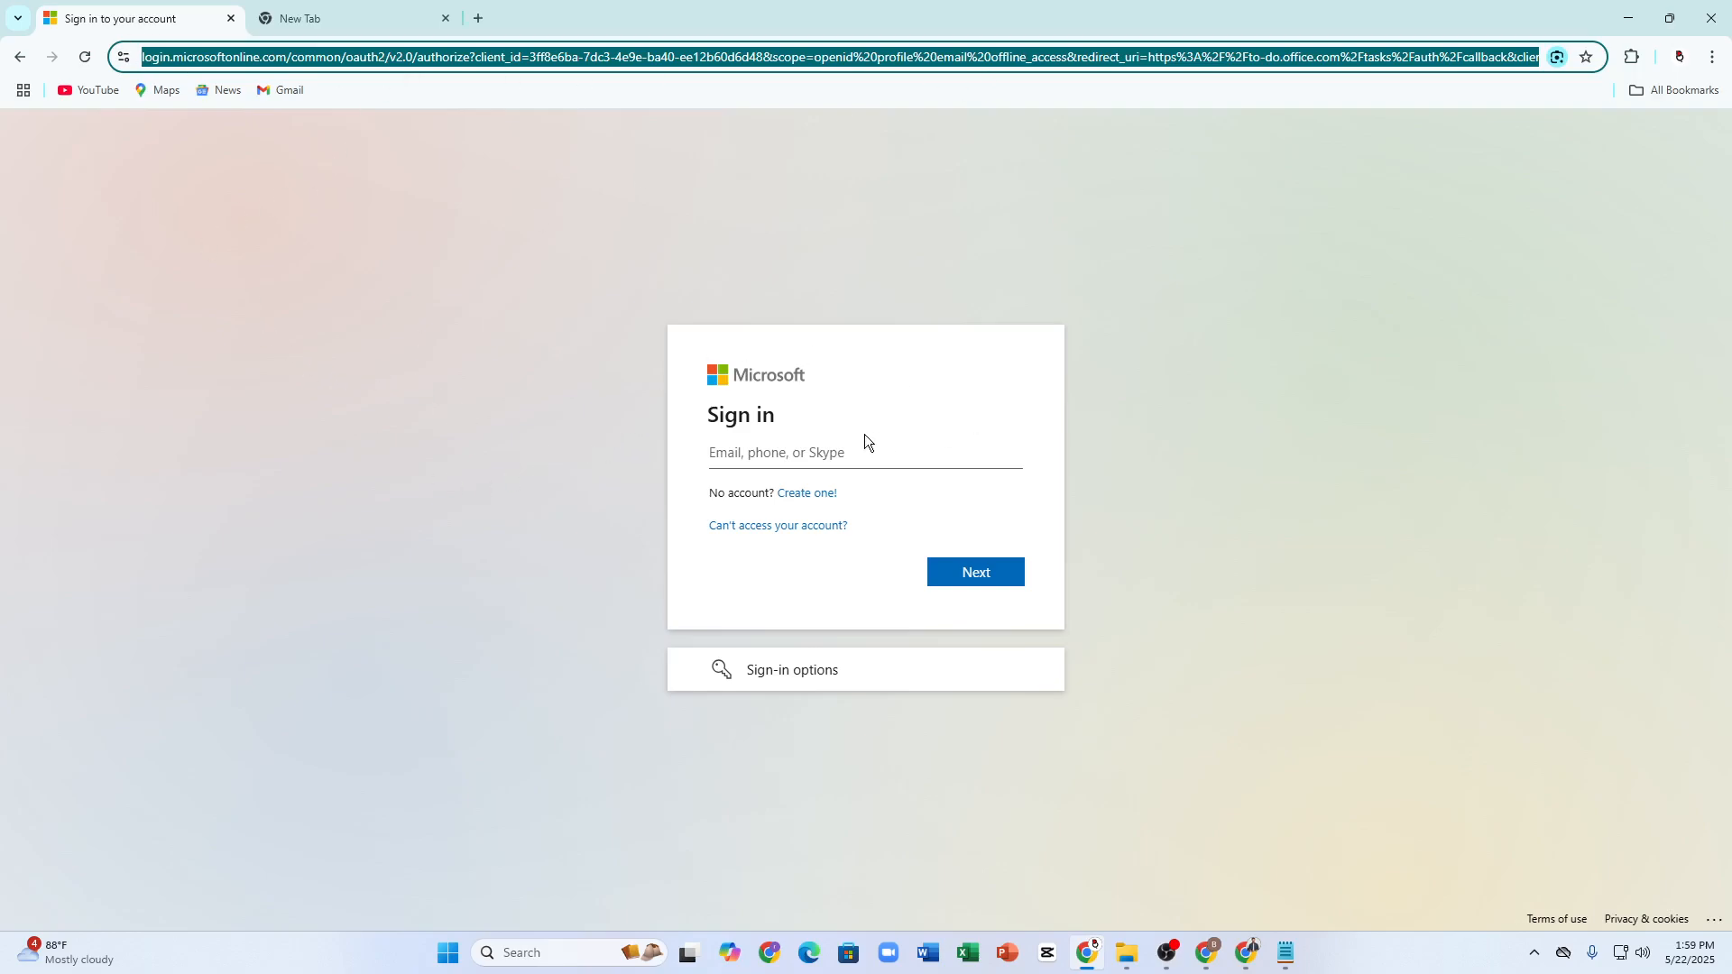
# - Enter the account e-mail on the Microsoft sign-in page and have a sign-in code sent to it
pyautogui.click(797, 453)
pyautogui.click(837, 504)
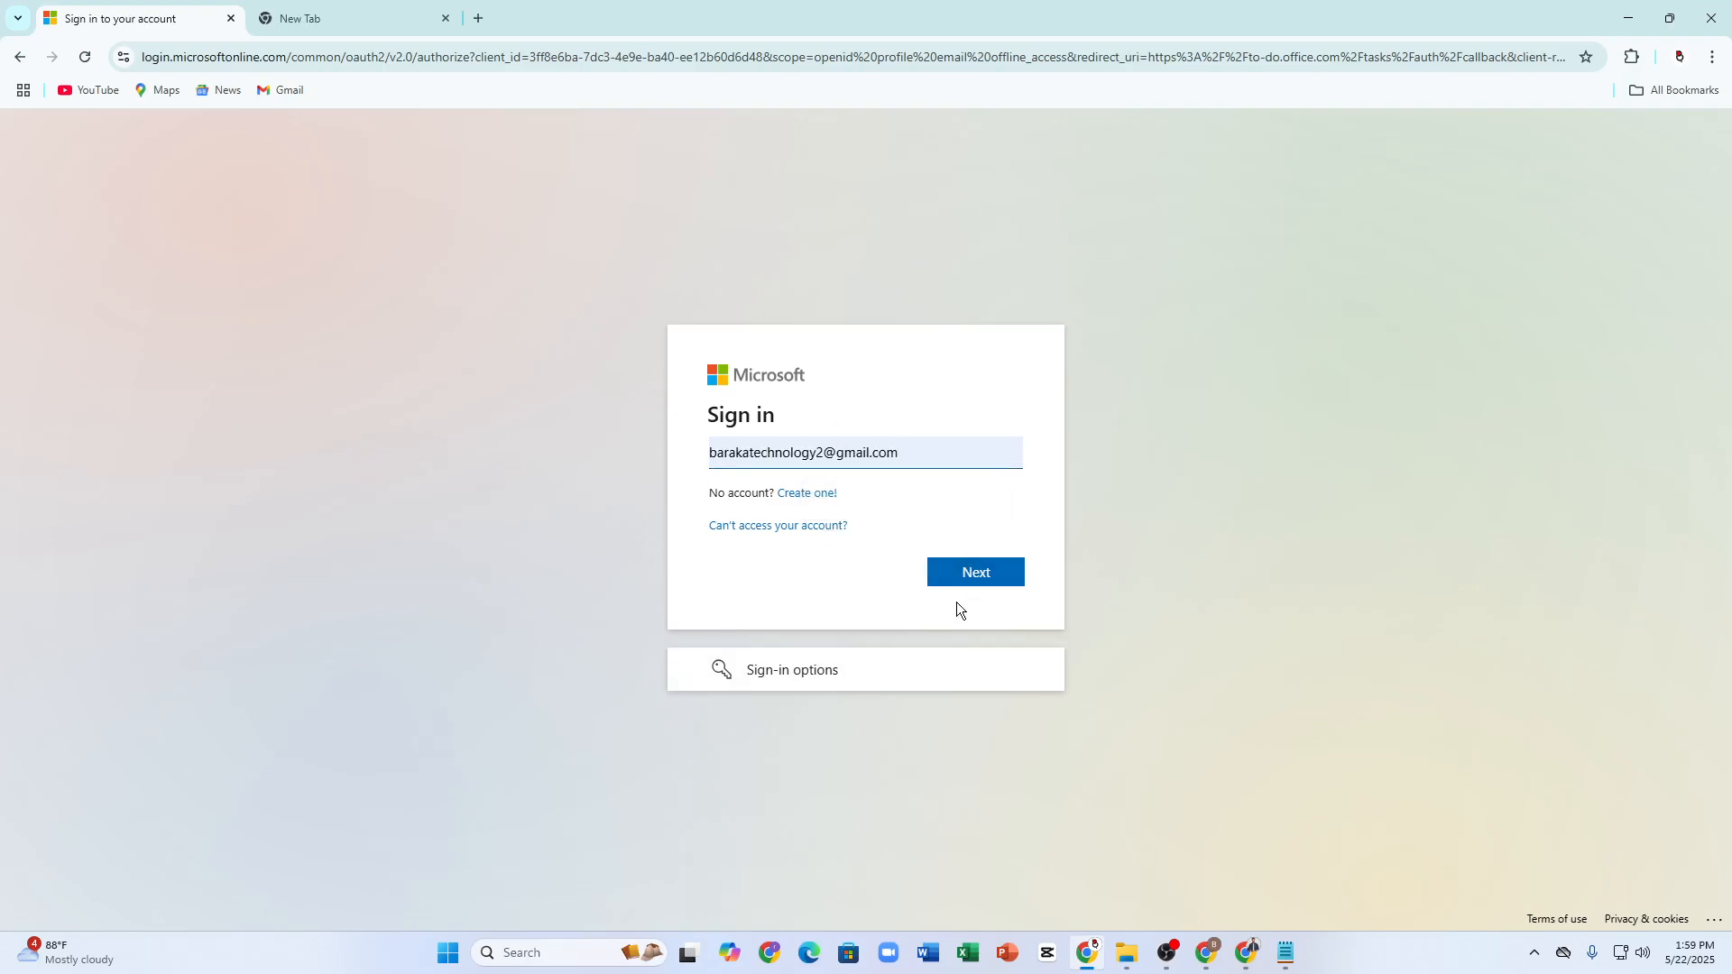
pyautogui.click(967, 578)
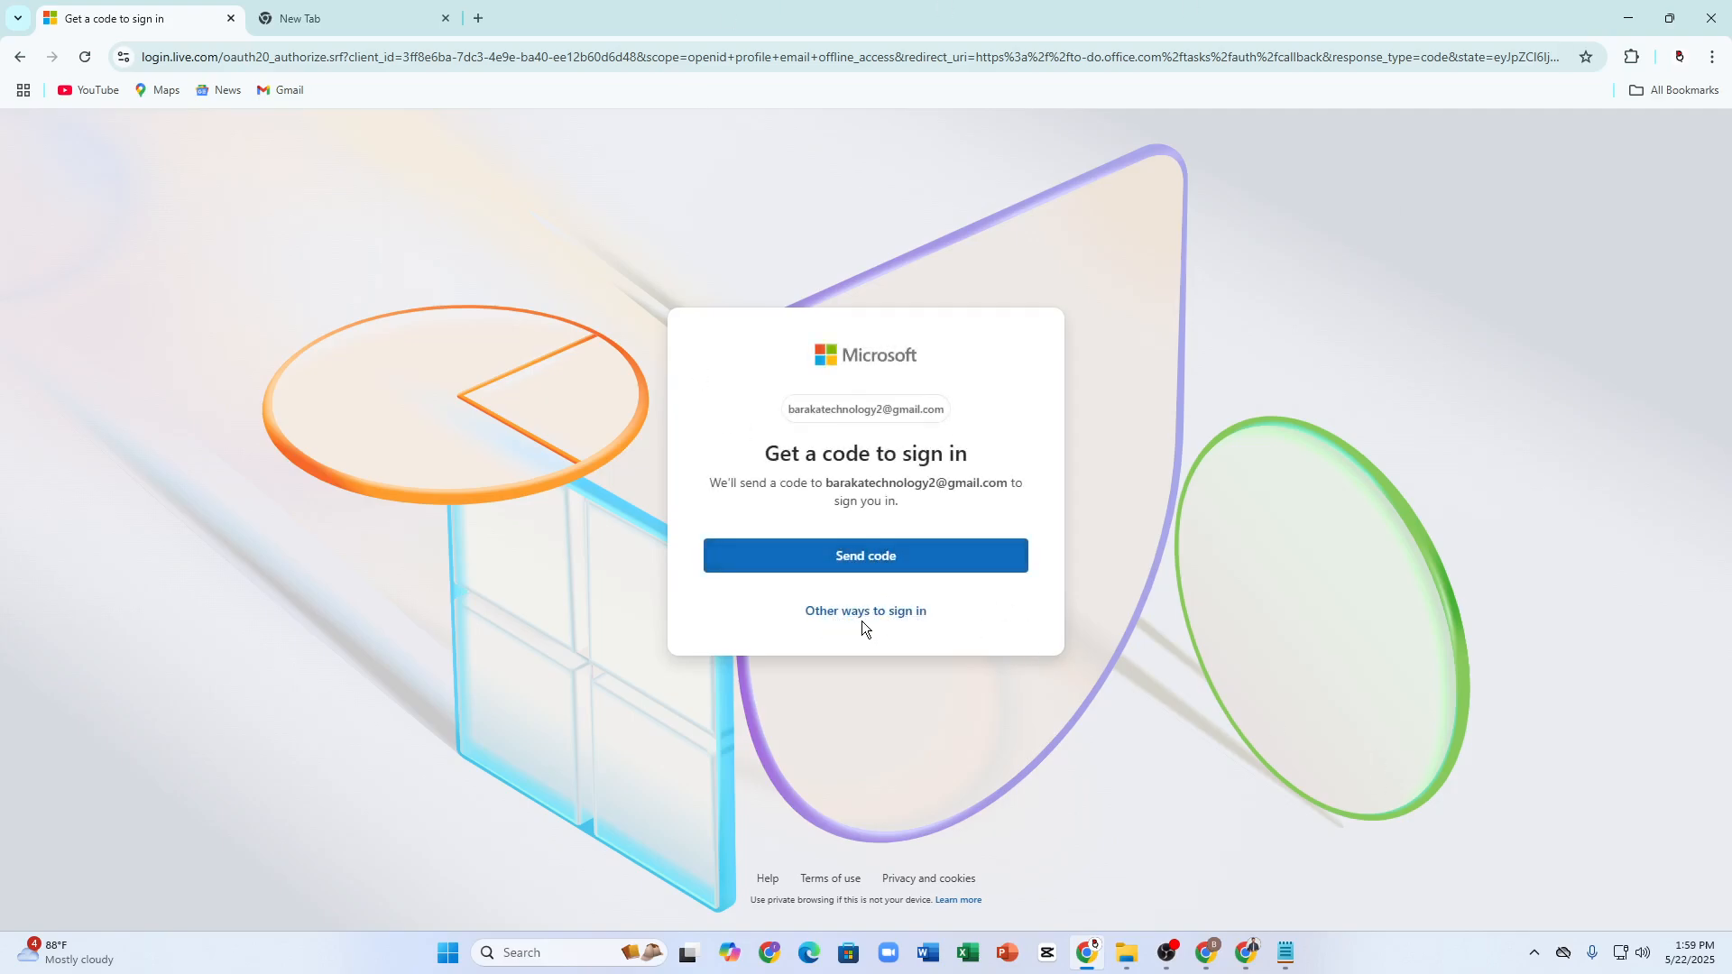
pyautogui.click(836, 556)
# - Switch to Gmail in the second tab and open the Microsoft account team's e-mail containing the single-use code
pyautogui.click(344, 31)
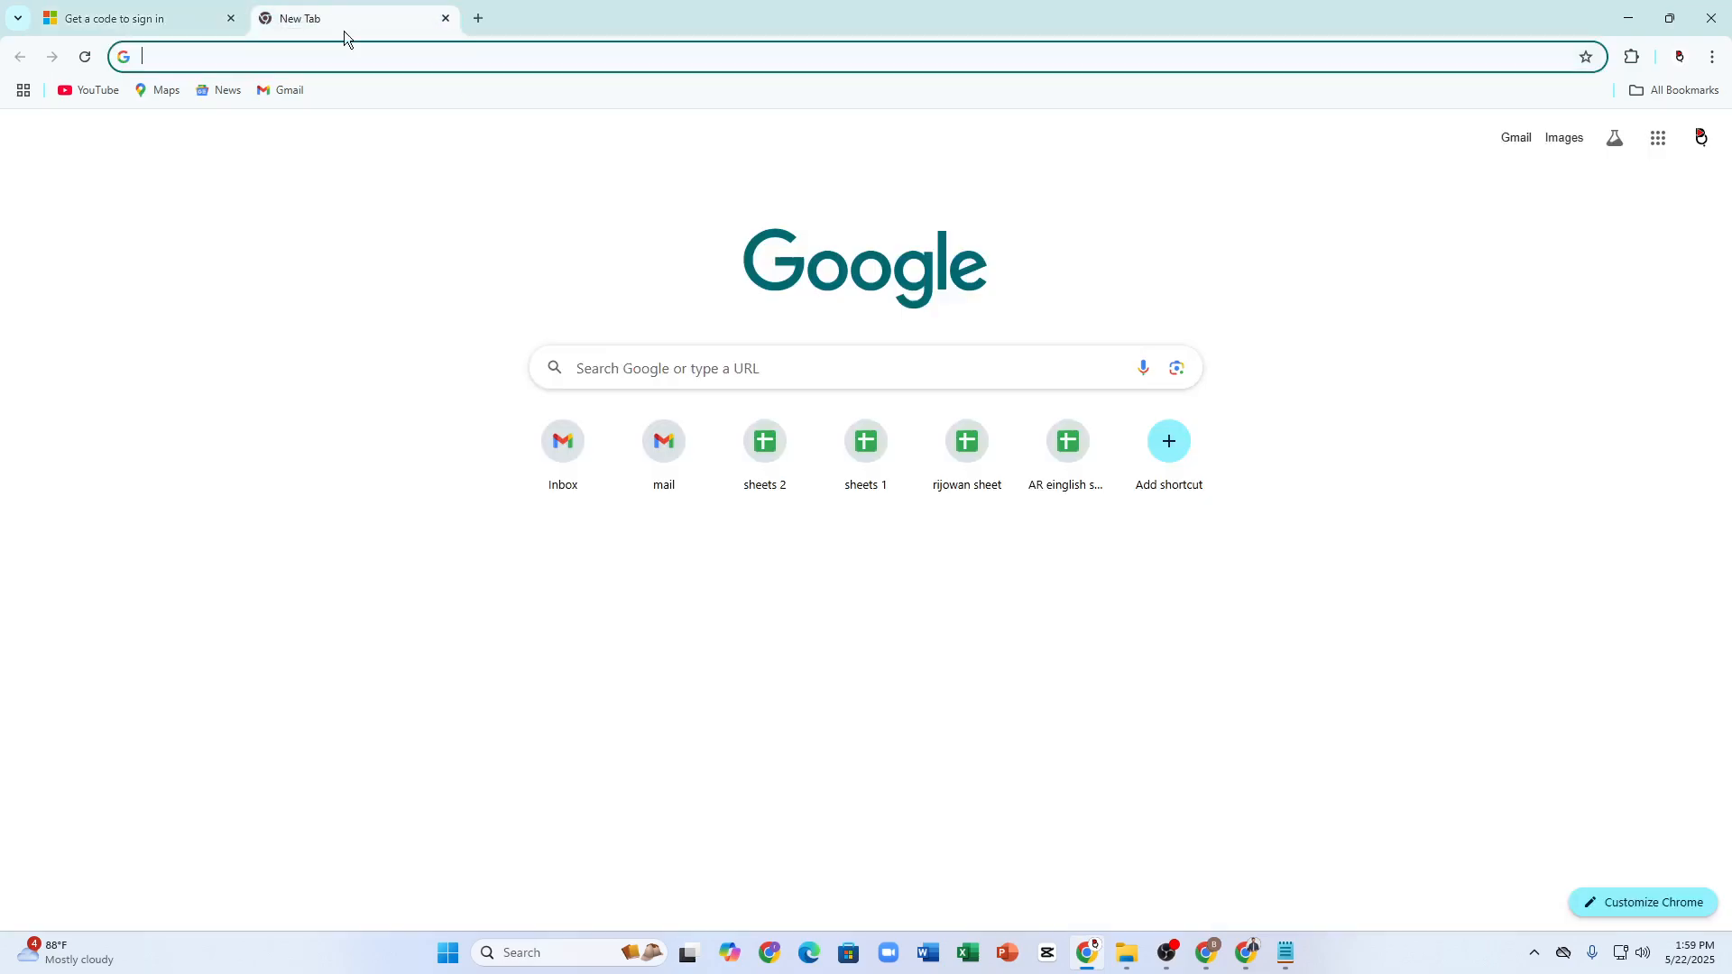
pyautogui.click(288, 91)
pyautogui.click(81, 18)
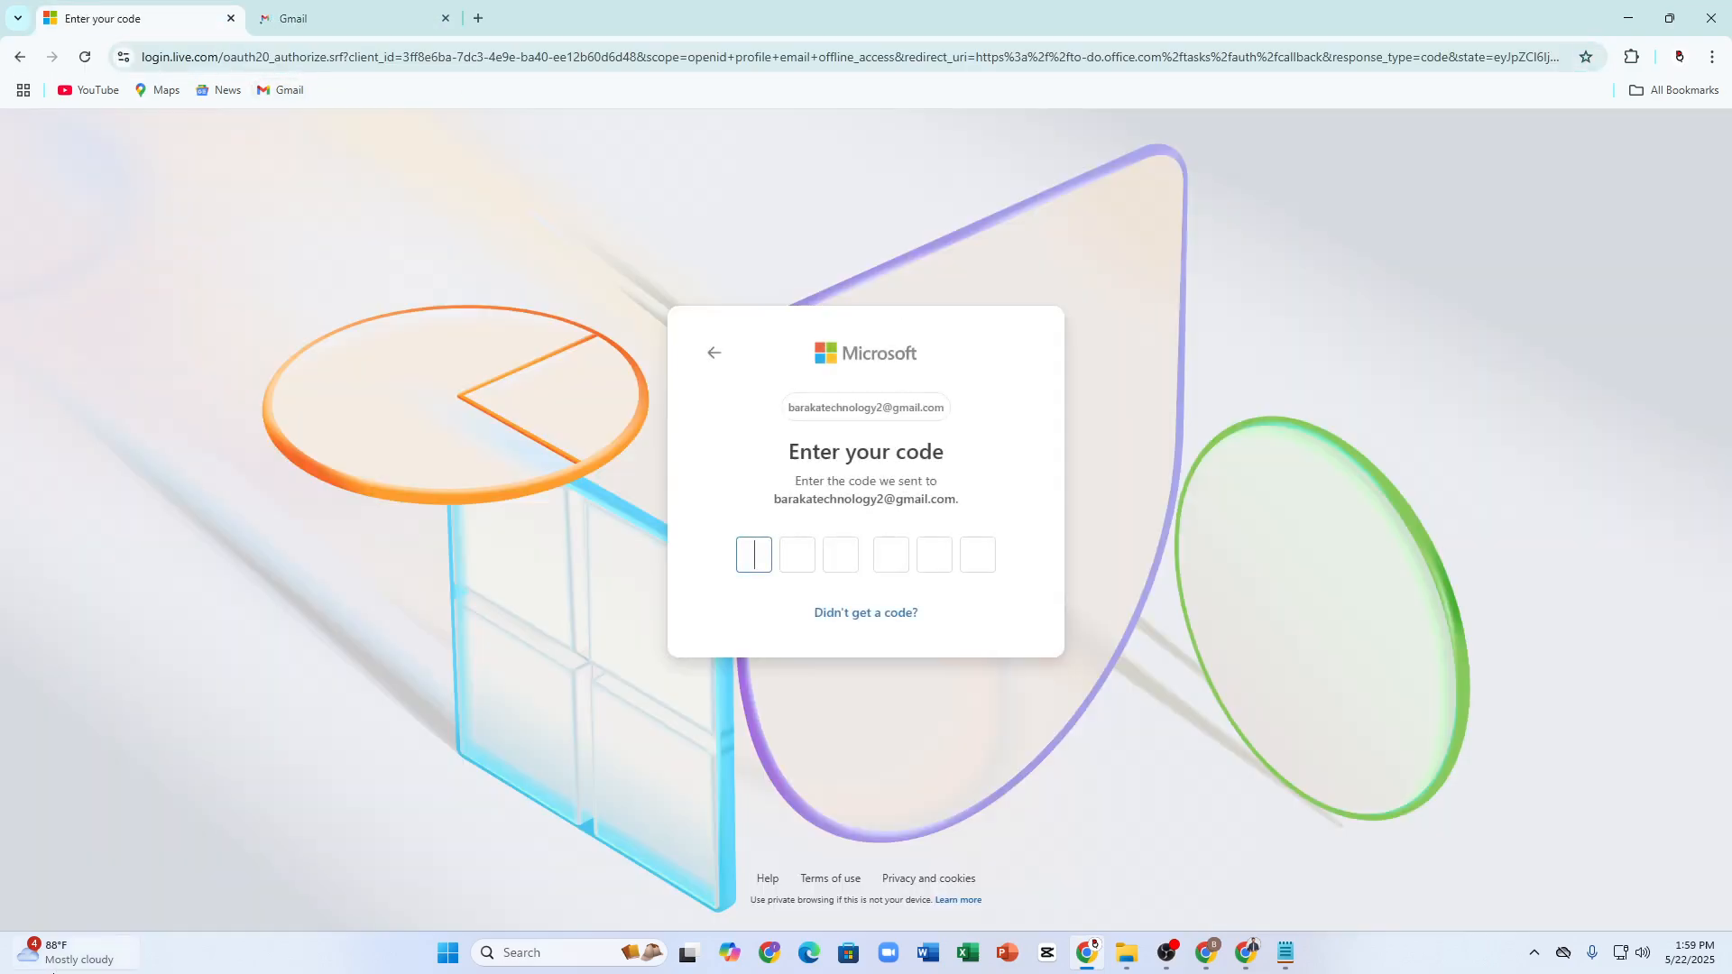
pyautogui.click(271, 18)
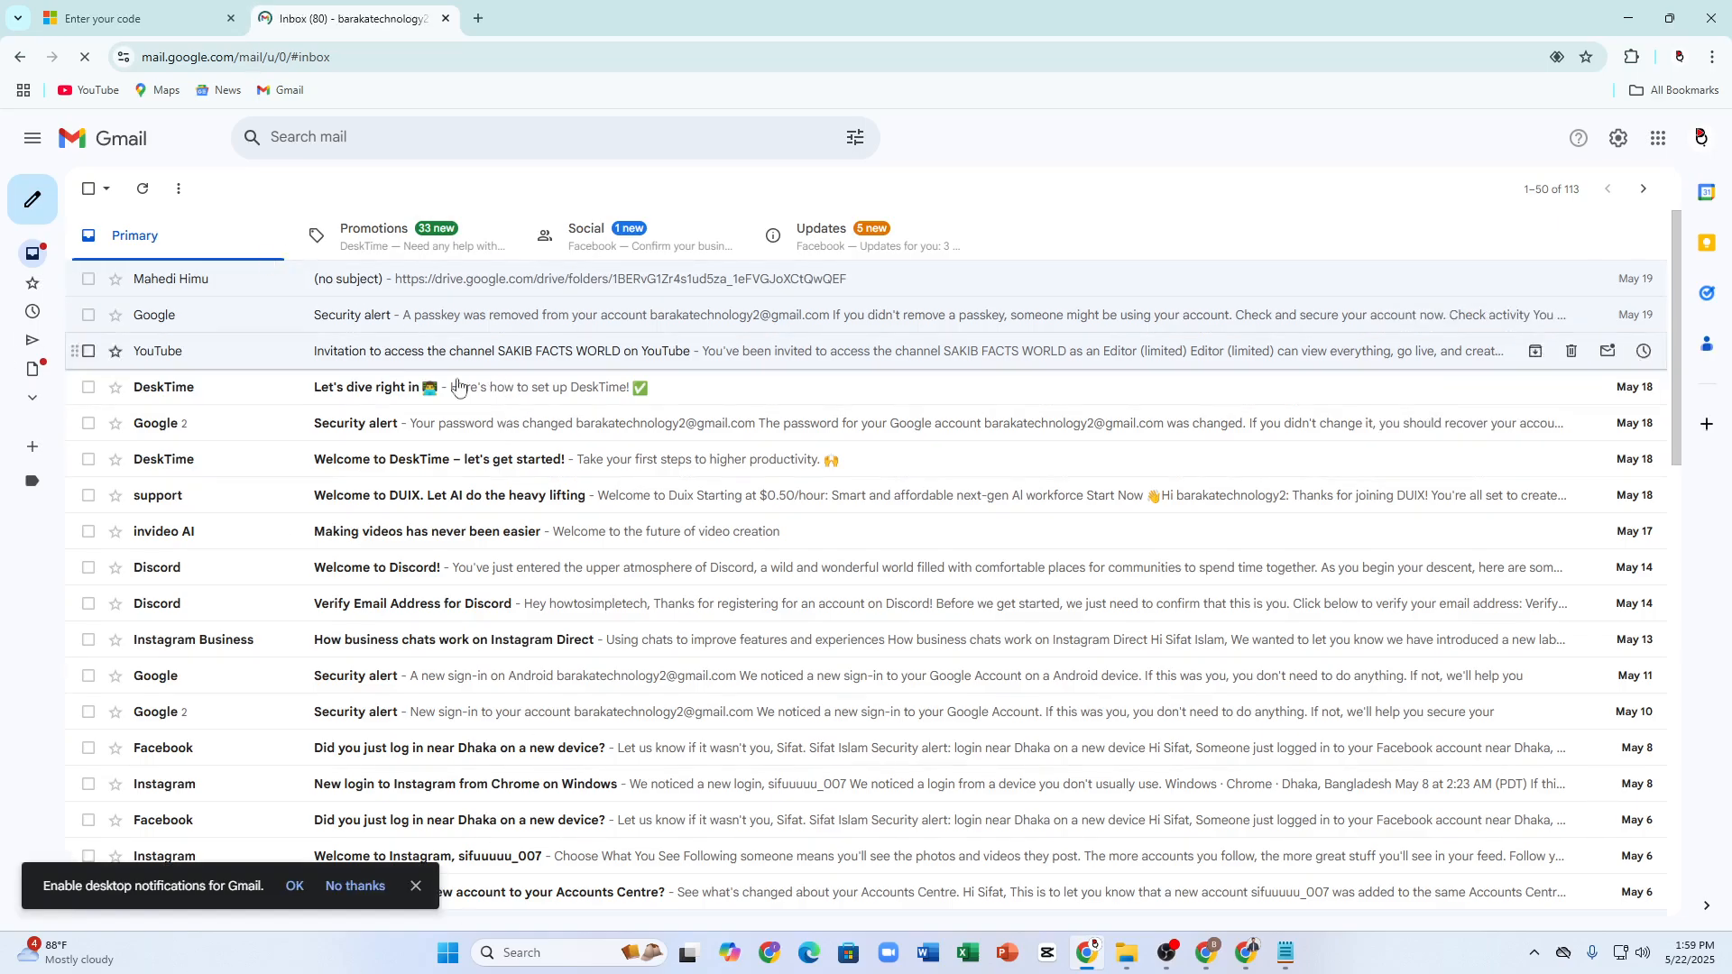
pyautogui.click(158, 12)
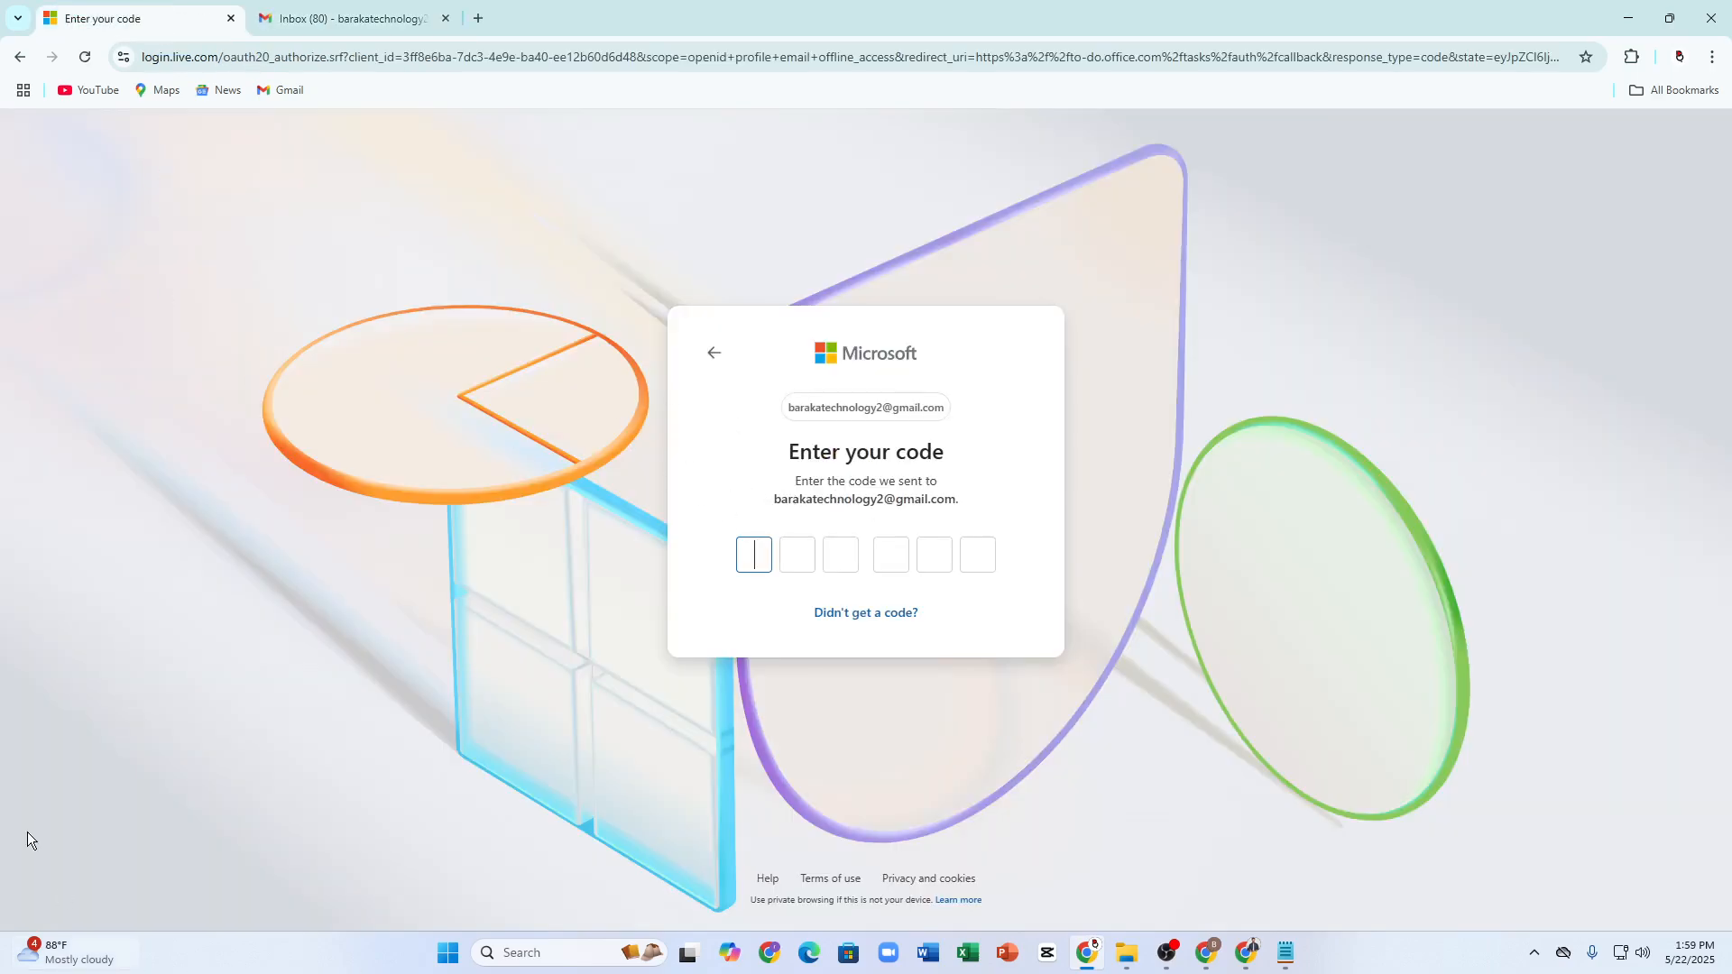
pyautogui.click(334, 18)
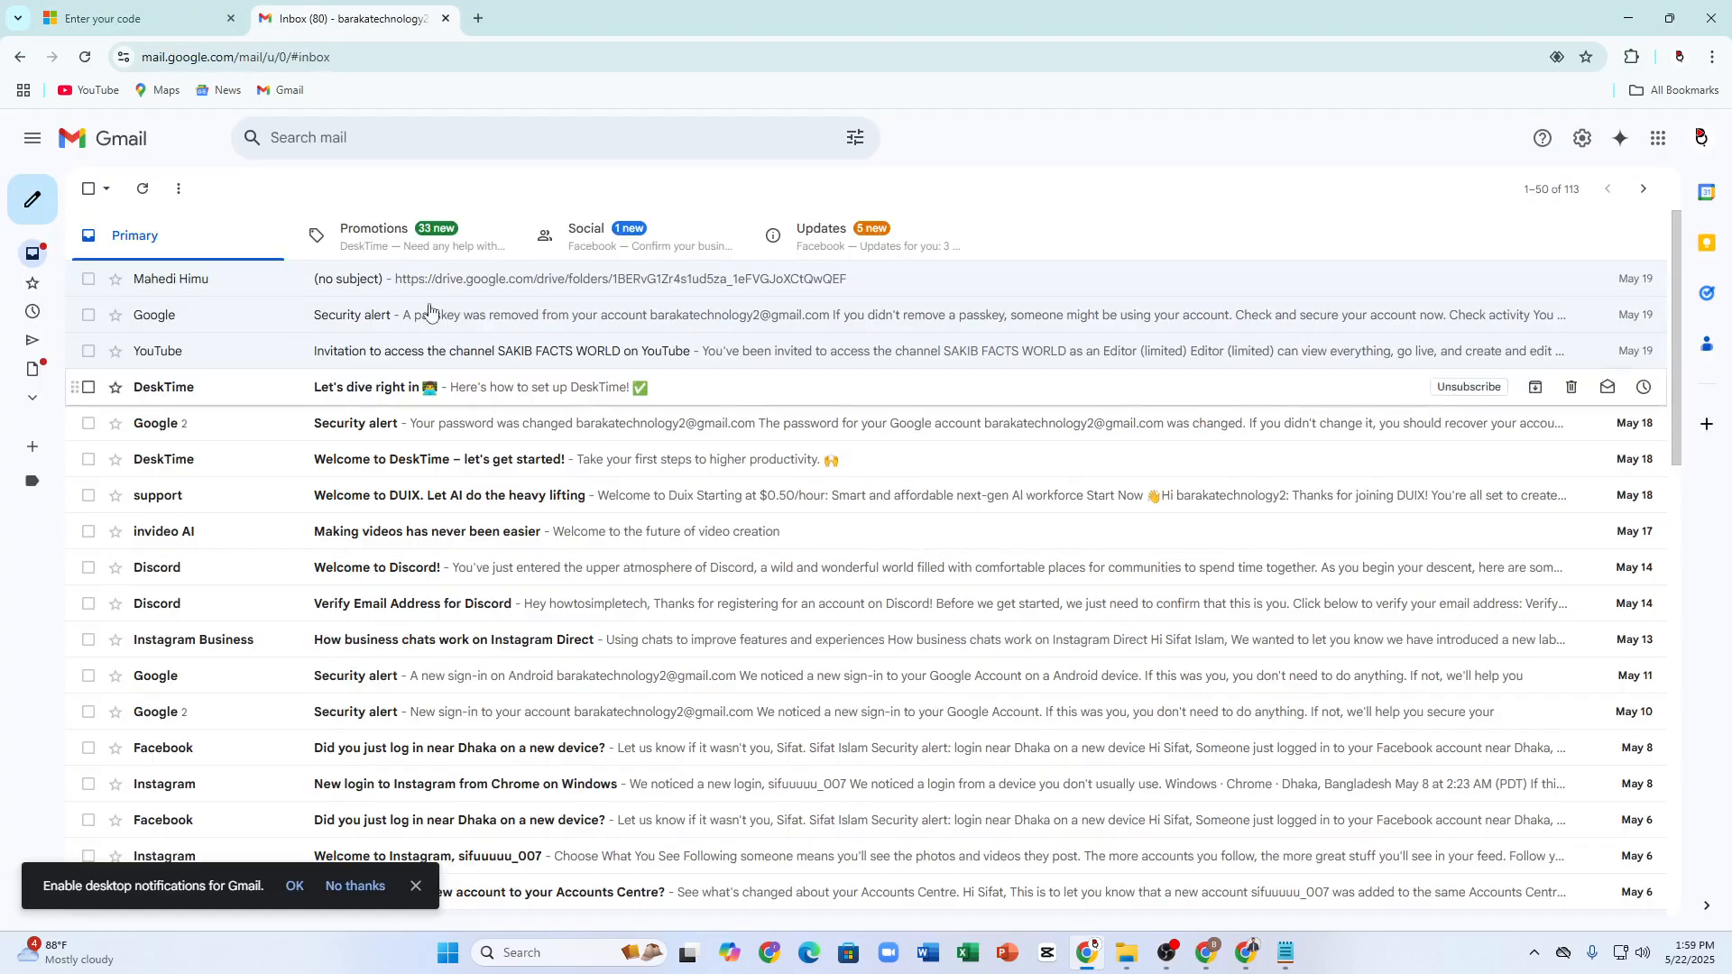
pyautogui.click(371, 259)
pyautogui.click(578, 233)
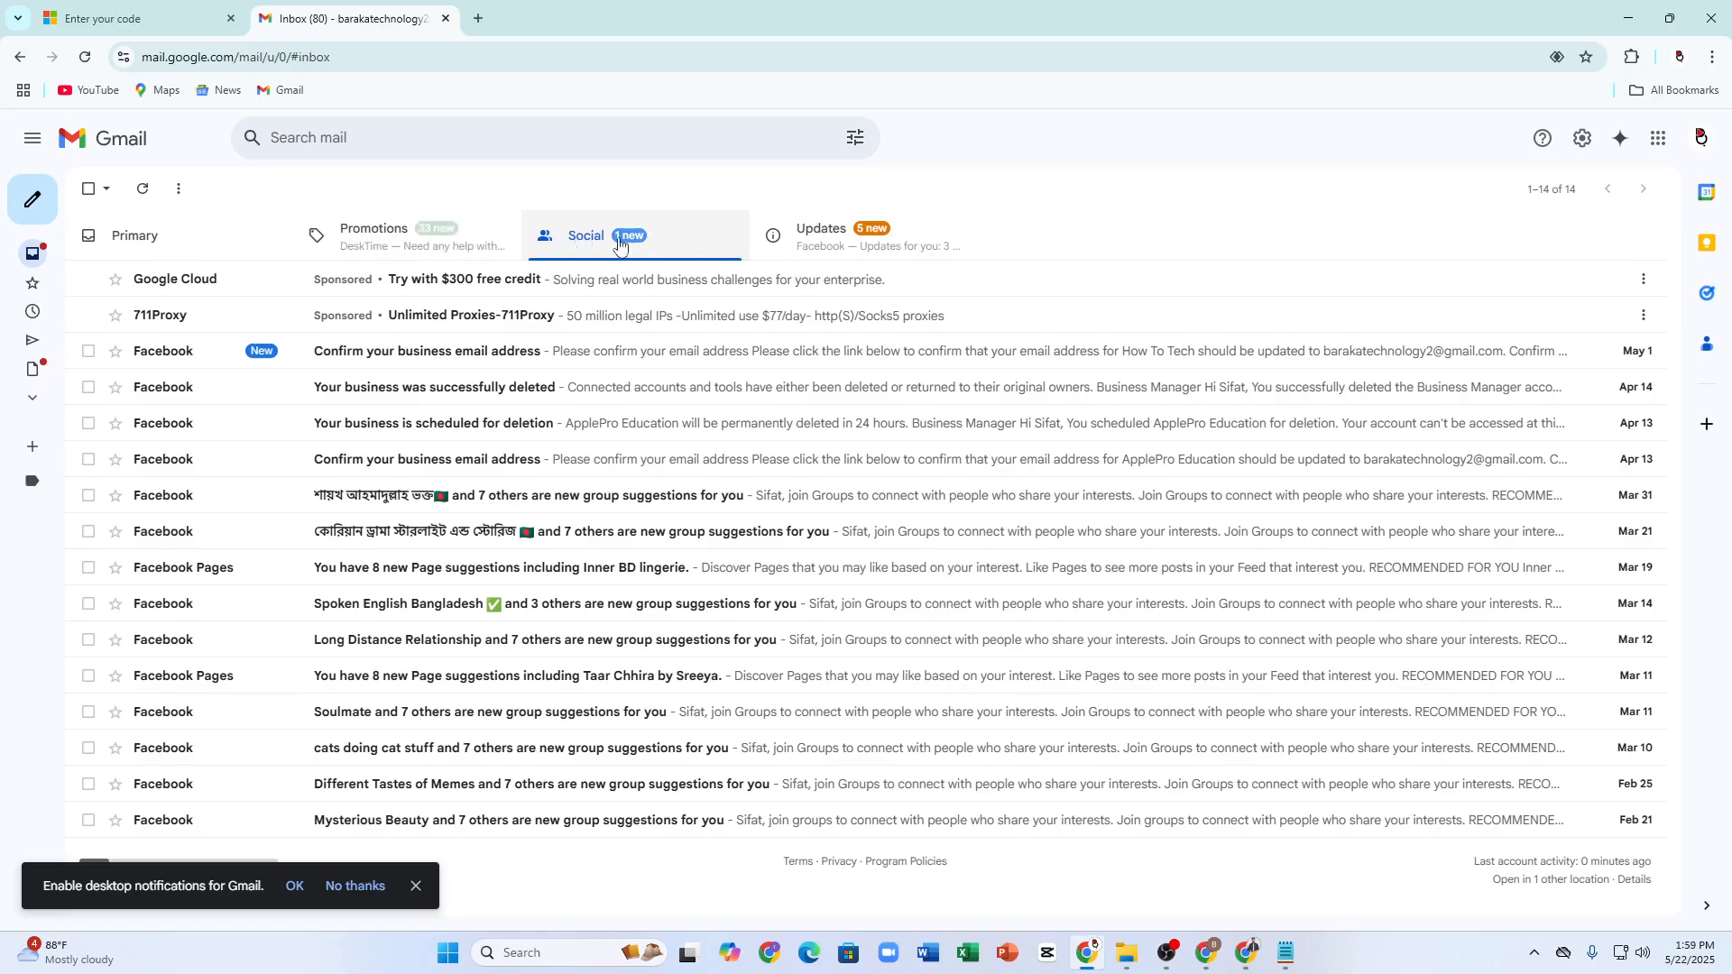
pyautogui.click(849, 253)
pyautogui.click(567, 234)
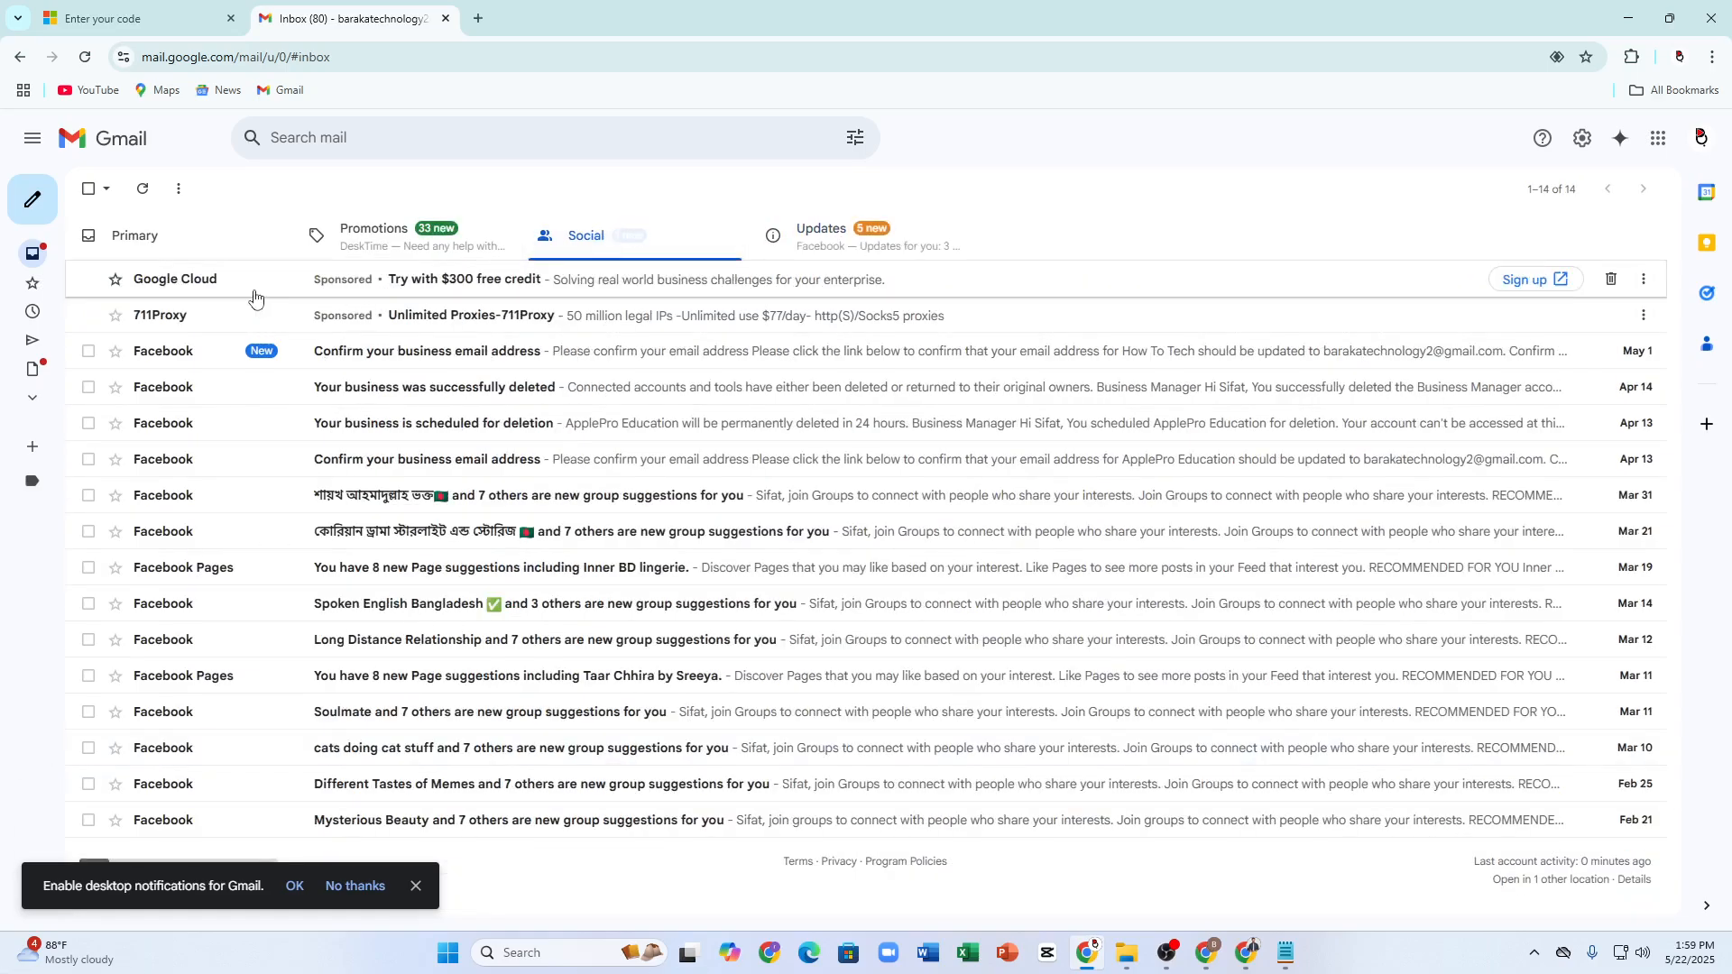
pyautogui.click(171, 237)
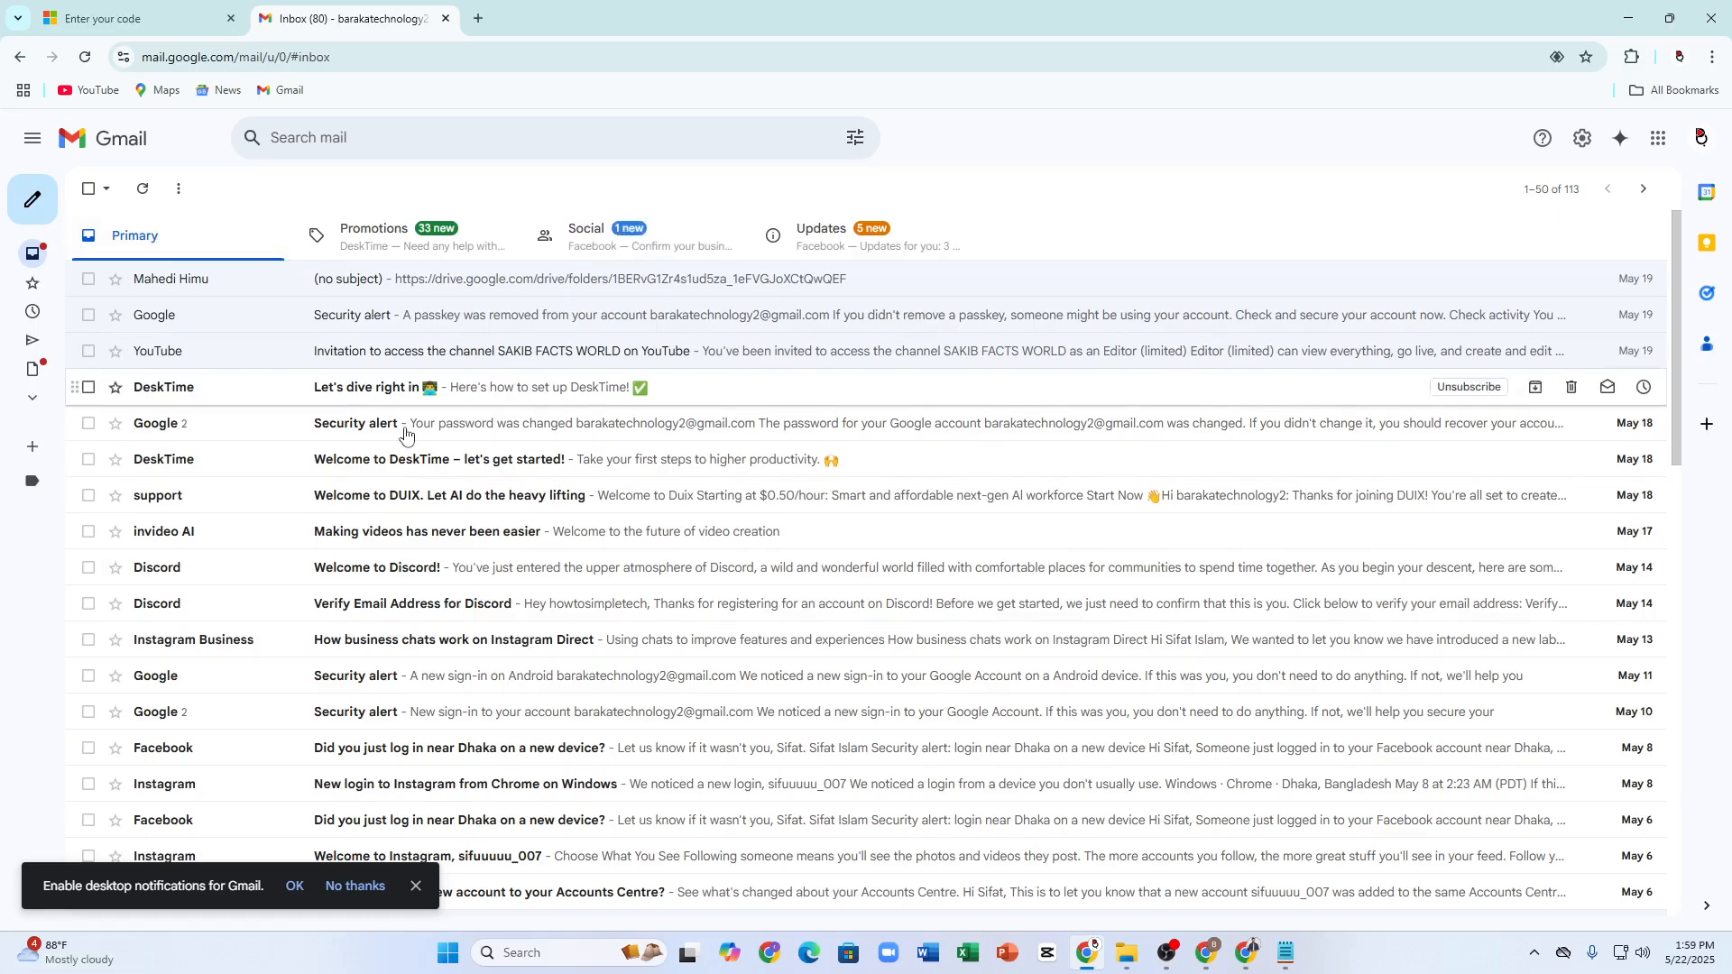
pyautogui.click(64, 398)
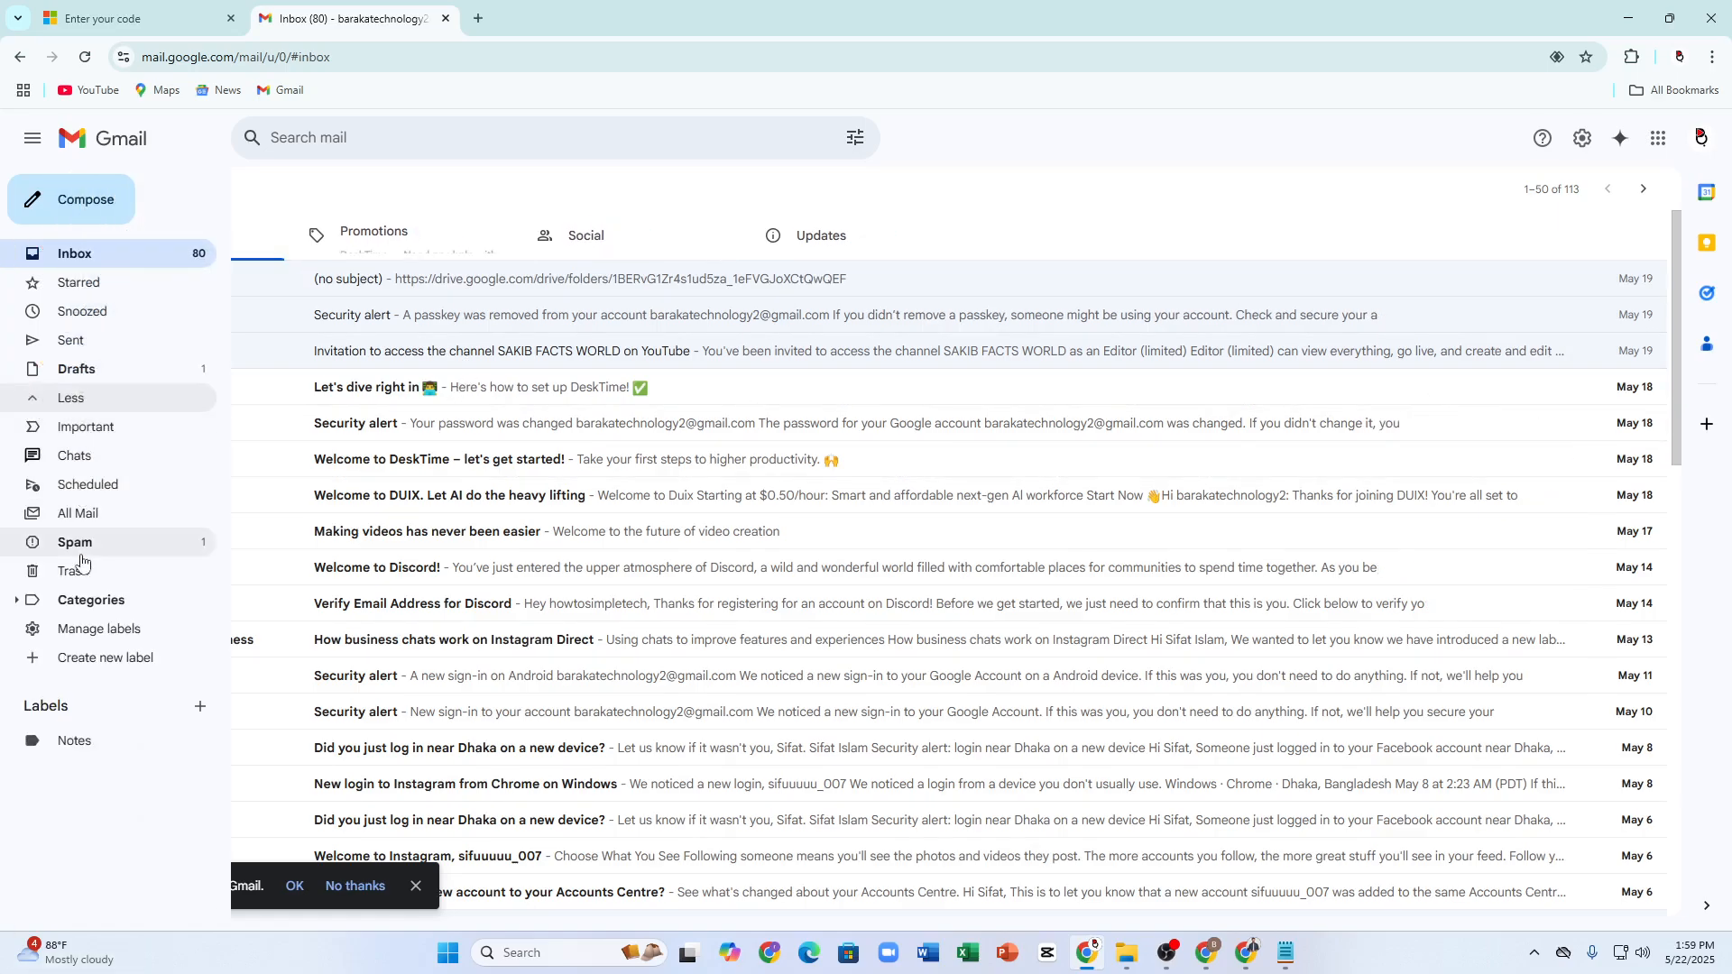
pyautogui.click(408, 289)
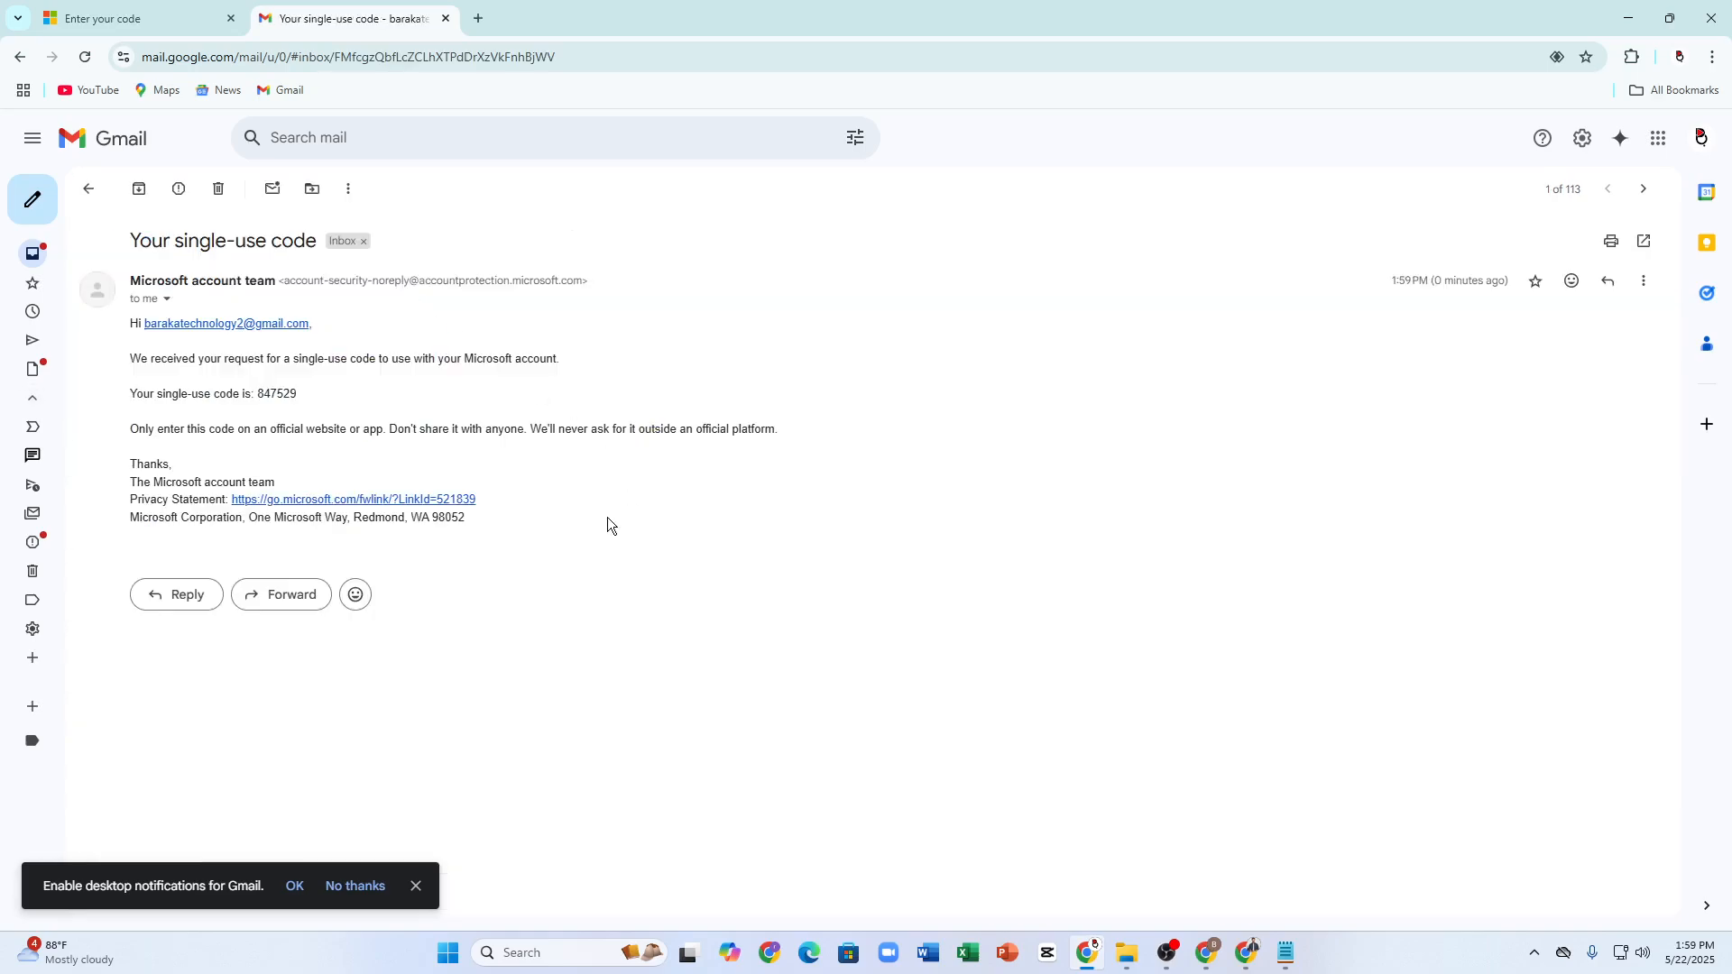
# - Copy the single-use code from the e-mail into the Microsoft sign-in form, close the Gmail tab and complete the sign-in
pyautogui.doubleClick(292, 390)
pyautogui.hotkey('ctrl', 'c')
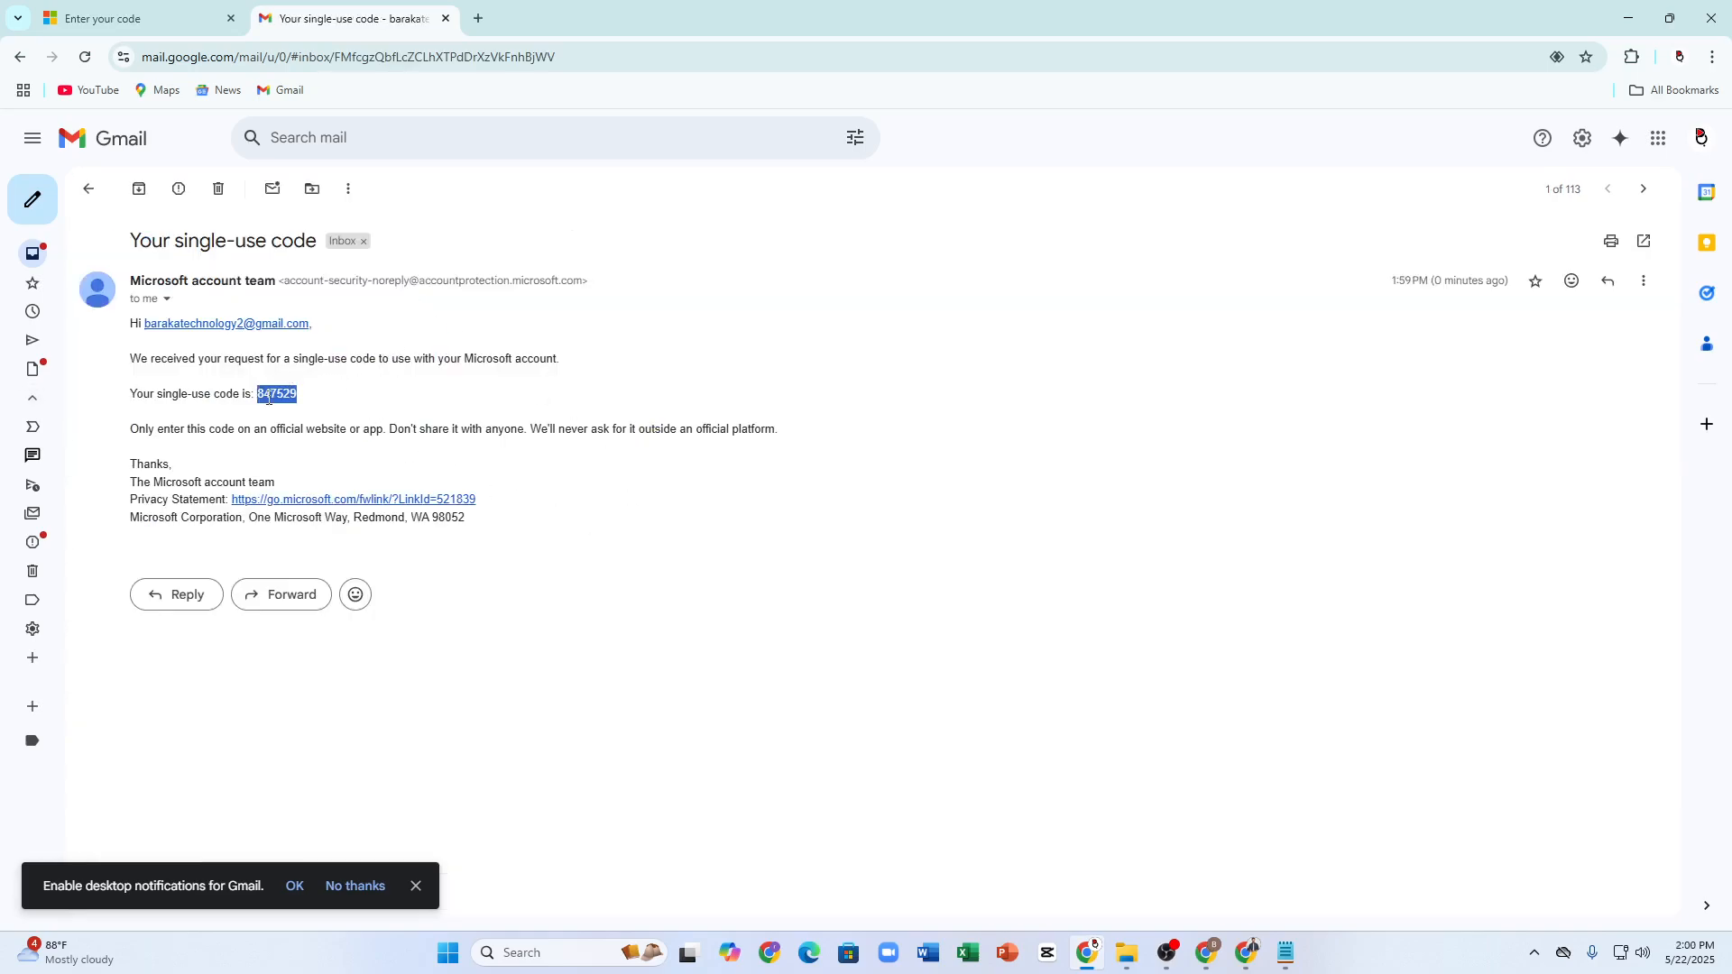
pyautogui.click(135, 18)
pyautogui.hotkey('ctrl', 'v')
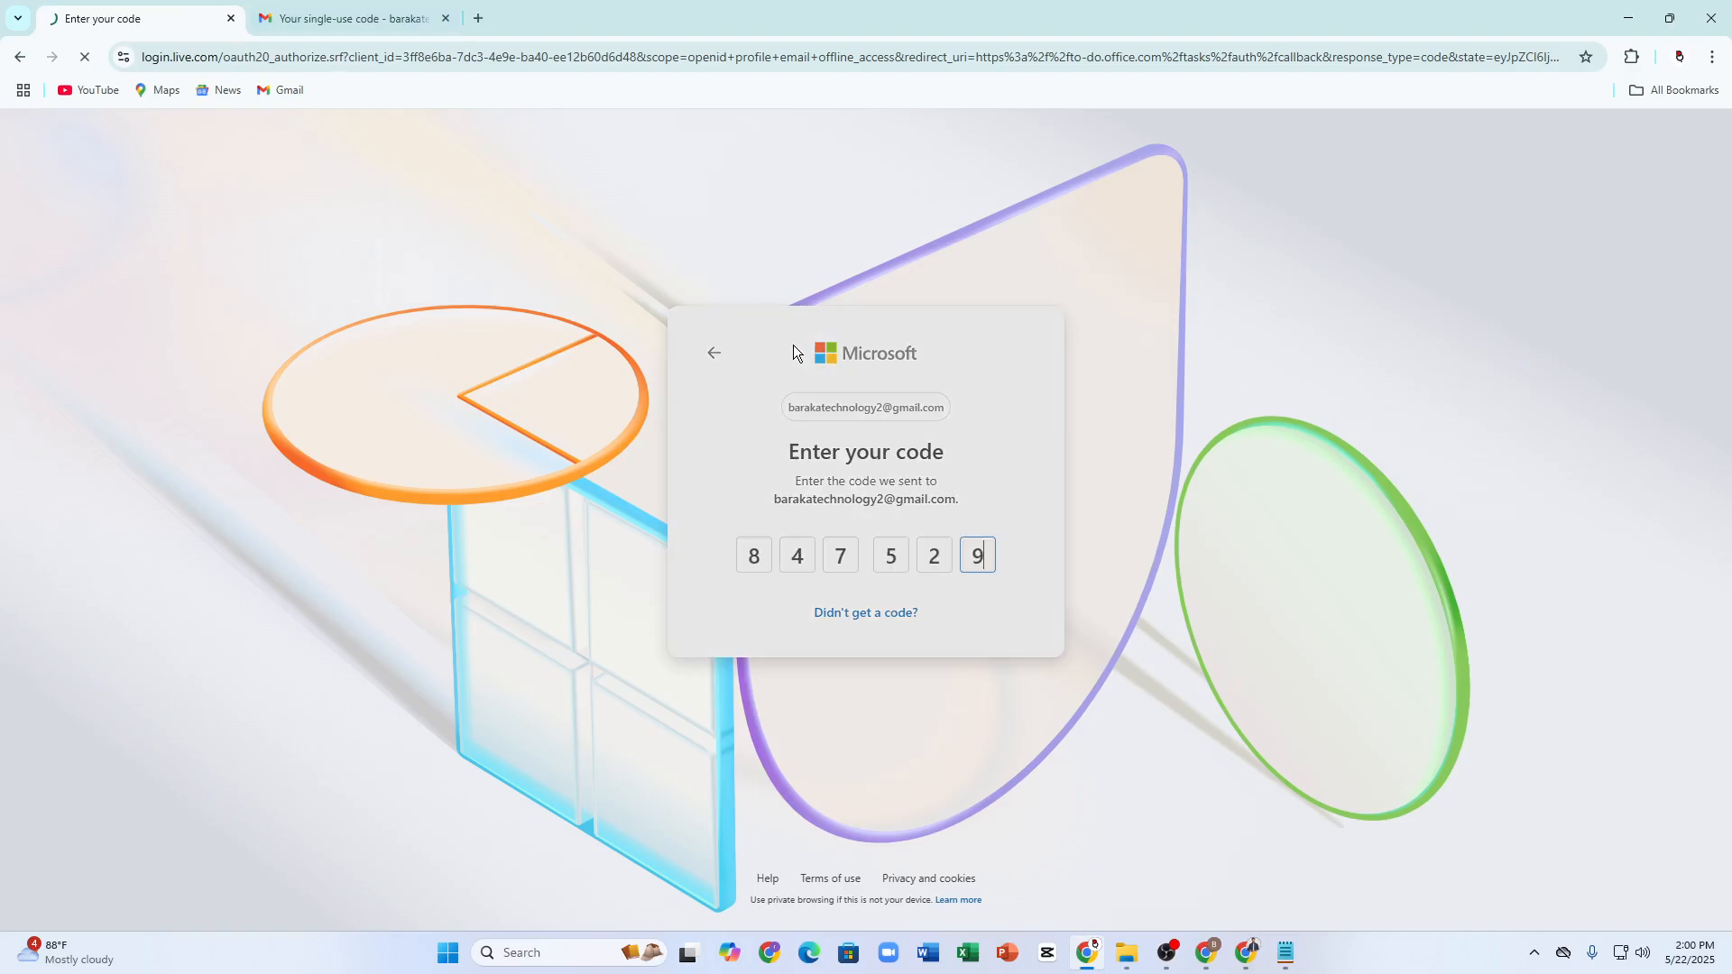
pyautogui.click(447, 18)
pyautogui.click(988, 643)
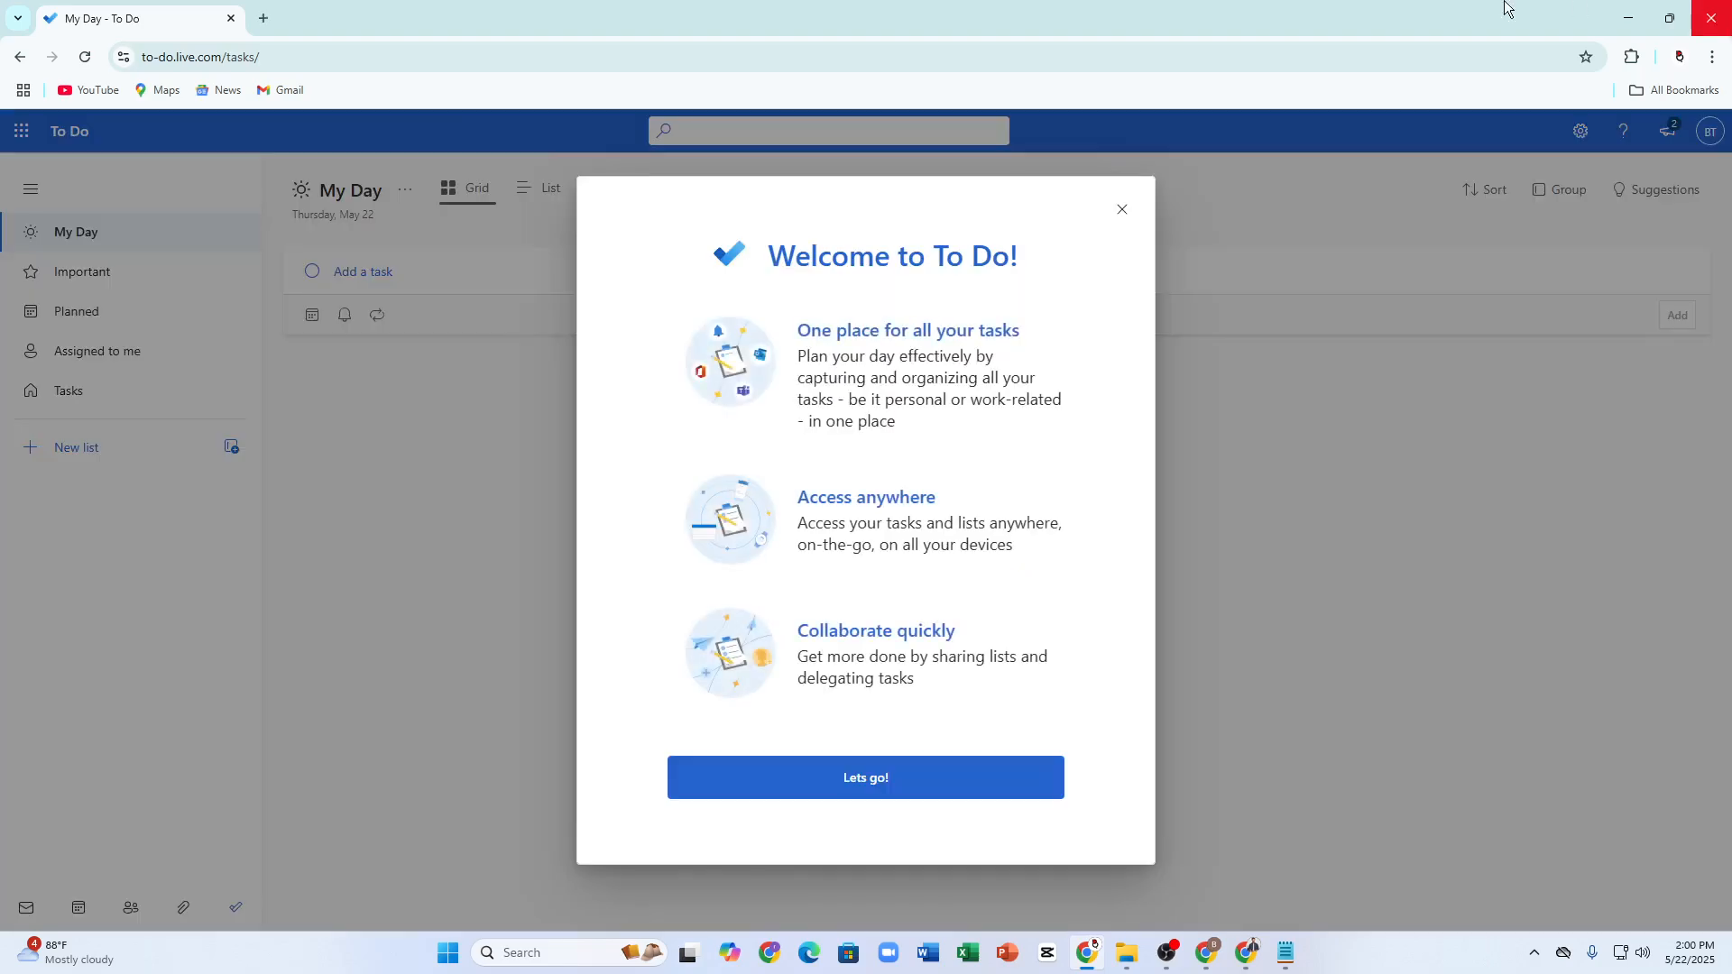
# - Dismiss the Welcome to To Do dialog and the introductory tips about adding tasks and the suggestions pane
pyautogui.click(929, 765)
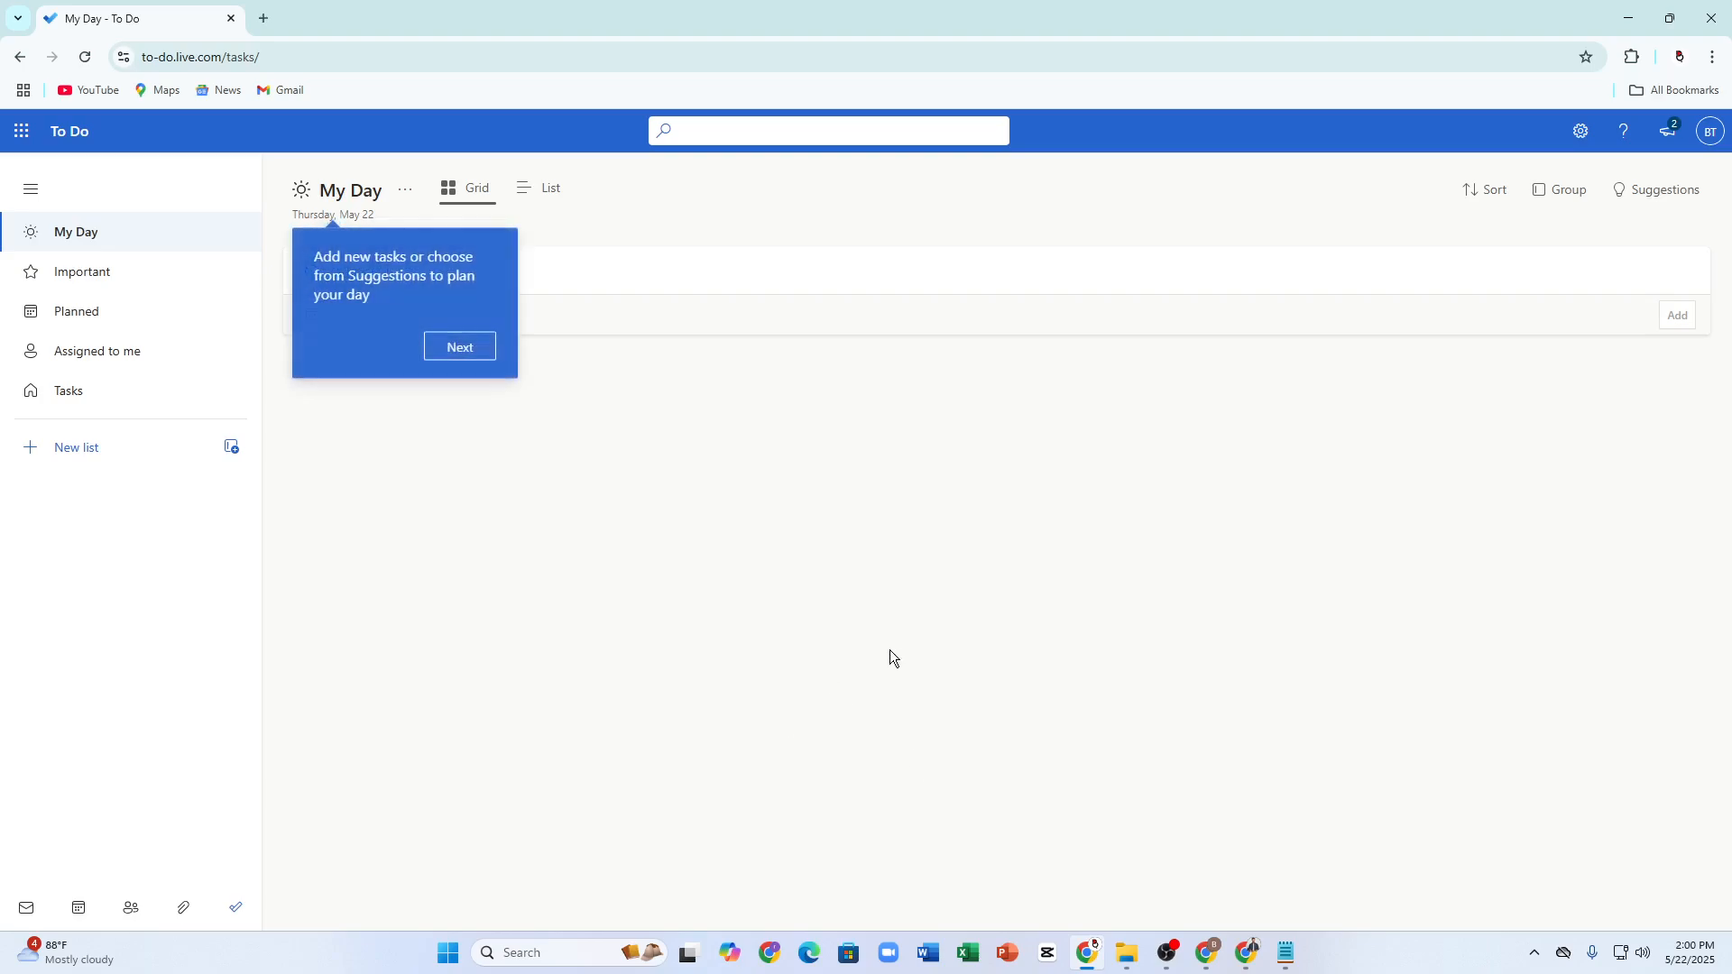
pyautogui.click(460, 348)
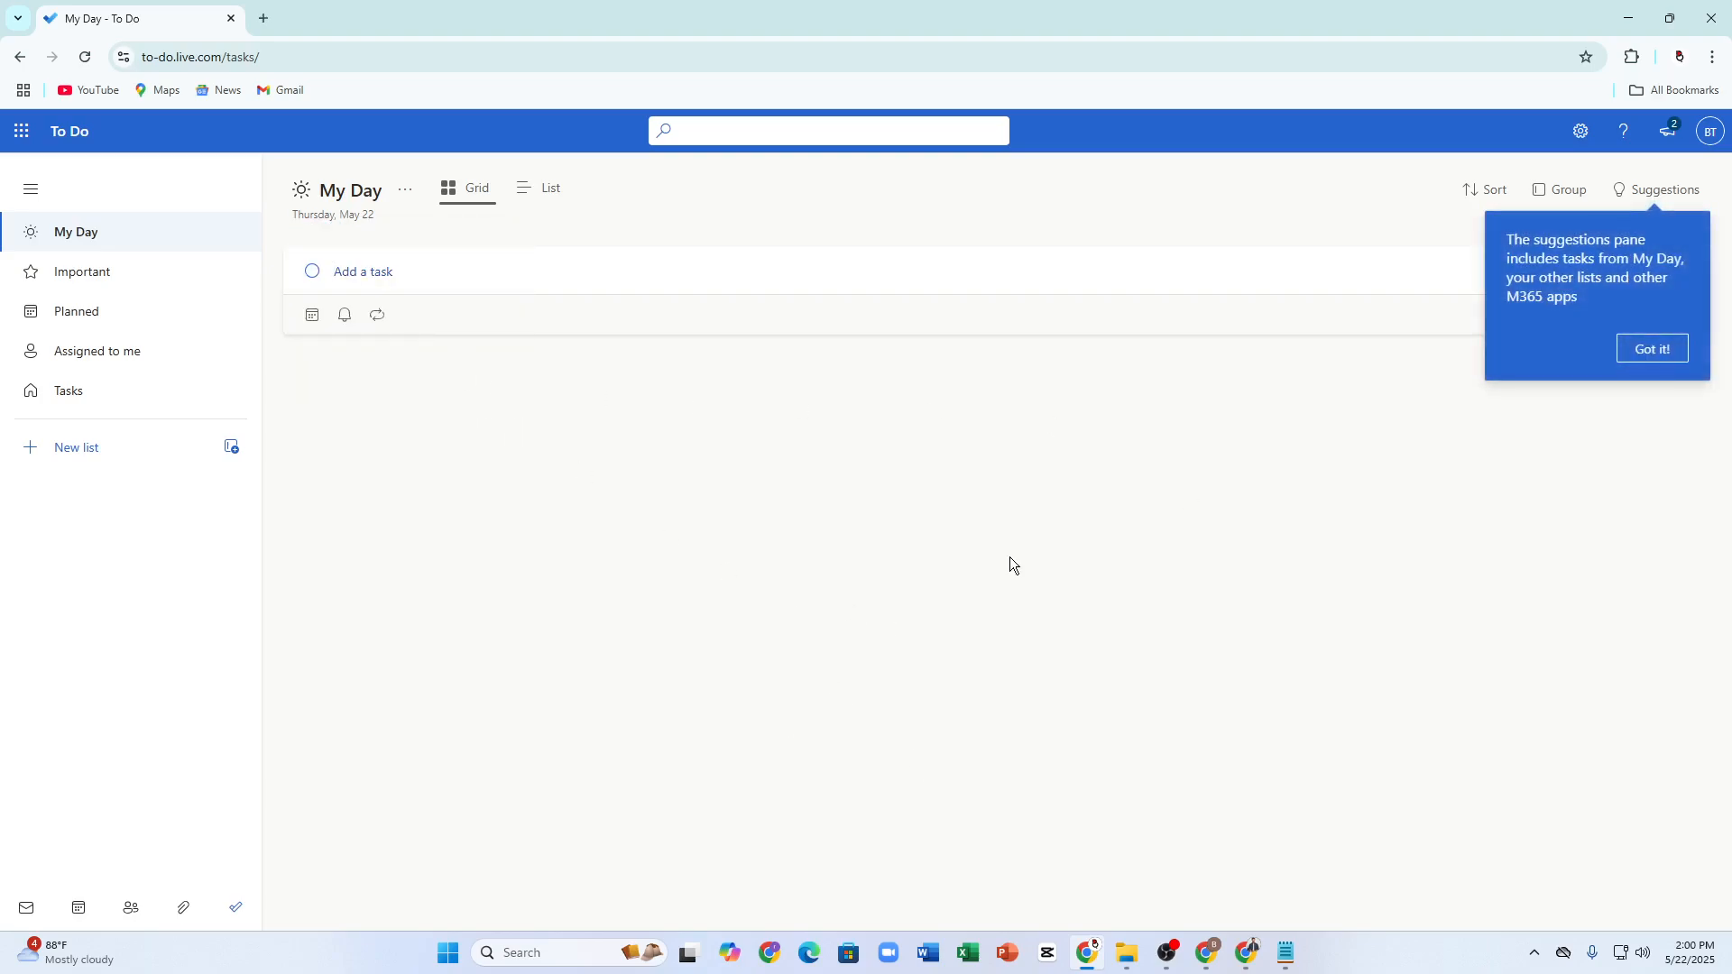
pyautogui.click(1648, 351)
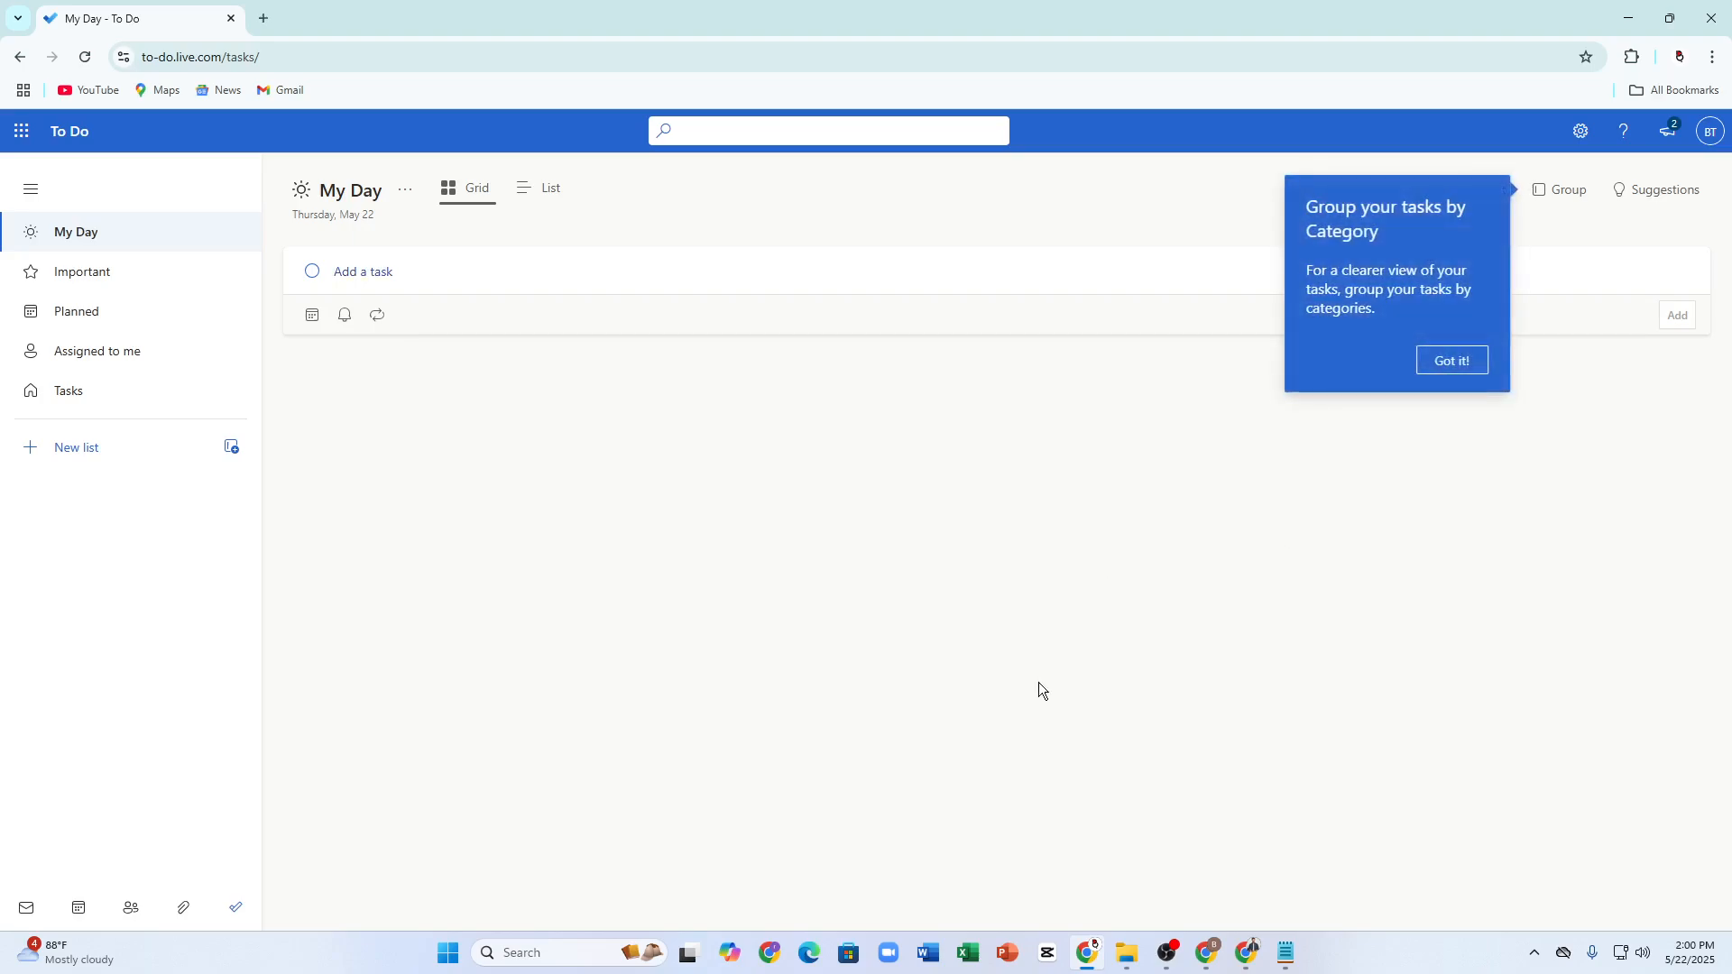
# - Search the web for "what is microsoft otdo" in a new tab and highlight the overview's definition of Microsoft To Do
pyautogui.click(262, 18)
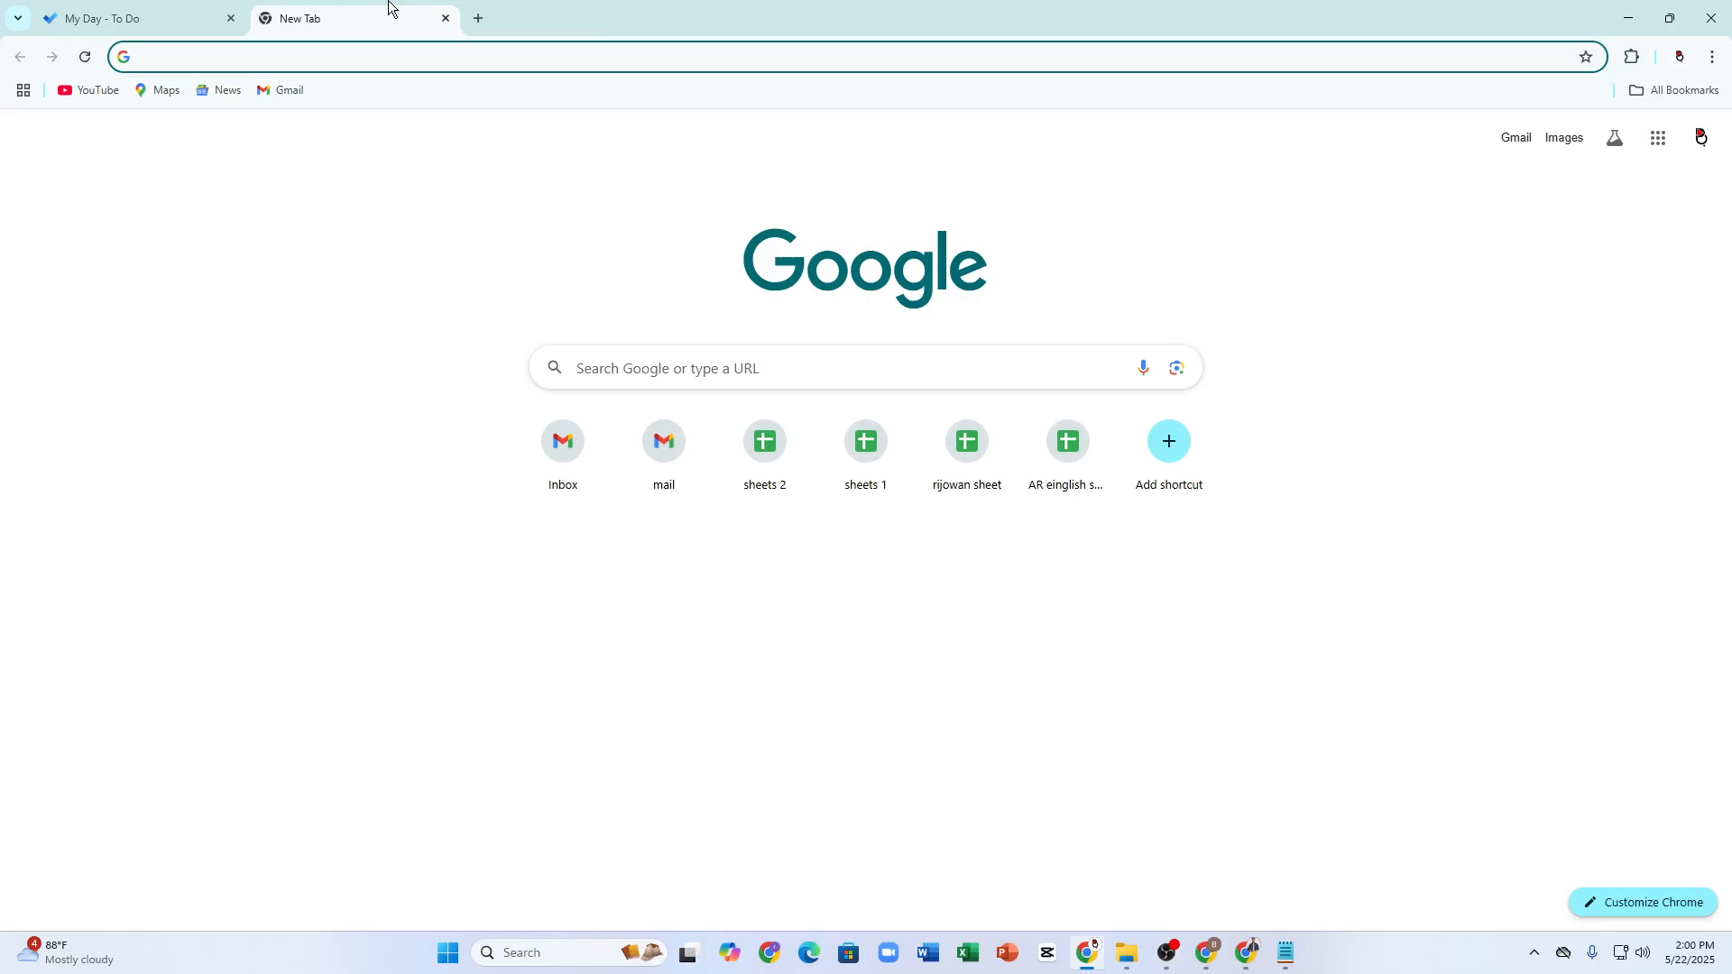
pyautogui.write('what is')
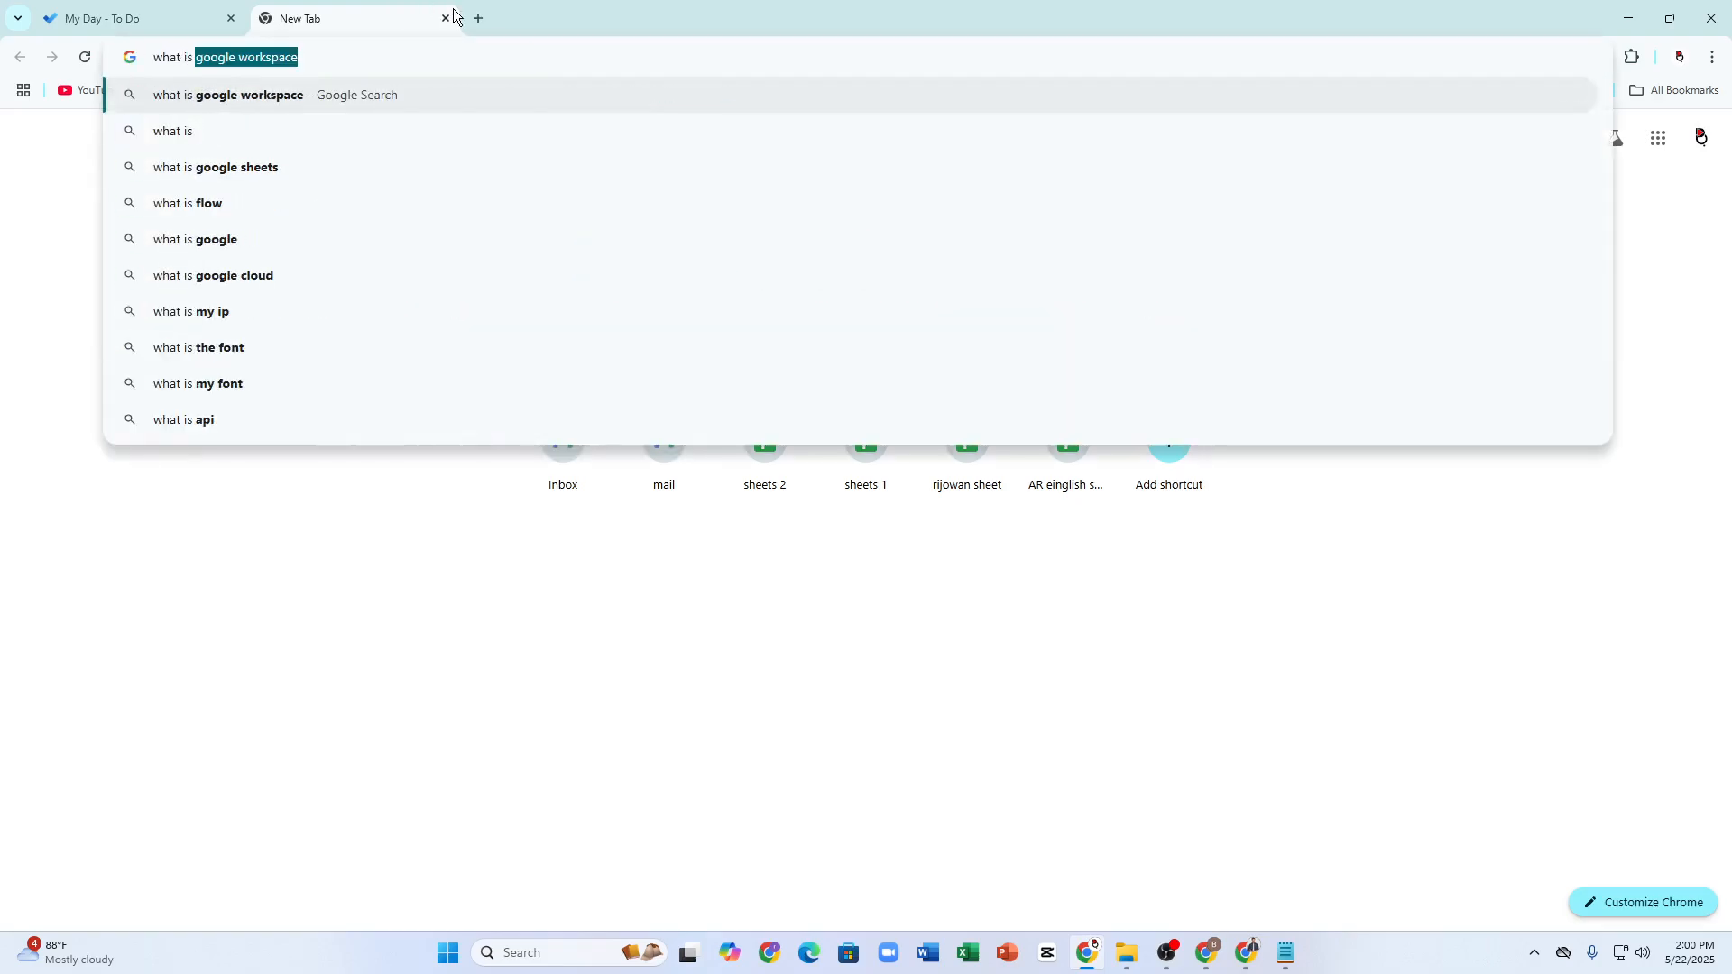
pyautogui.write(' microsoft')
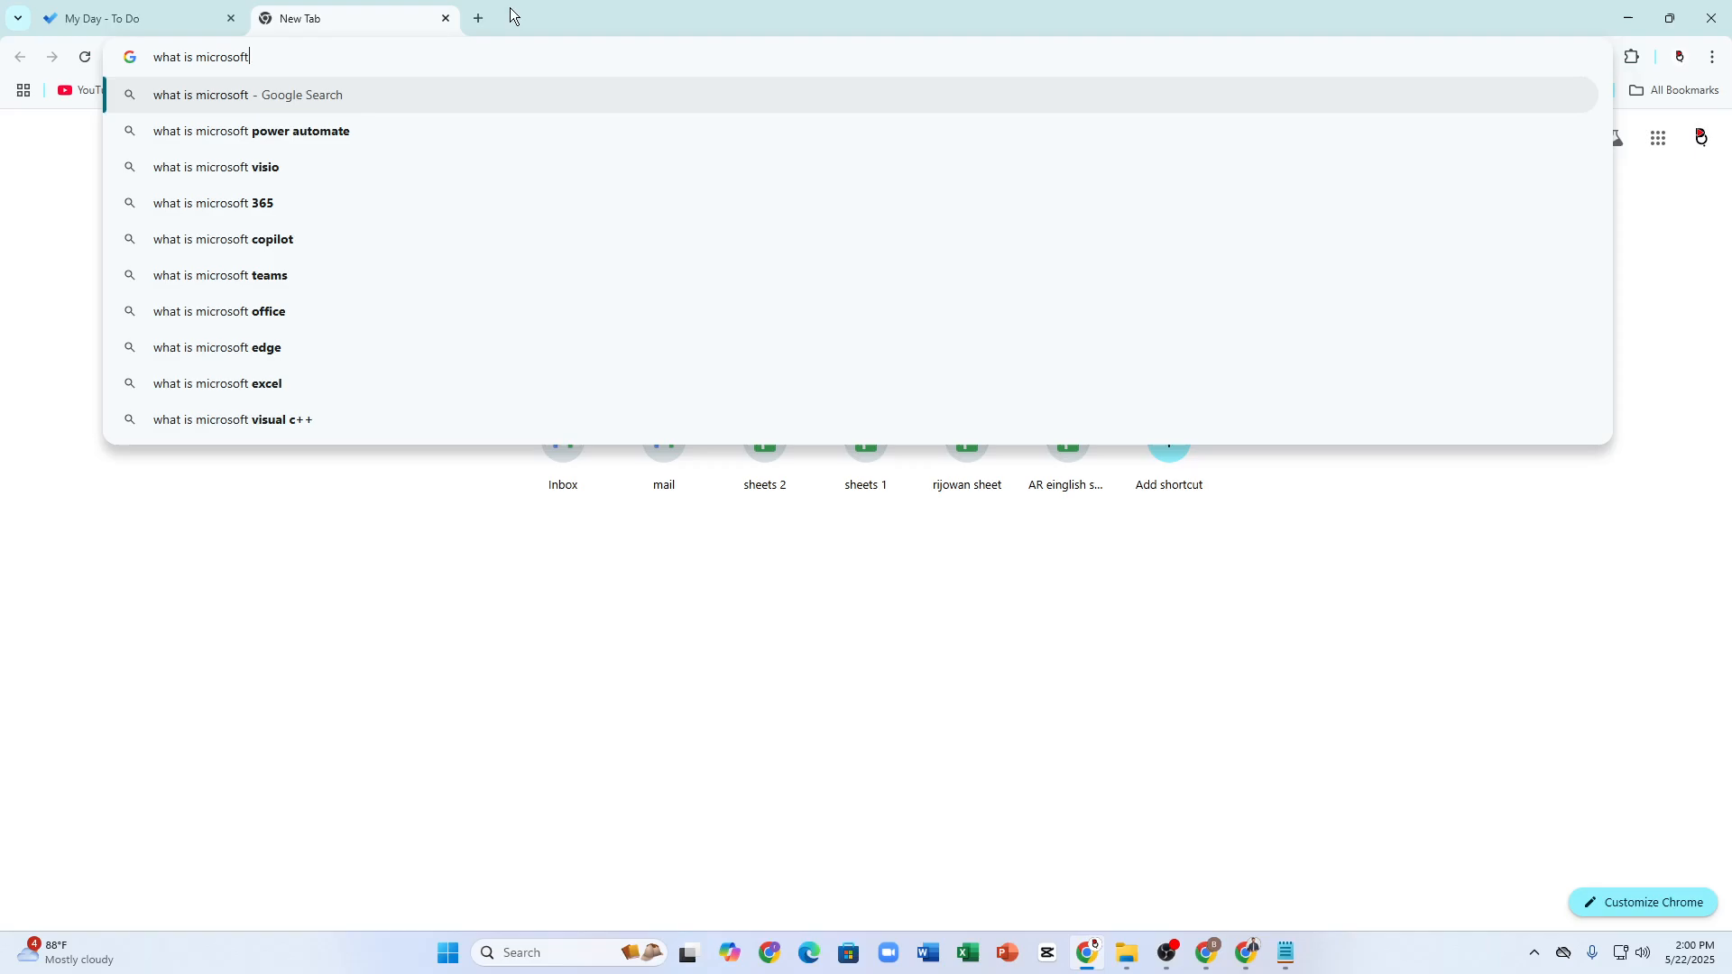
pyautogui.write(' otdo')
pyautogui.press('Return')
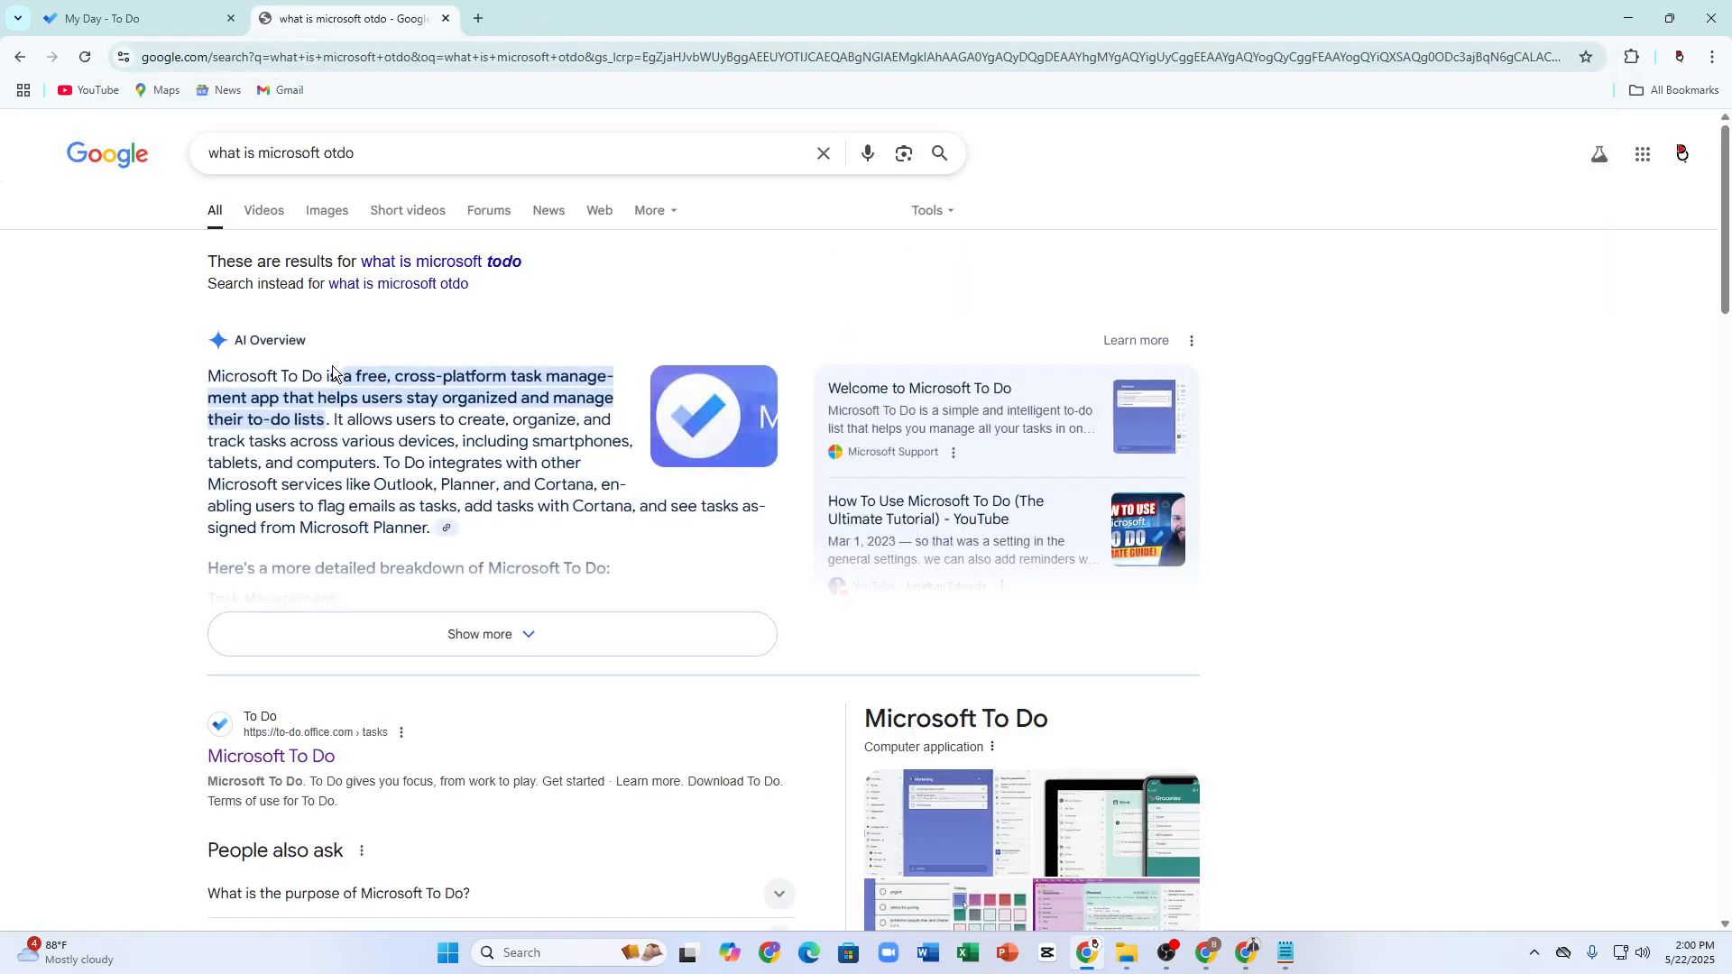
pyautogui.moveTo(333, 372); pyautogui.dragTo(308, 429)
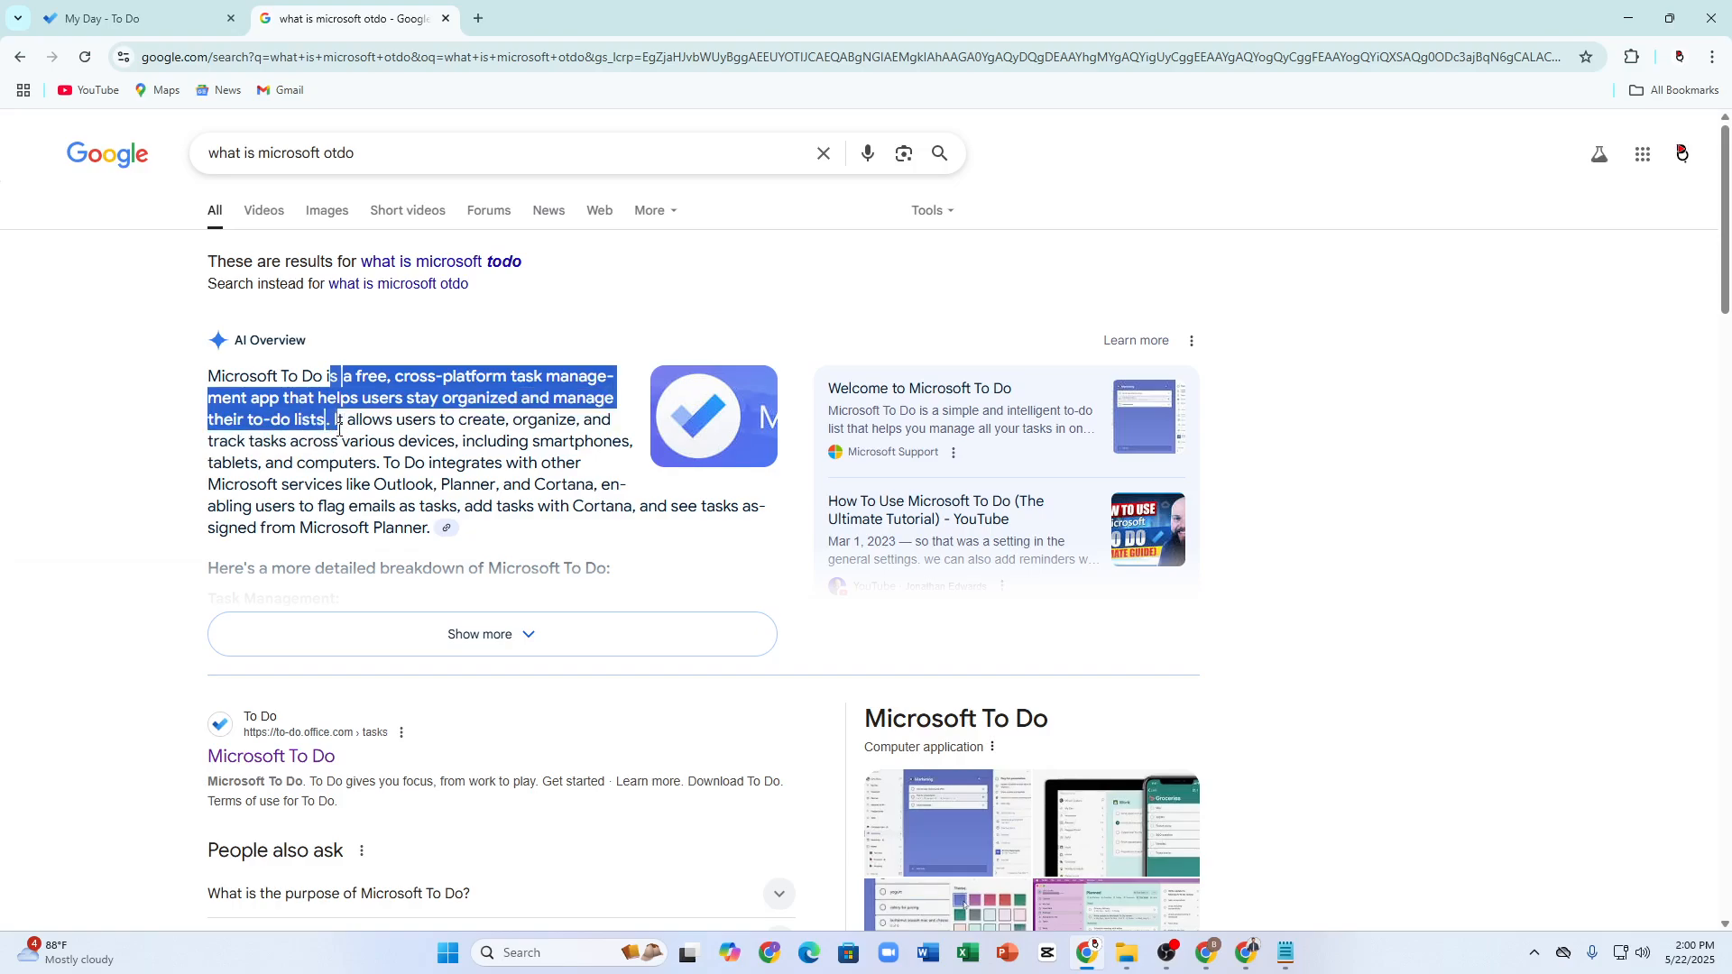
# - Return to the To Do page and dismiss the tip about grouping tasks by category
pyautogui.click(99, 18)
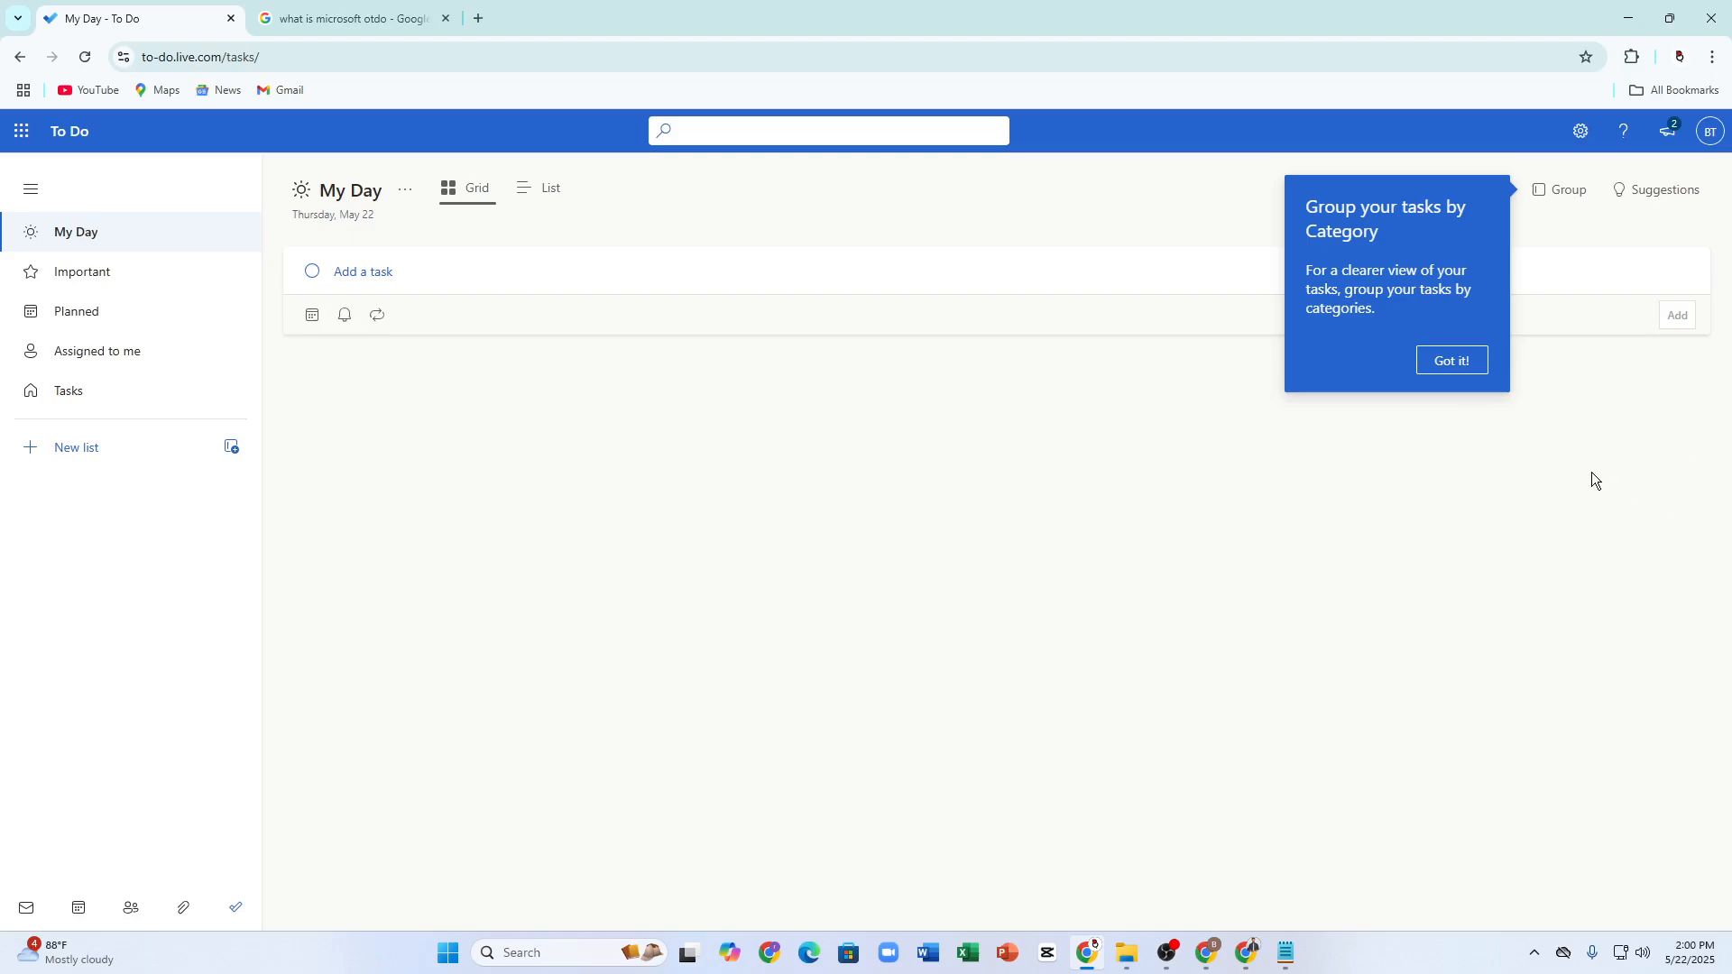
pyautogui.click(1450, 360)
pyautogui.click(486, 23)
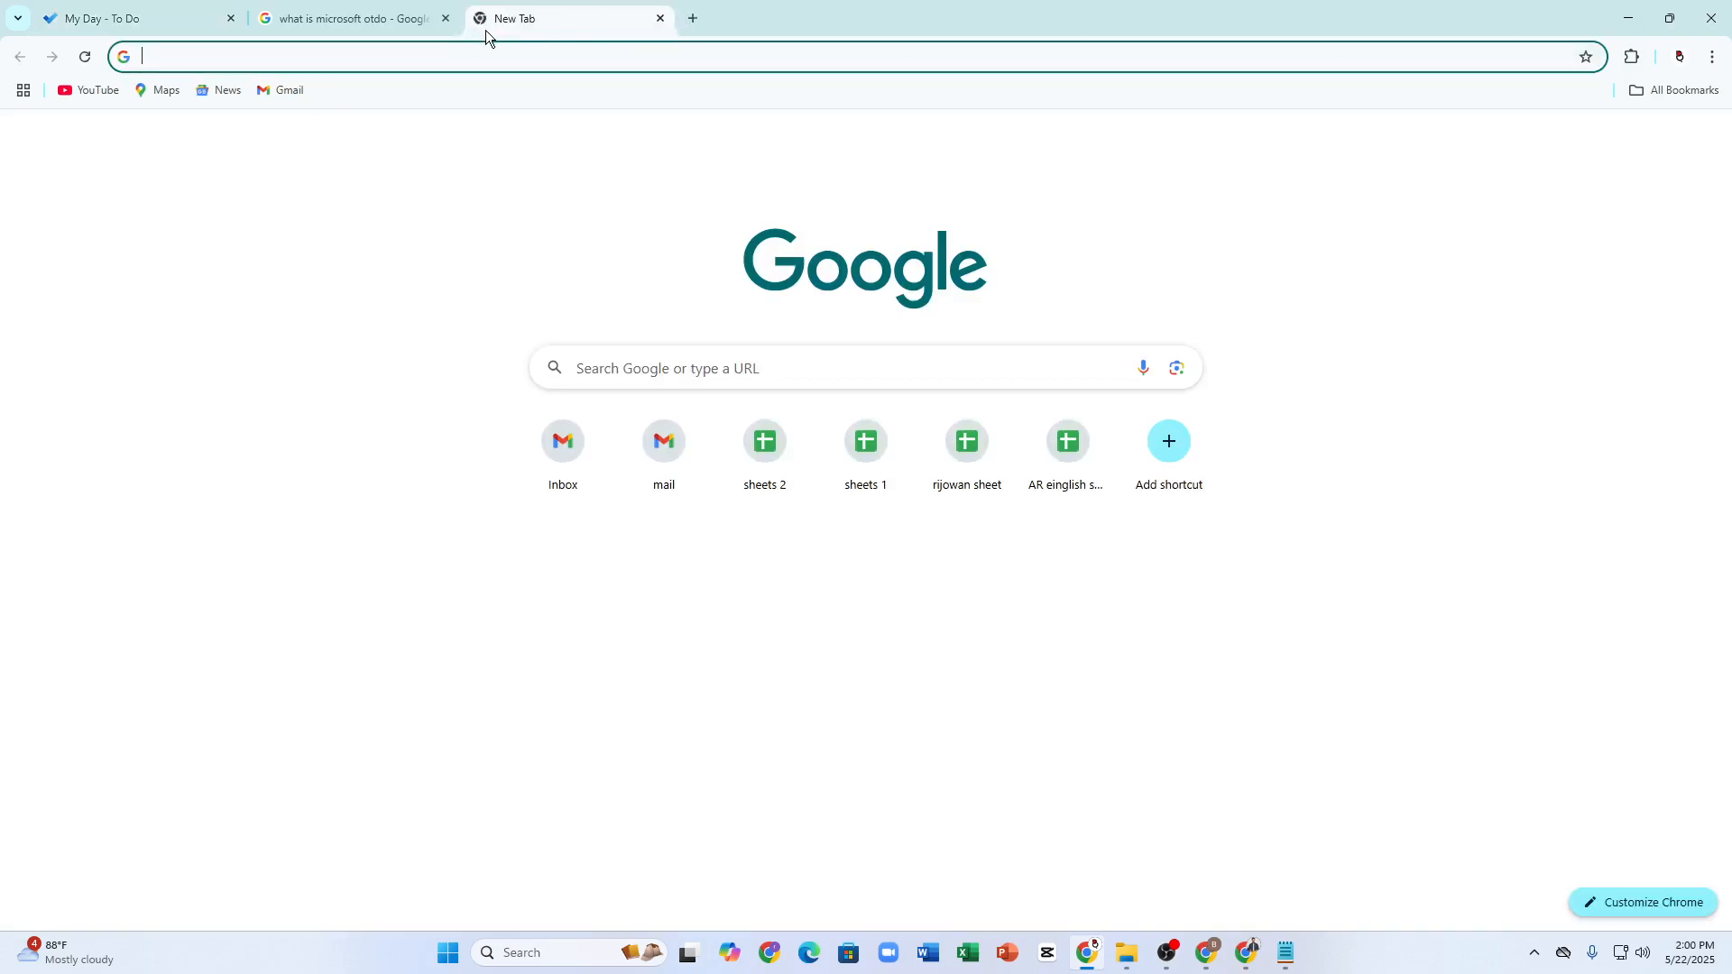
pyautogui.write('nord1')
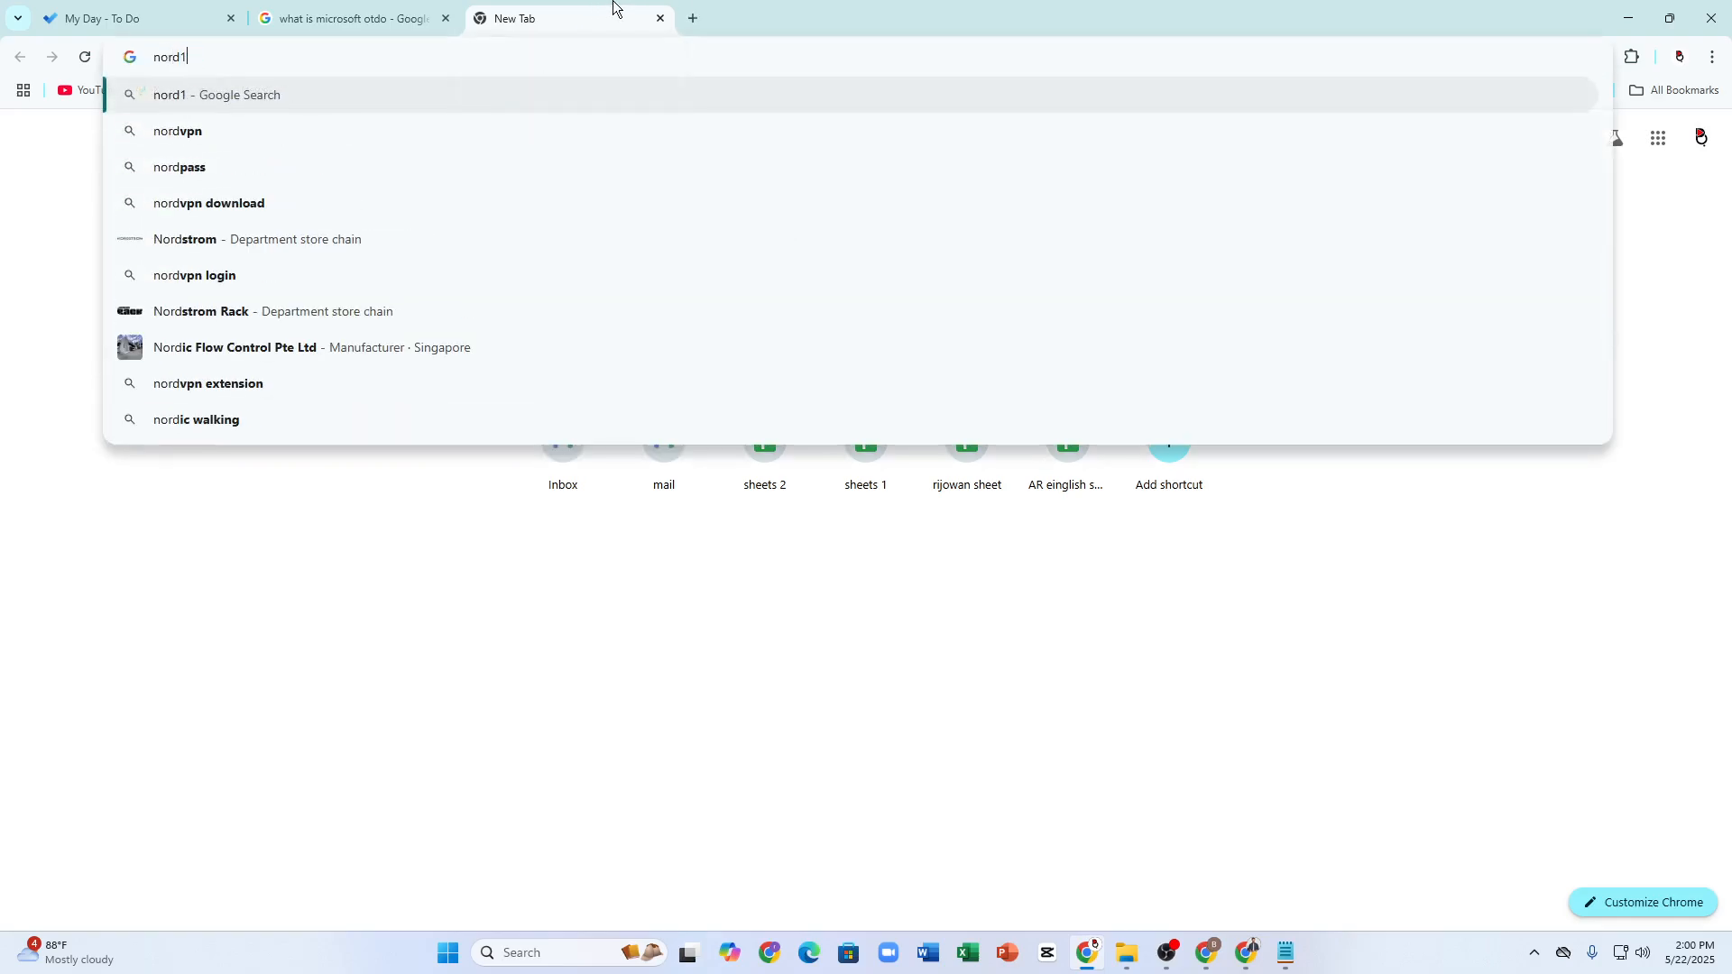
pyautogui.press('Return')
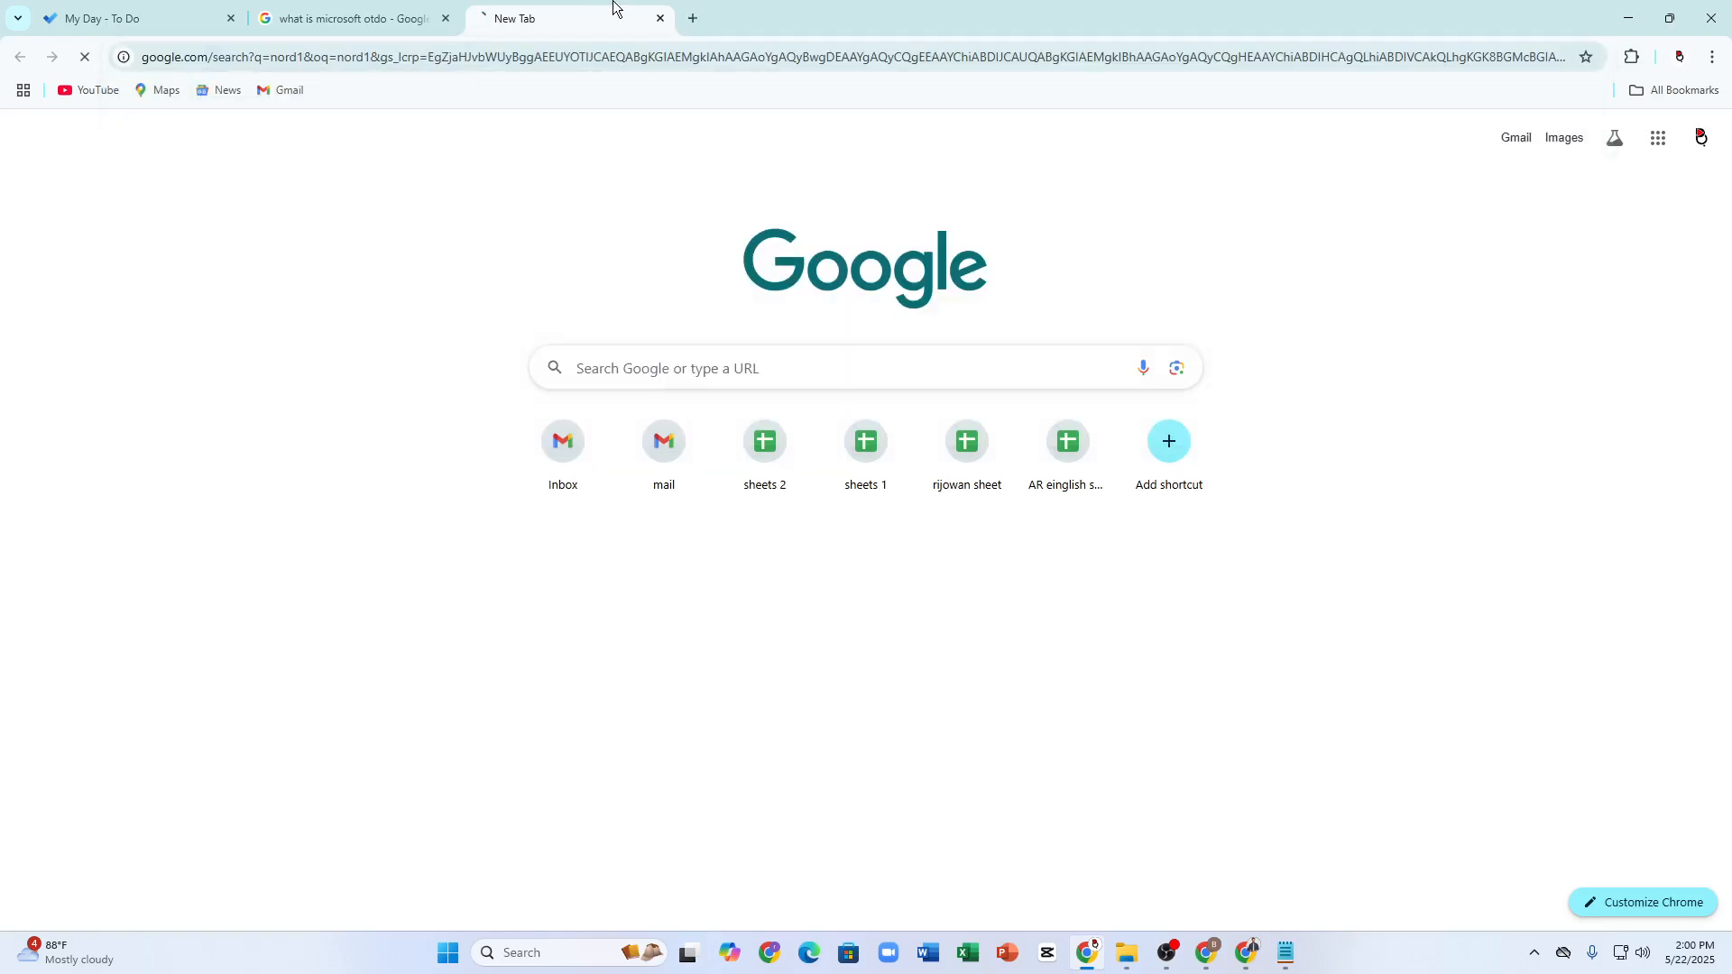
pyautogui.hotkey('ctrl', 'Tab')
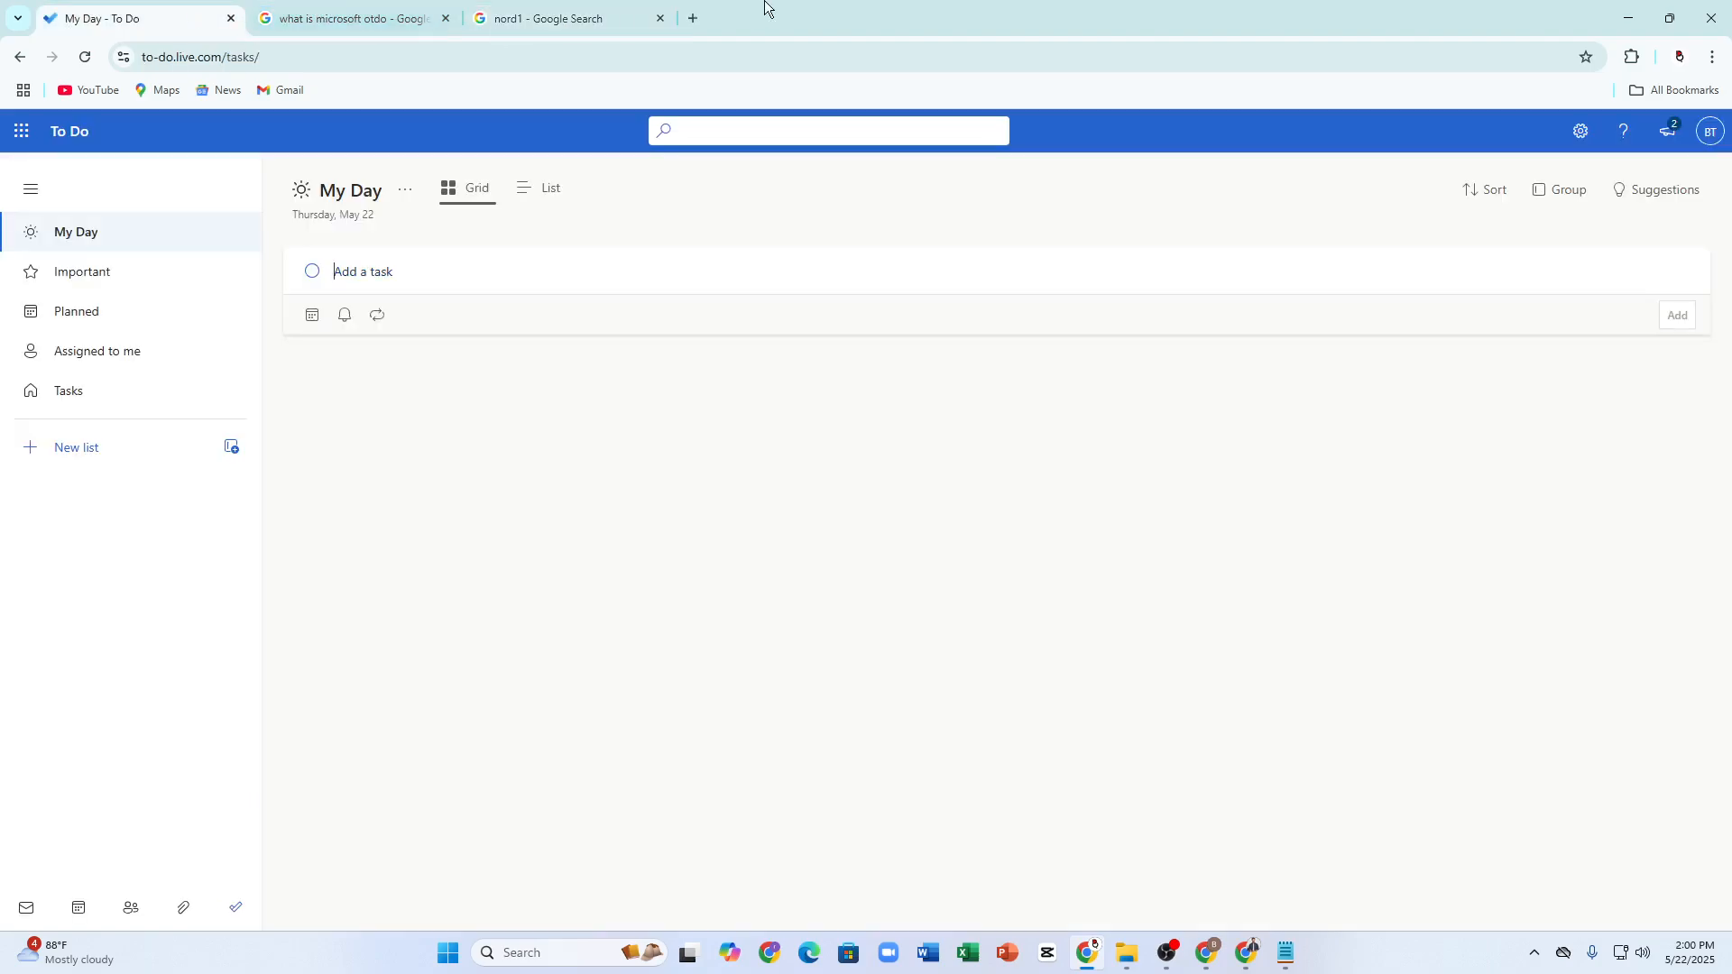
pyautogui.click(661, 18)
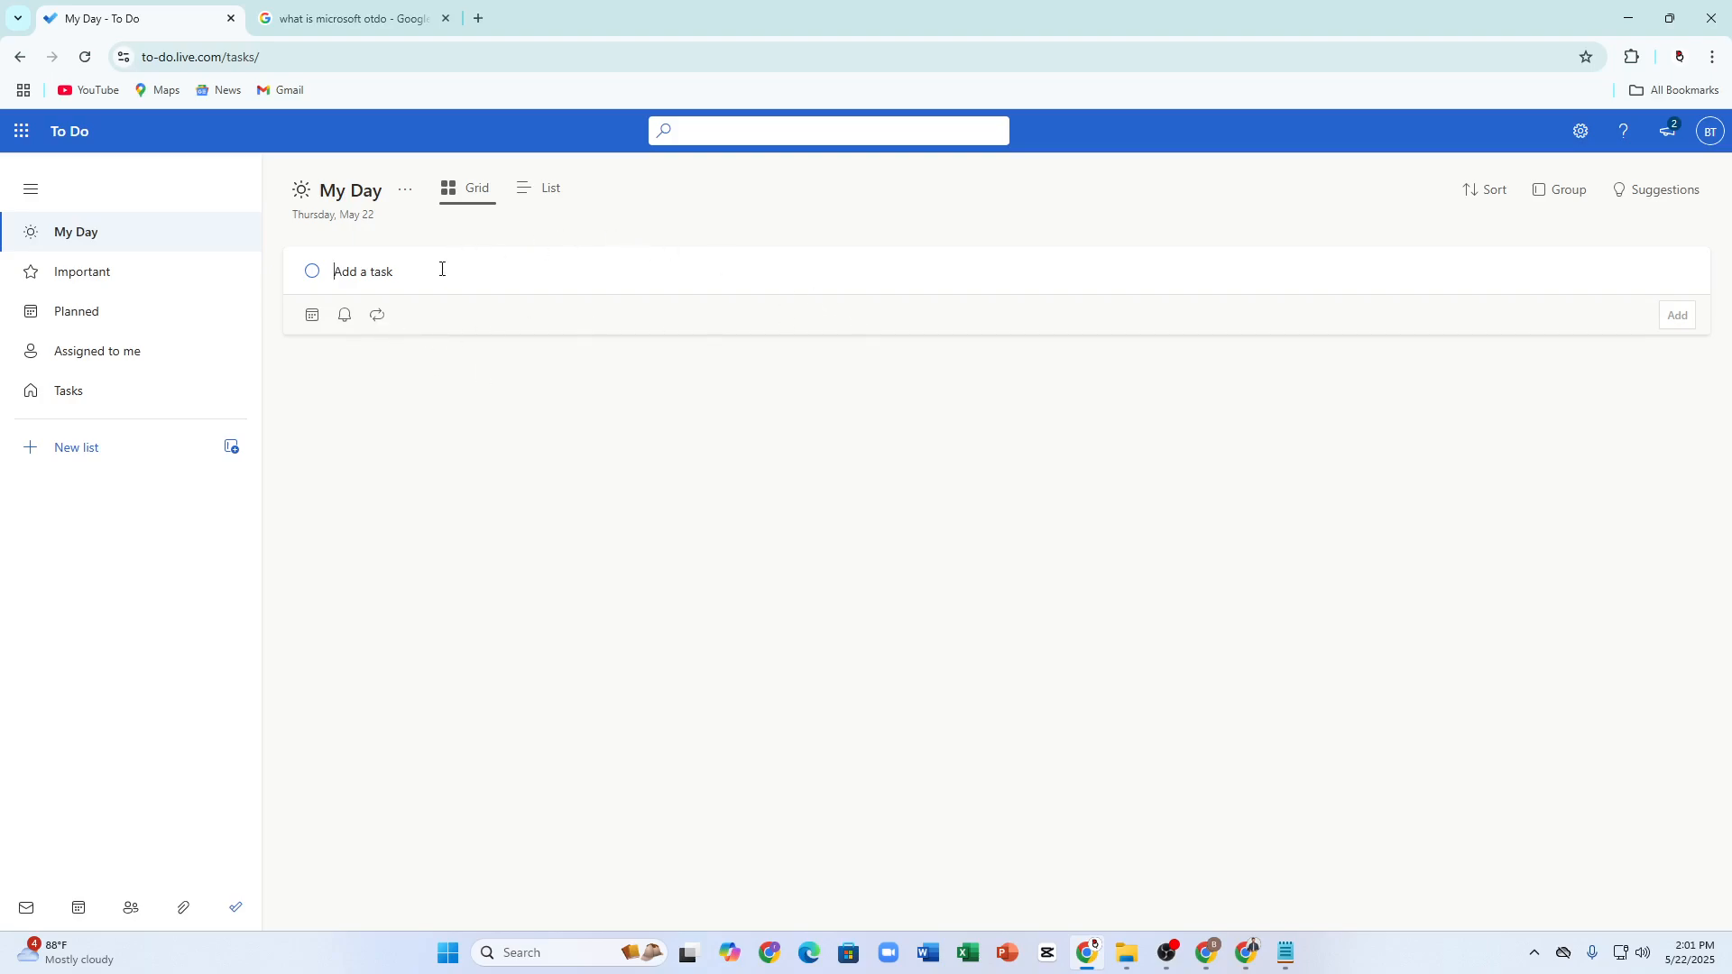
# - Add a task titled "dhnhjghfdghghfhgfhgjdhfjgg" to My Day and mark it as completed, showing it in the Completed group
pyautogui.write('dhnhjghfdghghfhgfhgjdhfjgg')
pyautogui.click(1678, 314)
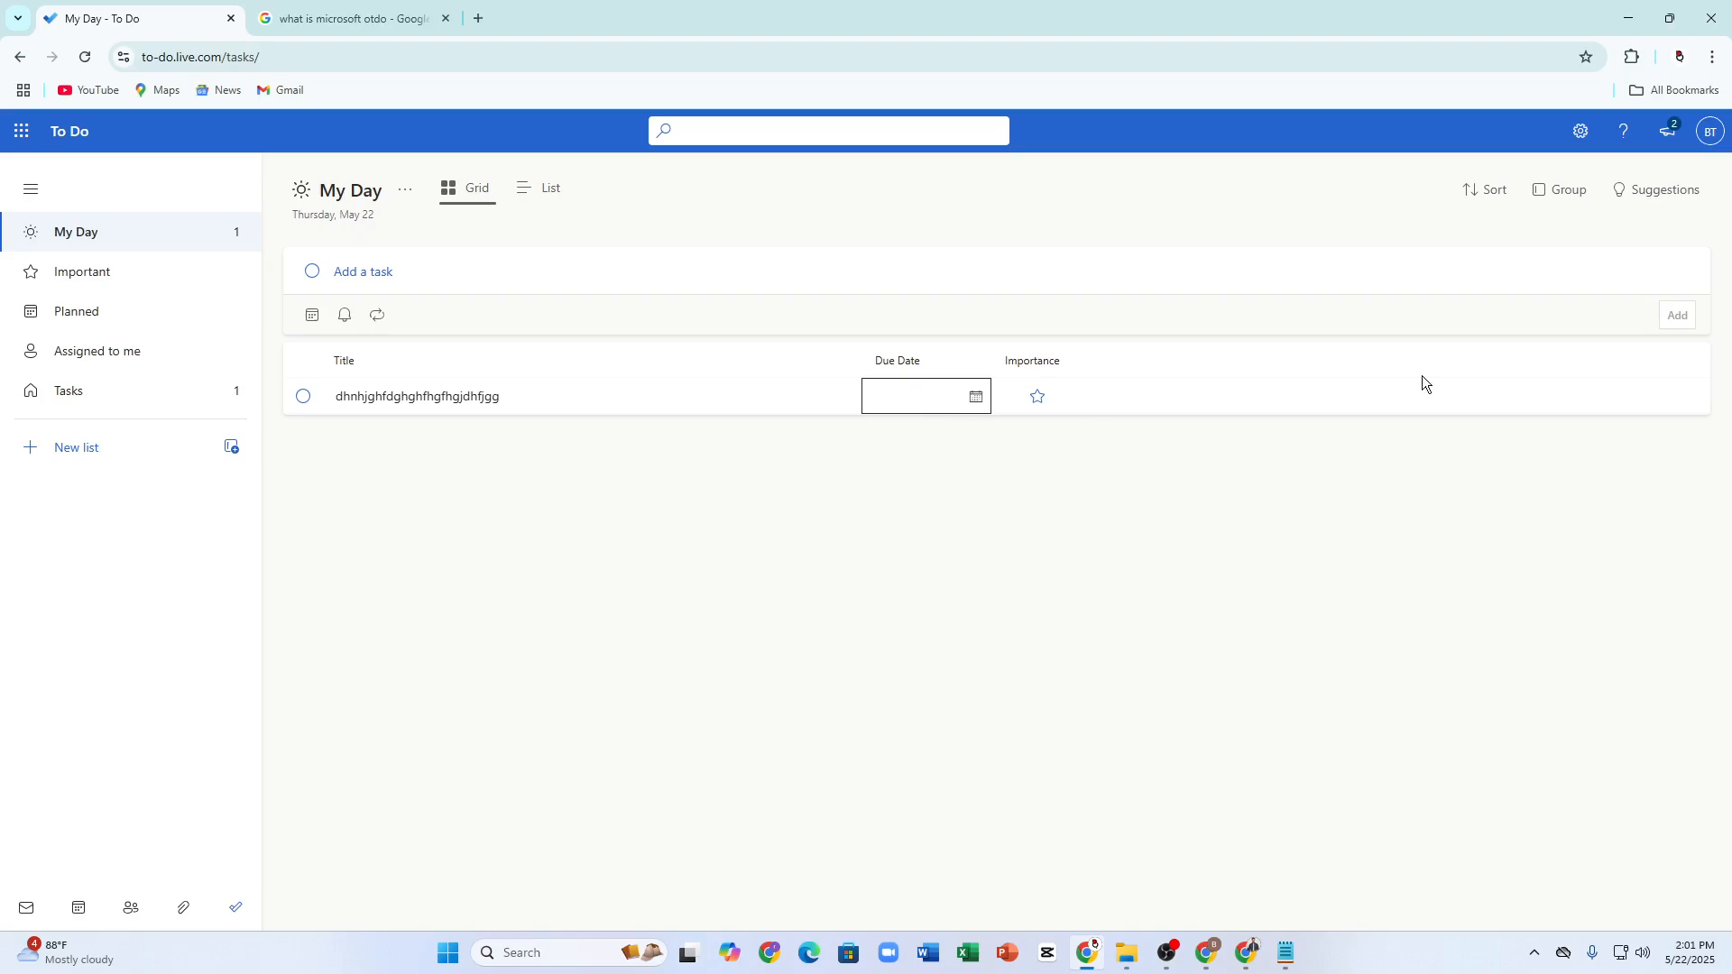
pyautogui.click(304, 397)
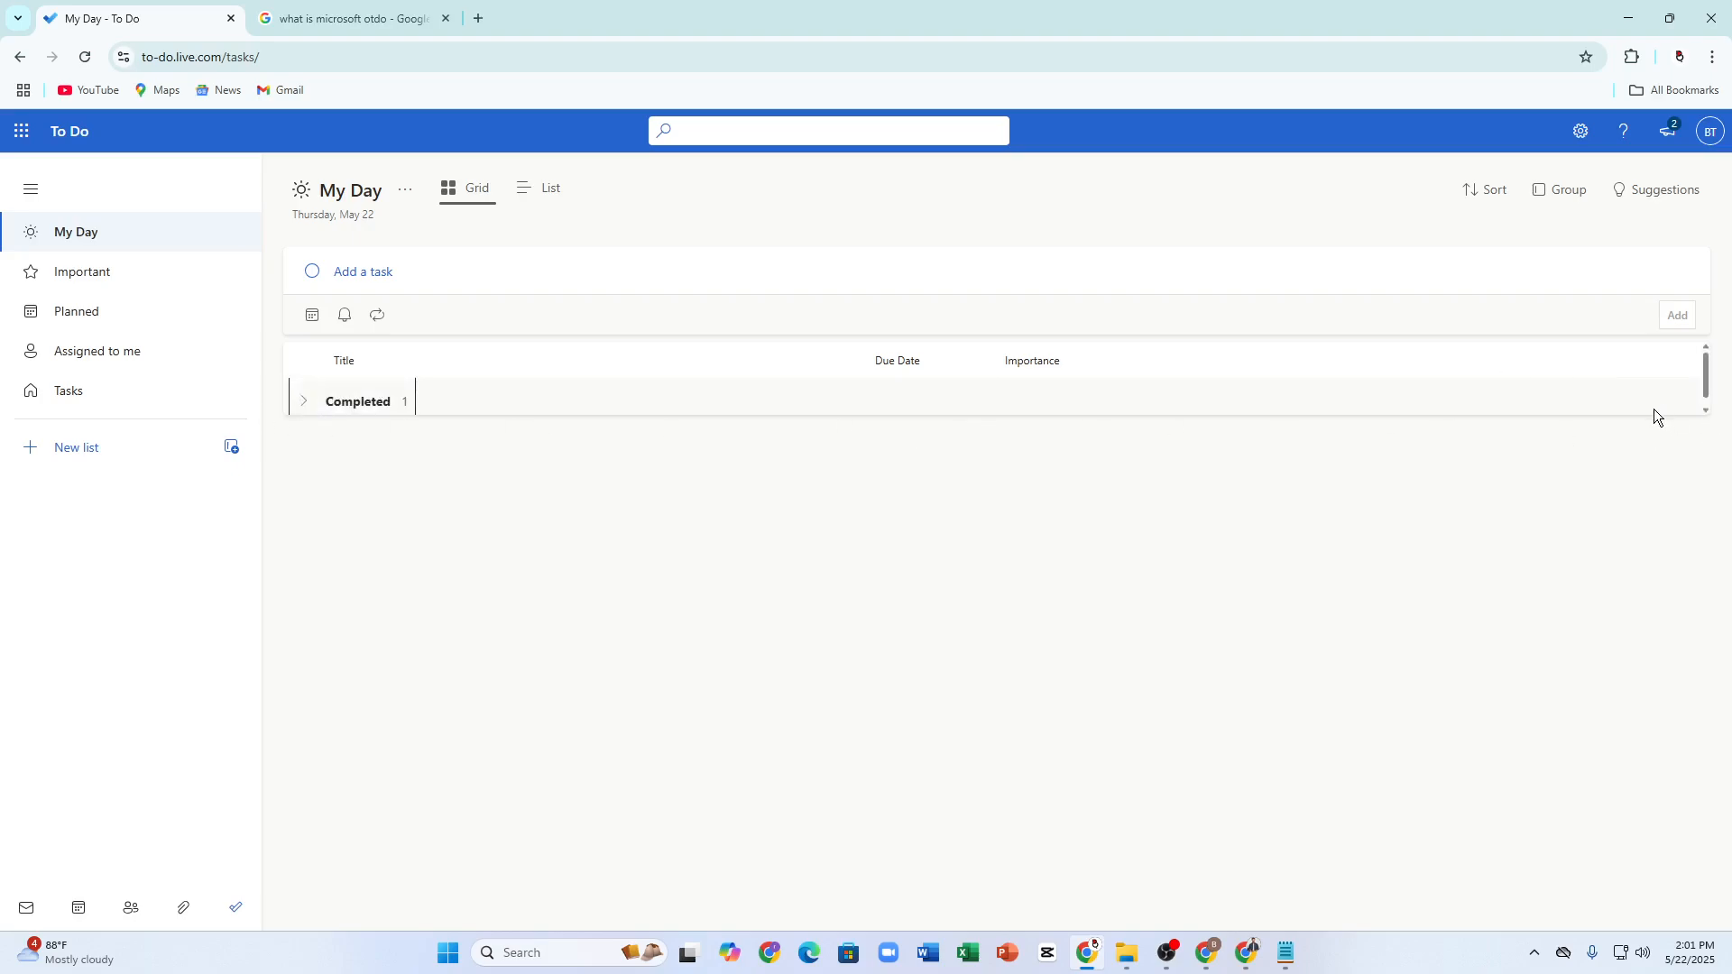
pyautogui.click(310, 402)
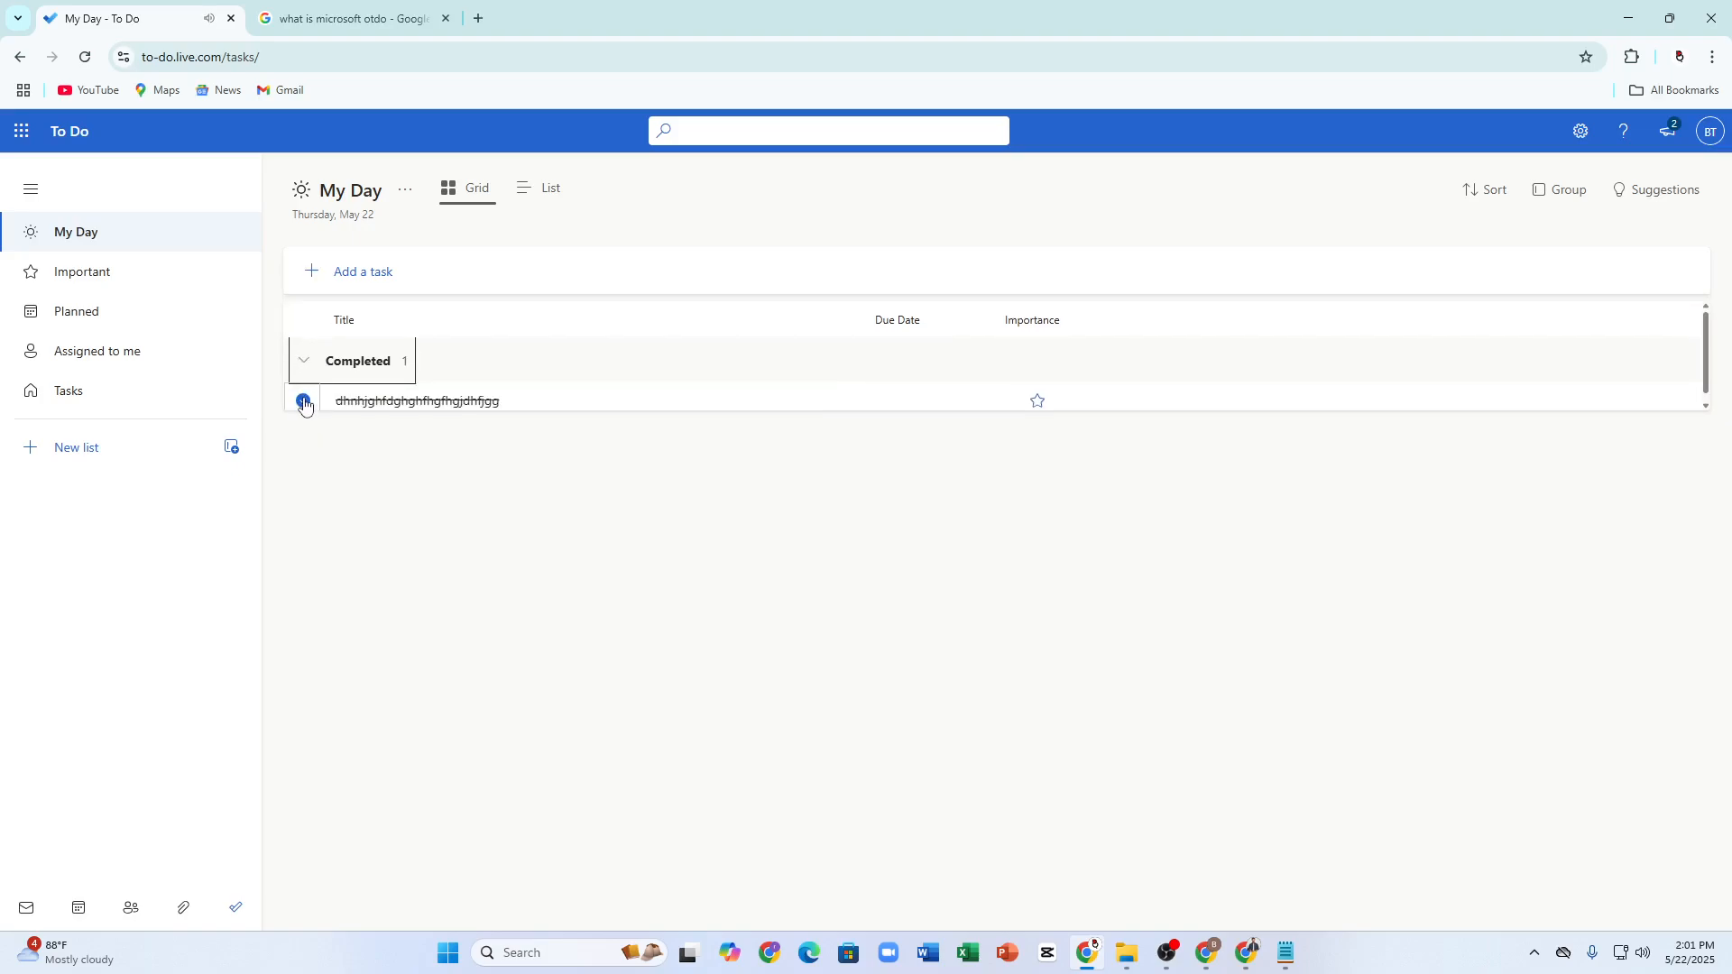
# - Mark the task "dhnhjghfdghghfhgfhgjdhfjgg" in the Completed group of My Day as not completed
pyautogui.click(304, 367)
pyautogui.click(305, 375)
pyautogui.click(304, 400)
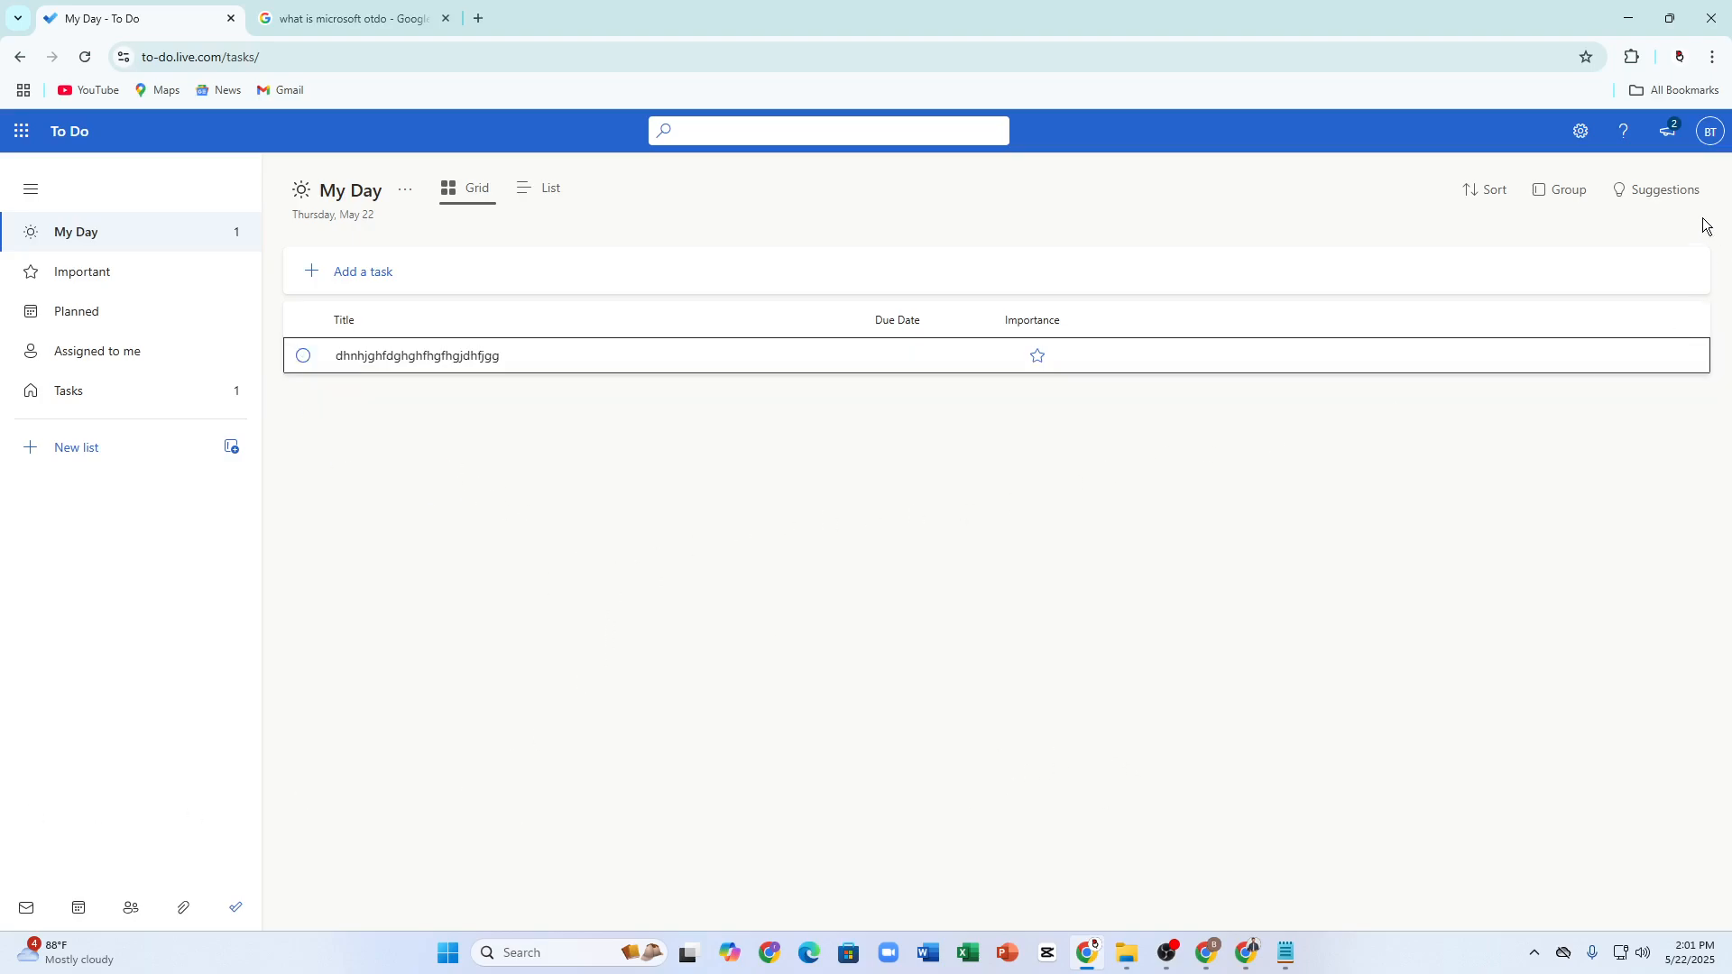
# - View the account card and look through the What's new announcements
pyautogui.click(1711, 134)
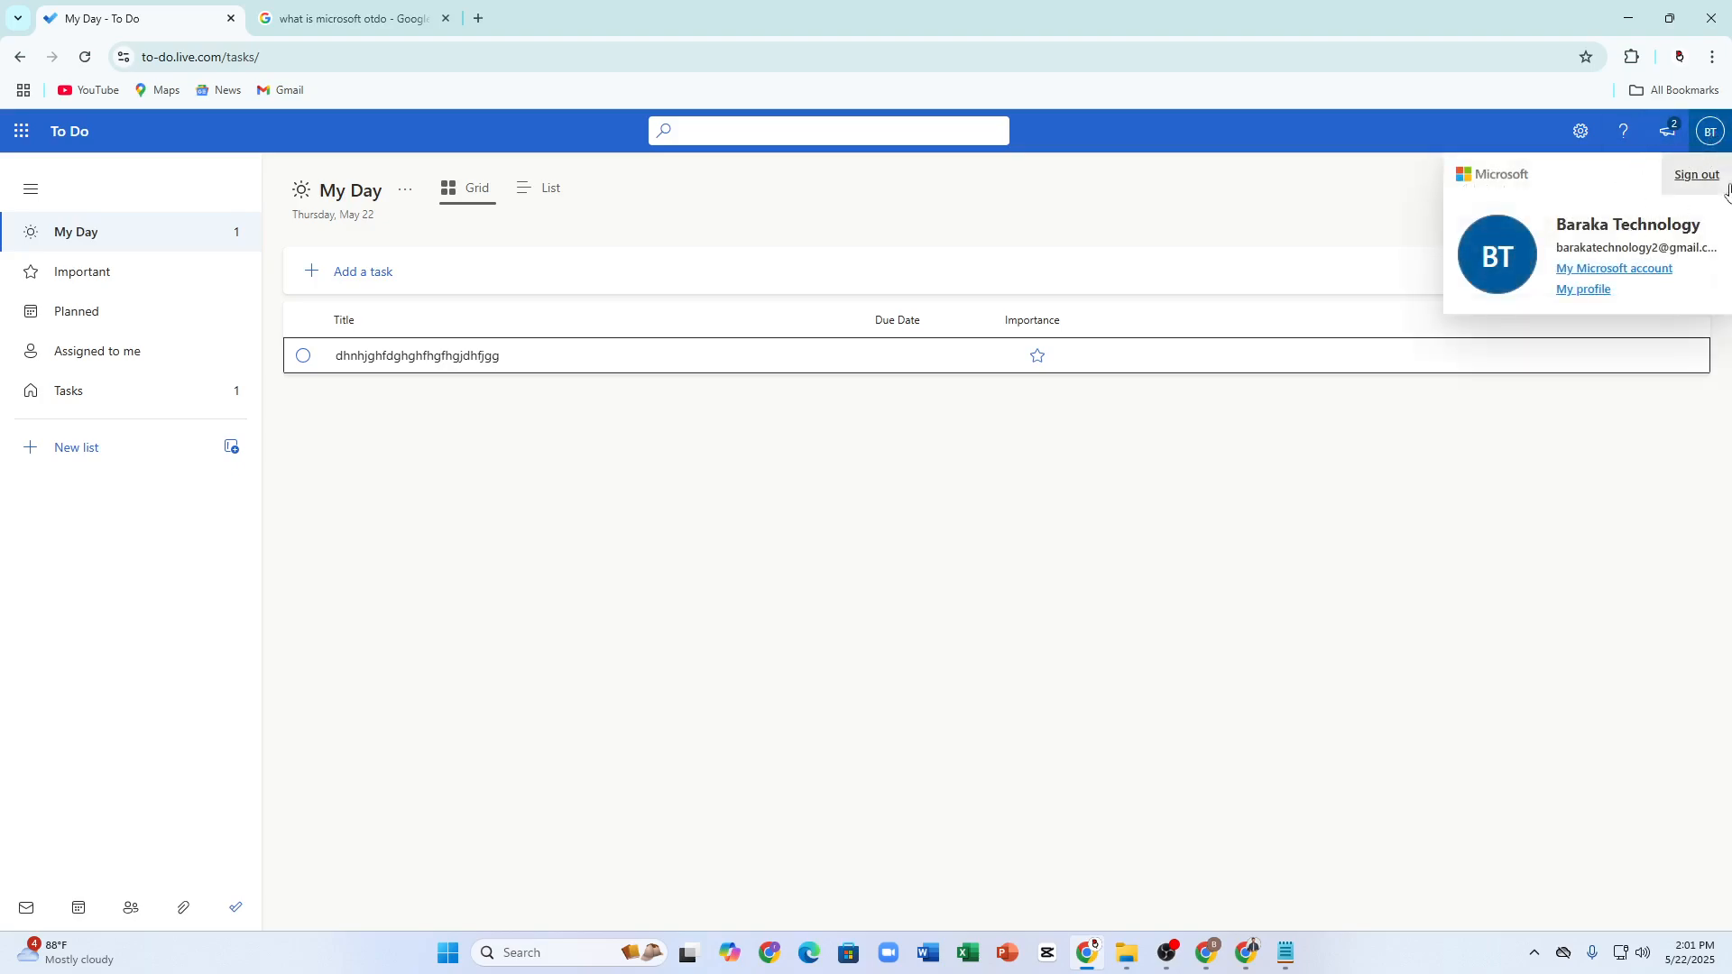
pyautogui.click(1669, 137)
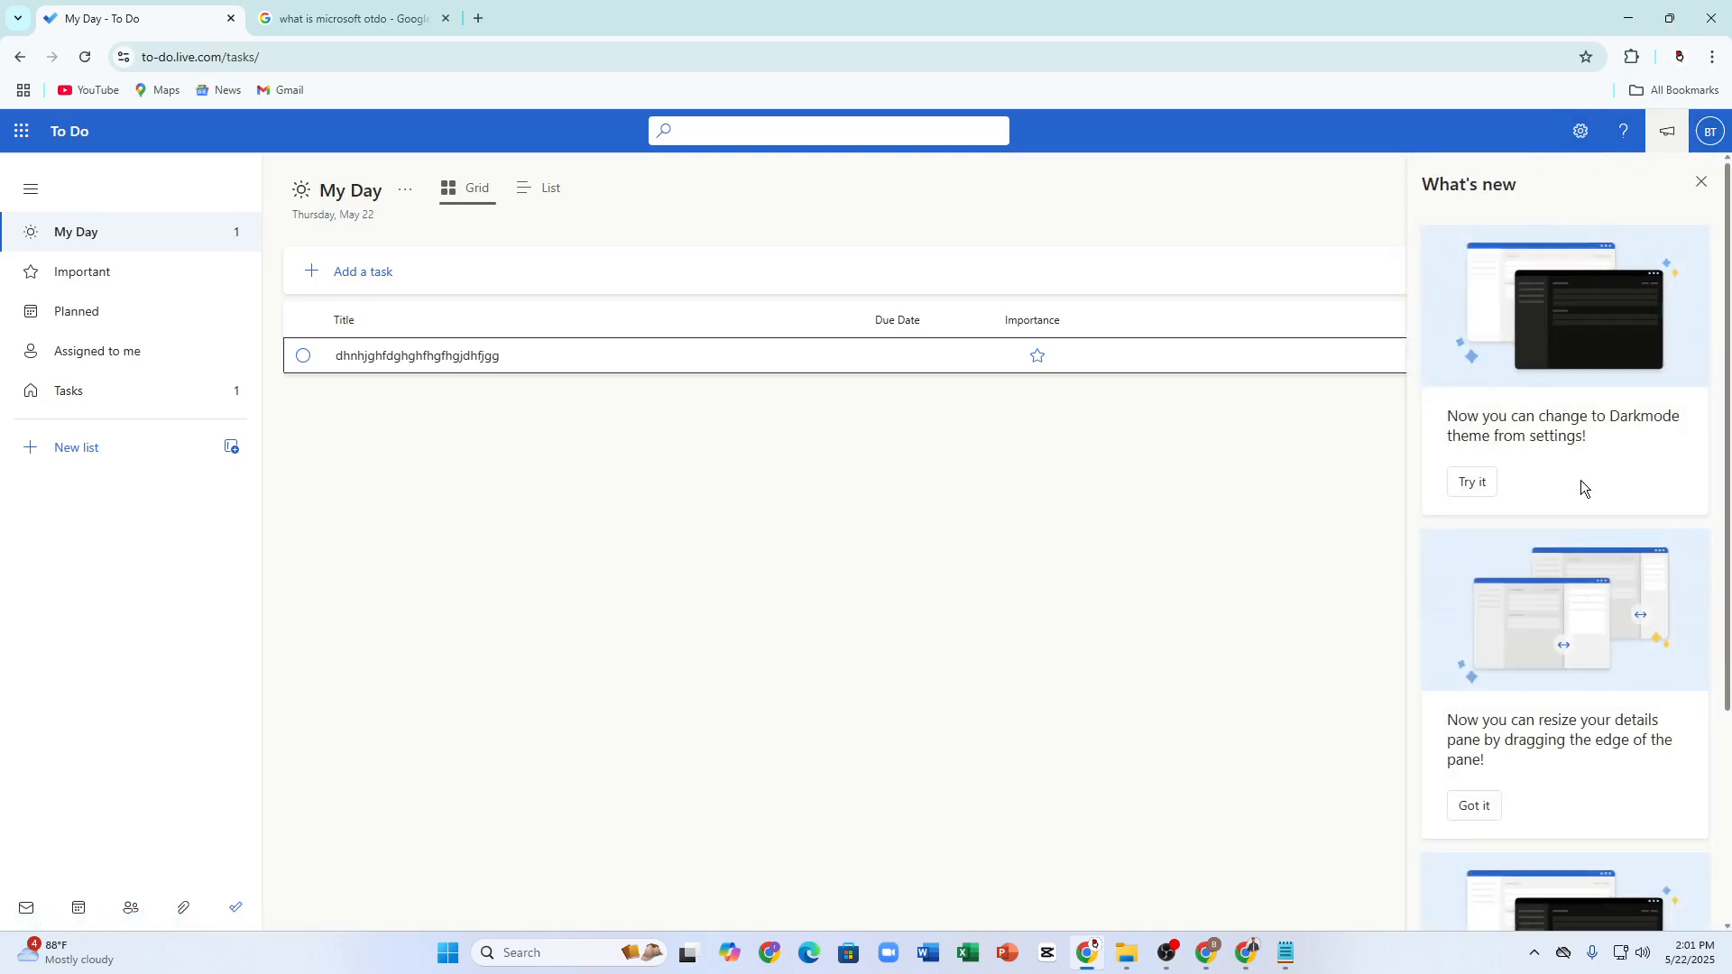
pyautogui.scroll(-3, 1581, 487)
pyautogui.scroll(3, 1541, 538)
# - Open Settings through the dark mode announcement, review the General, My Day, Smart lists, Connected apps and Notifications options, and close Settings
pyautogui.click(1480, 482)
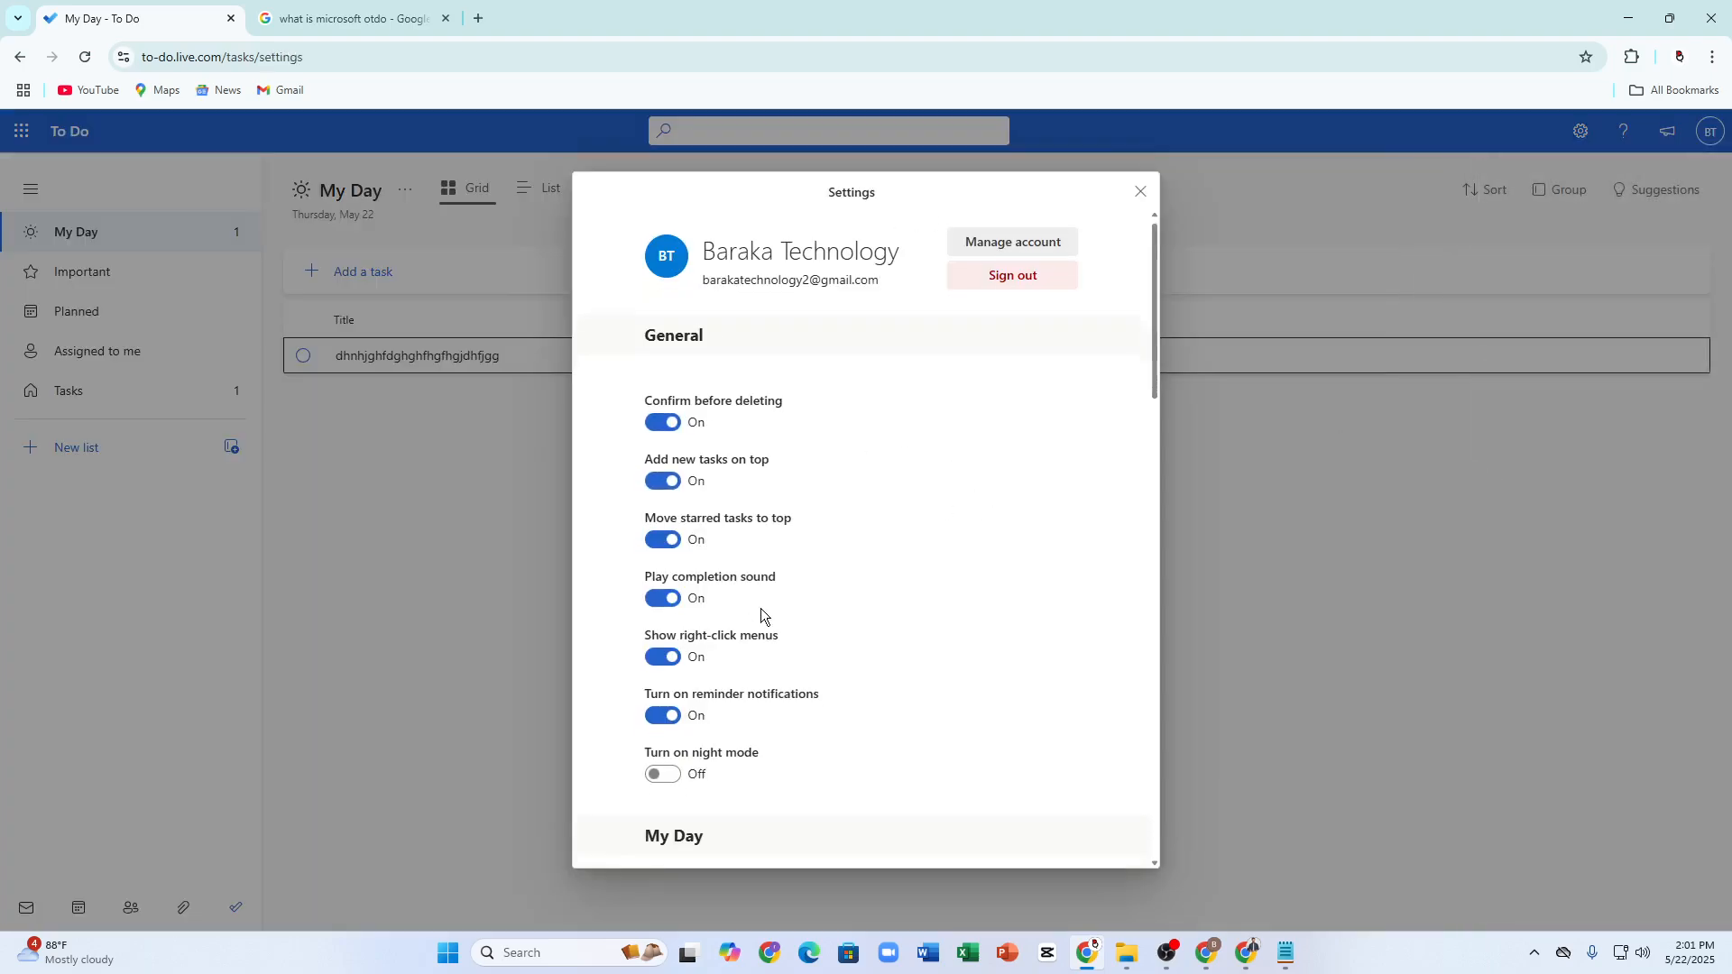
pyautogui.scroll(-10, 760, 614)
pyautogui.scroll(9, 739, 444)
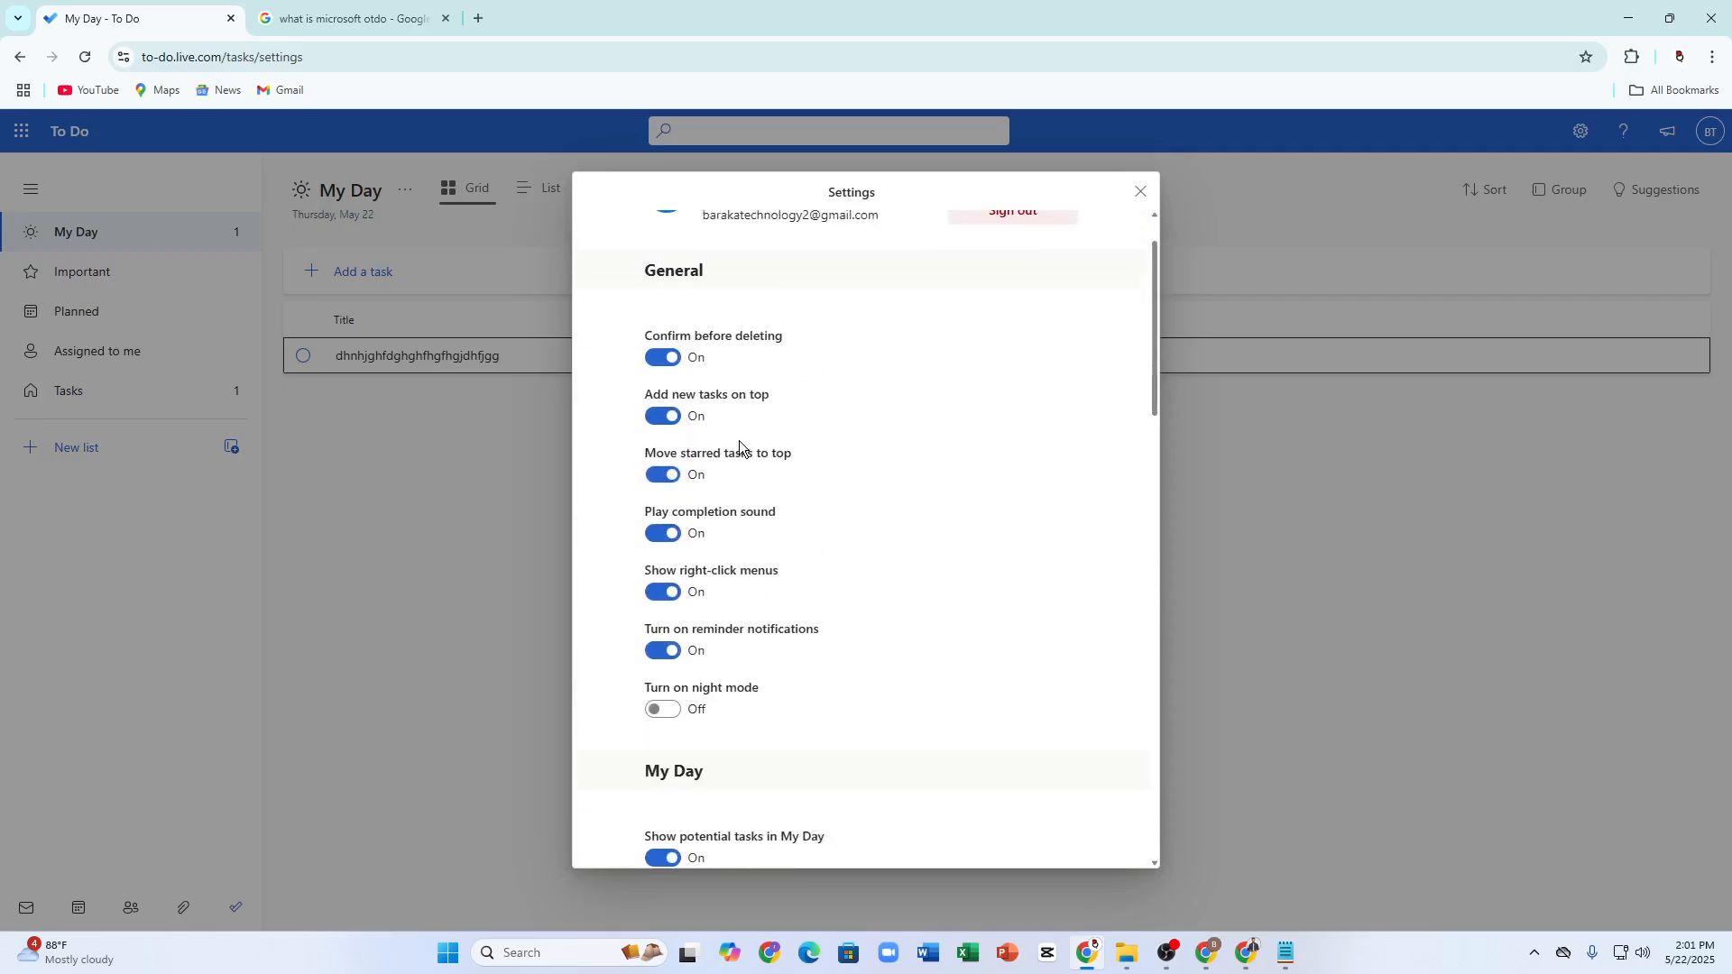
pyautogui.scroll(1, 740, 444)
pyautogui.scroll(-15, 949, 541)
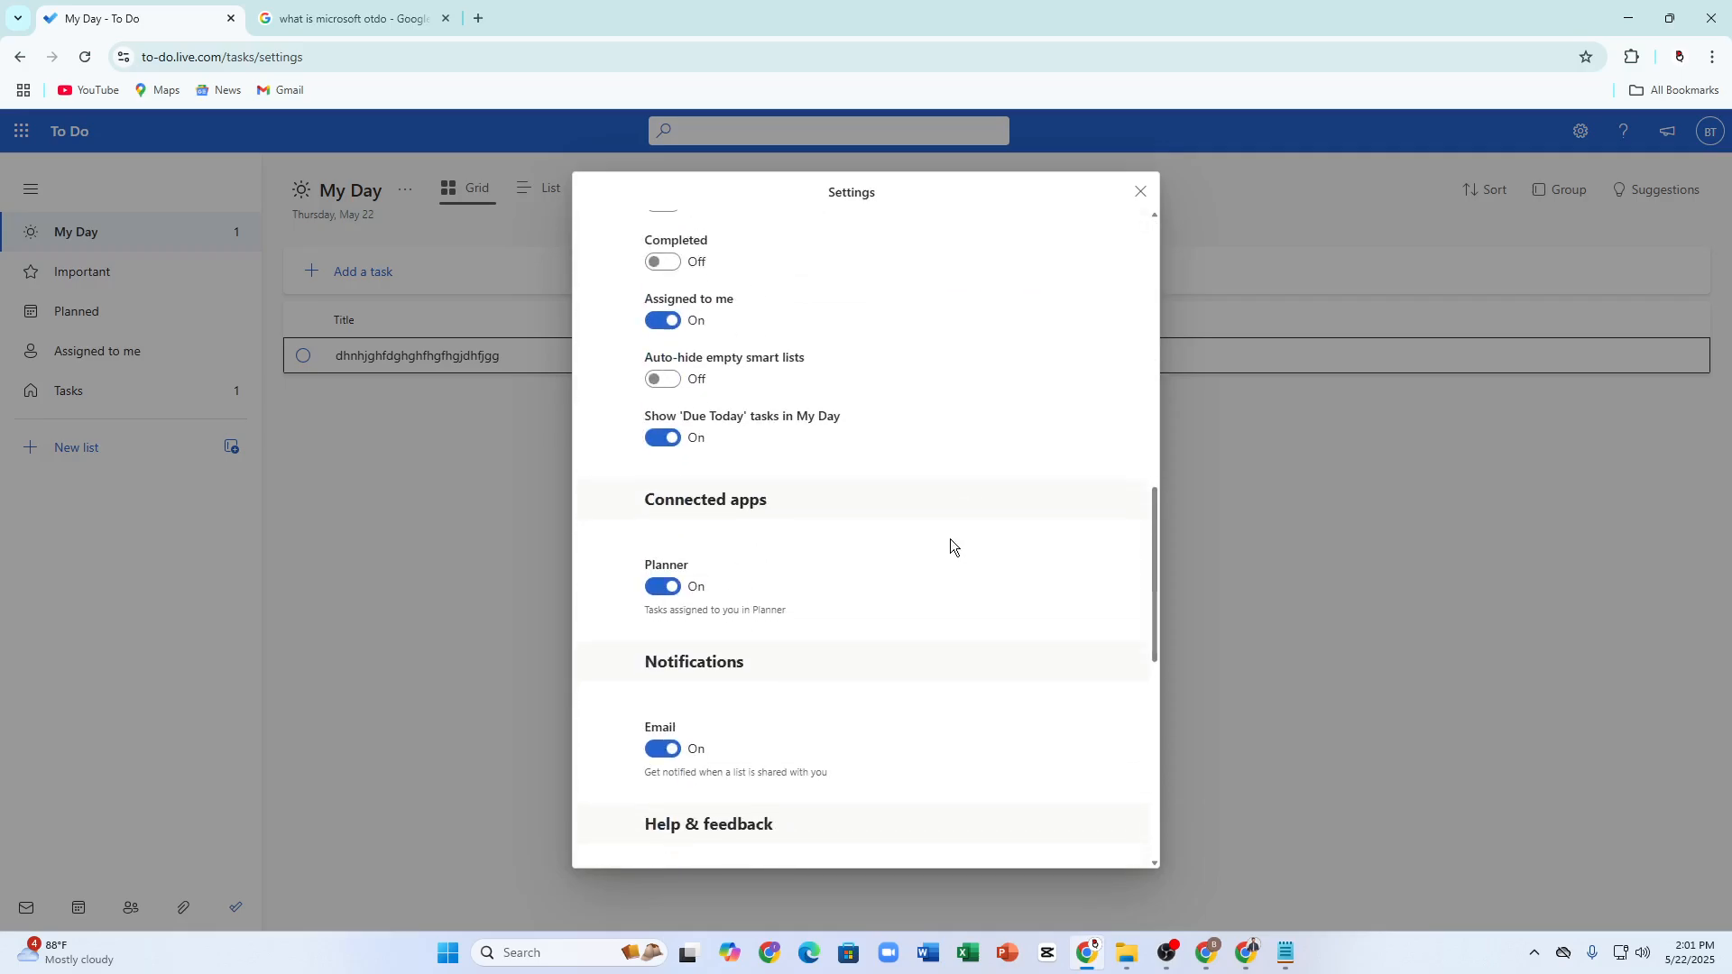
pyautogui.scroll(2, 908, 513)
pyautogui.scroll(10, 908, 512)
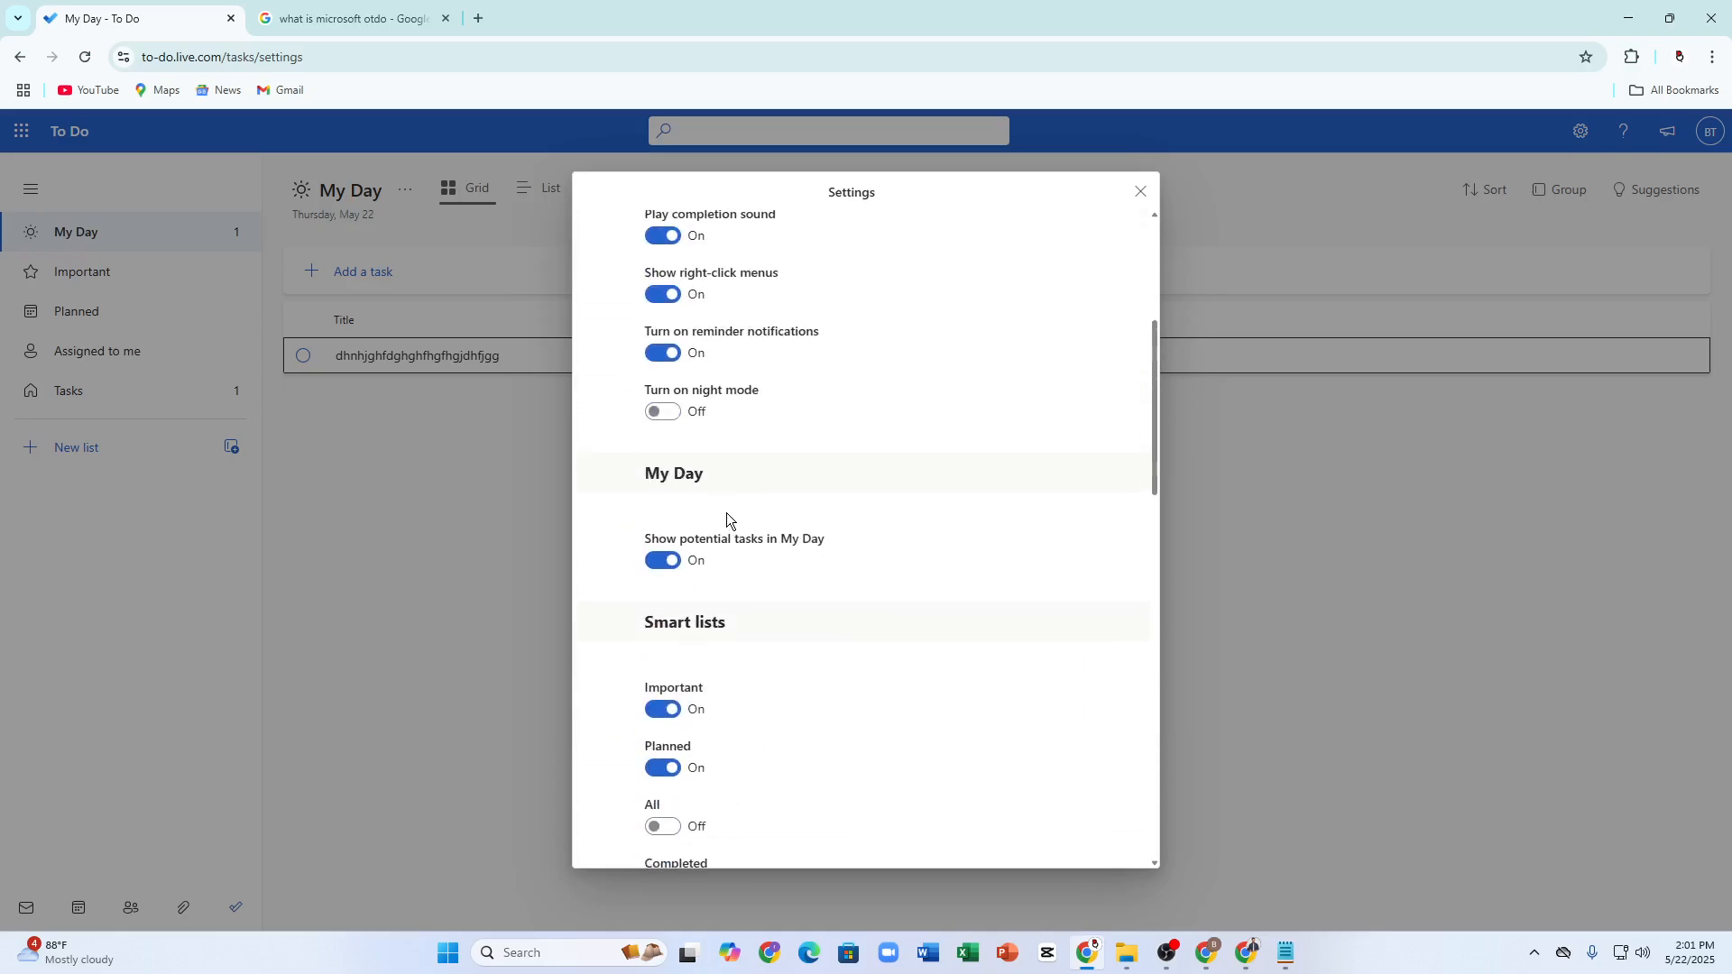
pyautogui.click(1140, 191)
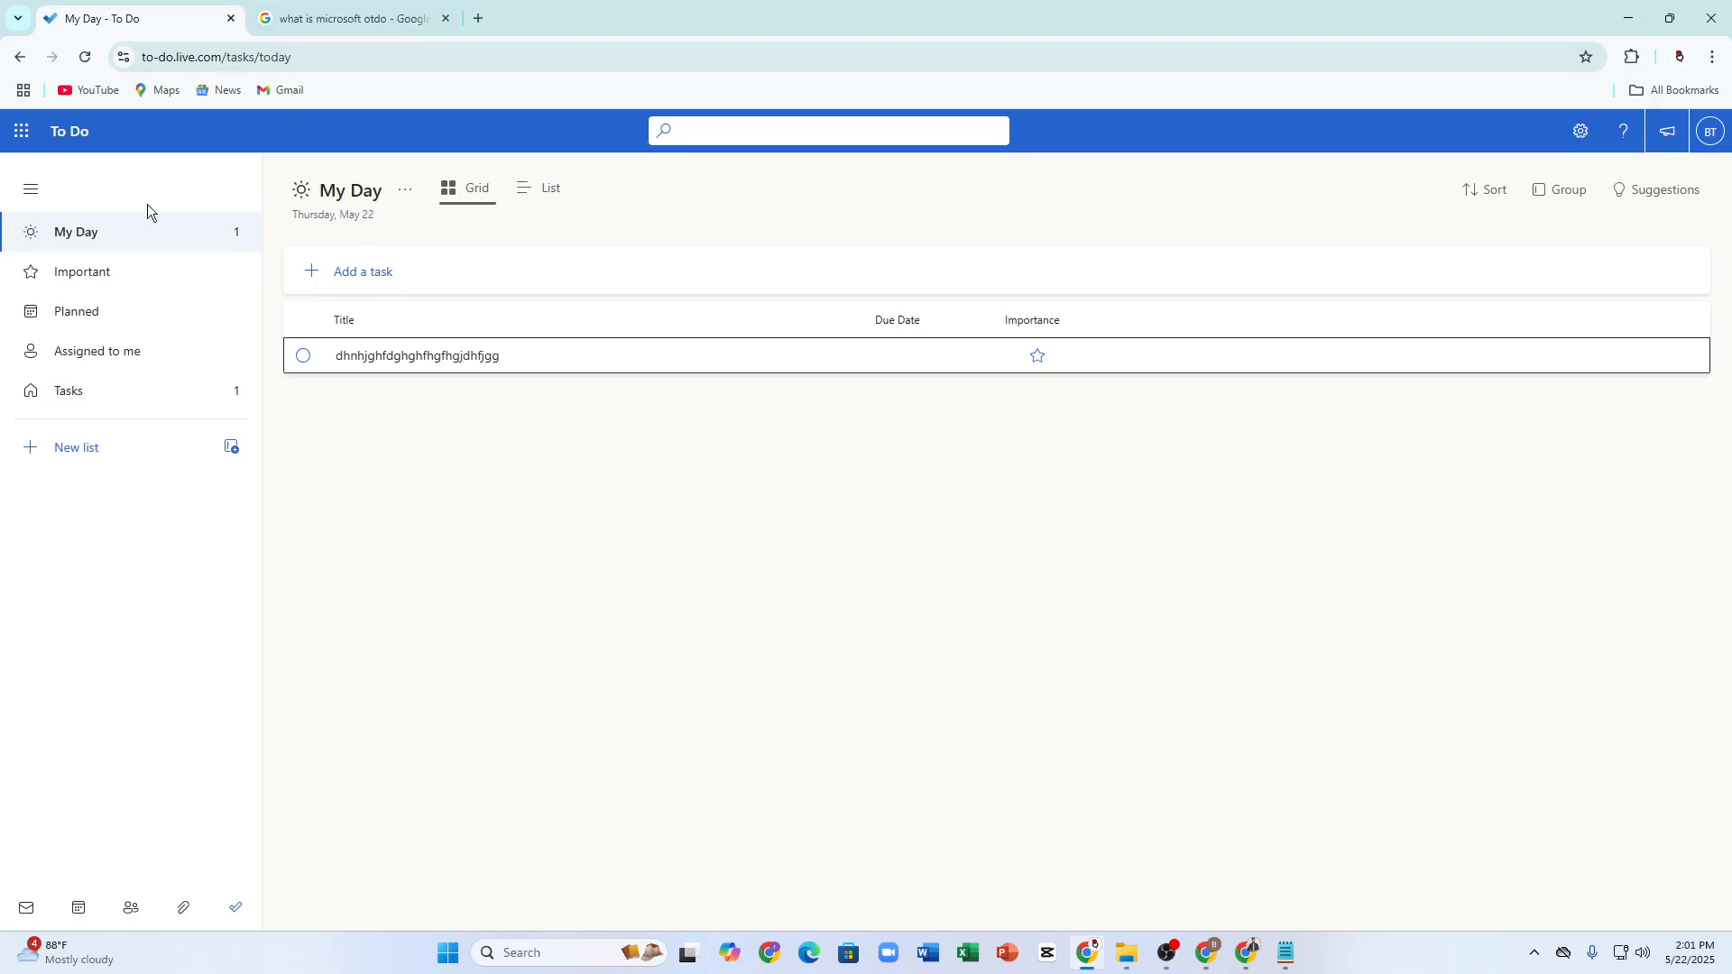
# - Add a task titled "i have to sleep NOw" to the Important list and remove its importance
pyautogui.click(65, 273)
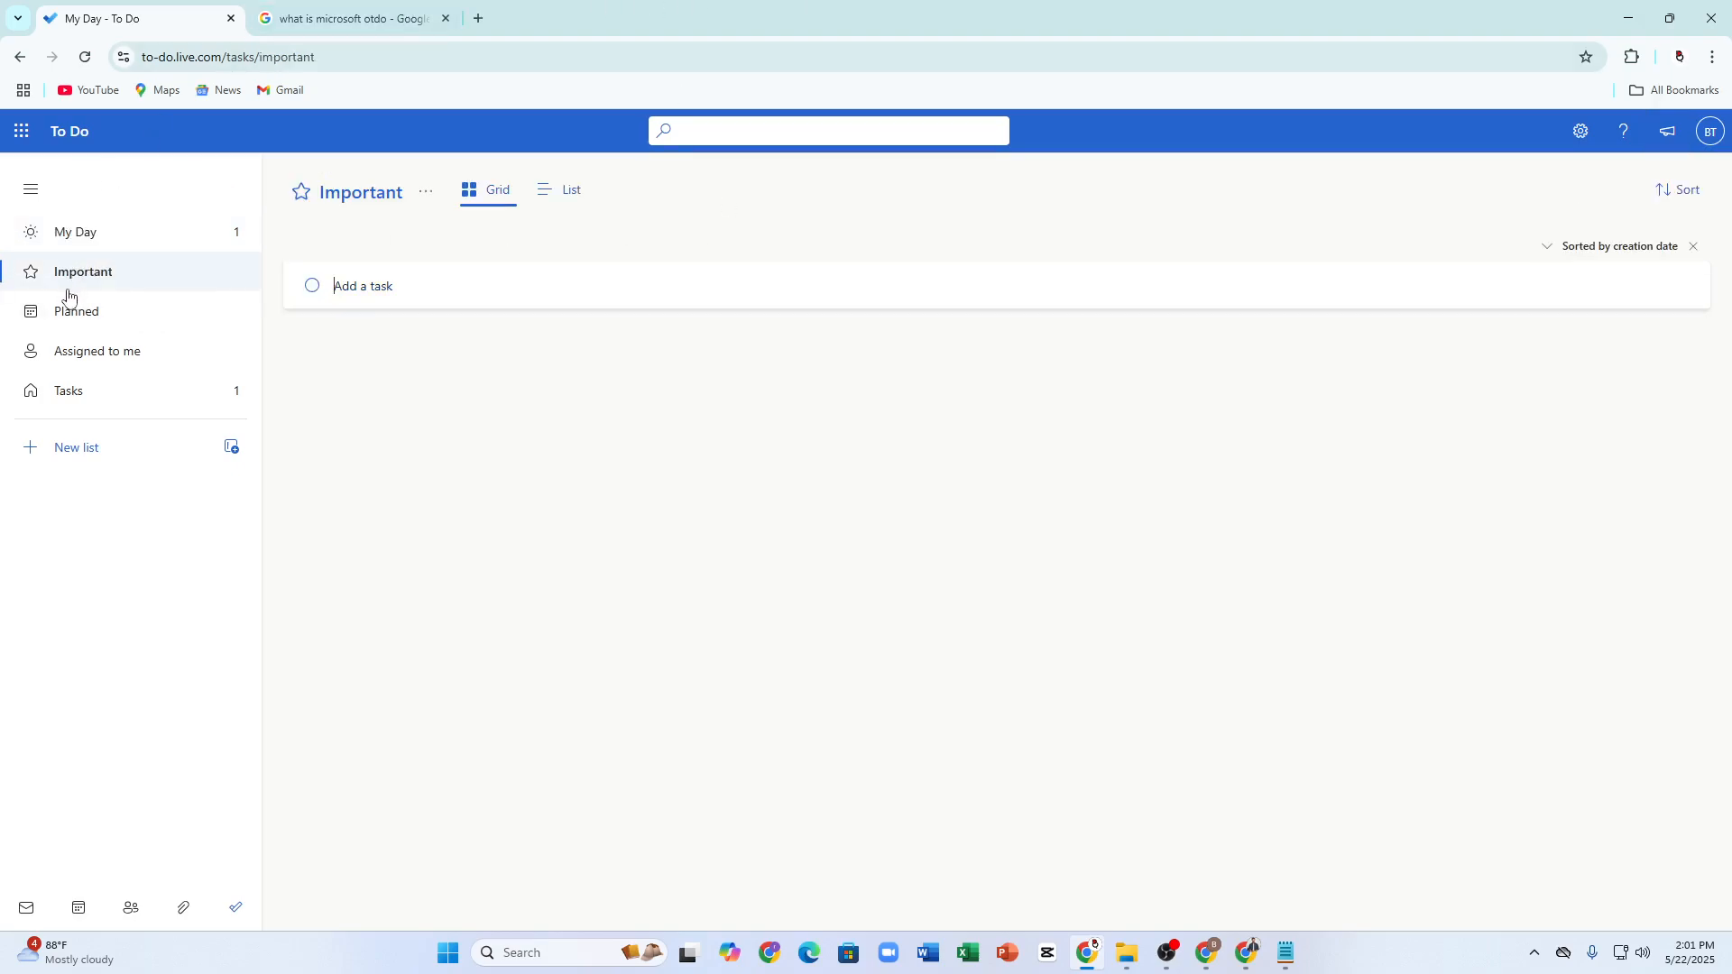
pyautogui.click(429, 336)
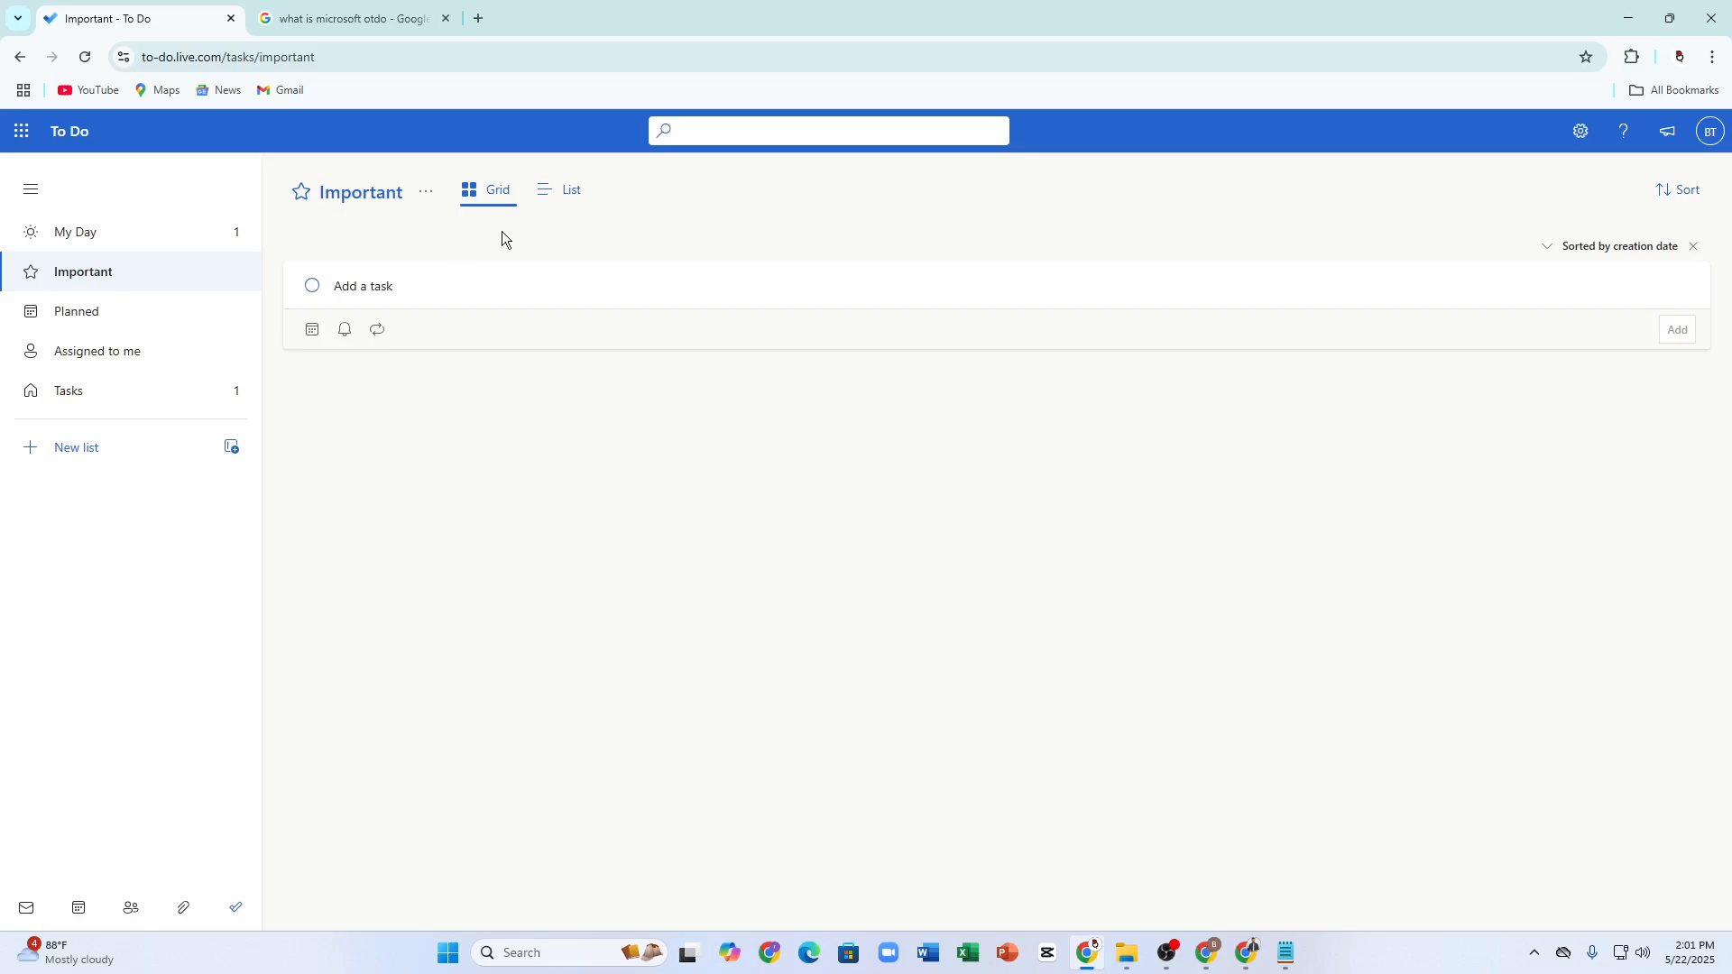
pyautogui.write('i have to sleep NOw')
pyautogui.press('Return')
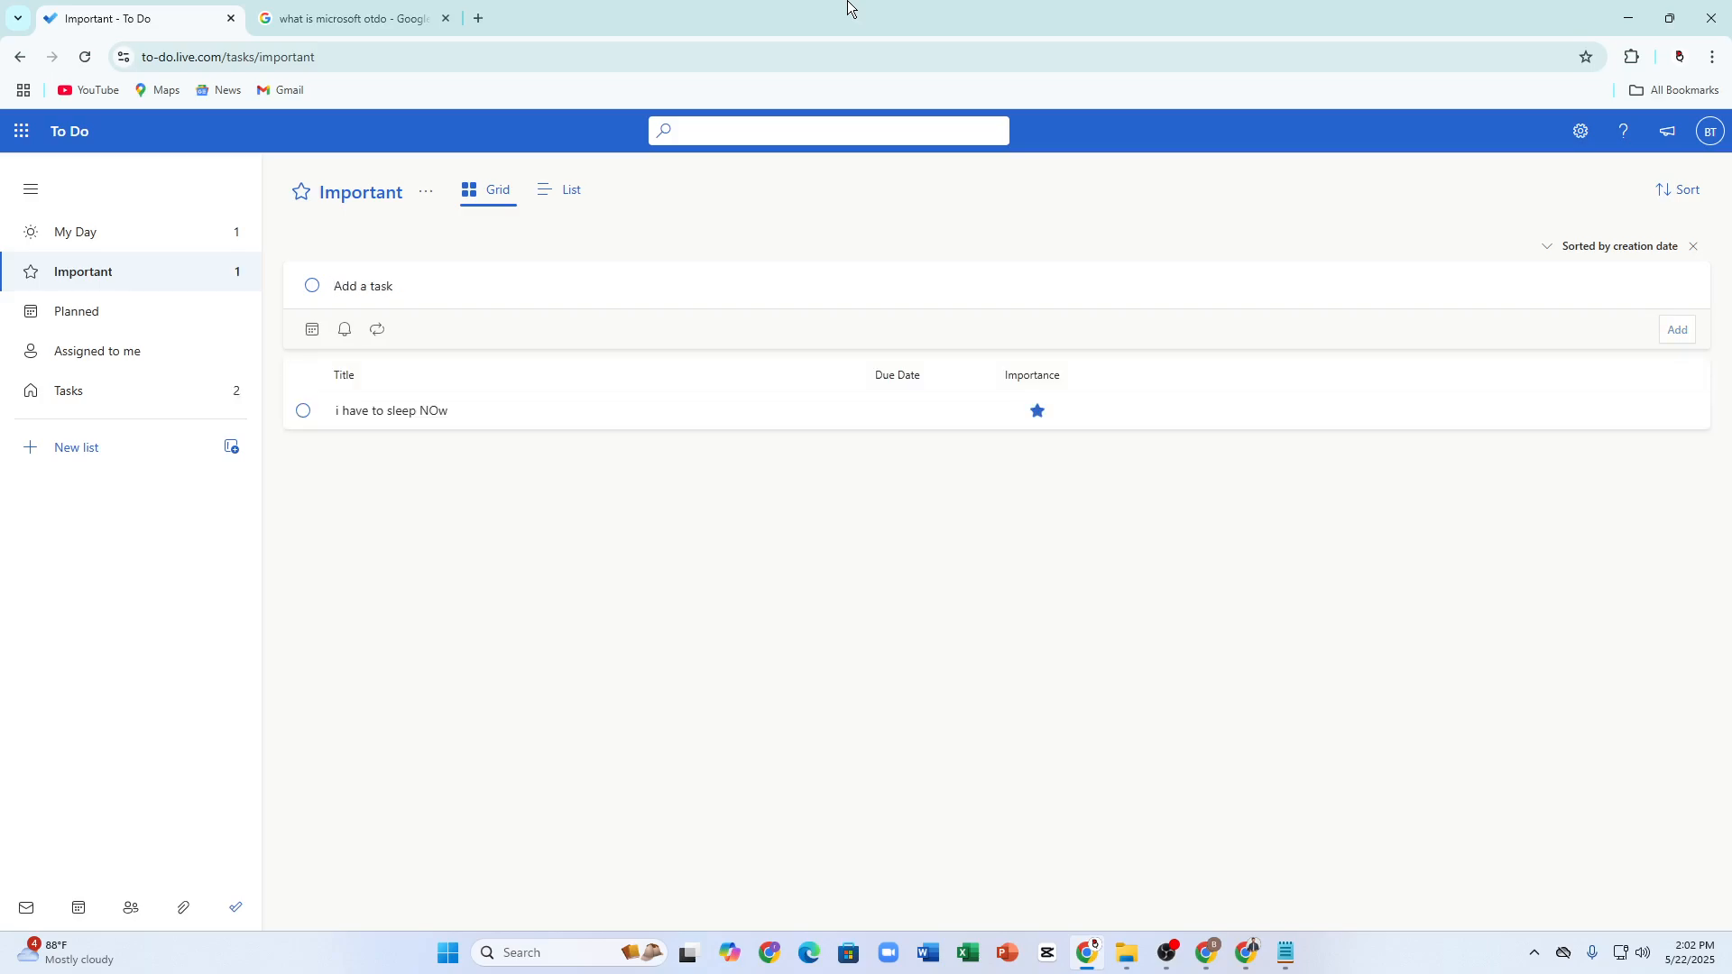
pyautogui.click(1037, 411)
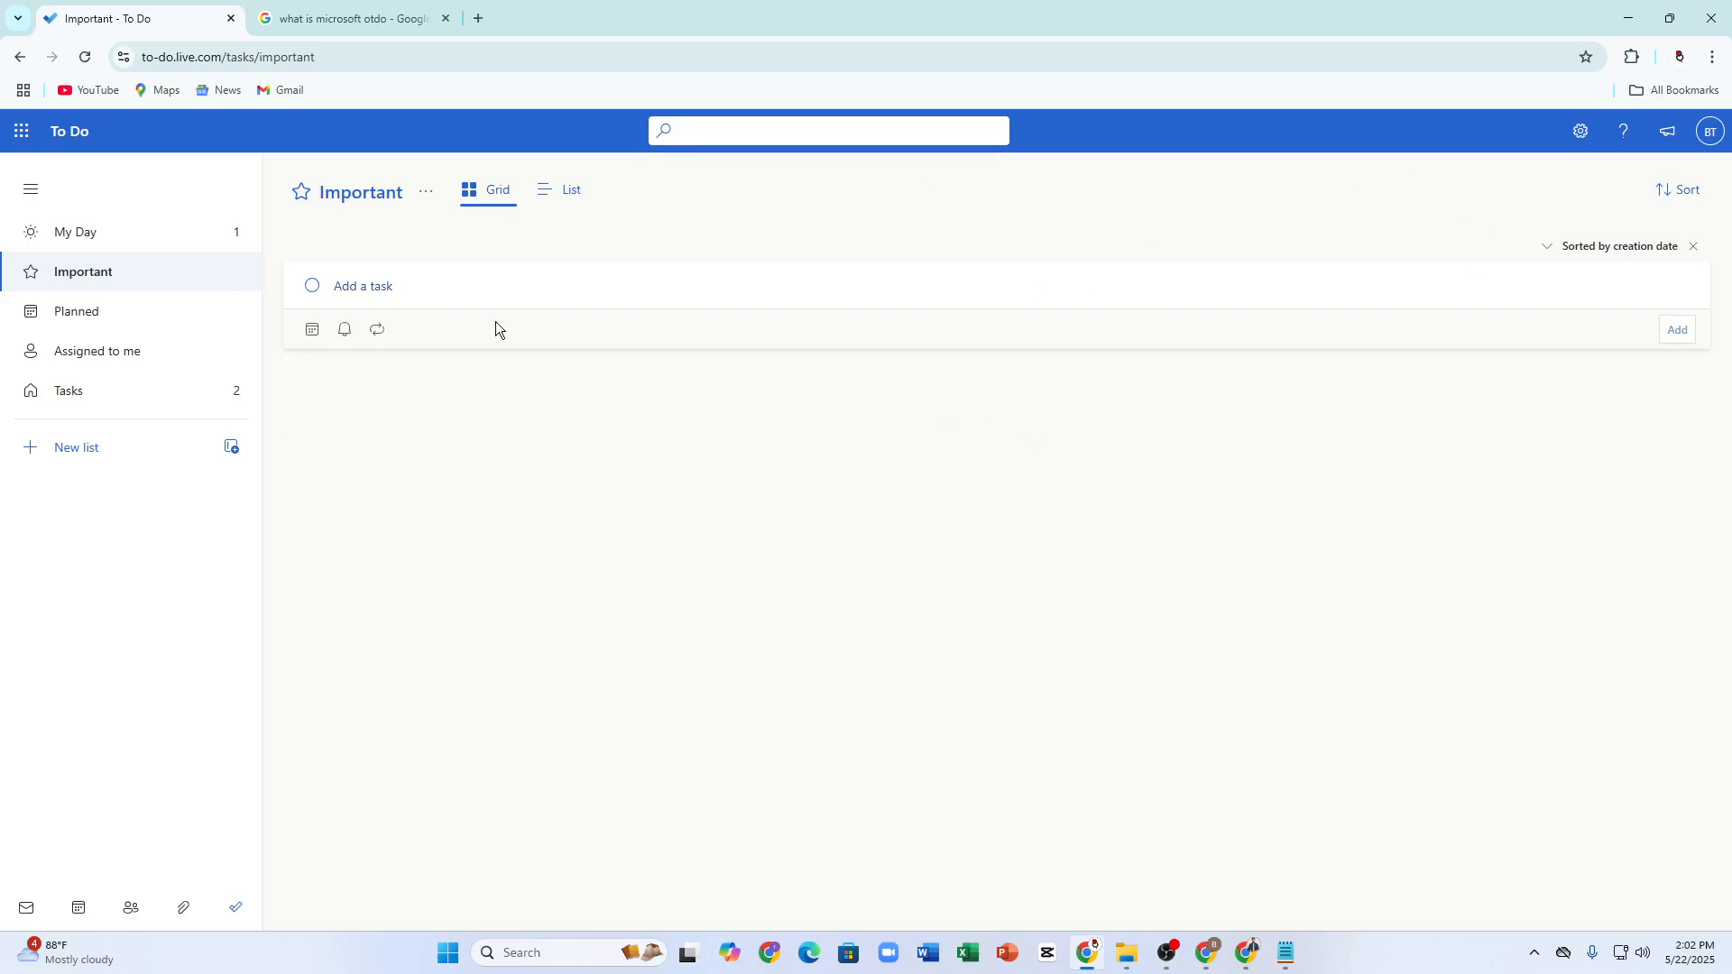
# - Mark the existing My Day task as important, remove its importance again, and check the Important list
pyautogui.click(120, 240)
pyautogui.click(1039, 399)
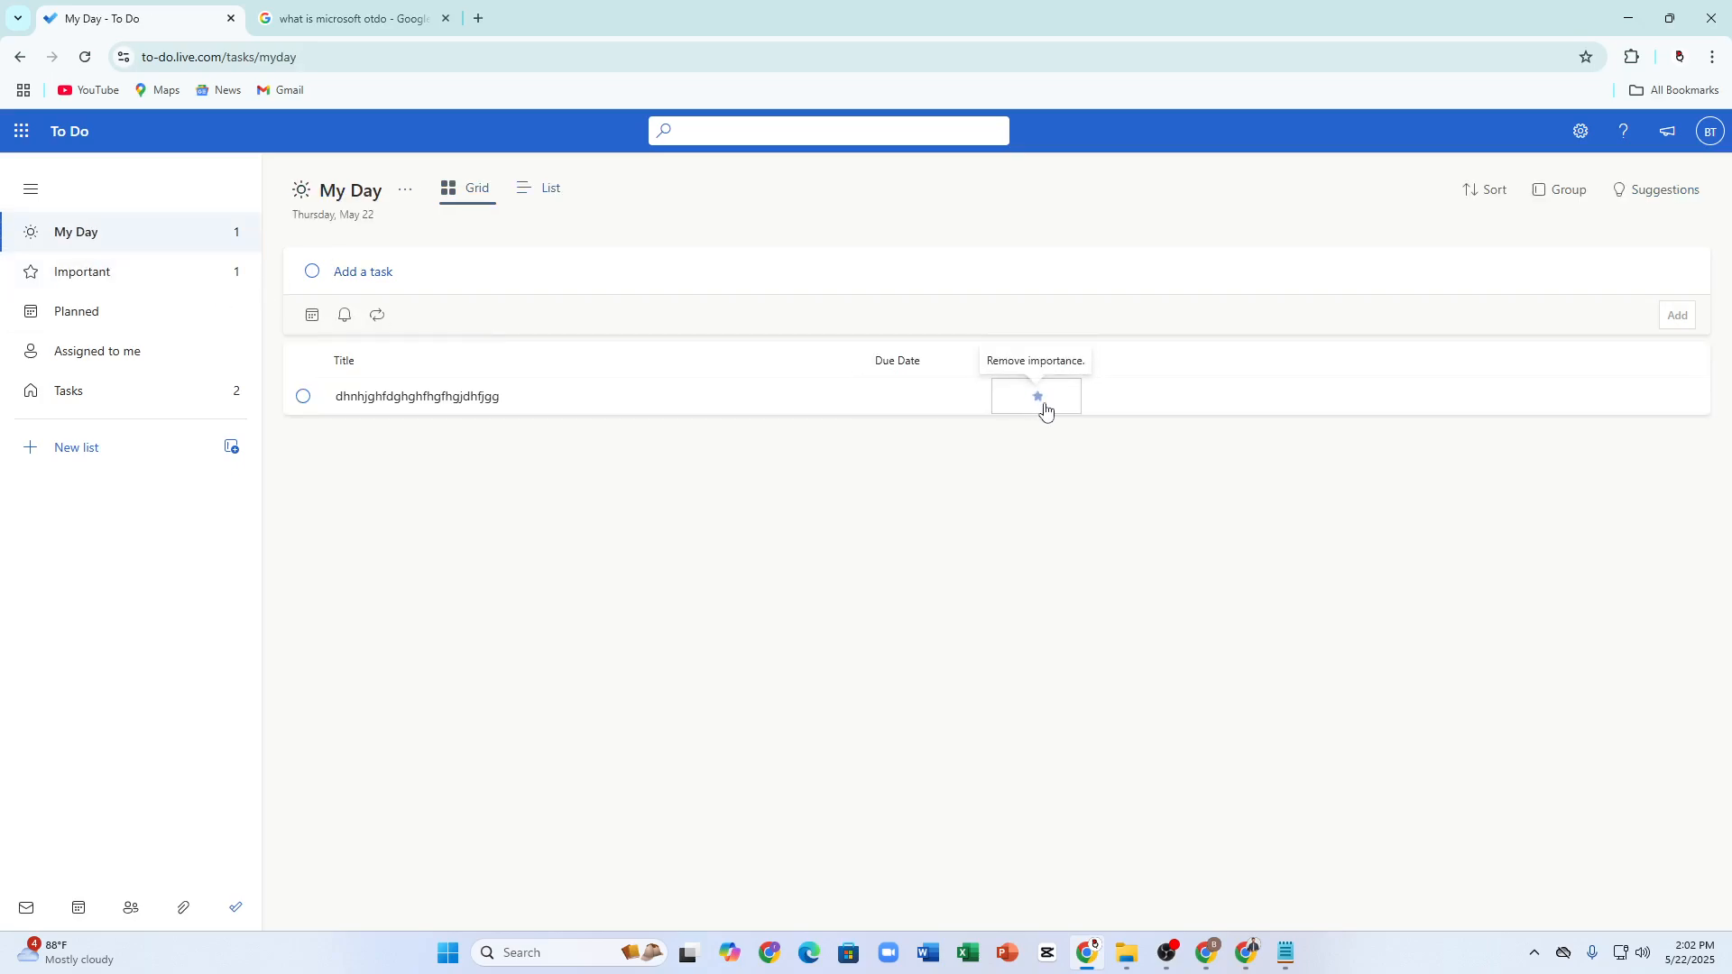
pyautogui.click(1037, 396)
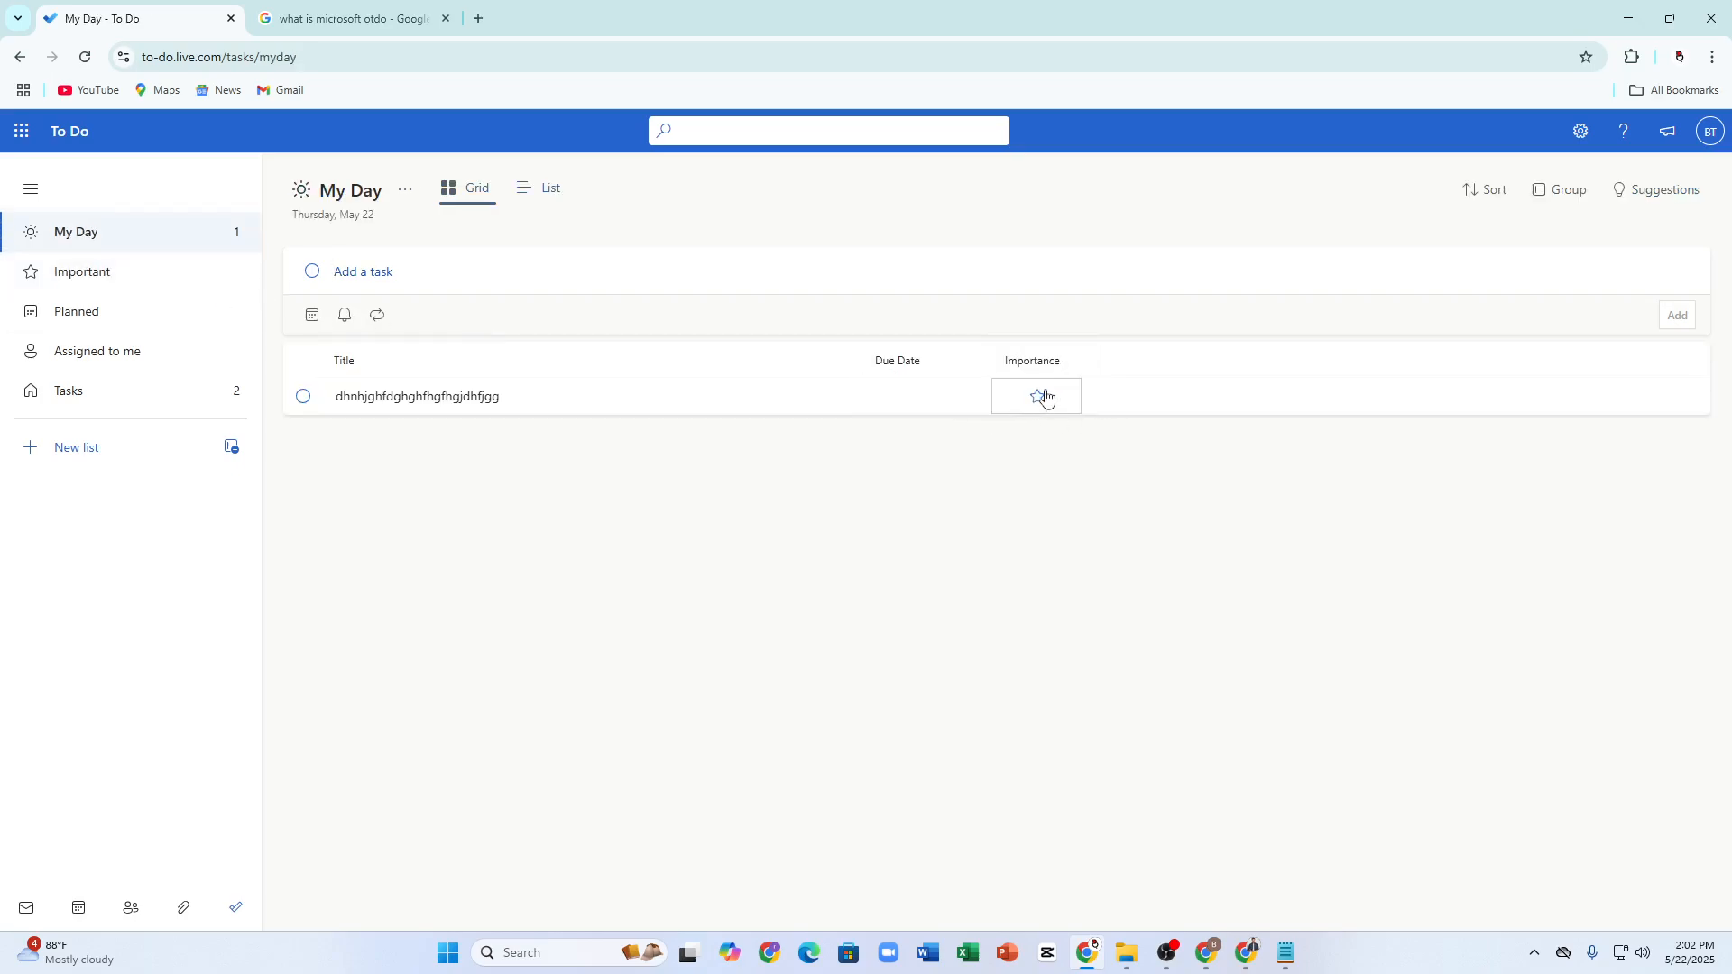
pyautogui.rightClick(828, 438)
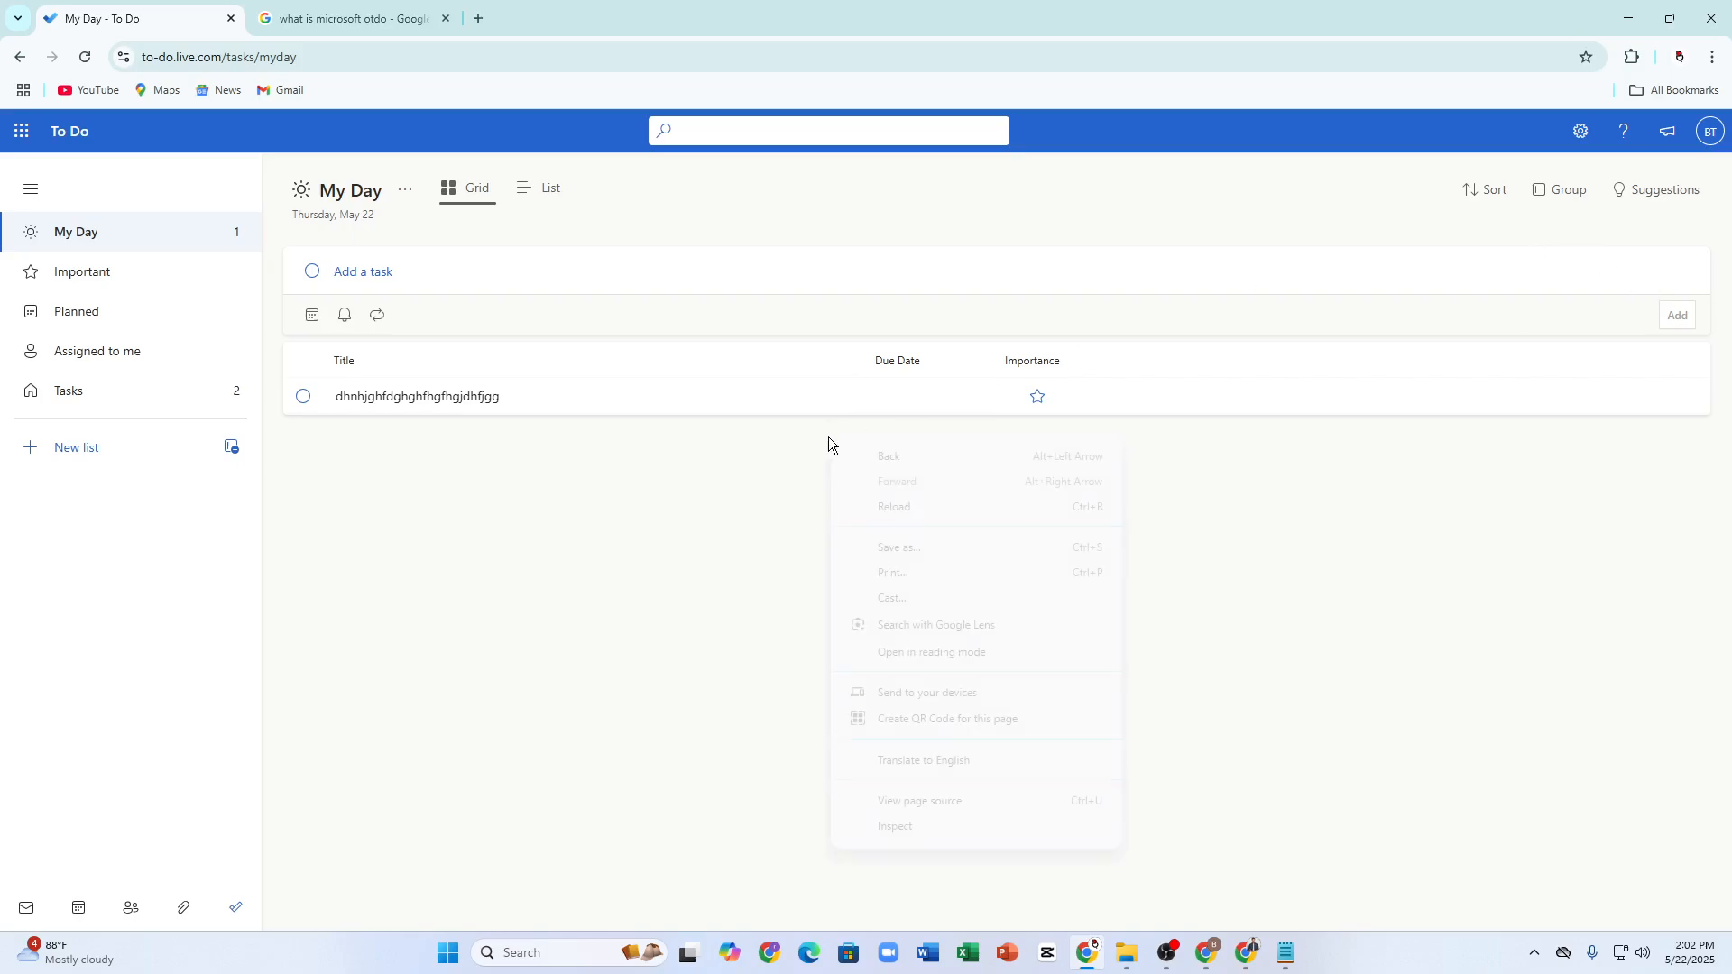
pyautogui.click(917, 495)
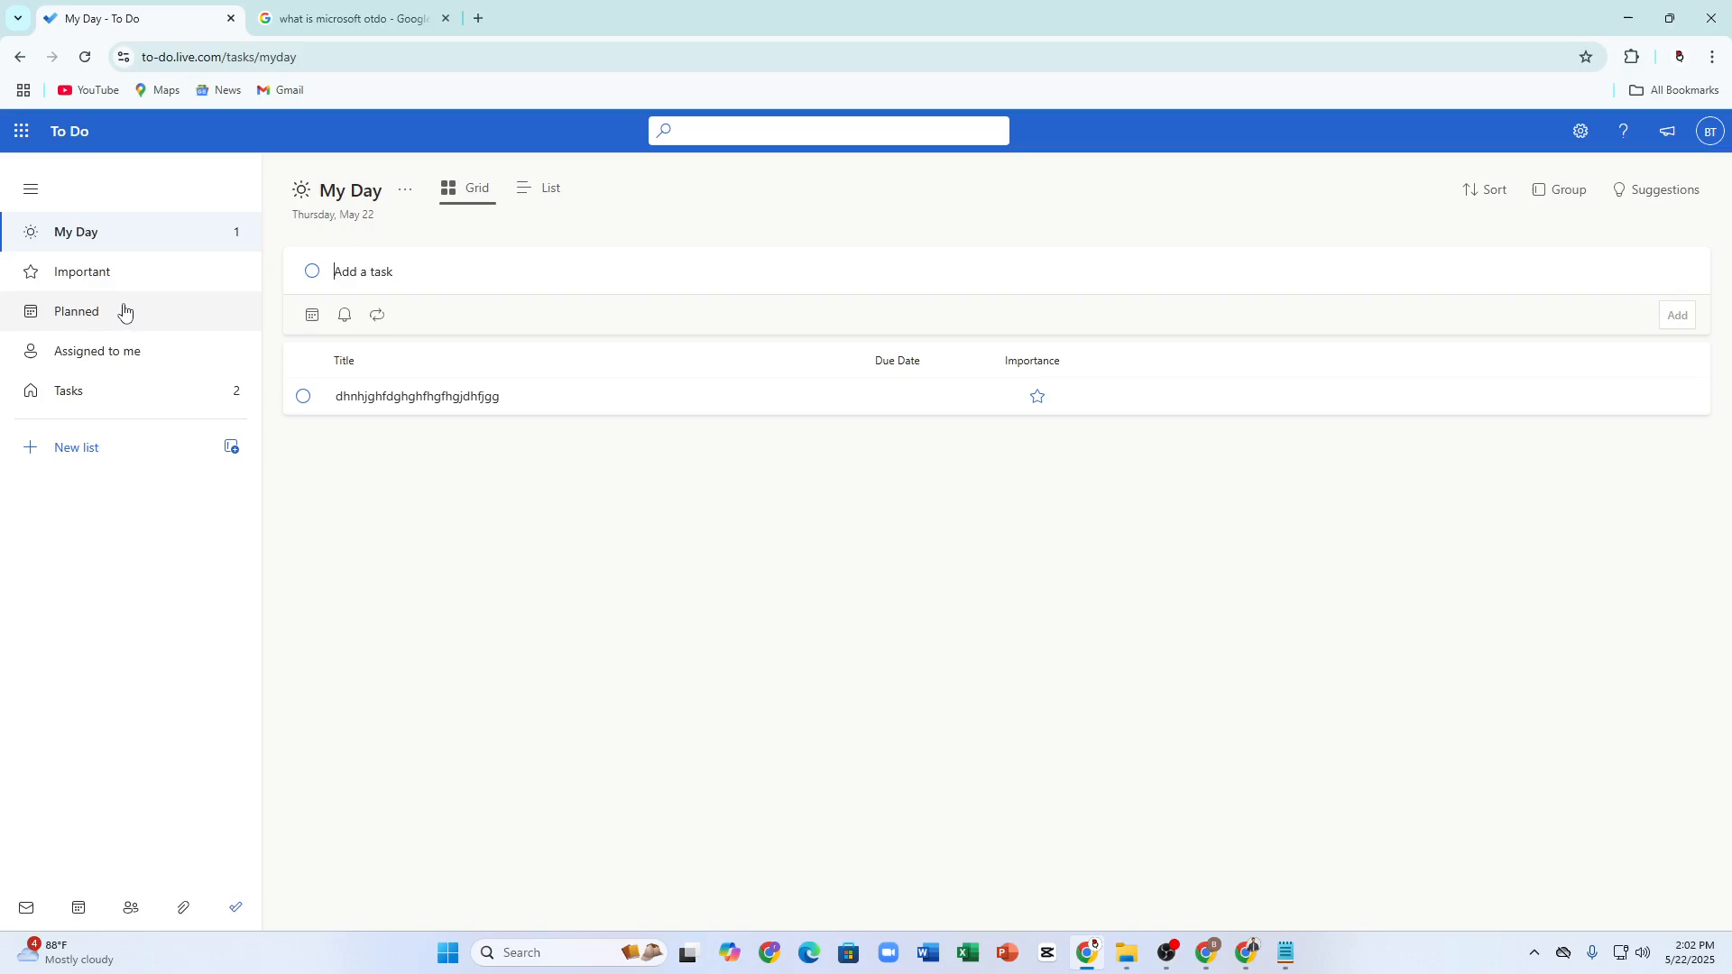
pyautogui.click(112, 285)
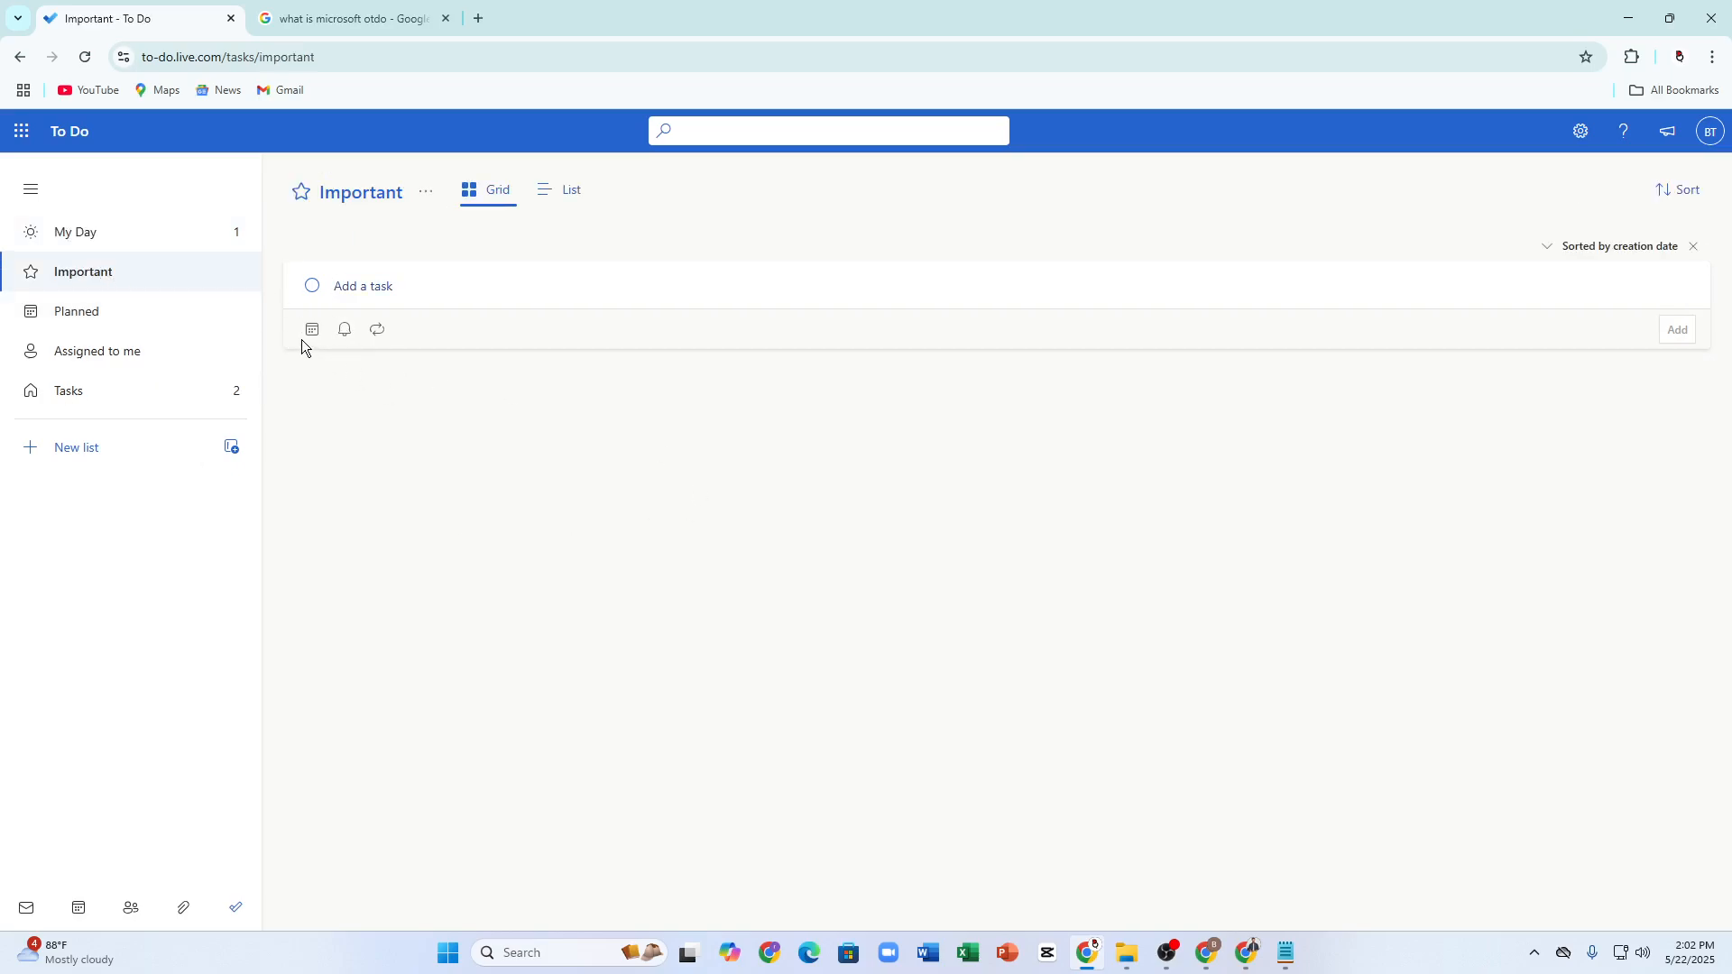
pyautogui.click(310, 332)
# - Add a task titled "I have to go to the gym" to My Day and mark it as important
pyautogui.click(210, 240)
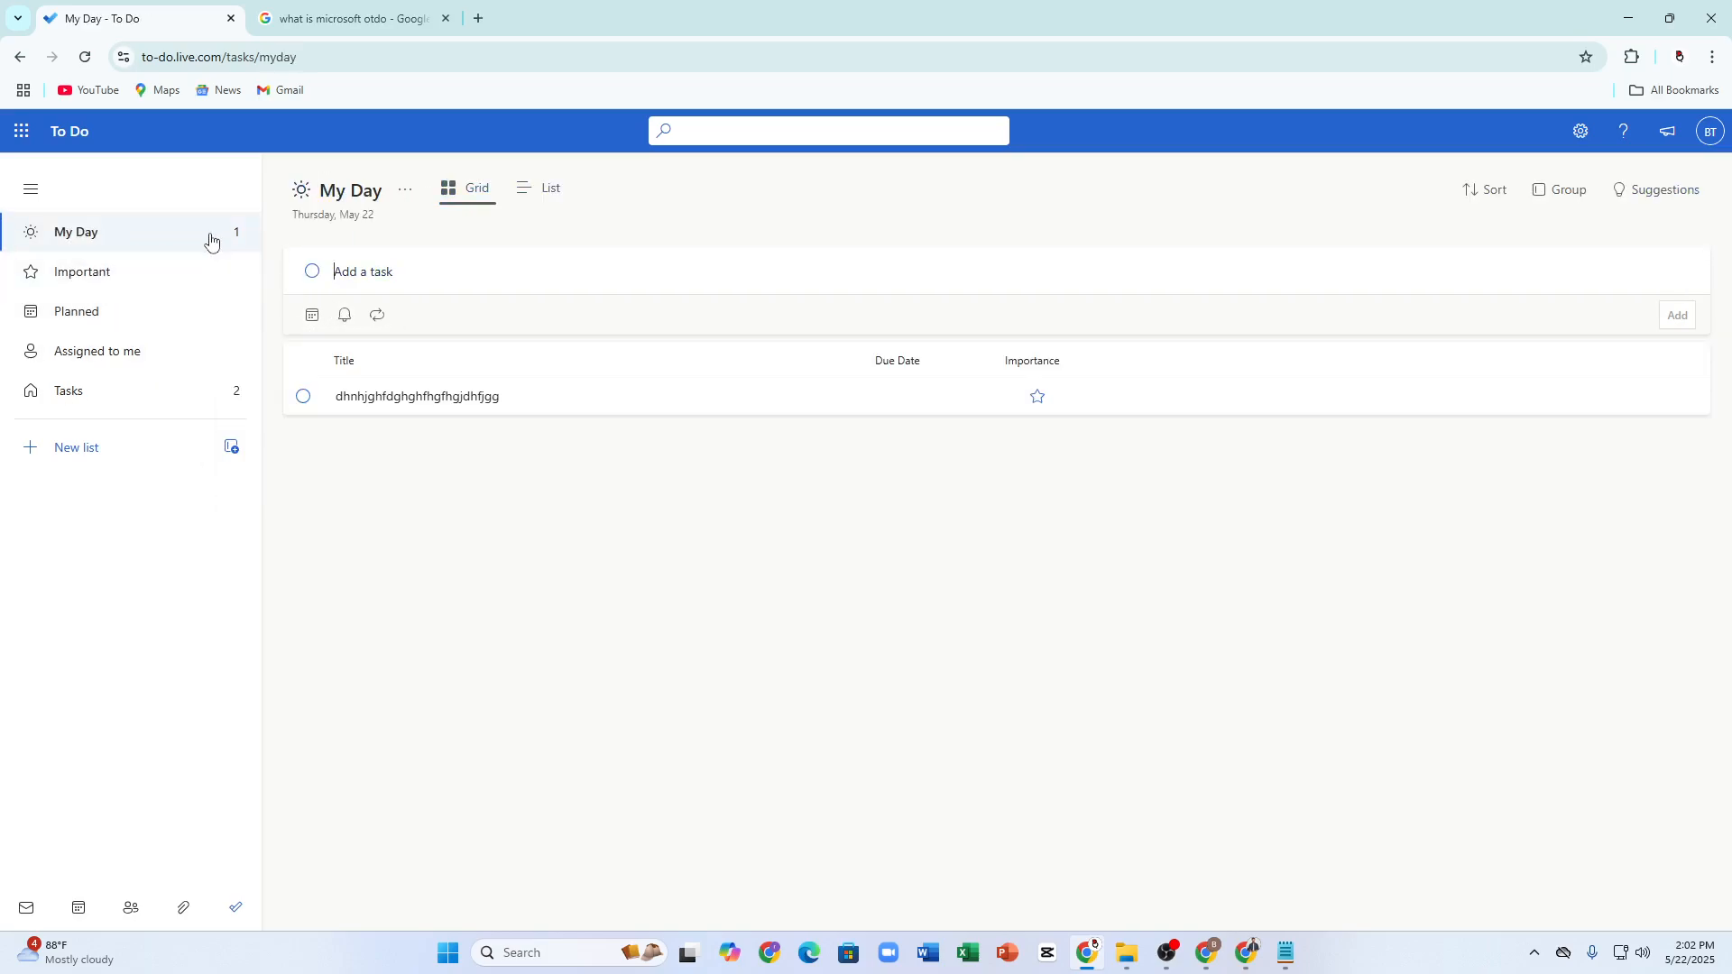
pyautogui.click(380, 261)
pyautogui.write('I have to go to the gym')
pyautogui.press('Return')
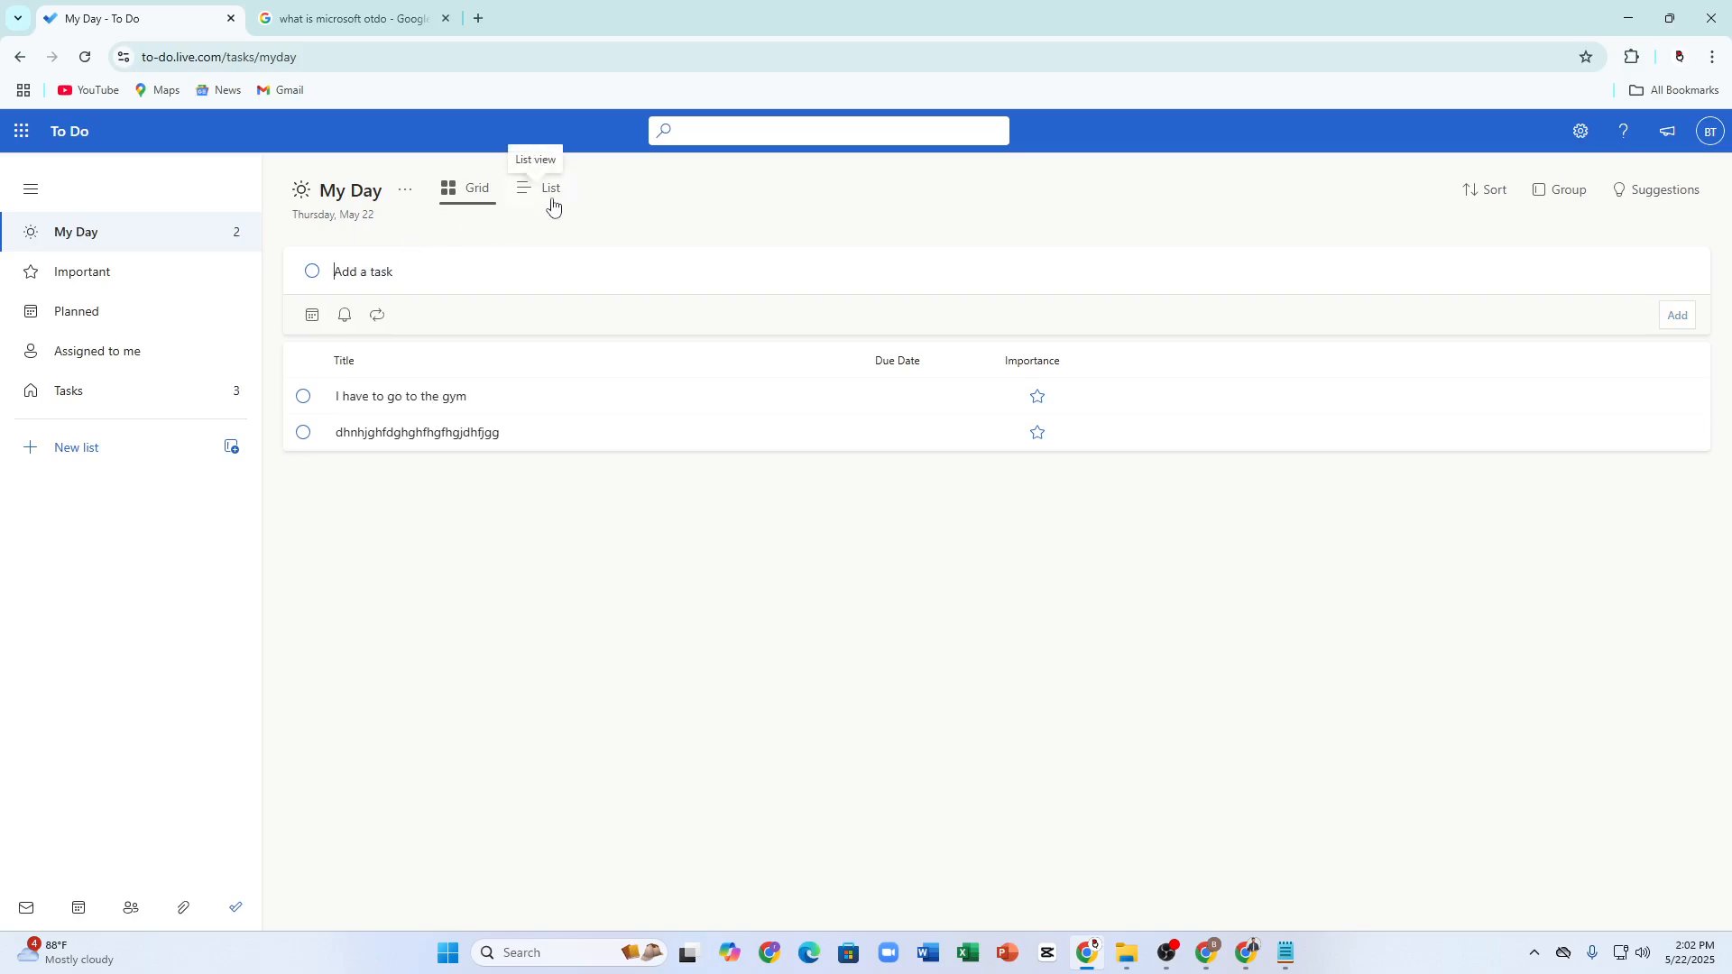
pyautogui.click(1043, 406)
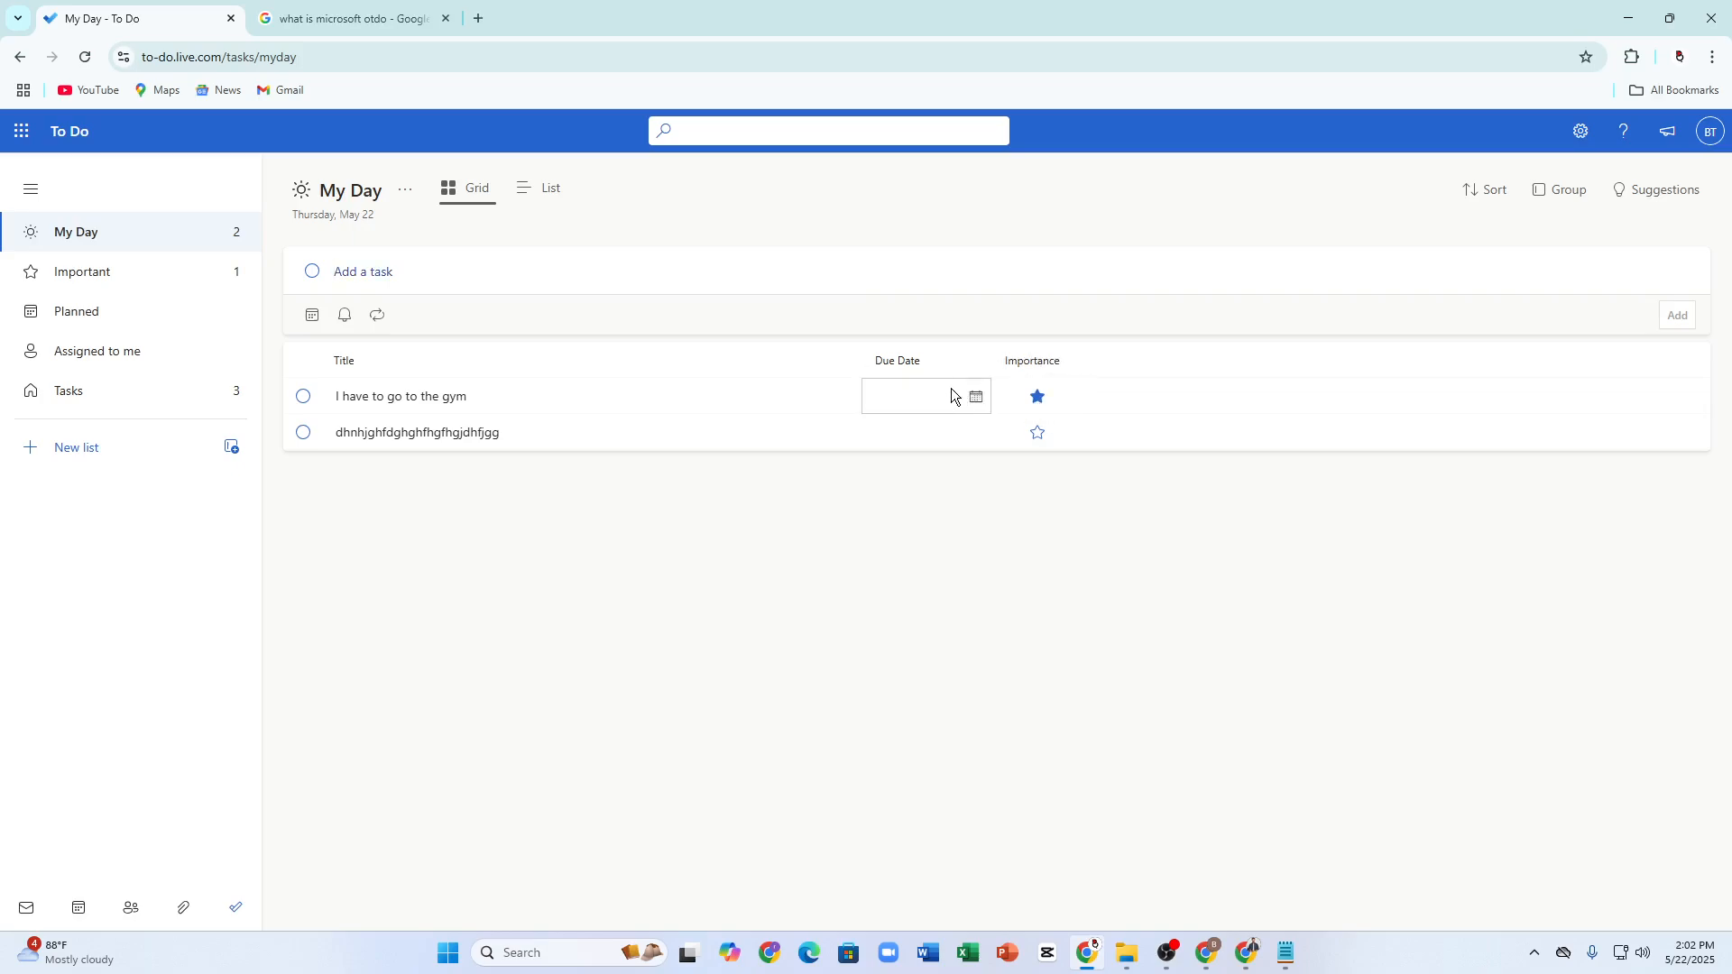
# - Set the due date of the gym task in My Day to 05/20/2026
pyautogui.click(913, 394)
pyautogui.write('5')
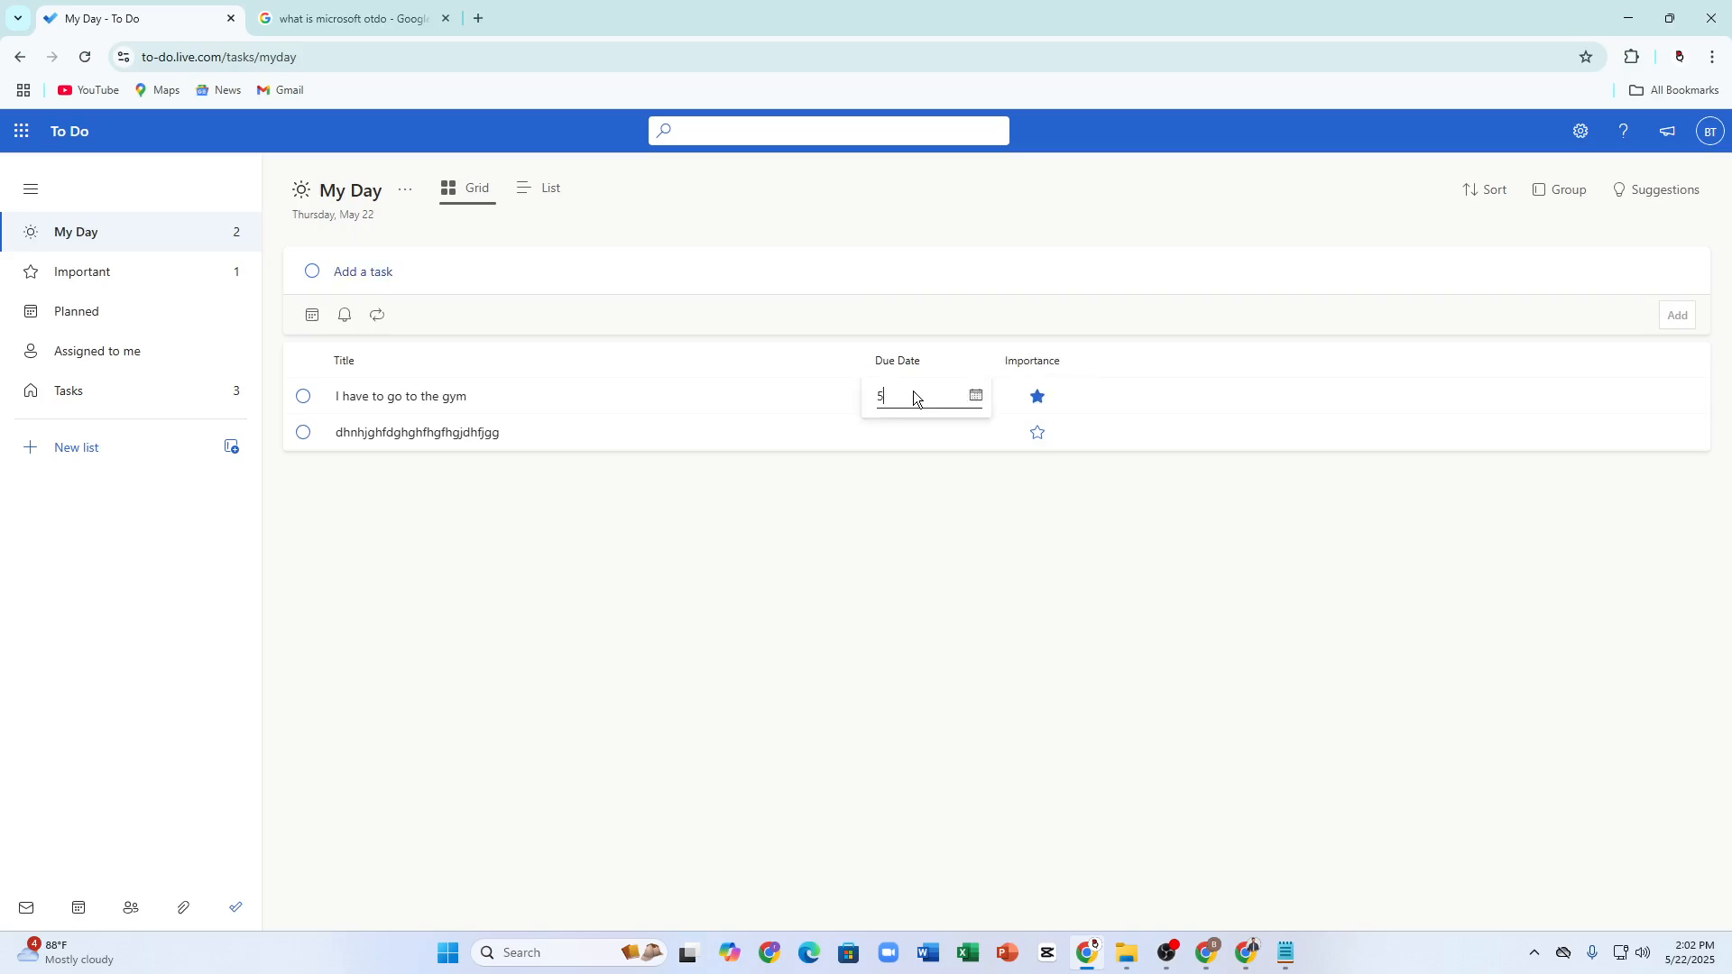
pyautogui.write('.20.20')
pyautogui.press('Return')
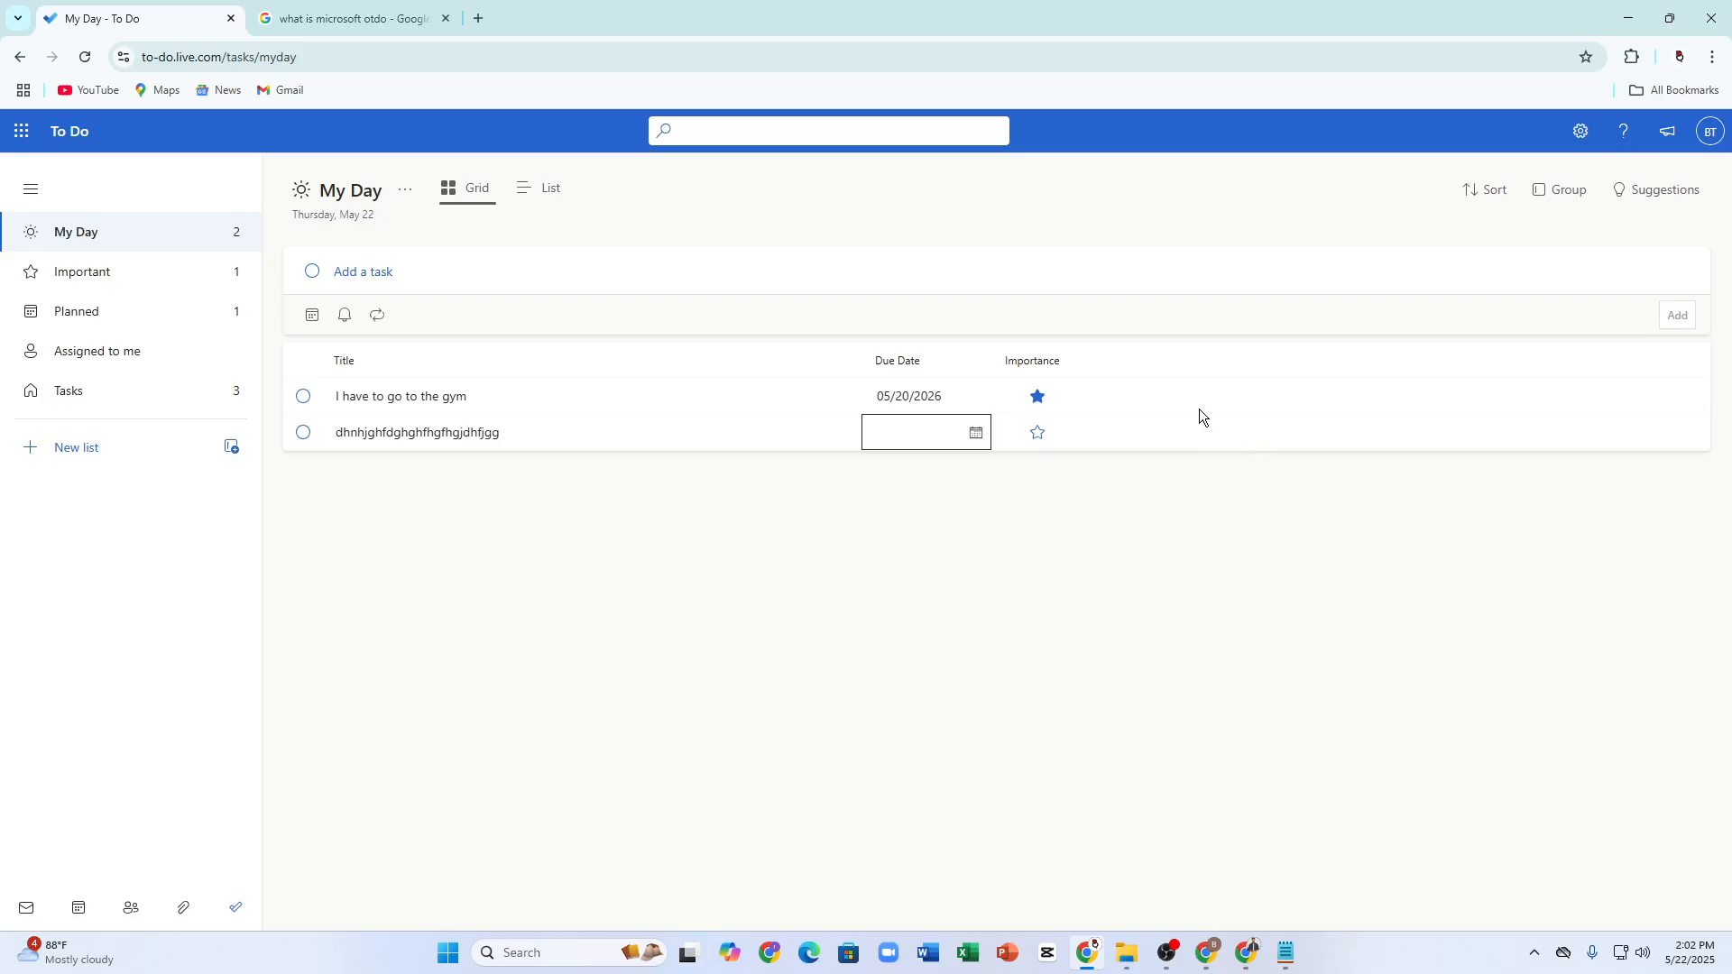
# - Look for the gym task in the Important list and in the date groups of the Planned list
pyautogui.click(101, 282)
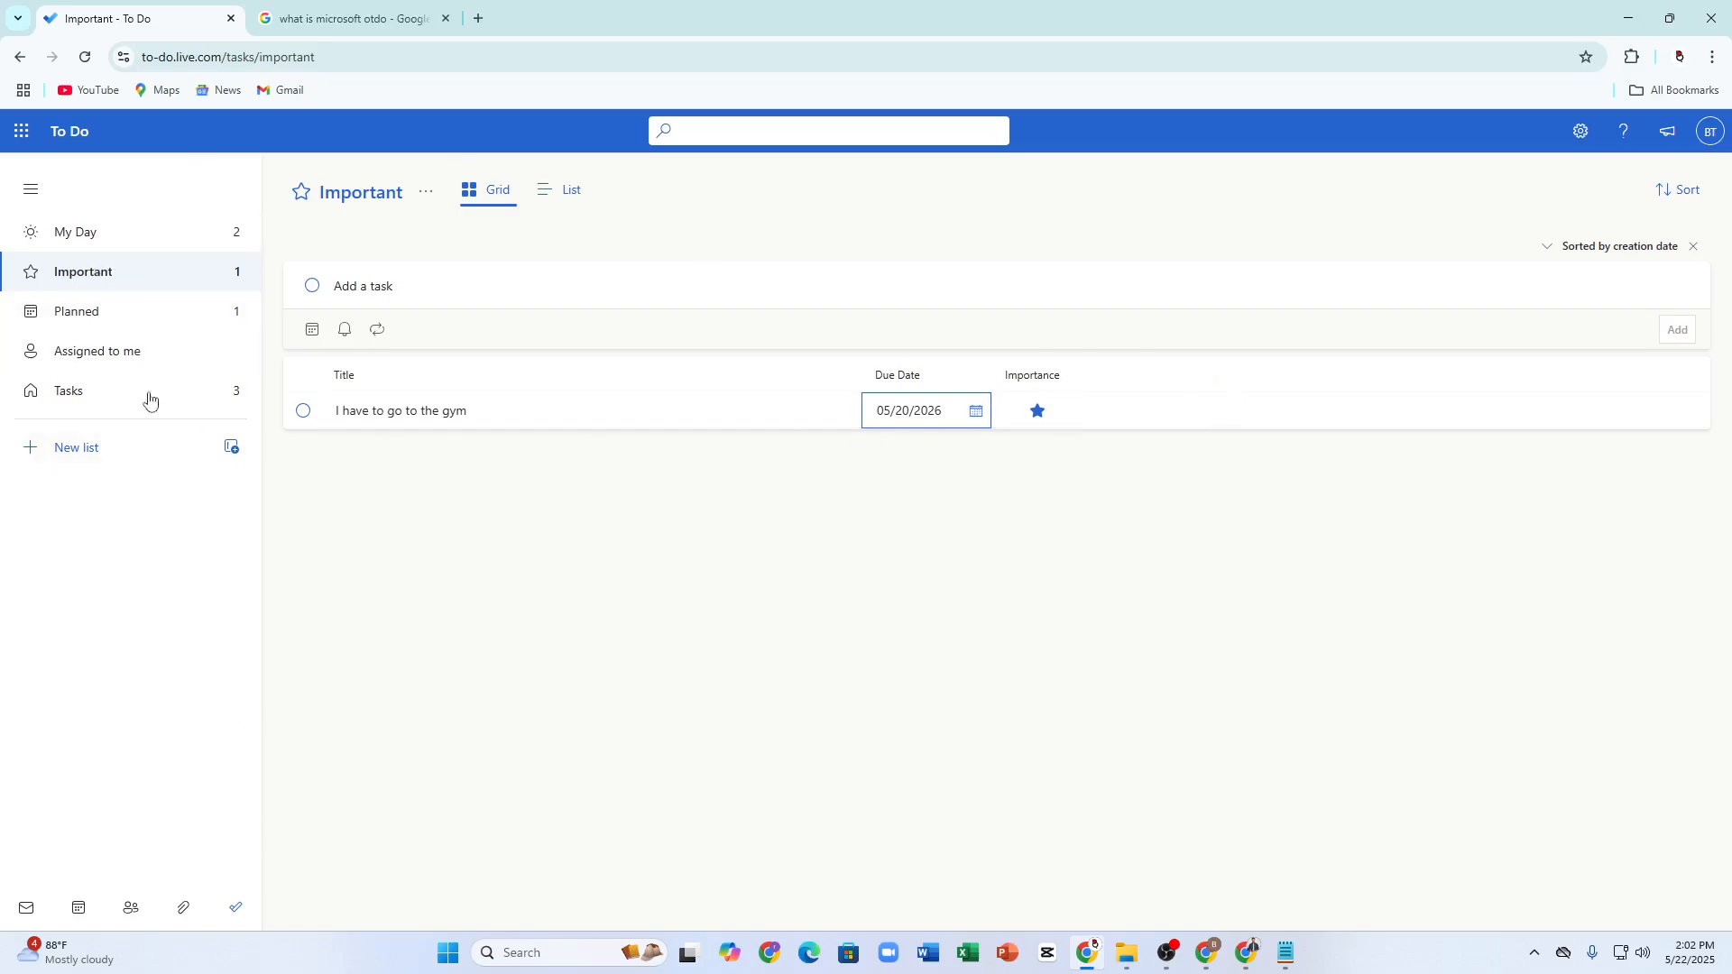
pyautogui.click(85, 313)
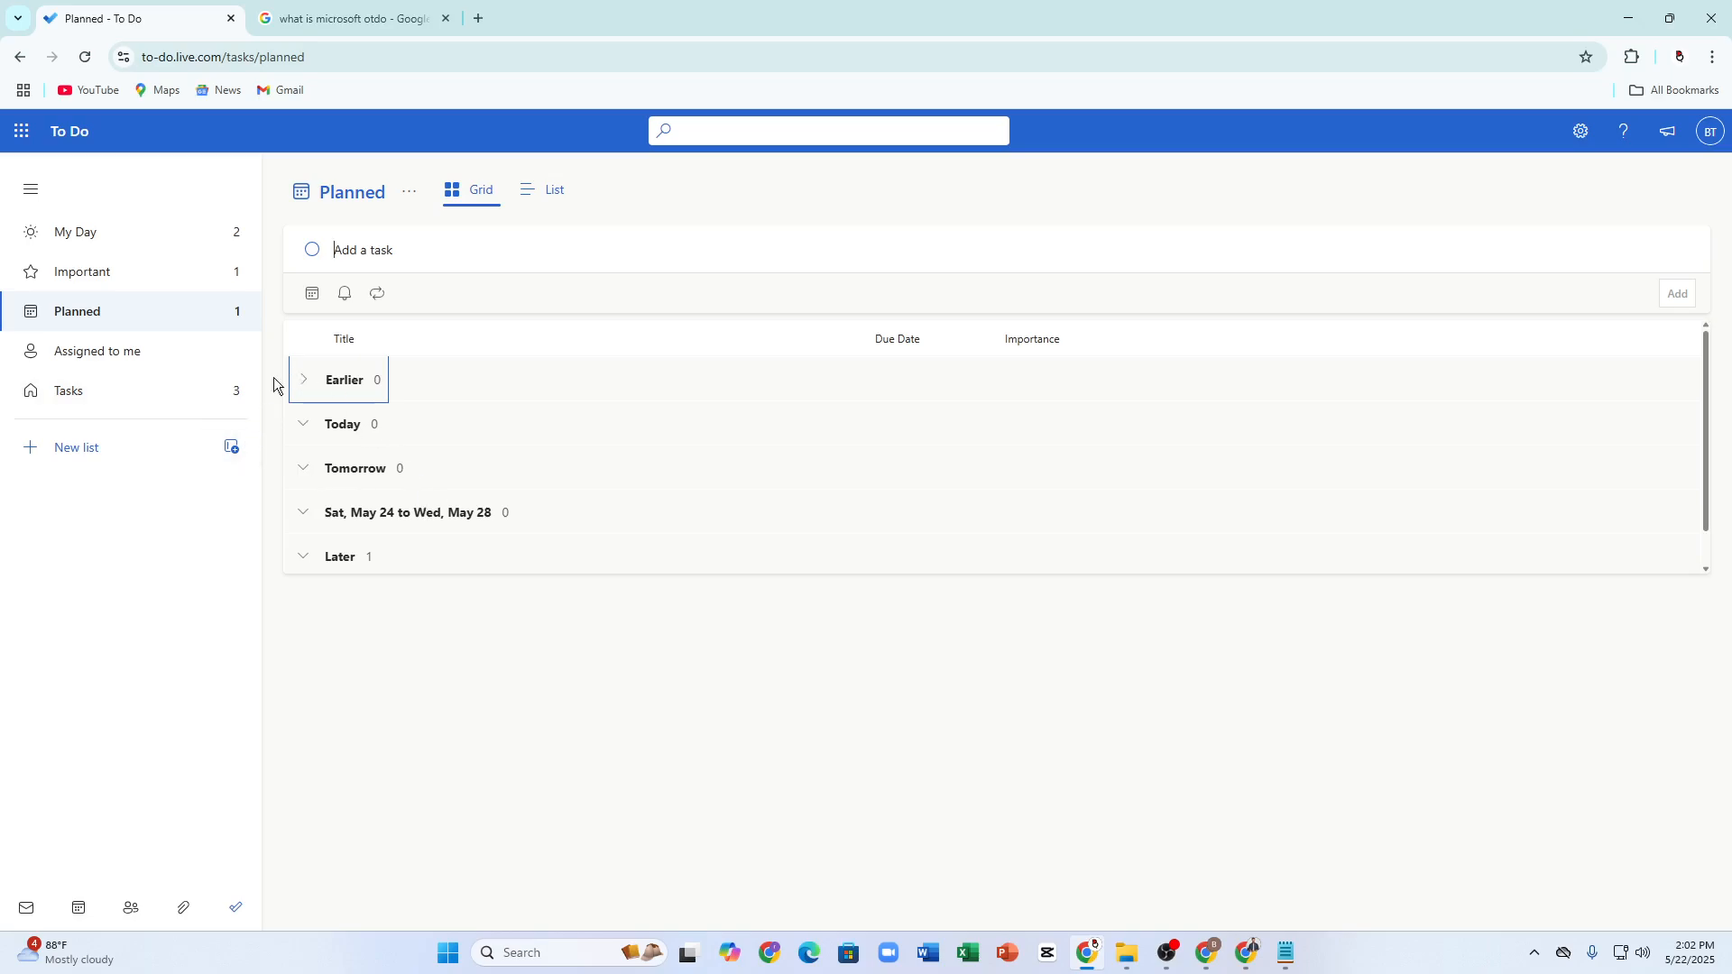
pyautogui.click(328, 555)
pyautogui.click(307, 488)
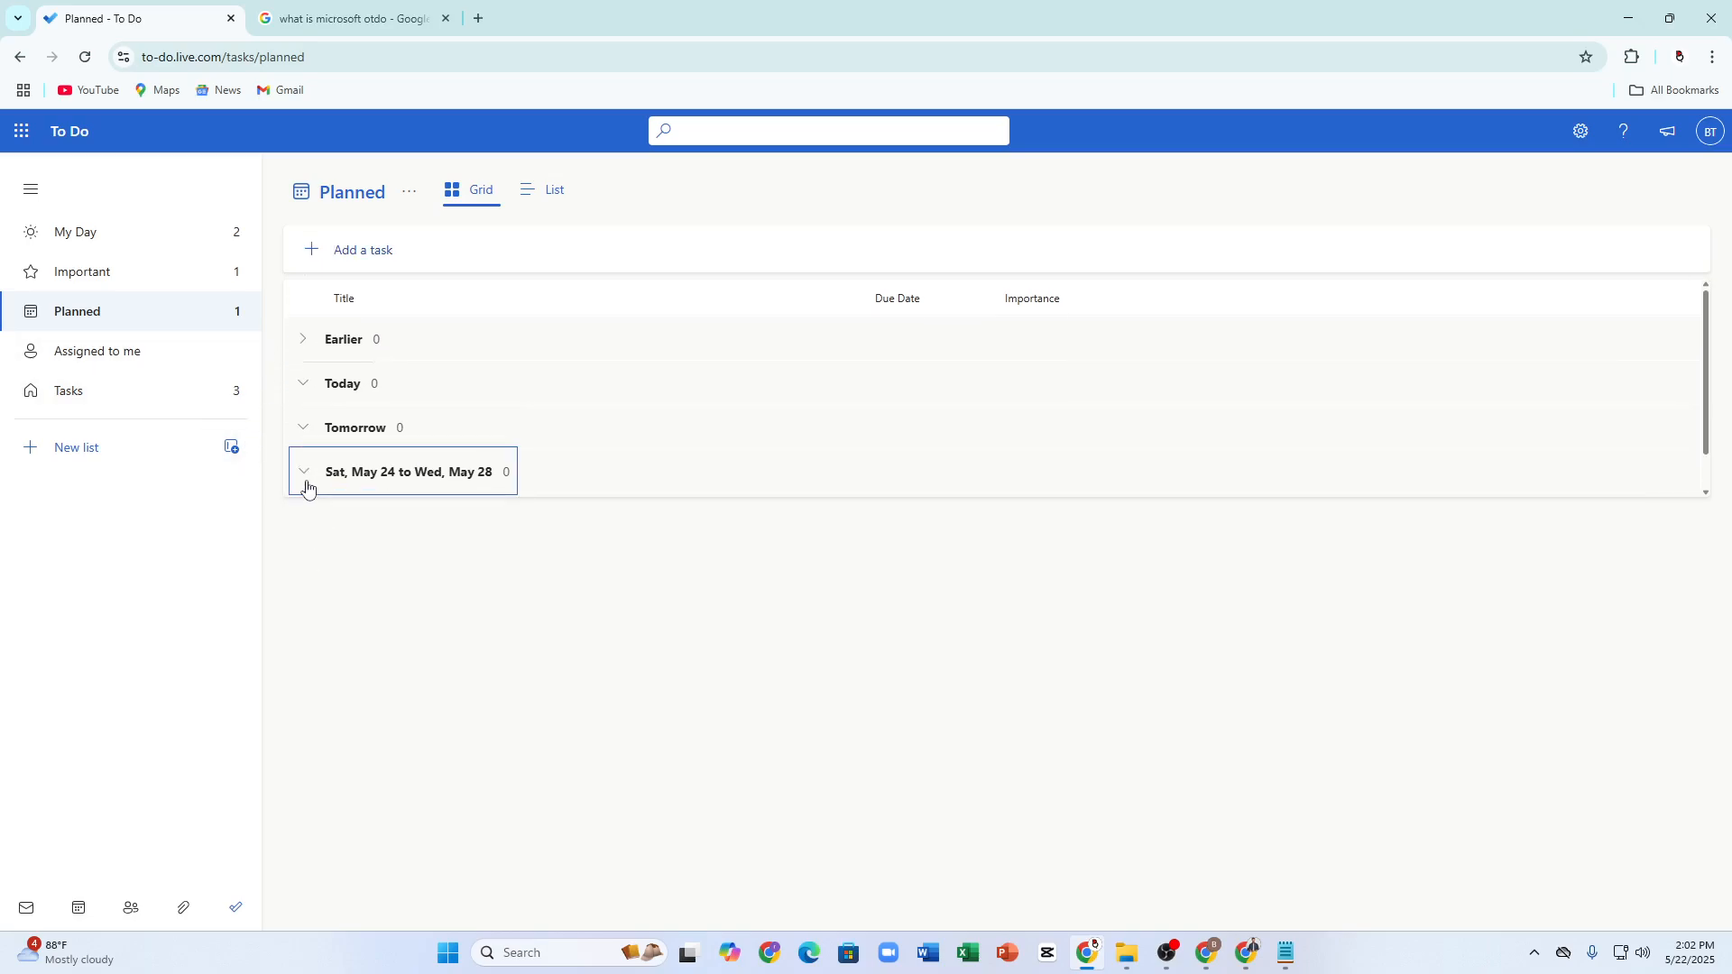
# - Open the gym task's details from the Important list, add a step "HI bye\", and remove the task from My Day
pyautogui.click(128, 278)
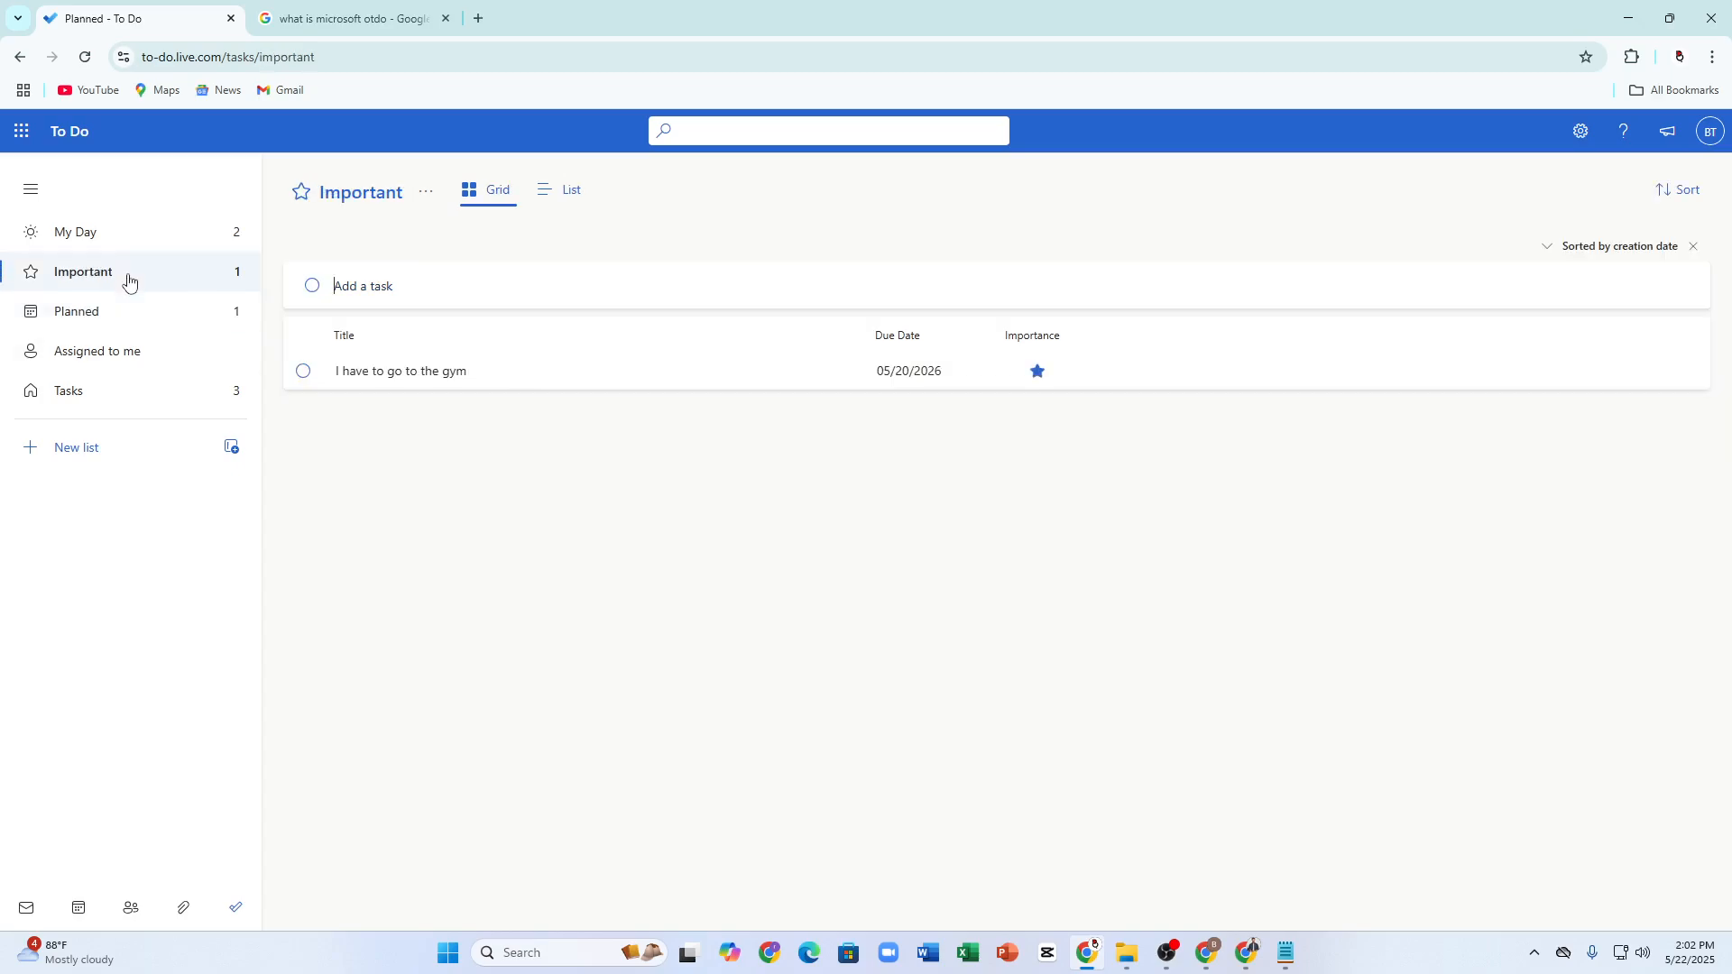
pyautogui.click(516, 402)
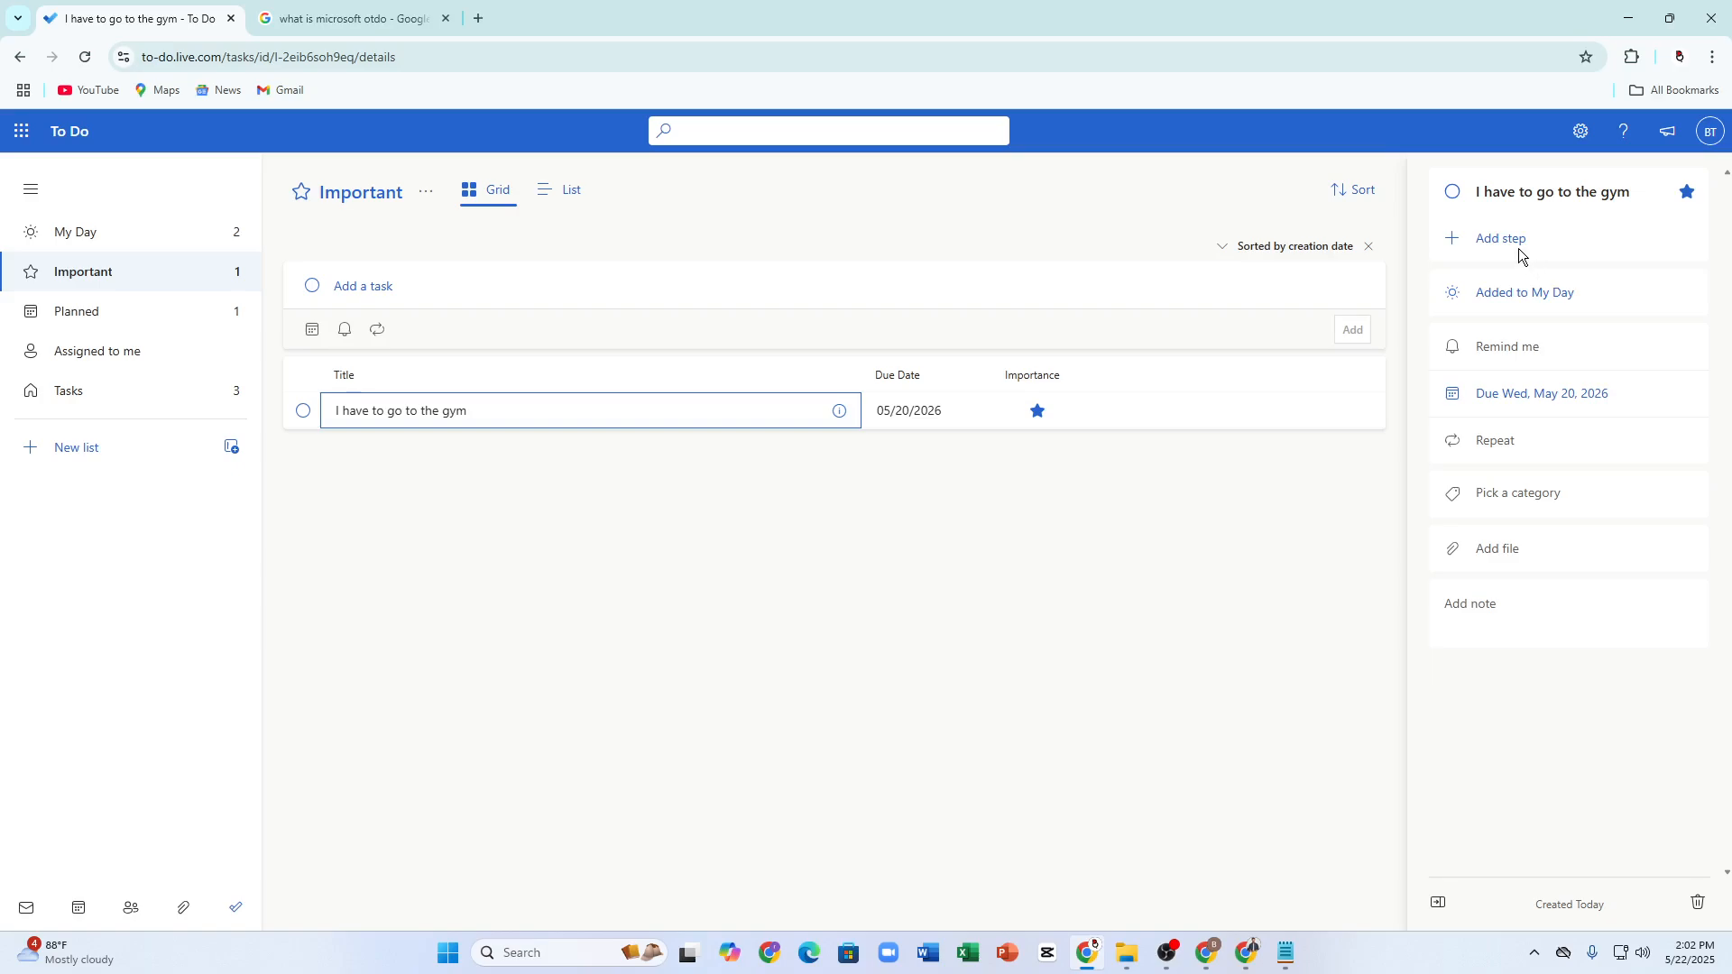
pyautogui.click(1455, 245)
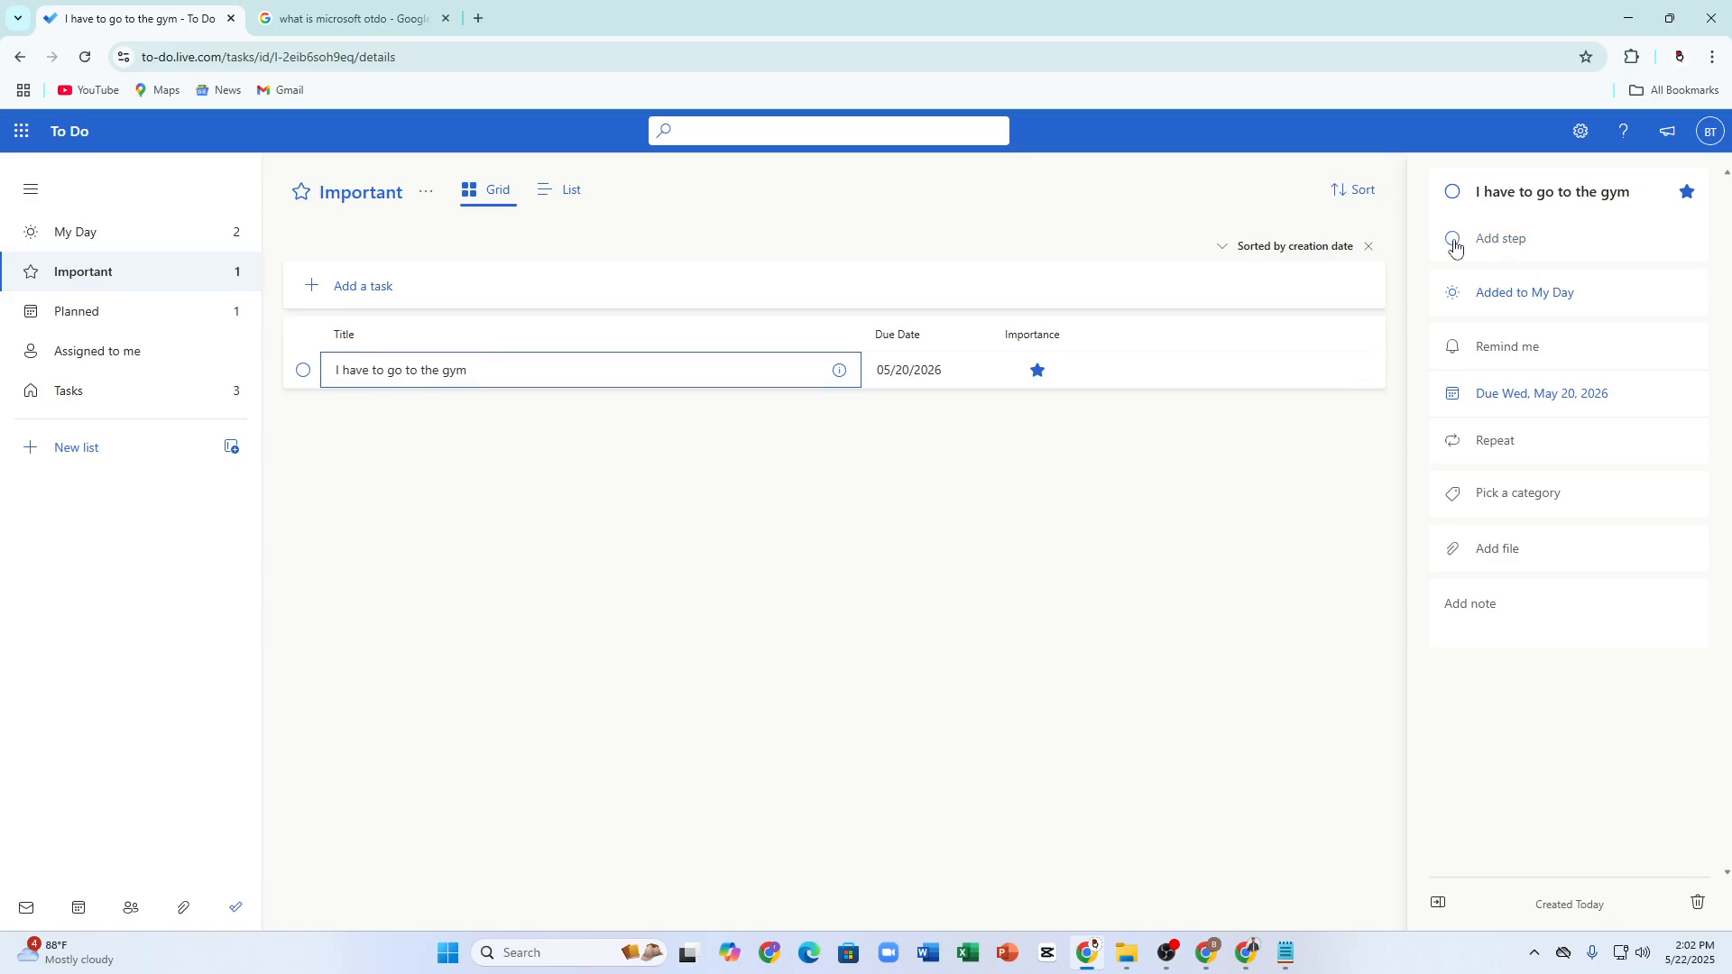
pyautogui.write('Hi')
pyautogui.write(' bye\\')
pyautogui.press('Return')
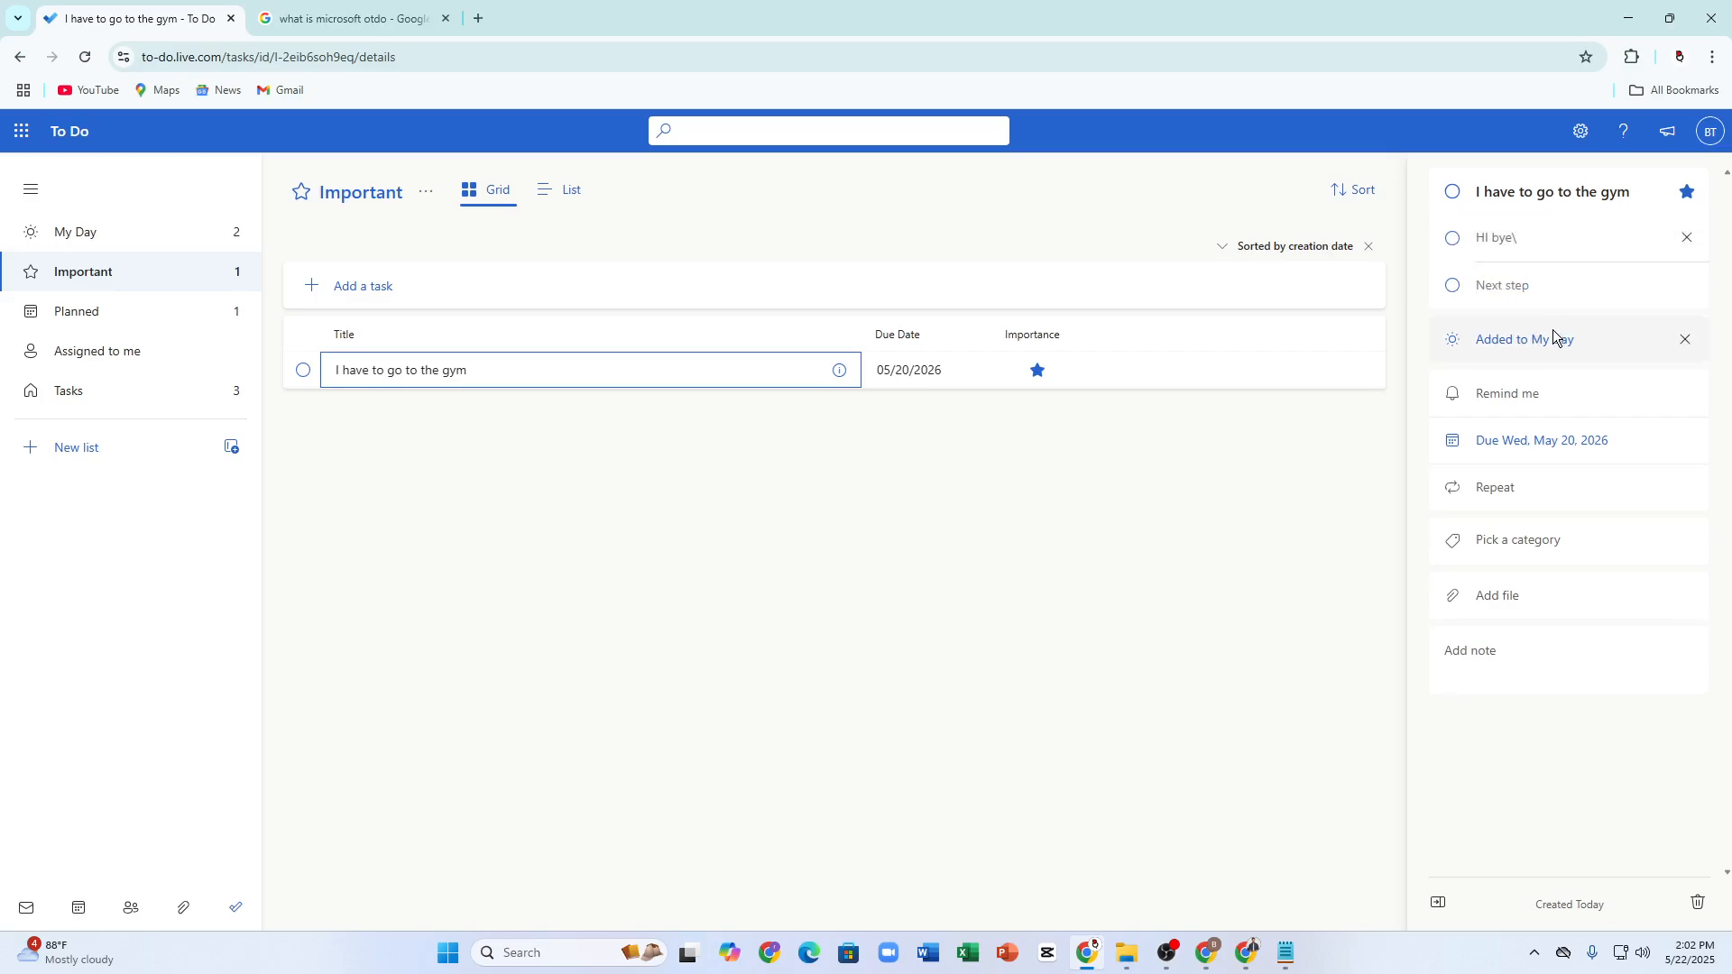
pyautogui.click(1681, 342)
# - Set the gym task's reminder to tomorrow at 9 AM and allow the site to show notifications
pyautogui.click(1500, 399)
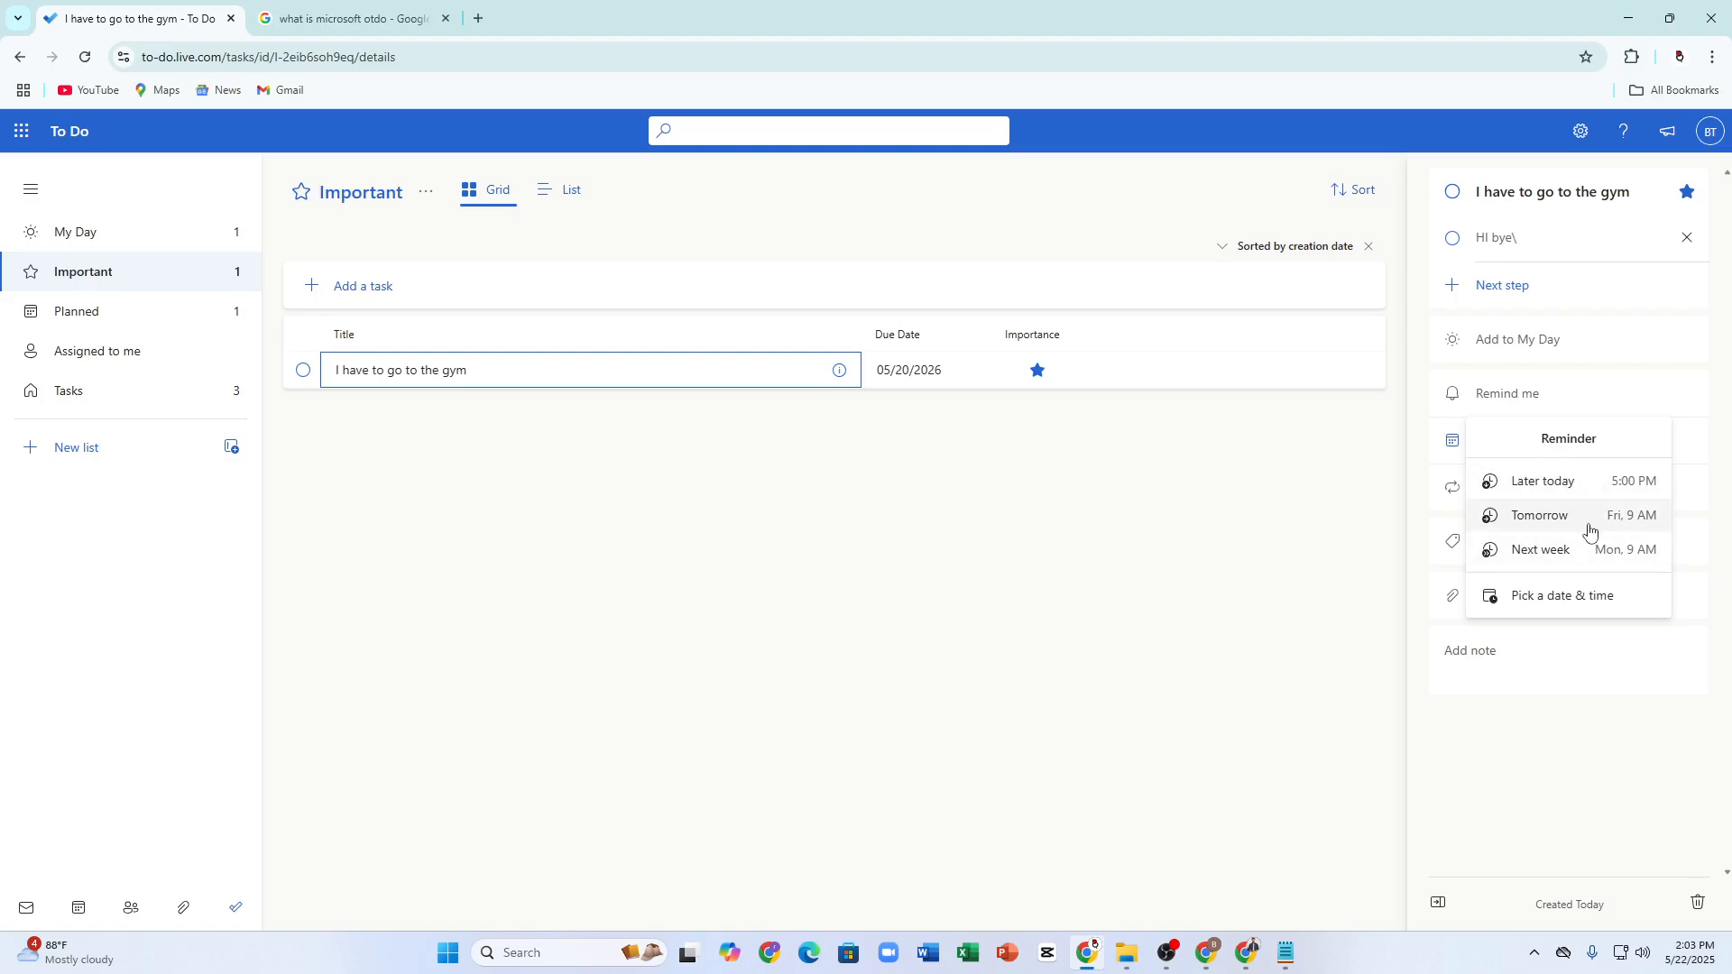
pyautogui.click(1538, 517)
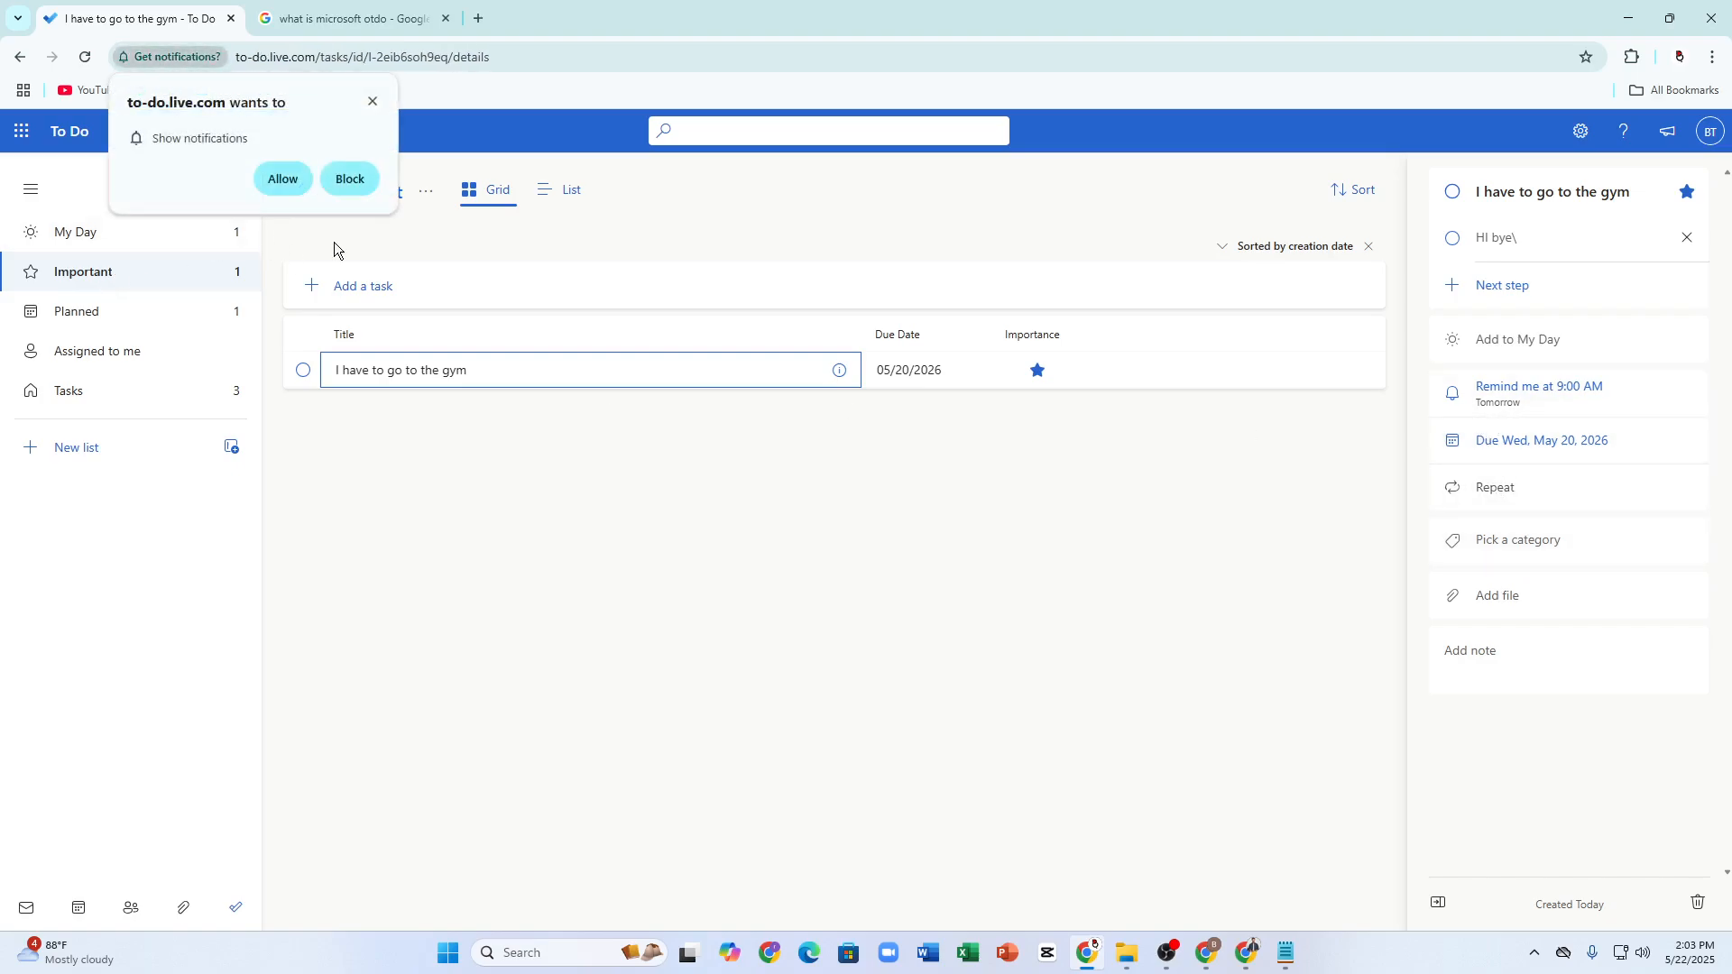
pyautogui.click(281, 179)
# - Try the Orange category on the gym task, remove it, and assign the Purple category instead
pyautogui.click(1510, 558)
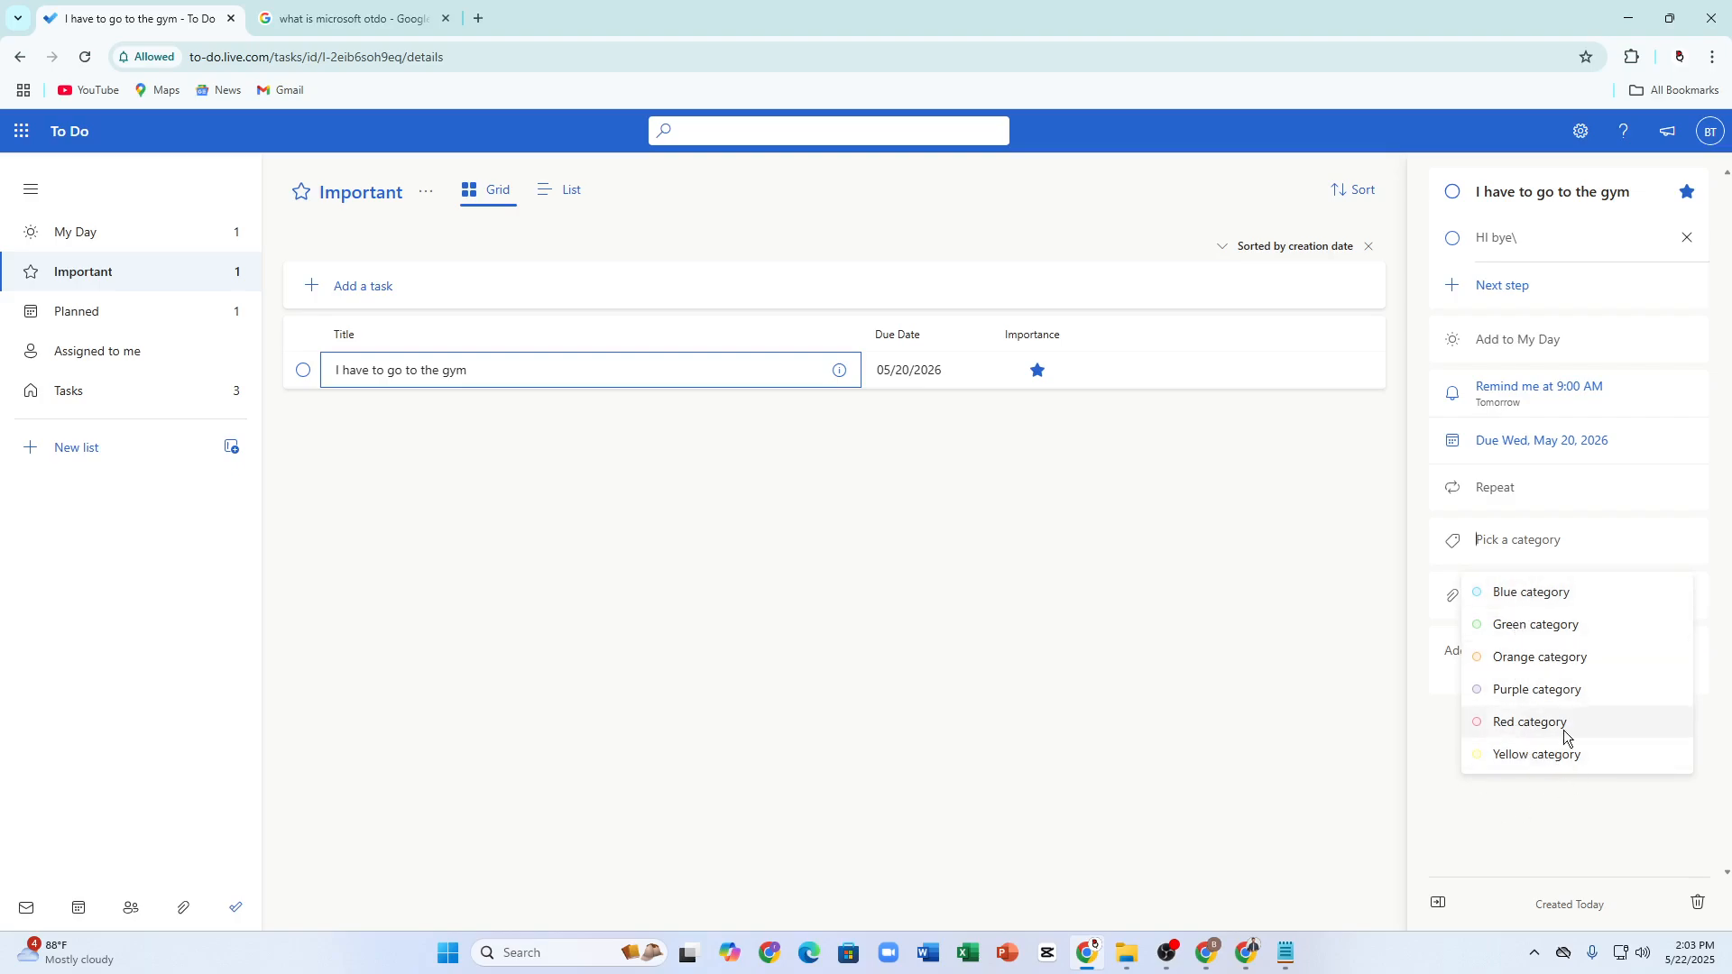
pyautogui.click(1534, 669)
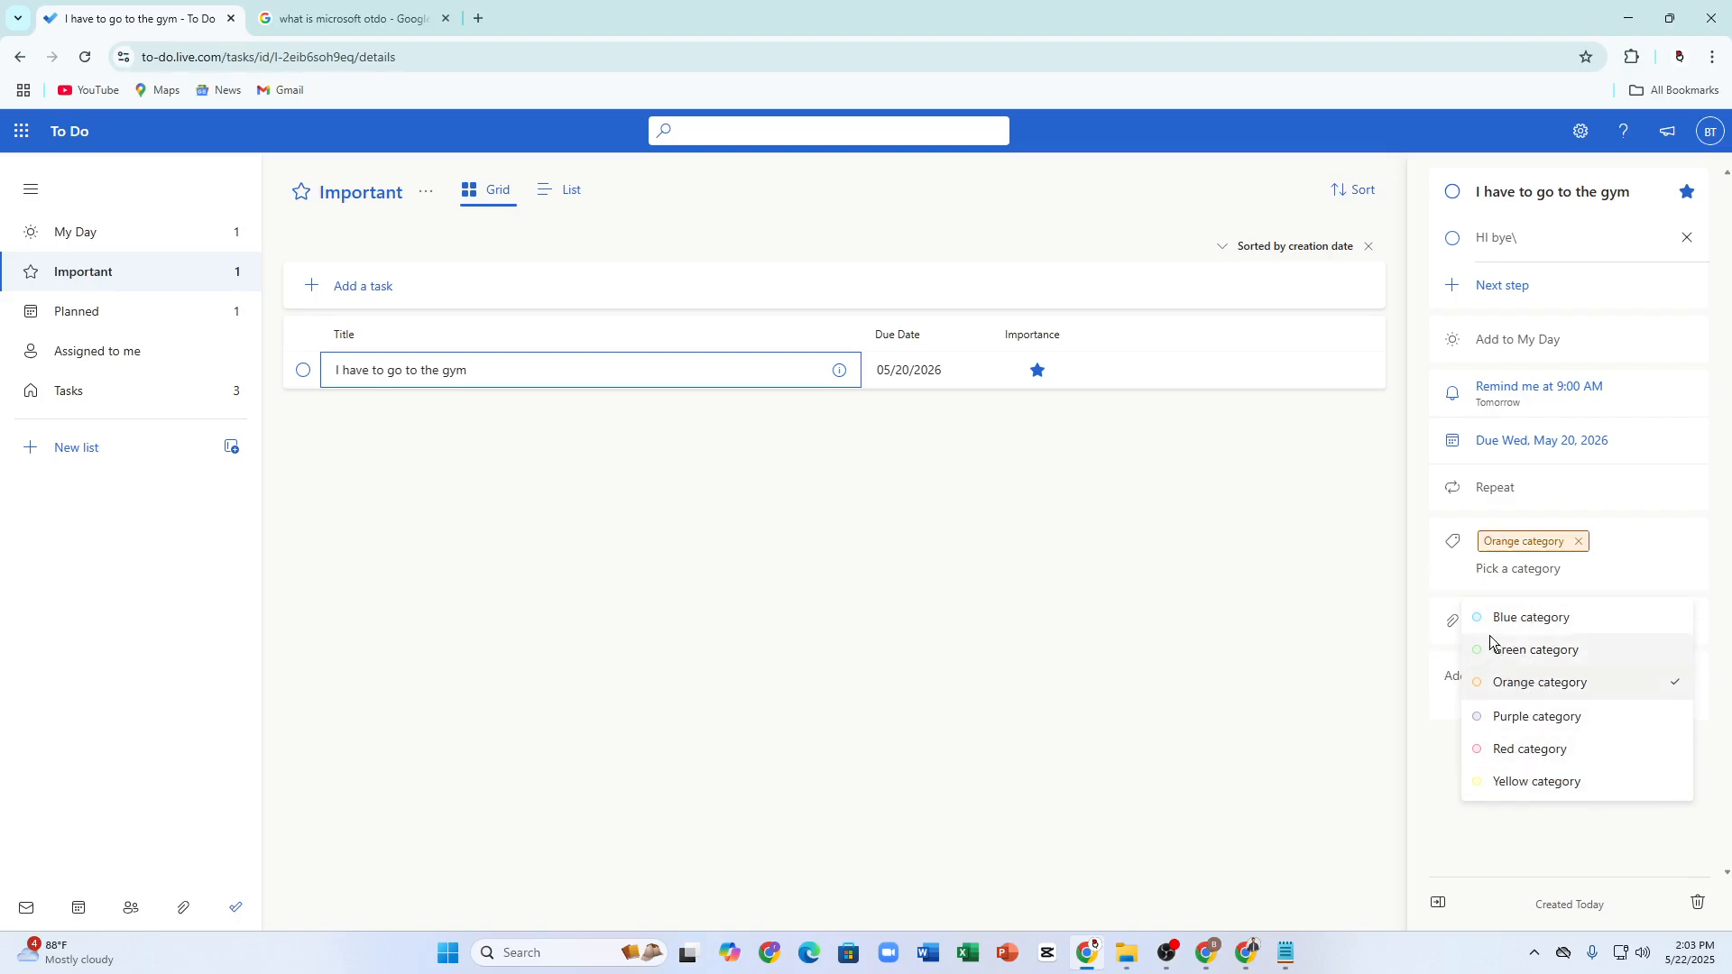
pyautogui.click(1539, 683)
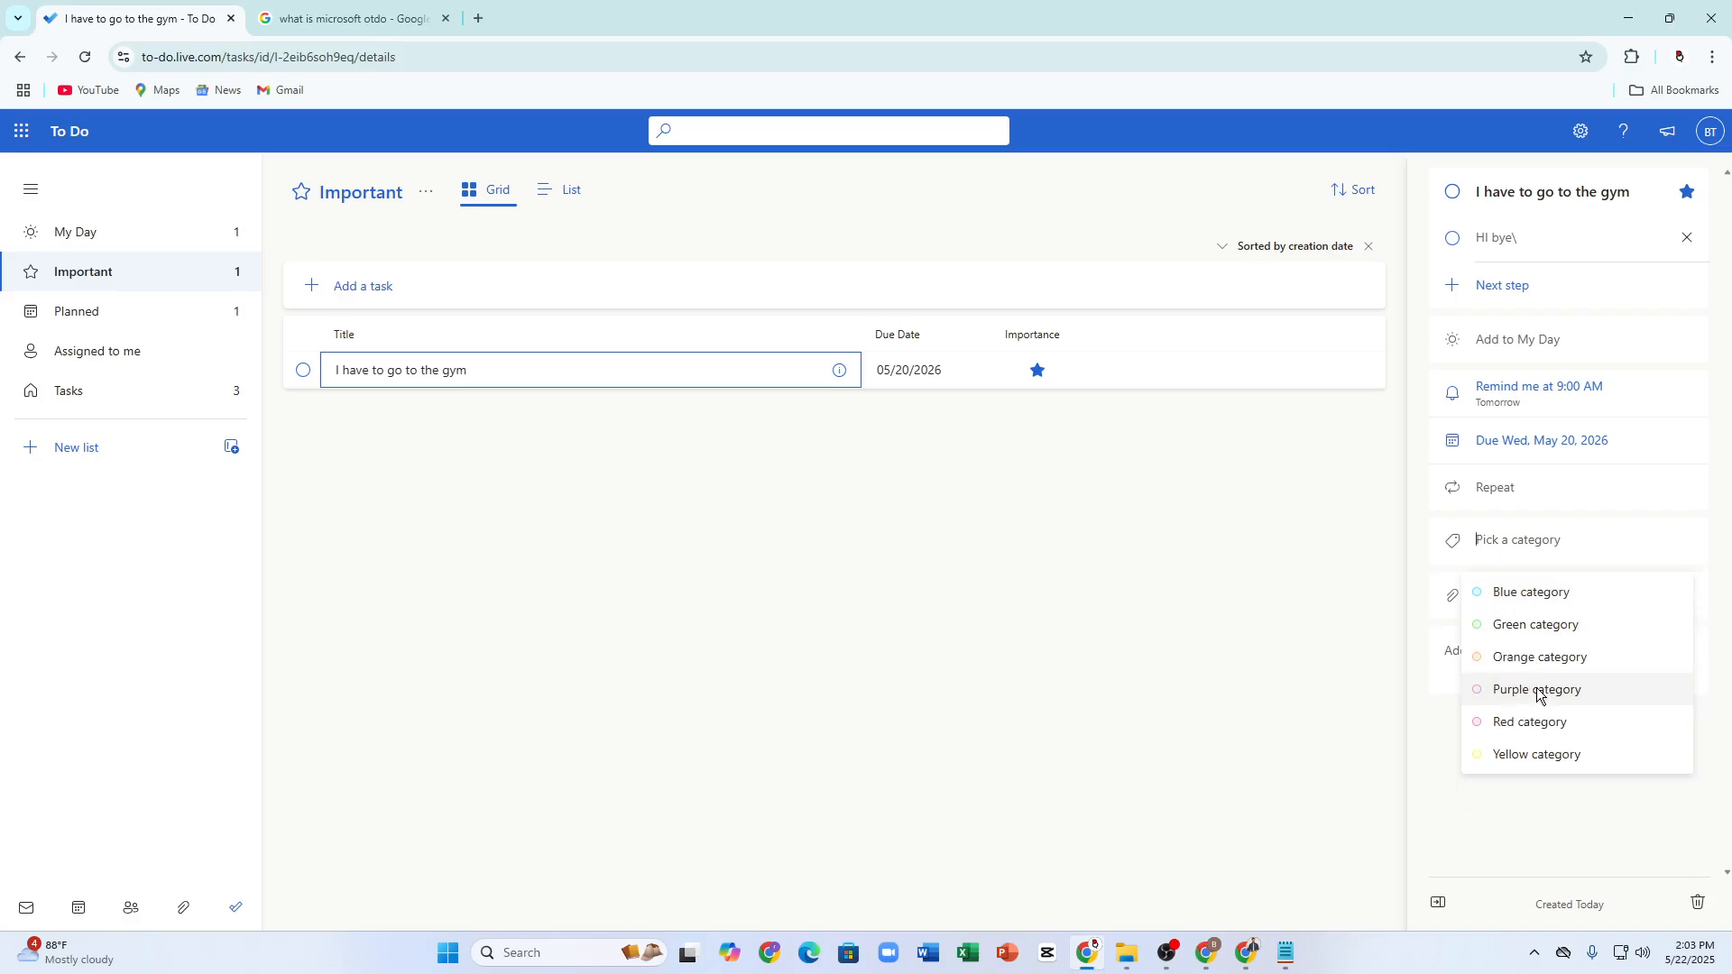
pyautogui.click(1539, 691)
pyautogui.click(1481, 812)
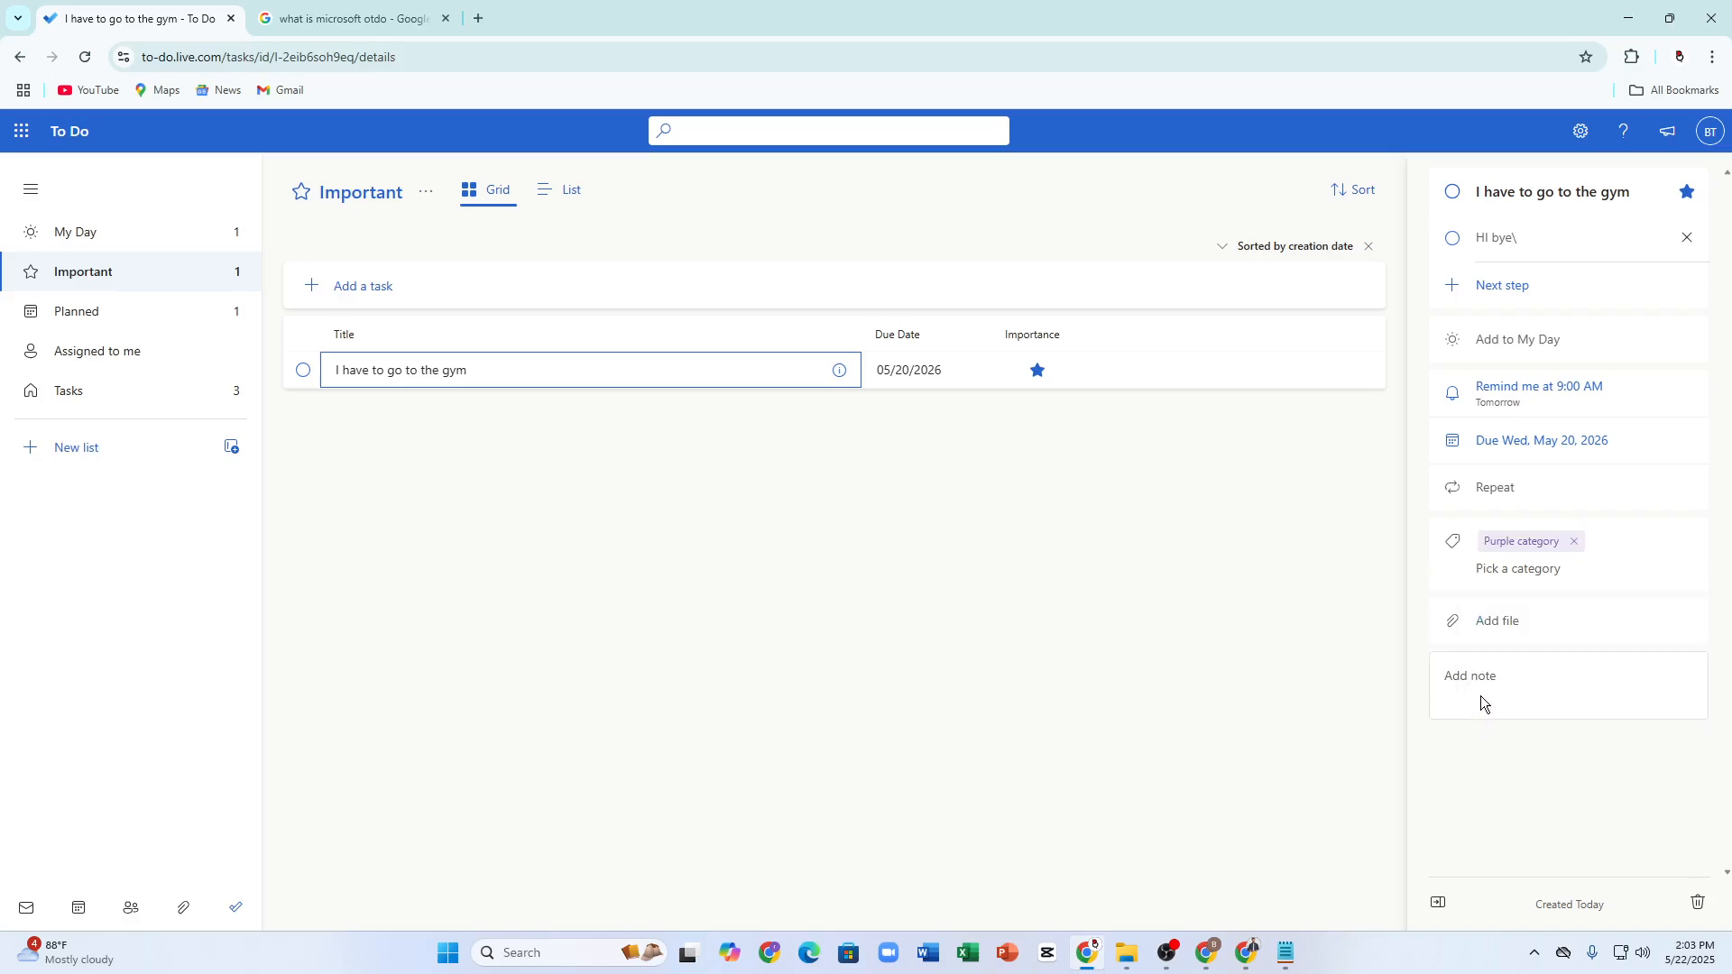
# - Attach the 1995 Toyota Supra Turbo image from the Pictures folder to the gym task
pyautogui.click(1500, 623)
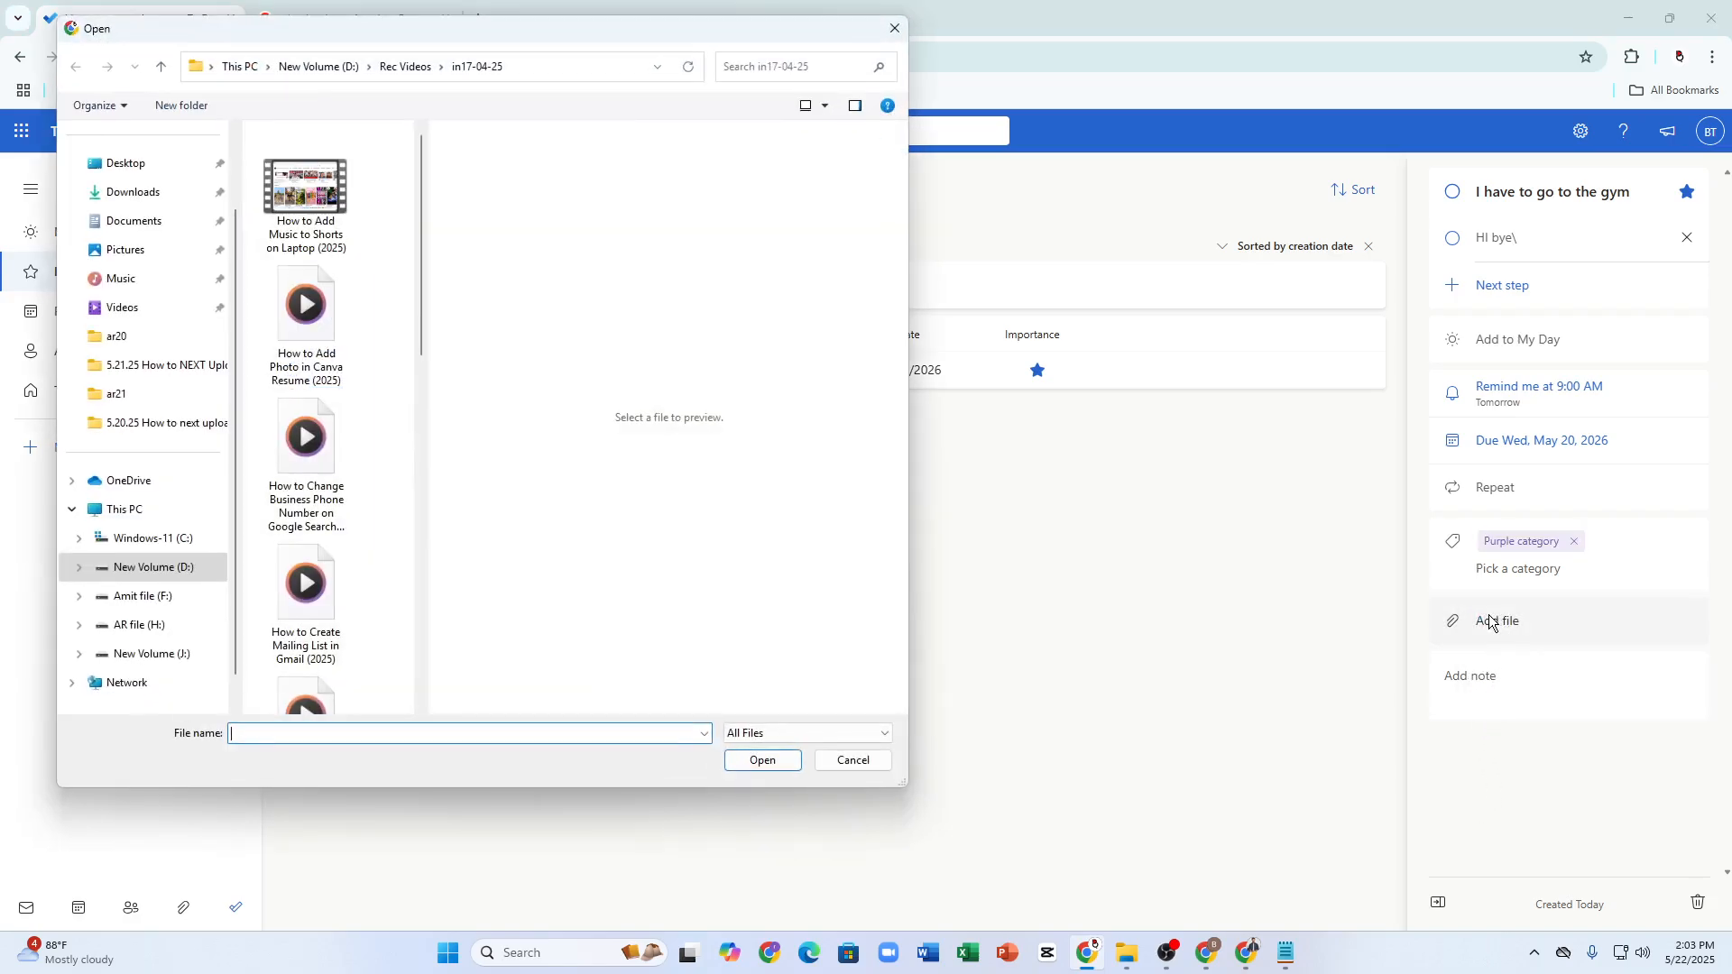
pyautogui.click(103, 368)
pyautogui.click(115, 337)
pyautogui.click(116, 281)
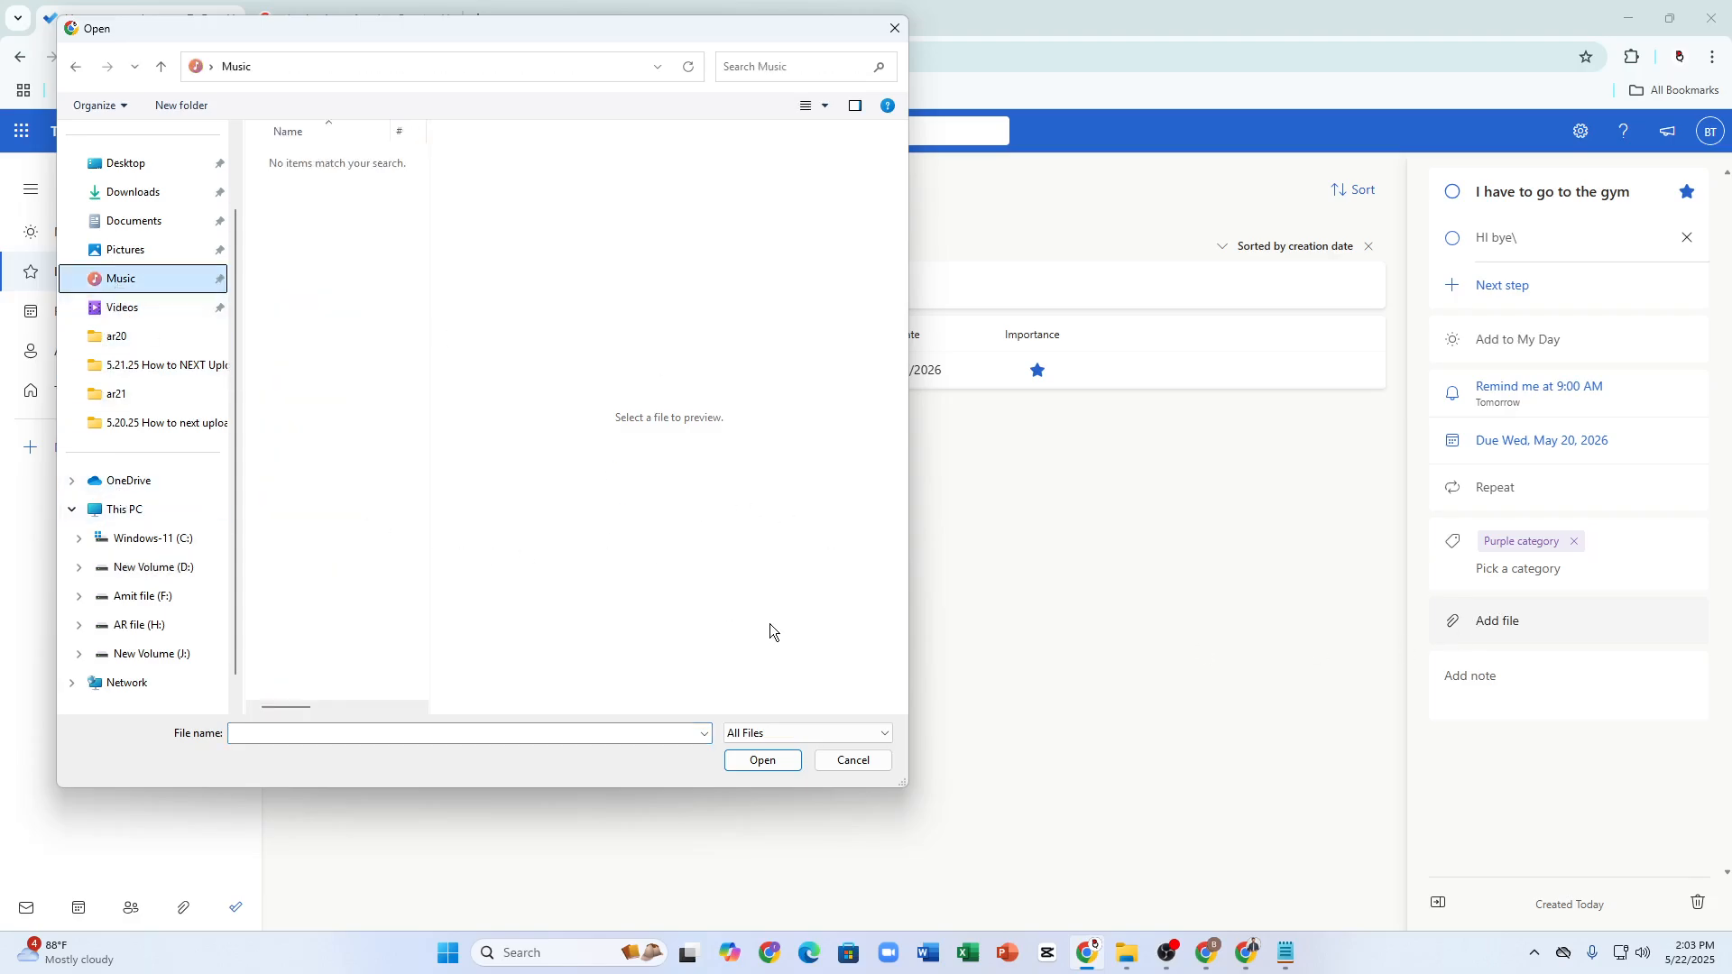
pyautogui.click(172, 315)
pyautogui.click(136, 337)
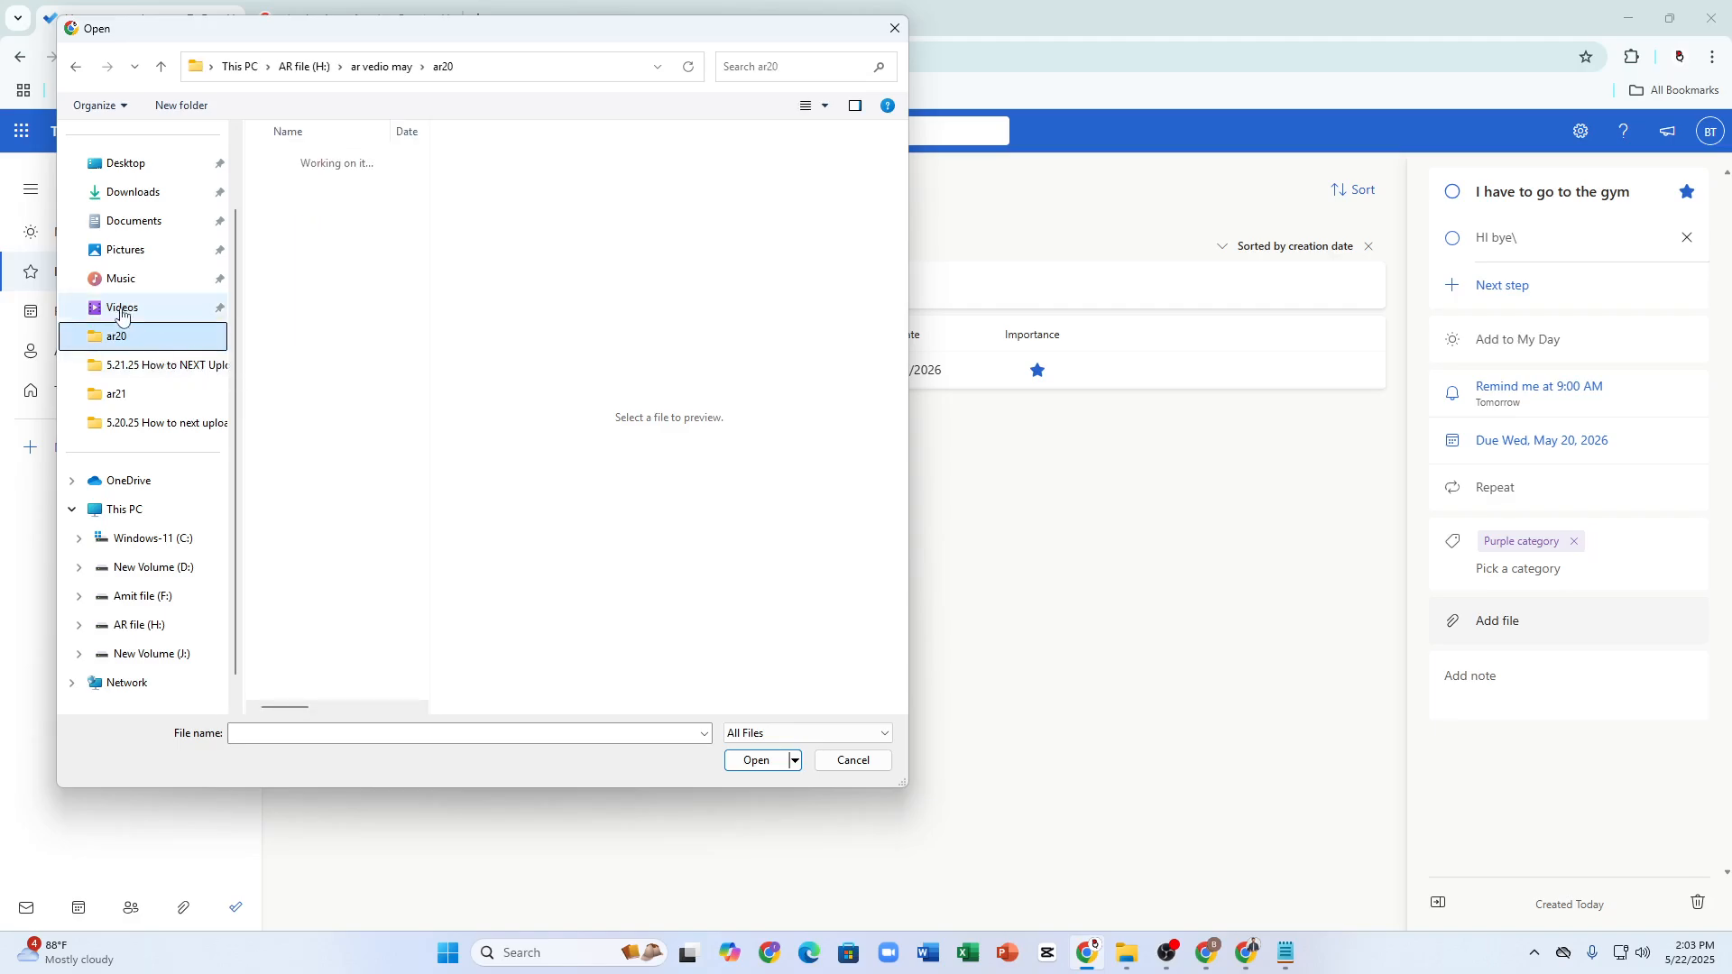
pyautogui.click(122, 308)
pyautogui.click(125, 250)
pyautogui.scroll(-1, 153, 451)
pyautogui.scroll(-3, 305, 452)
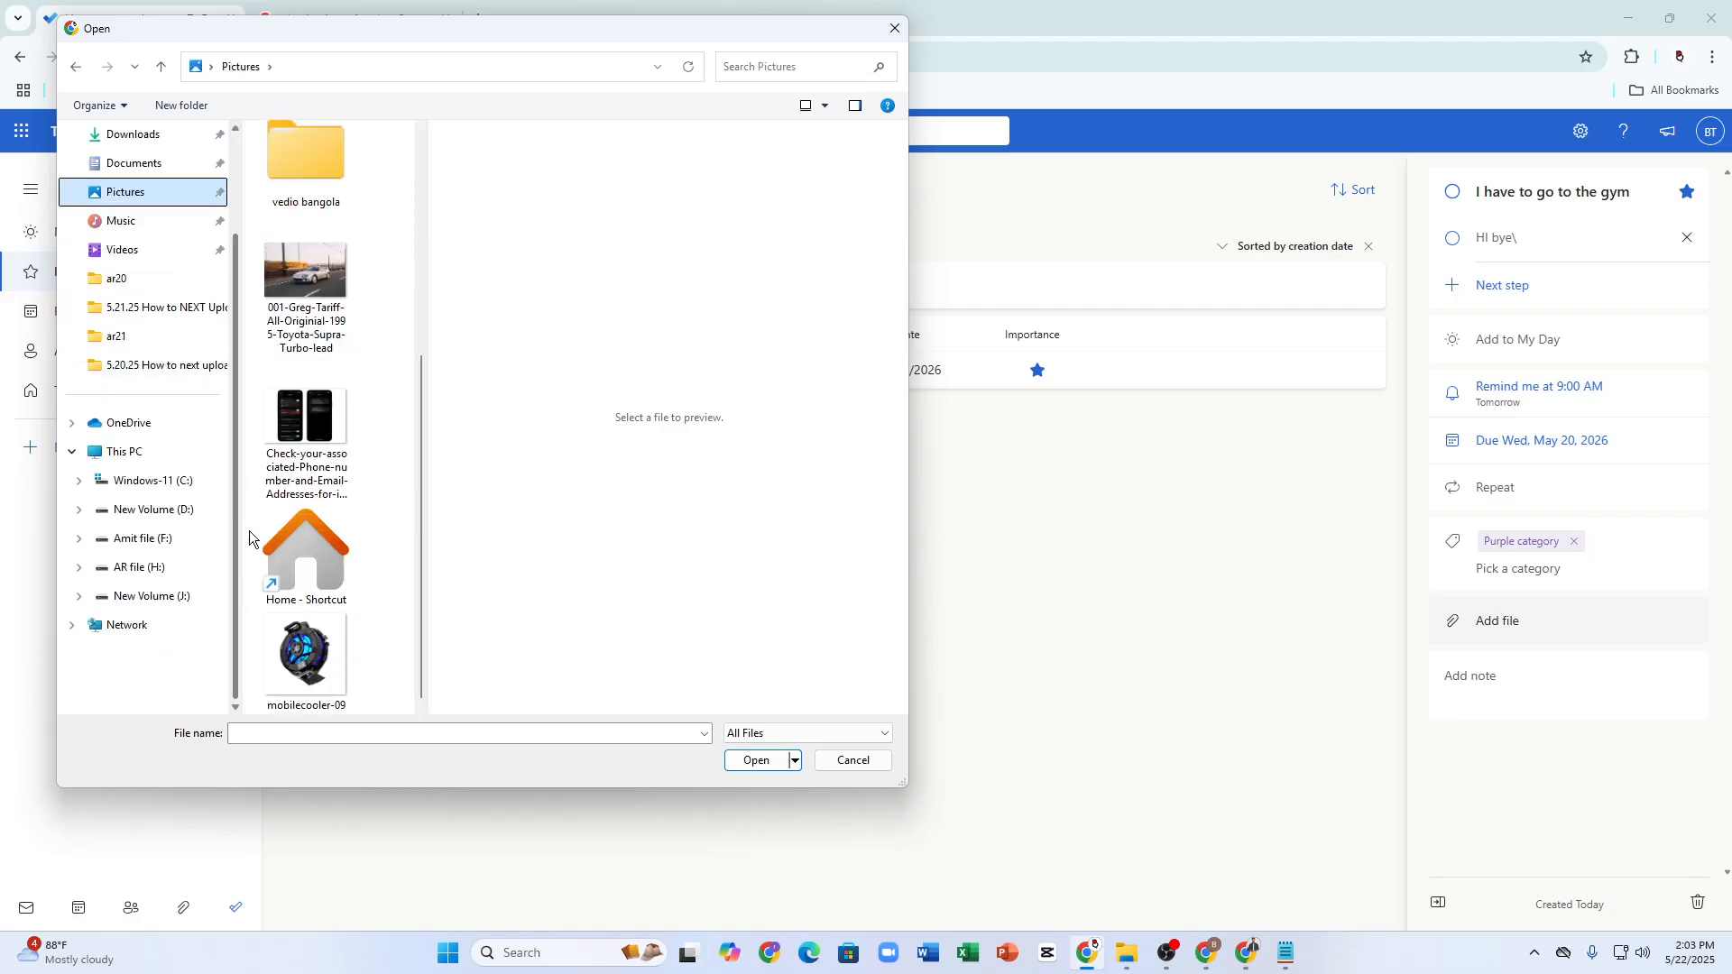
pyautogui.click(278, 338)
pyautogui.click(756, 759)
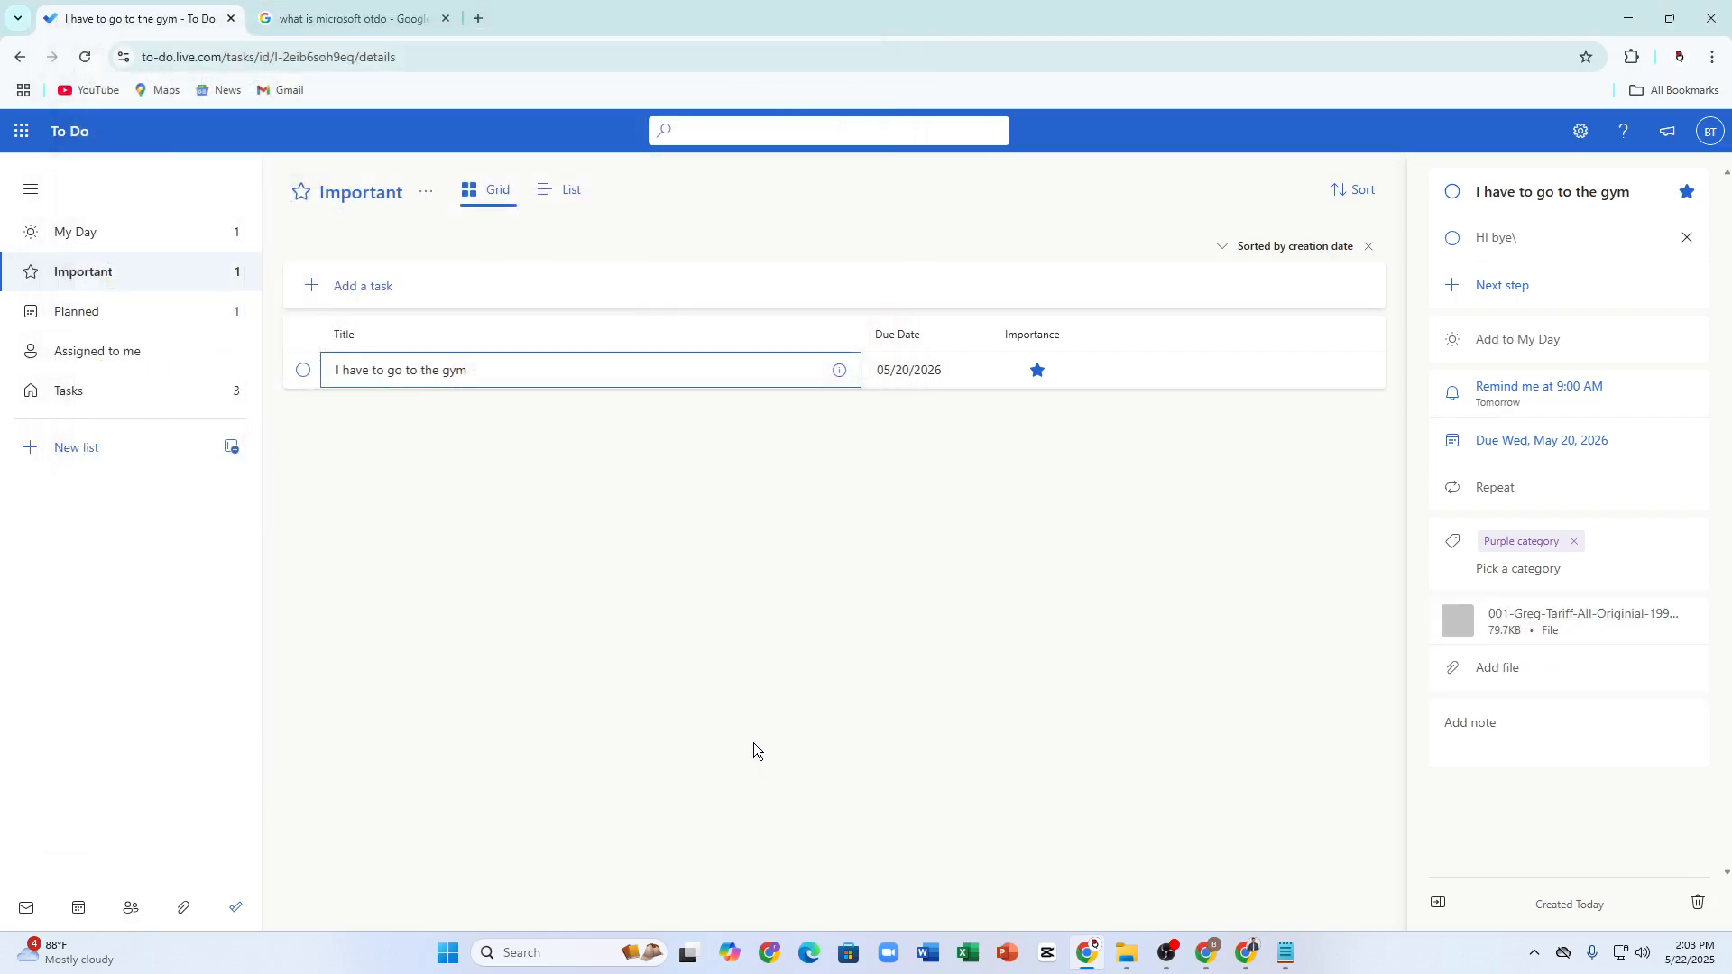
# - Close the gym task's details and check its due date and importance in the Important grid
pyautogui.click(1468, 724)
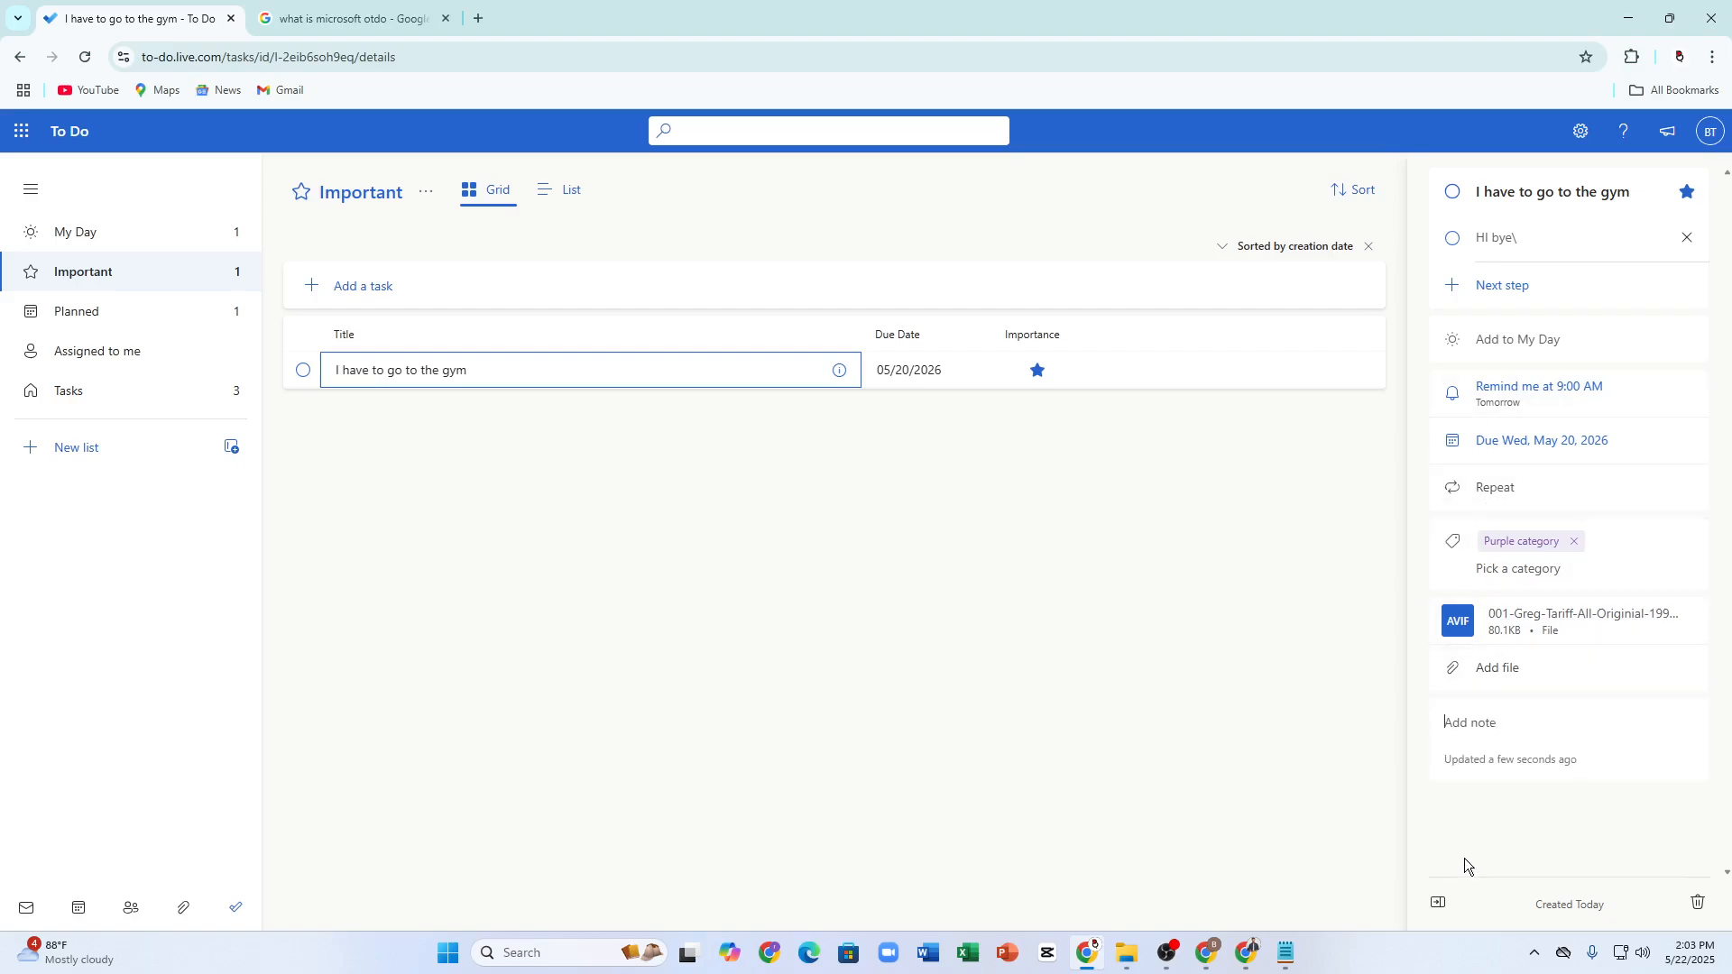
pyautogui.click(1440, 904)
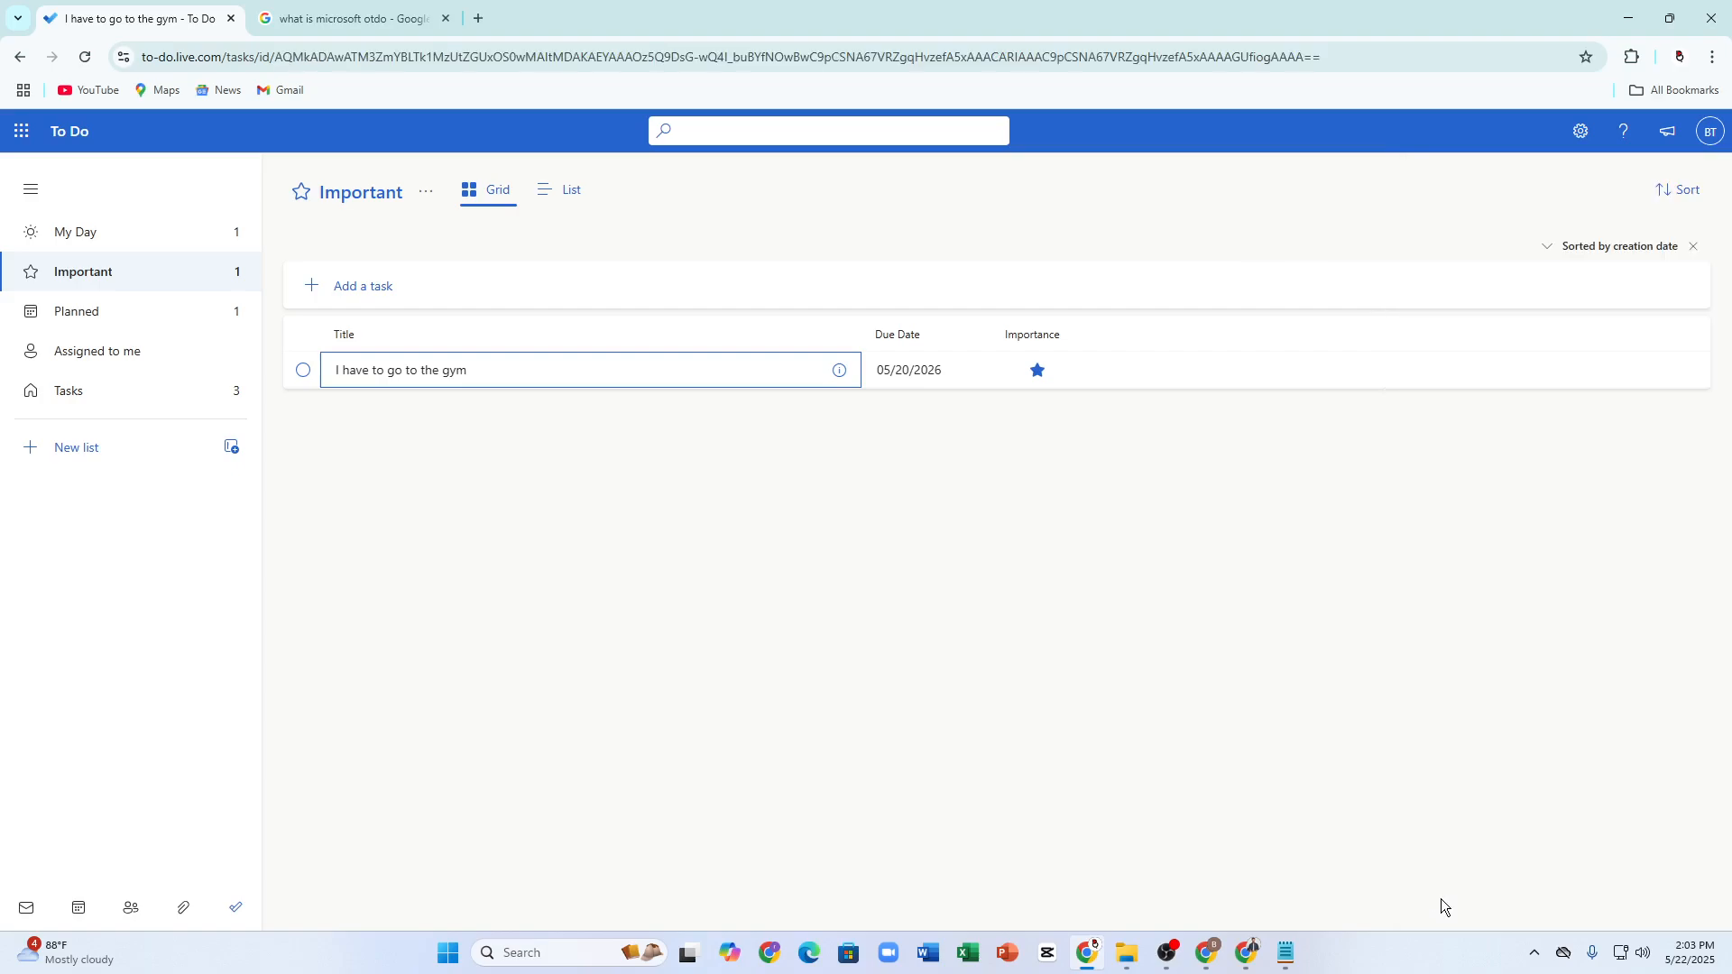
pyautogui.rightClick(736, 514)
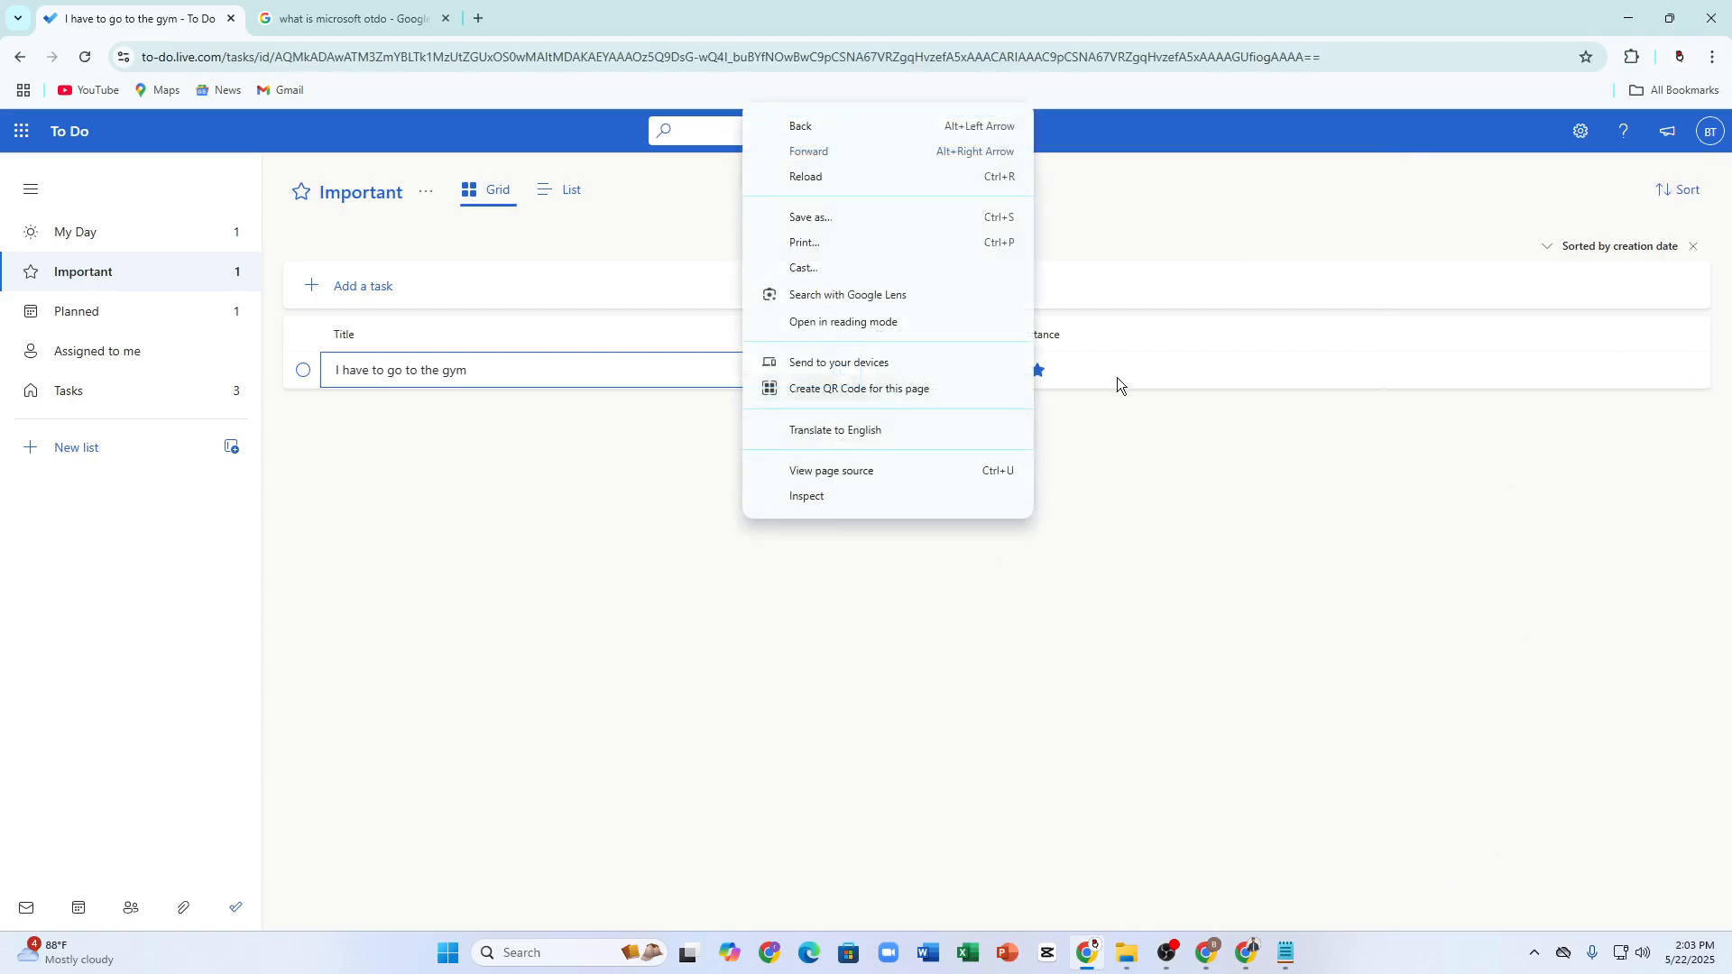
pyautogui.click(1448, 455)
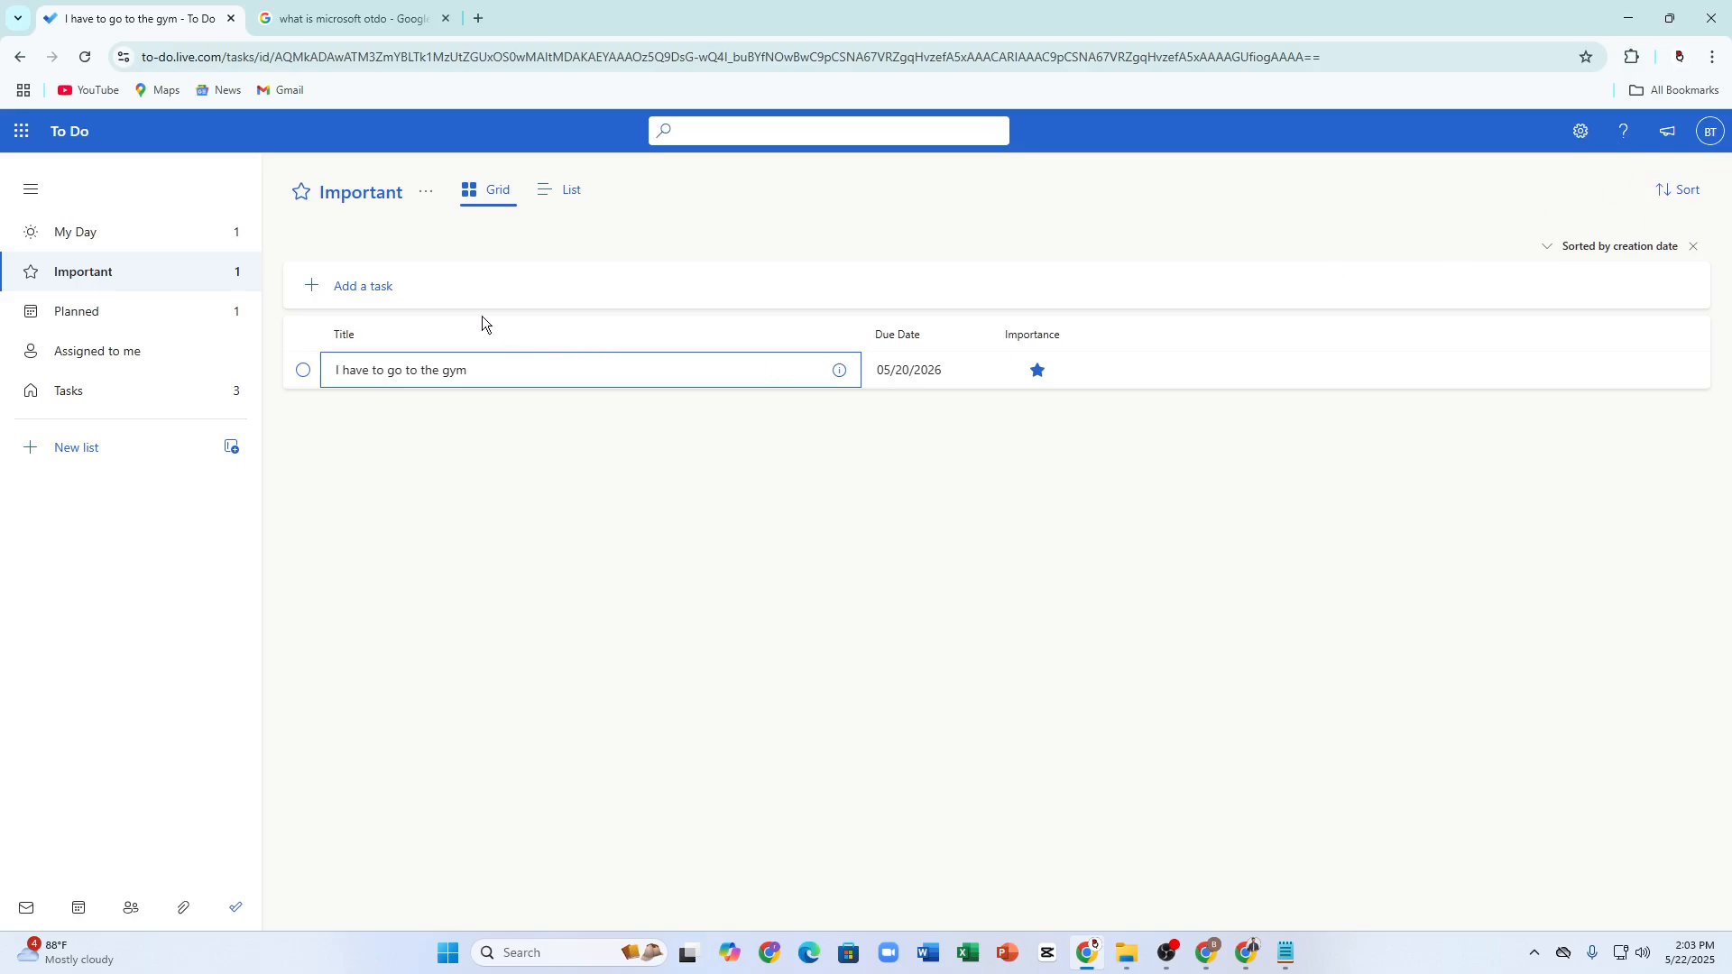
pyautogui.click(374, 285)
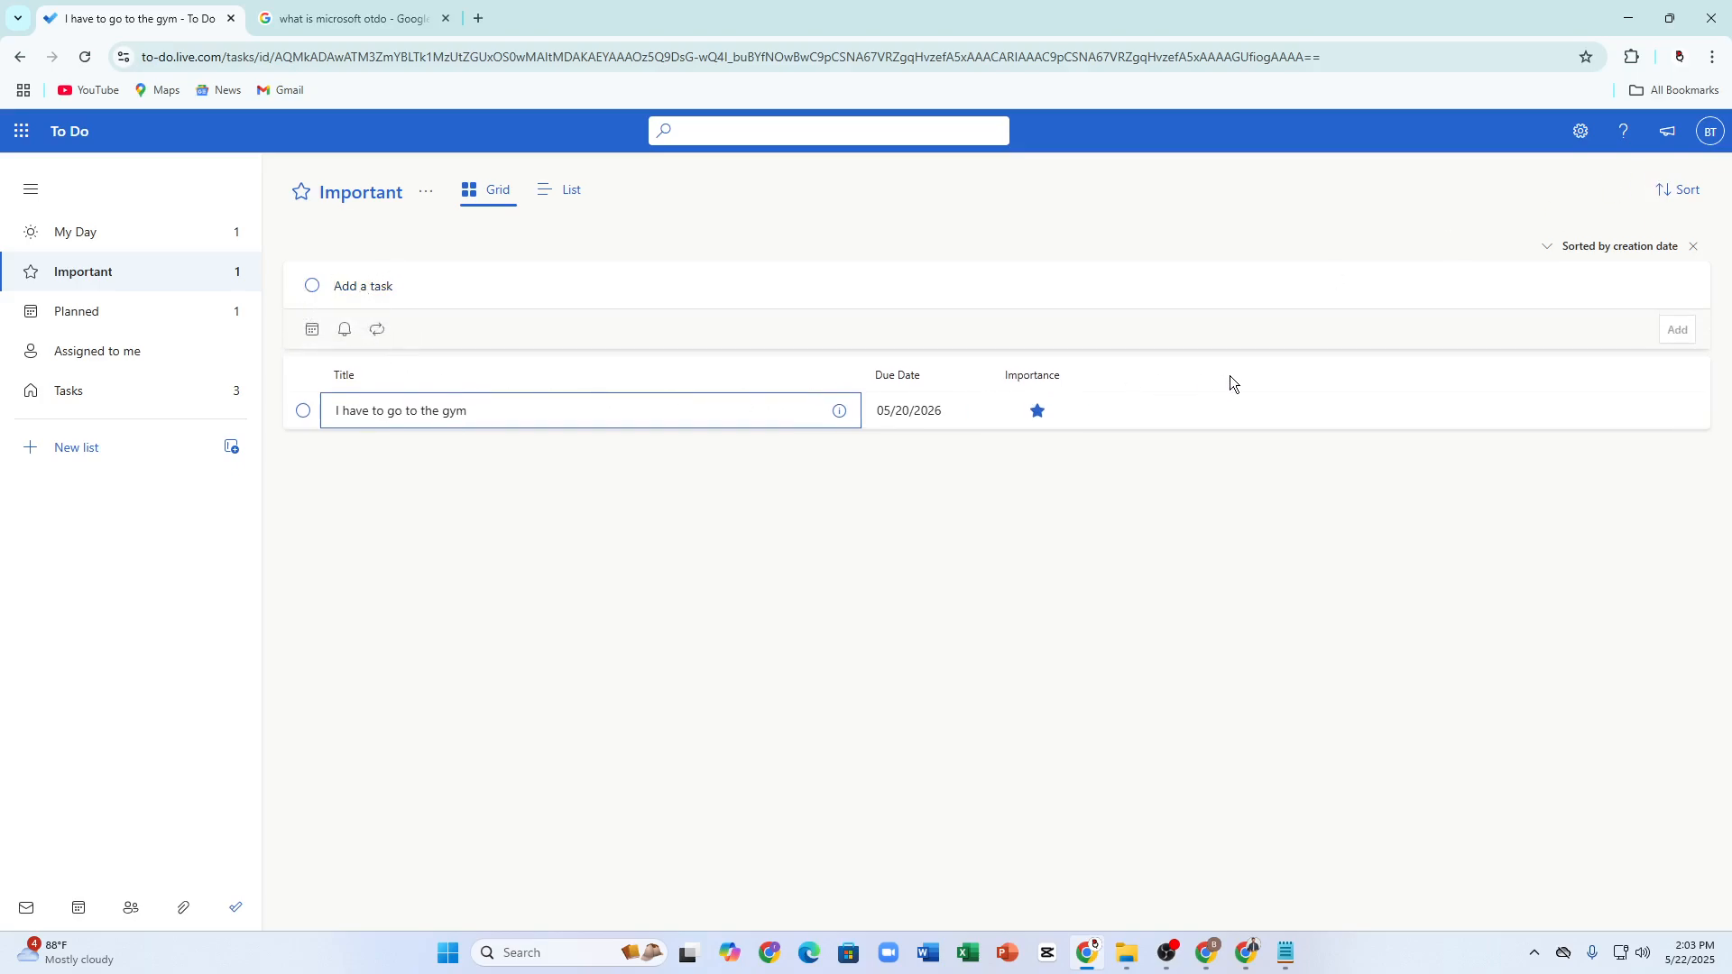
pyautogui.click(943, 421)
pyautogui.click(995, 417)
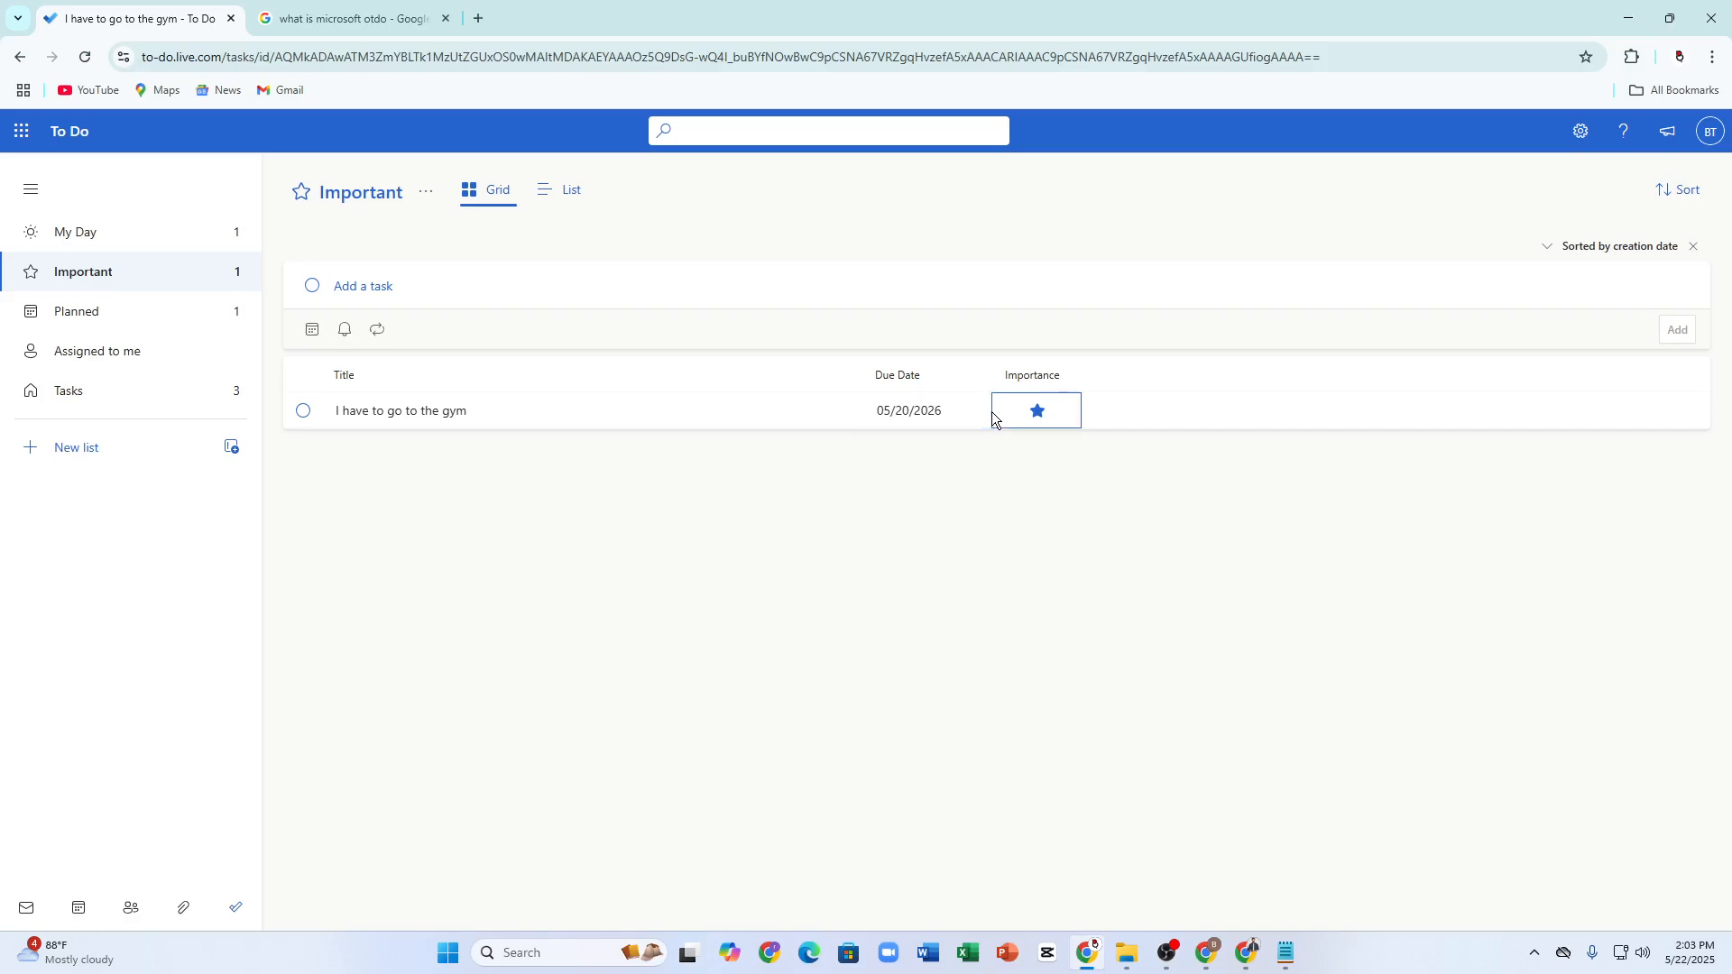
# - Show the Important tasks in List view, reopen the gym task's details, and open its attached image file
pyautogui.click(545, 193)
pyautogui.click(1528, 383)
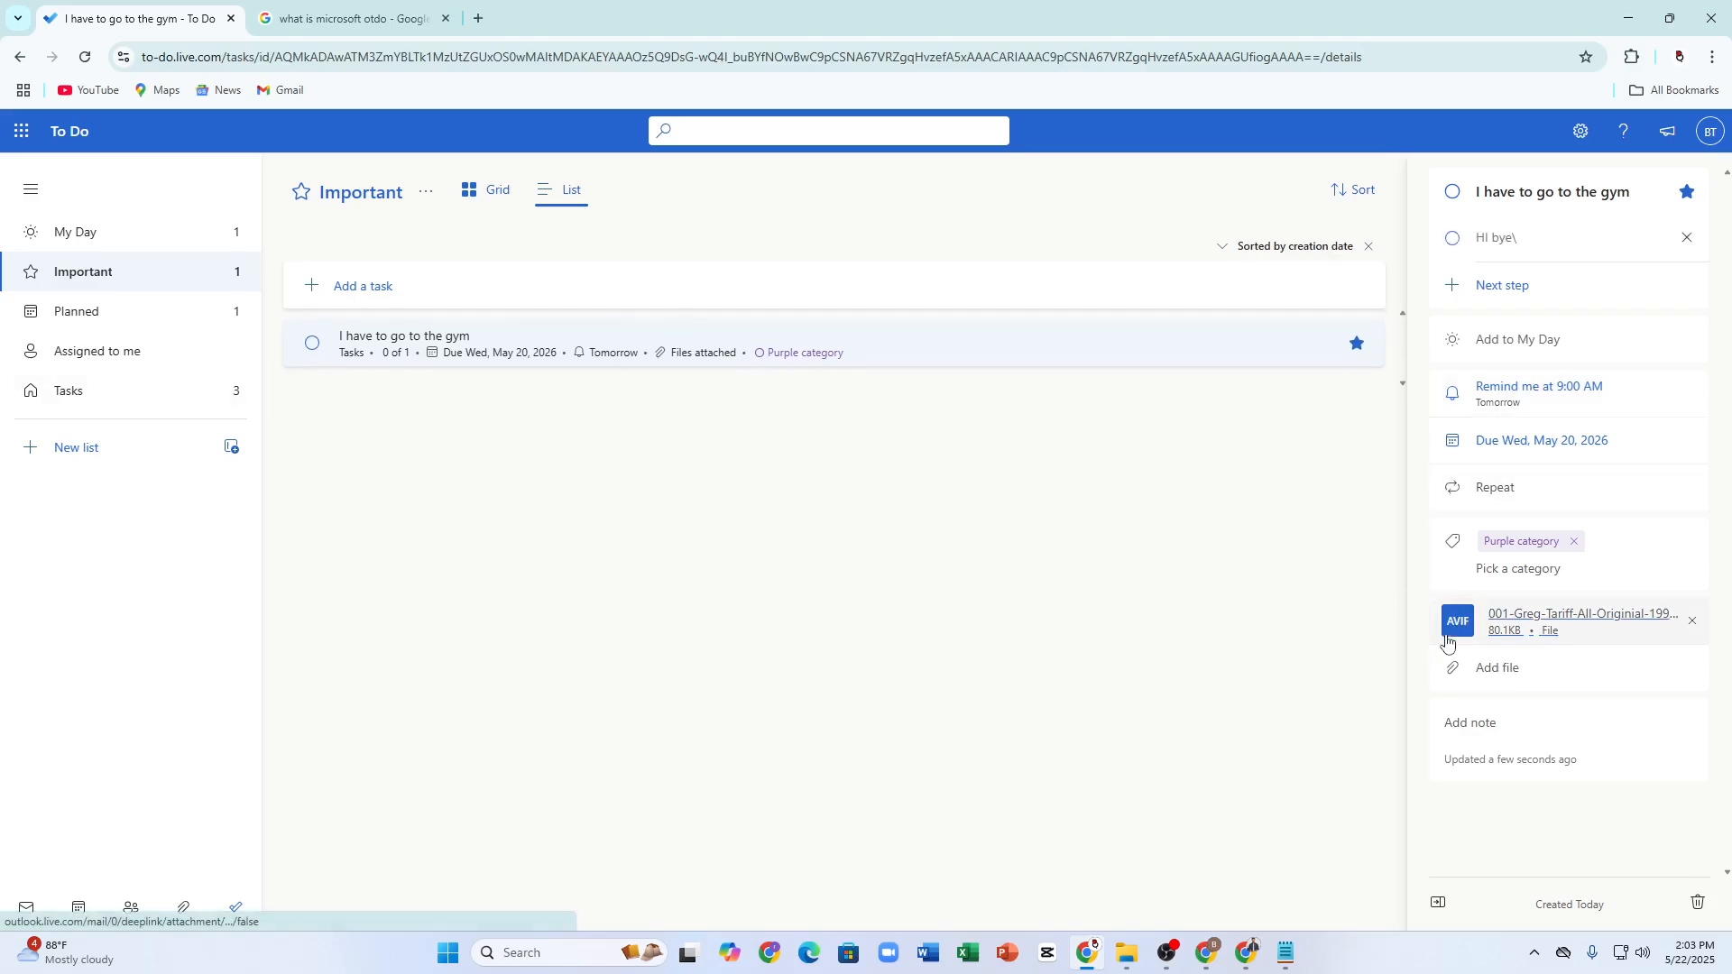
pyautogui.click(1526, 630)
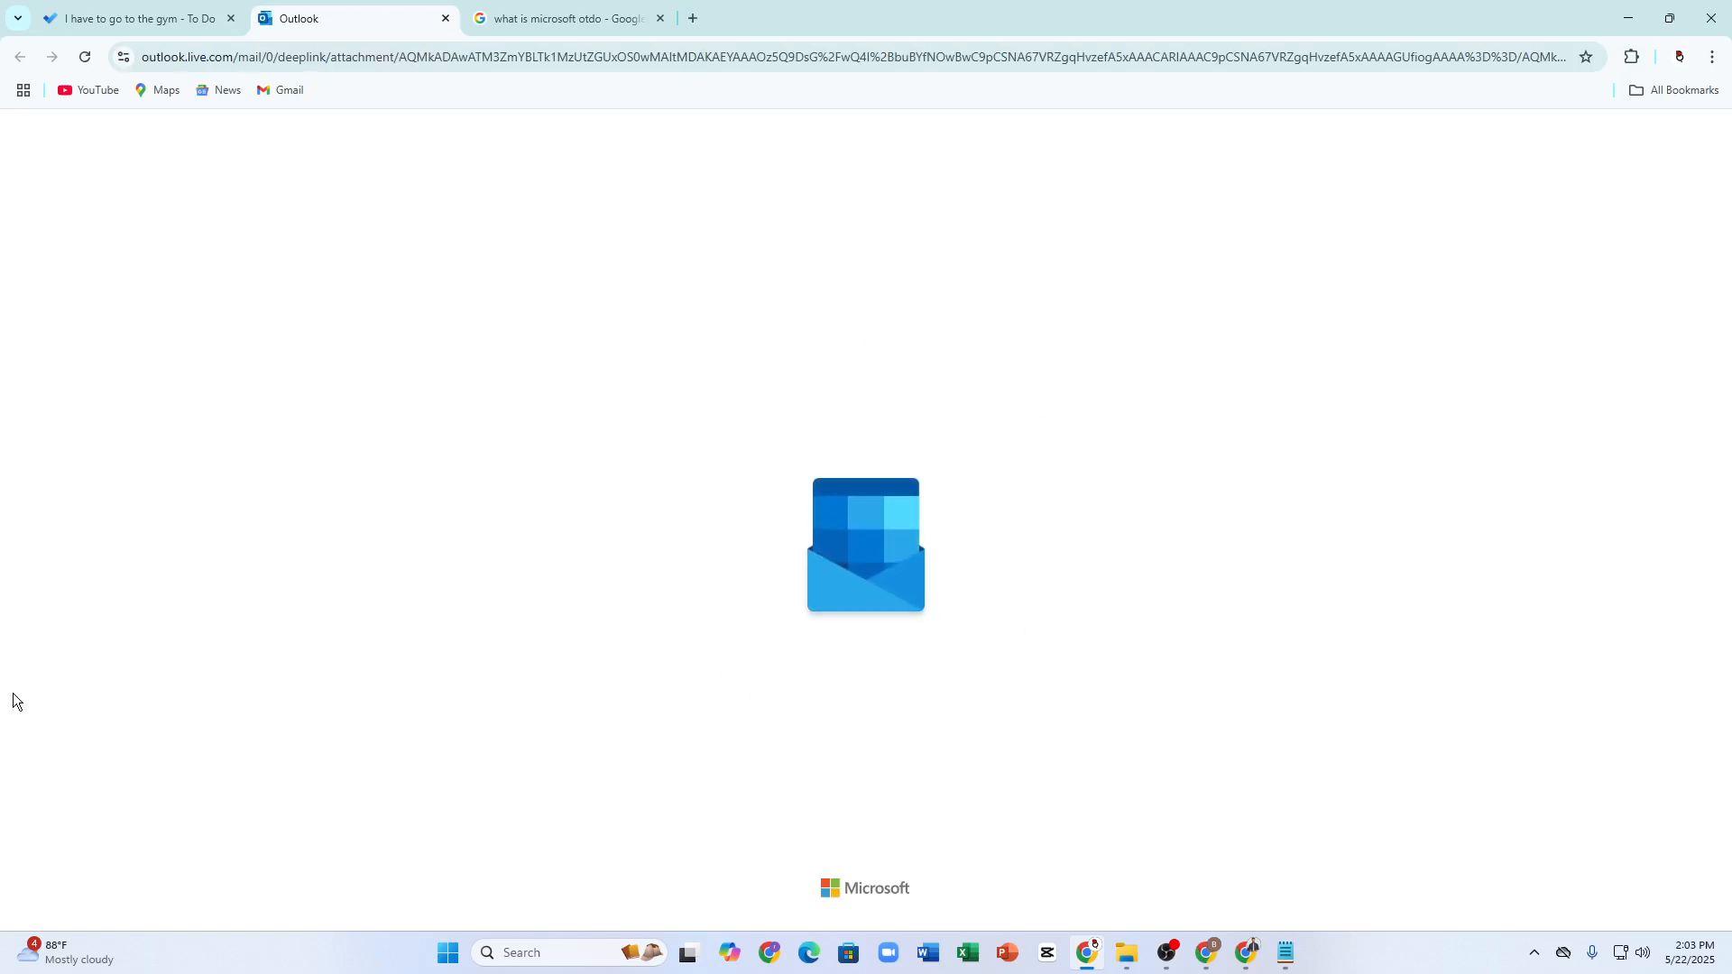
# - Return to To Do and look through the Assigned to me and Tasks lists
pyautogui.click(135, 18)
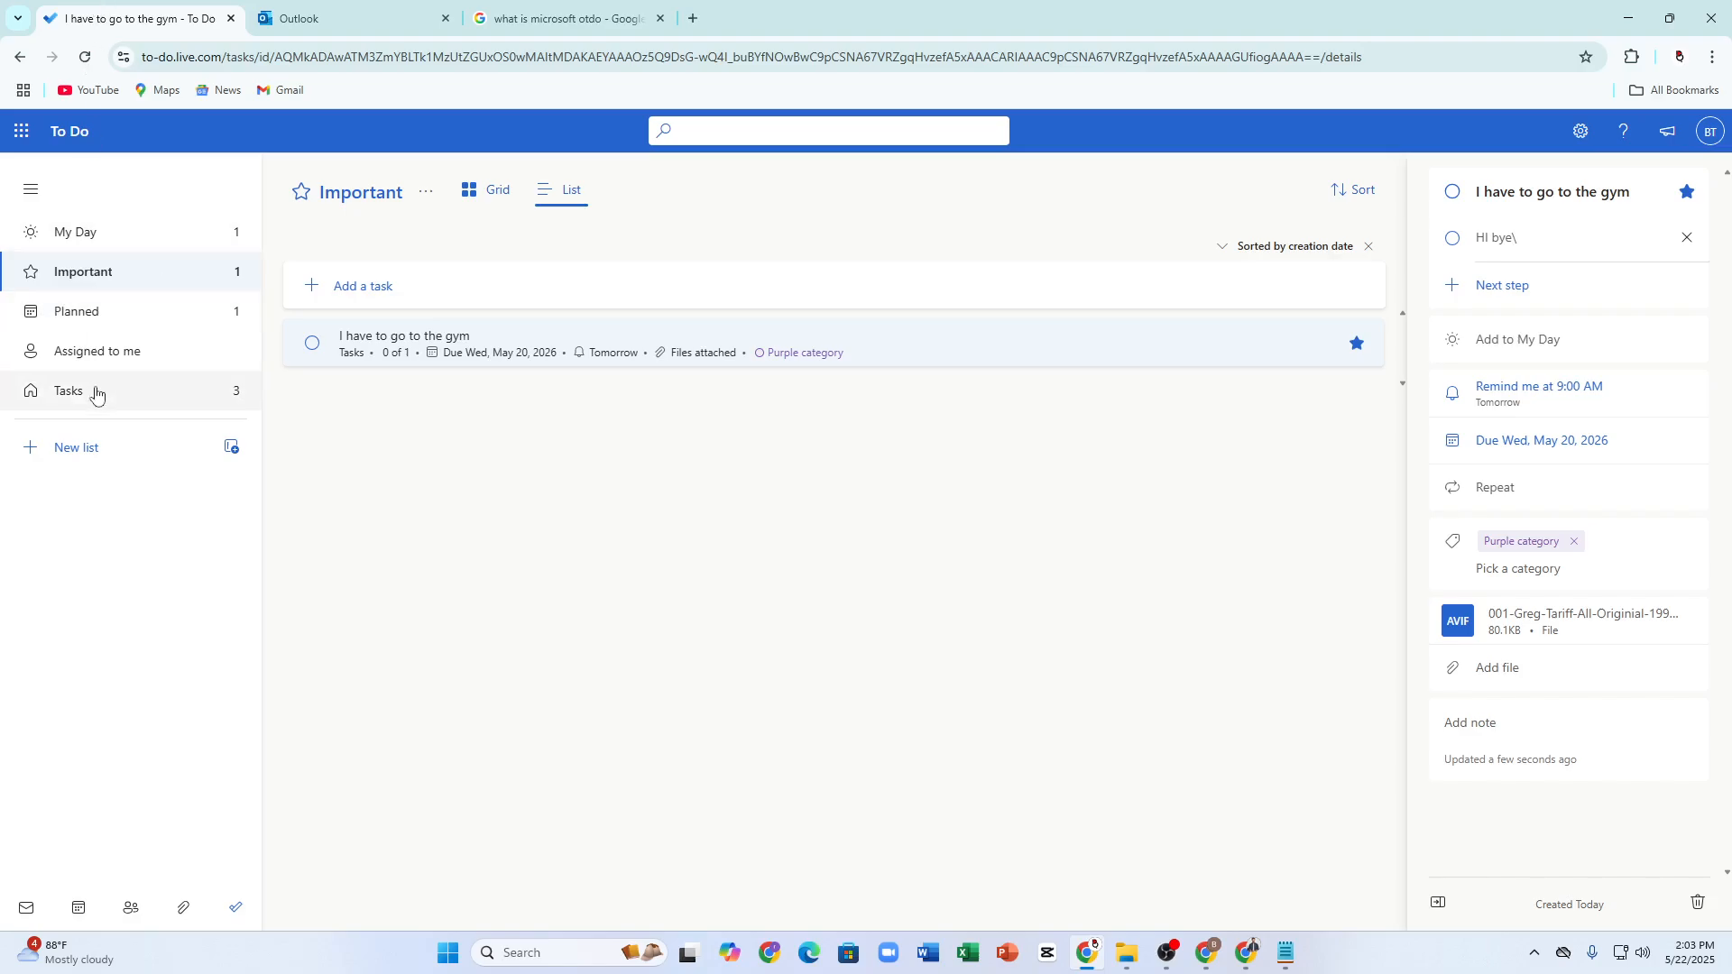
pyautogui.click(88, 350)
pyautogui.click(429, 343)
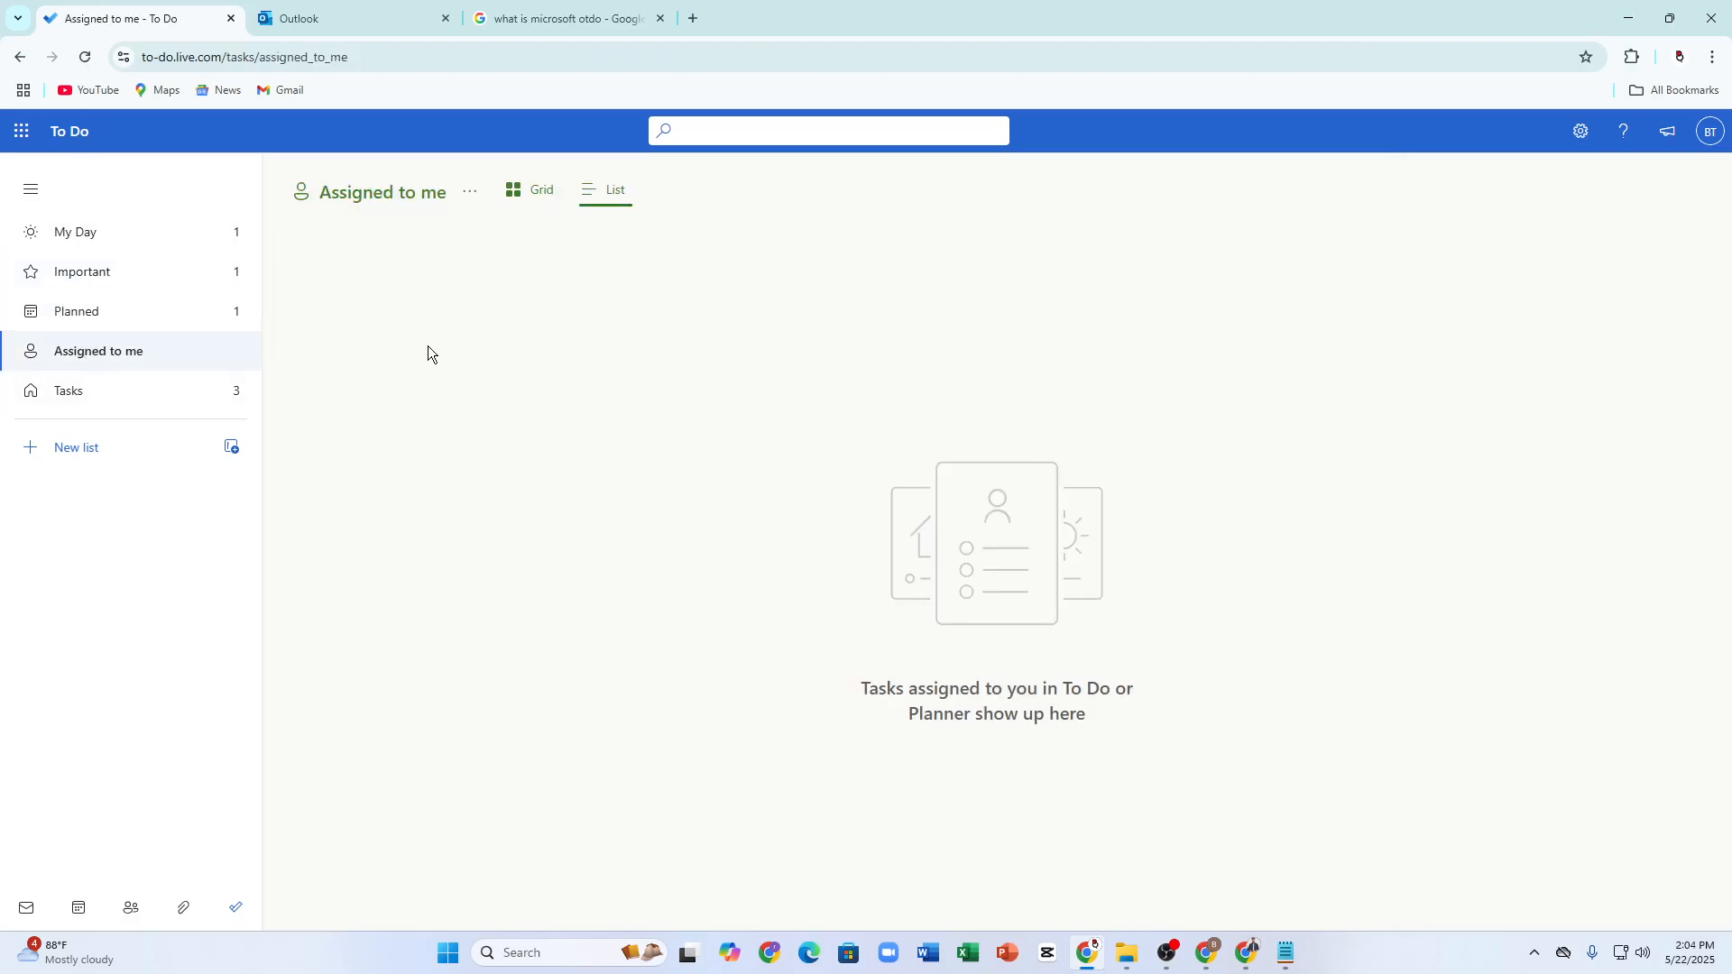
pyautogui.click(18, 407)
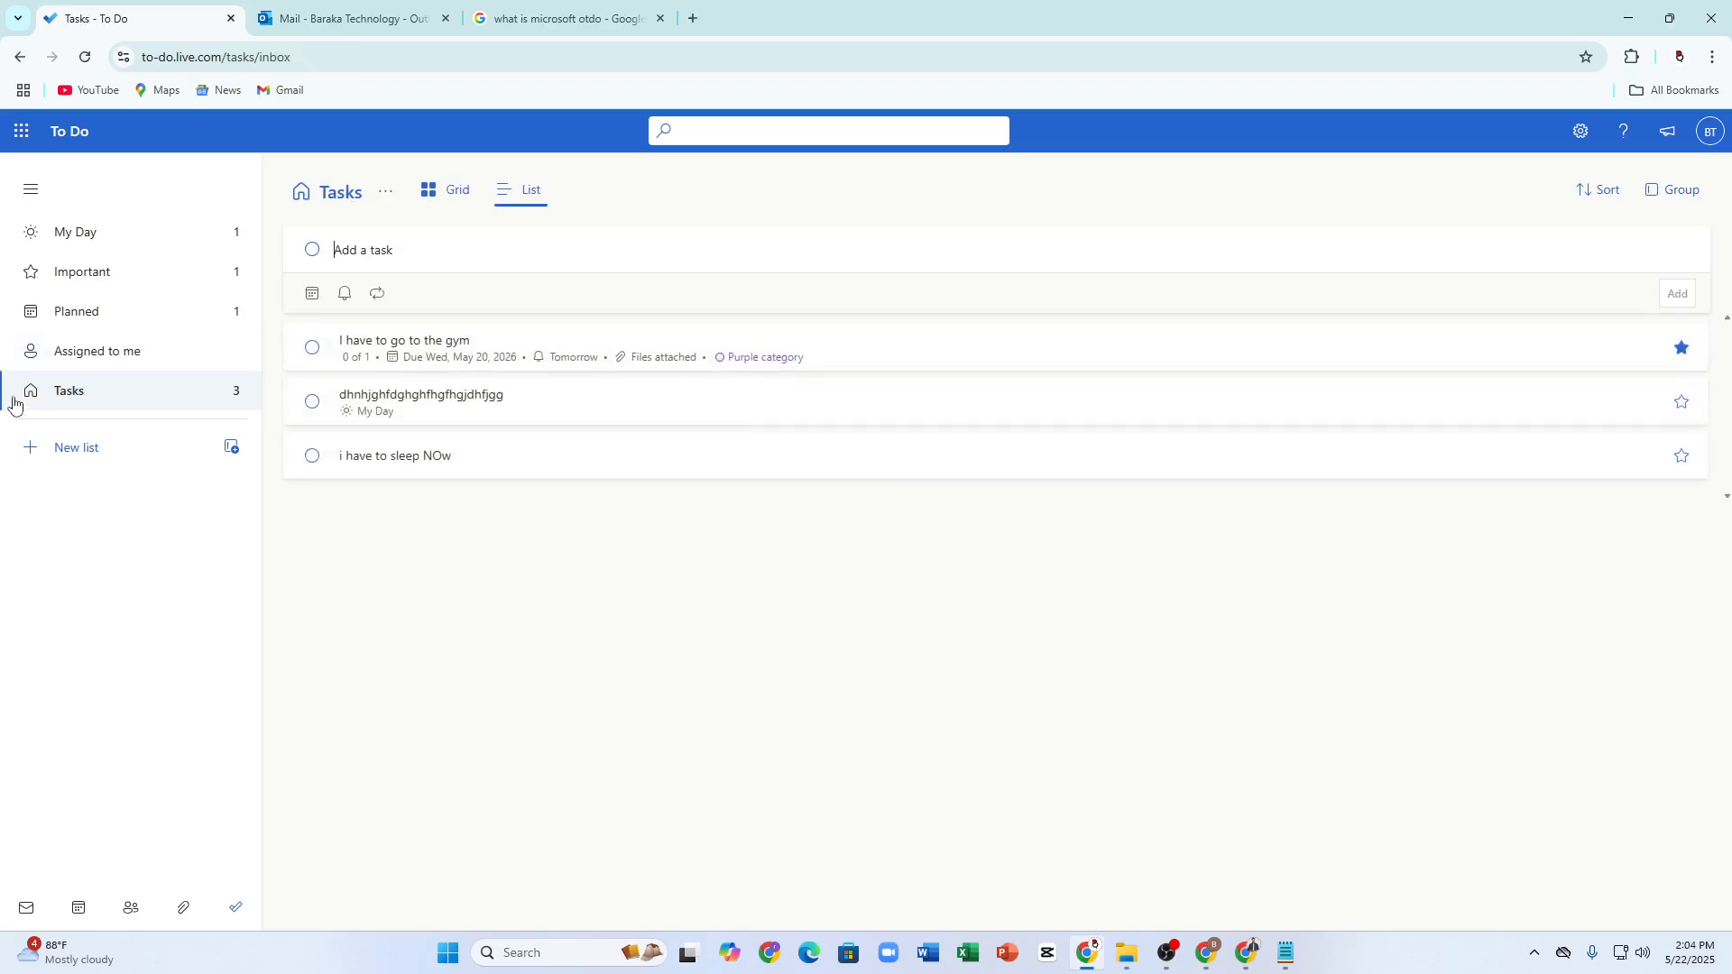
pyautogui.click(460, 364)
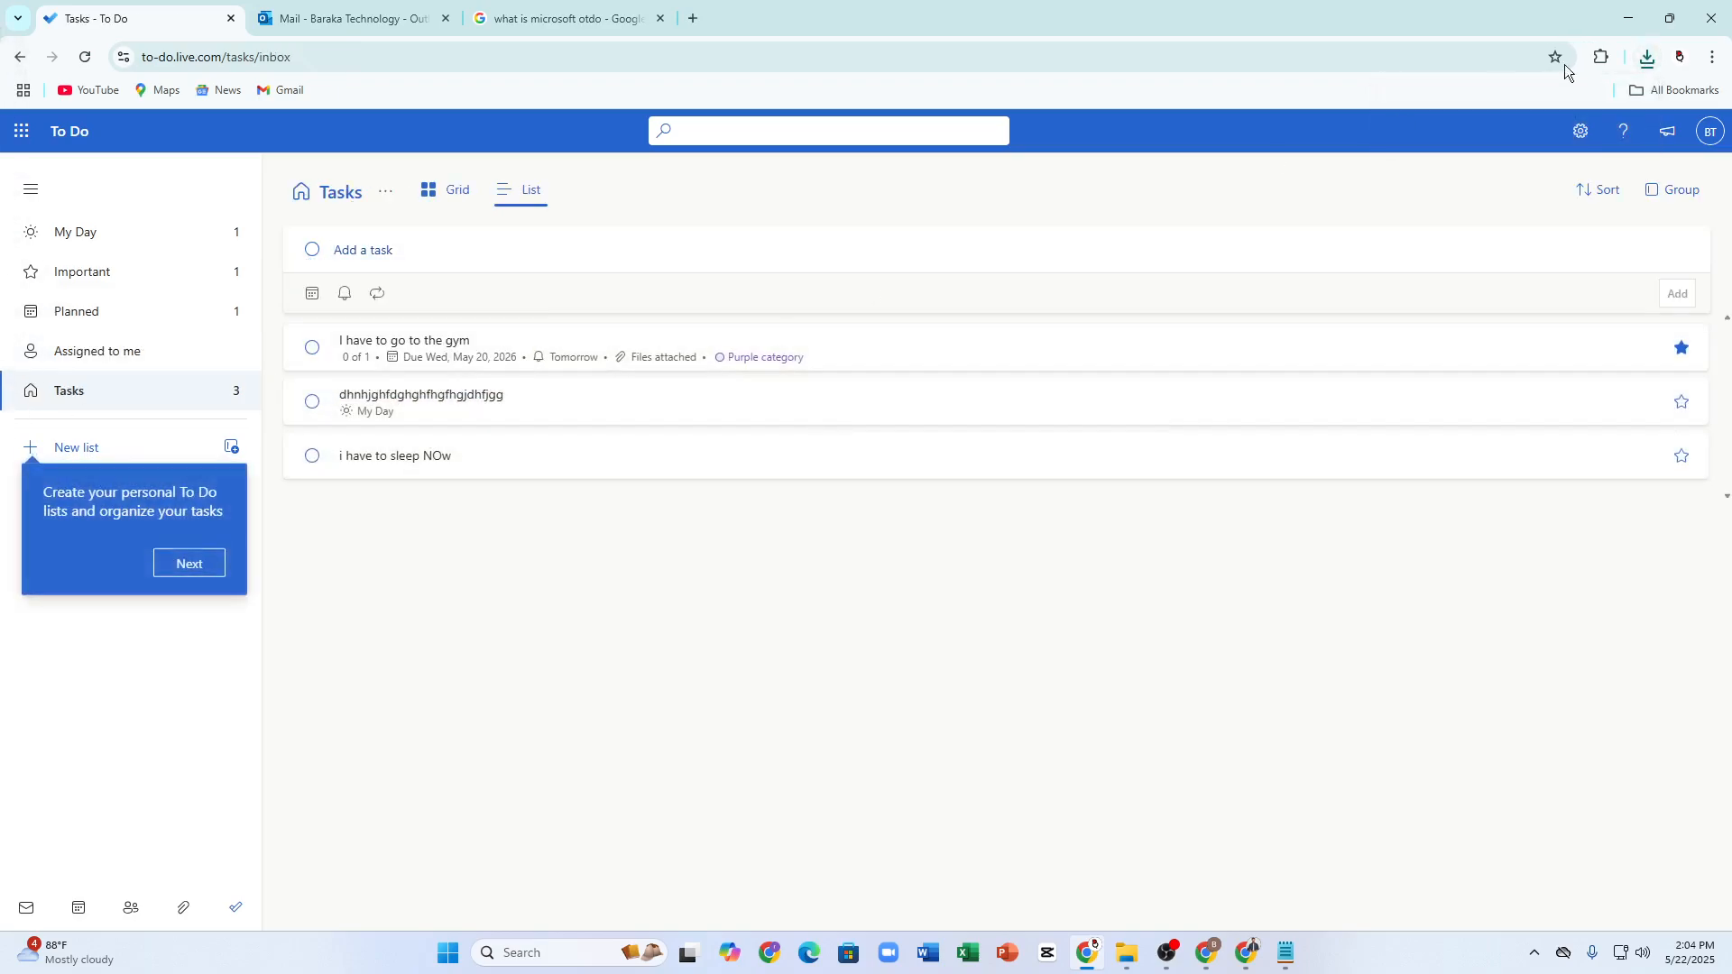
# - Check the recent downloads and the Outlook page, and close the Google search page before returning to To Do
pyautogui.click(1648, 56)
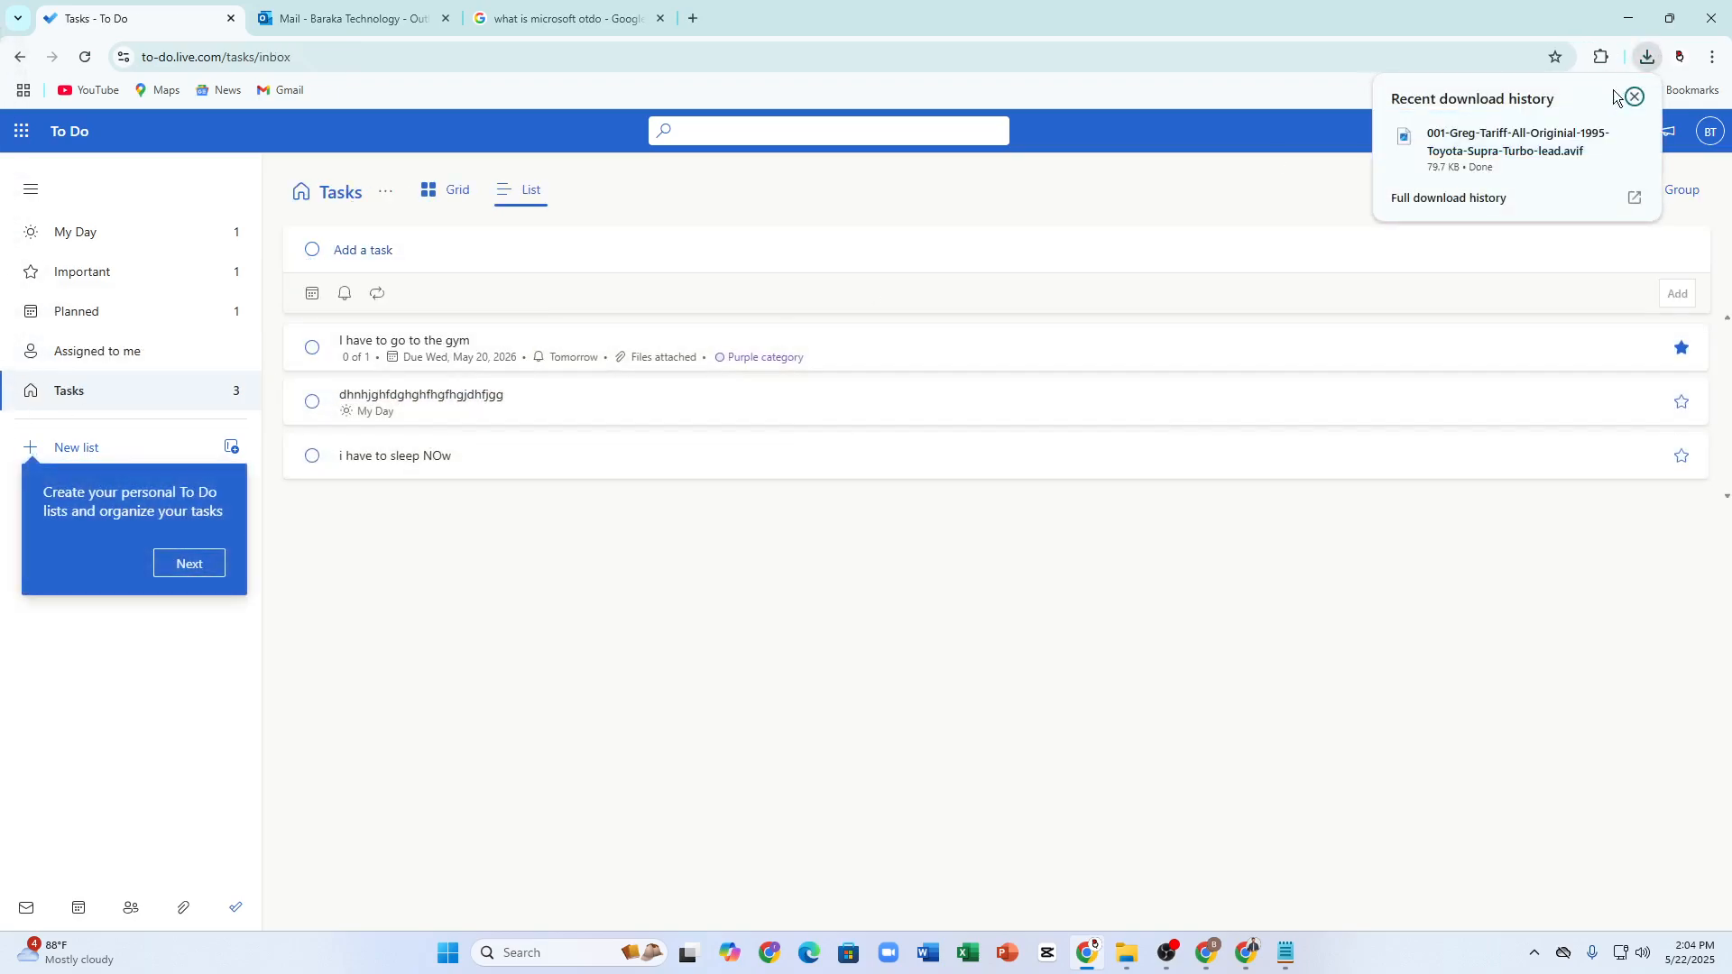
pyautogui.click(347, 18)
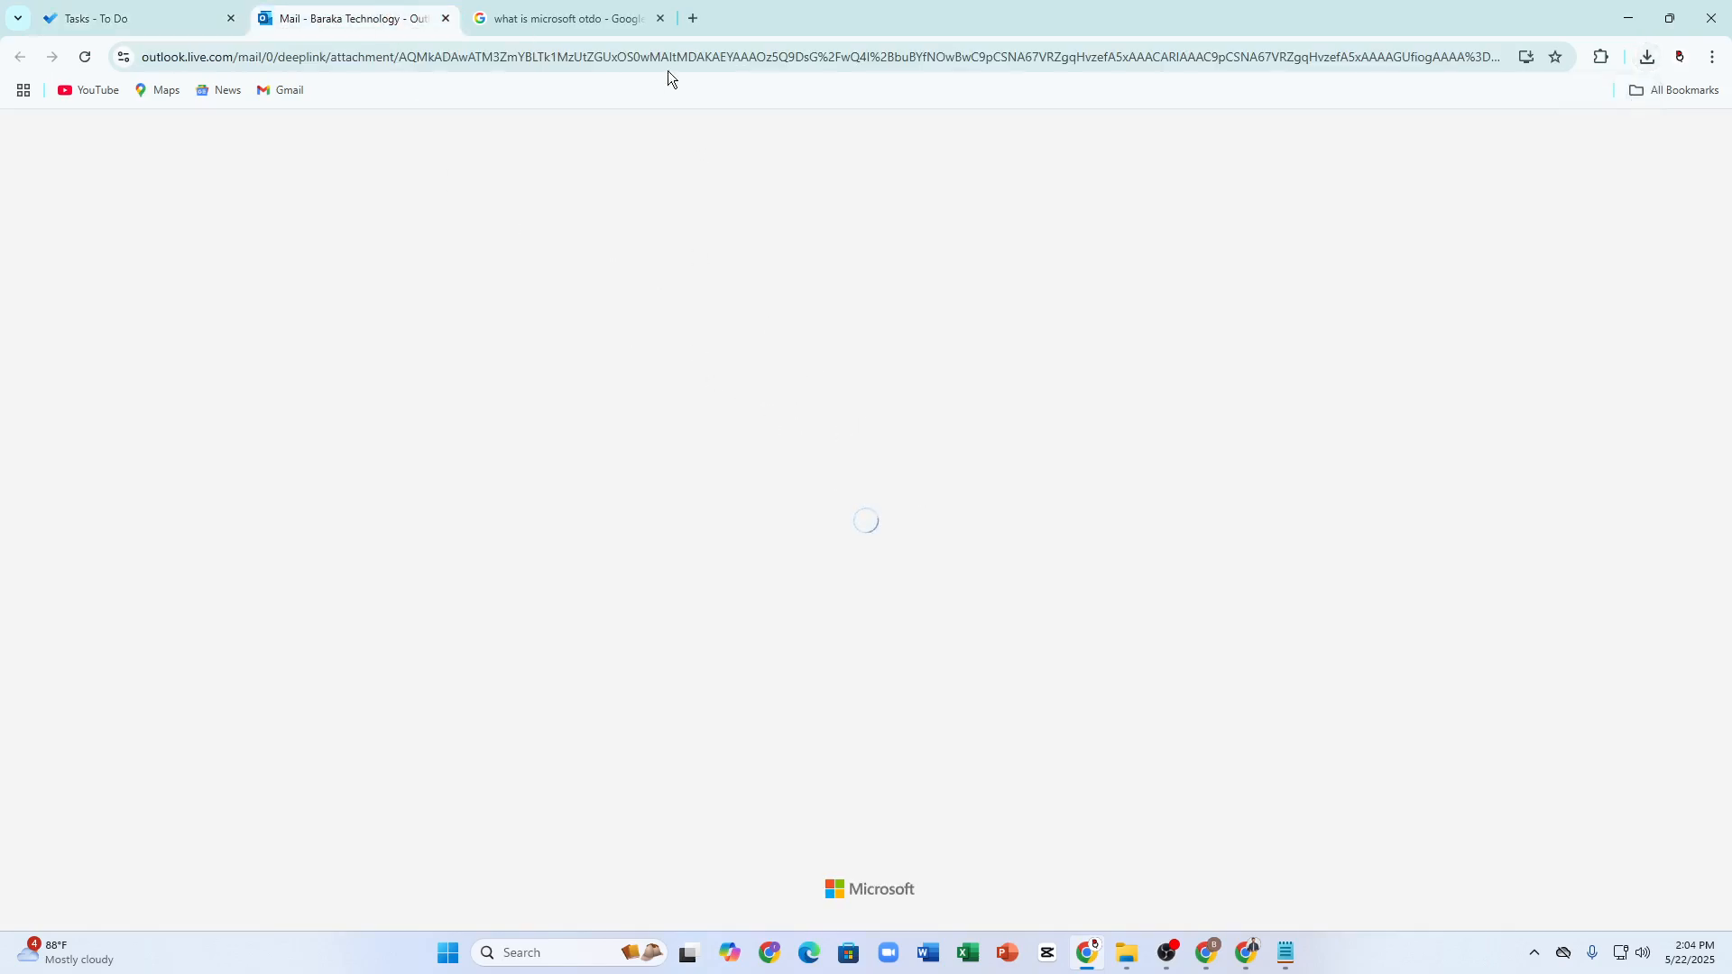
pyautogui.click(661, 18)
pyautogui.click(194, 16)
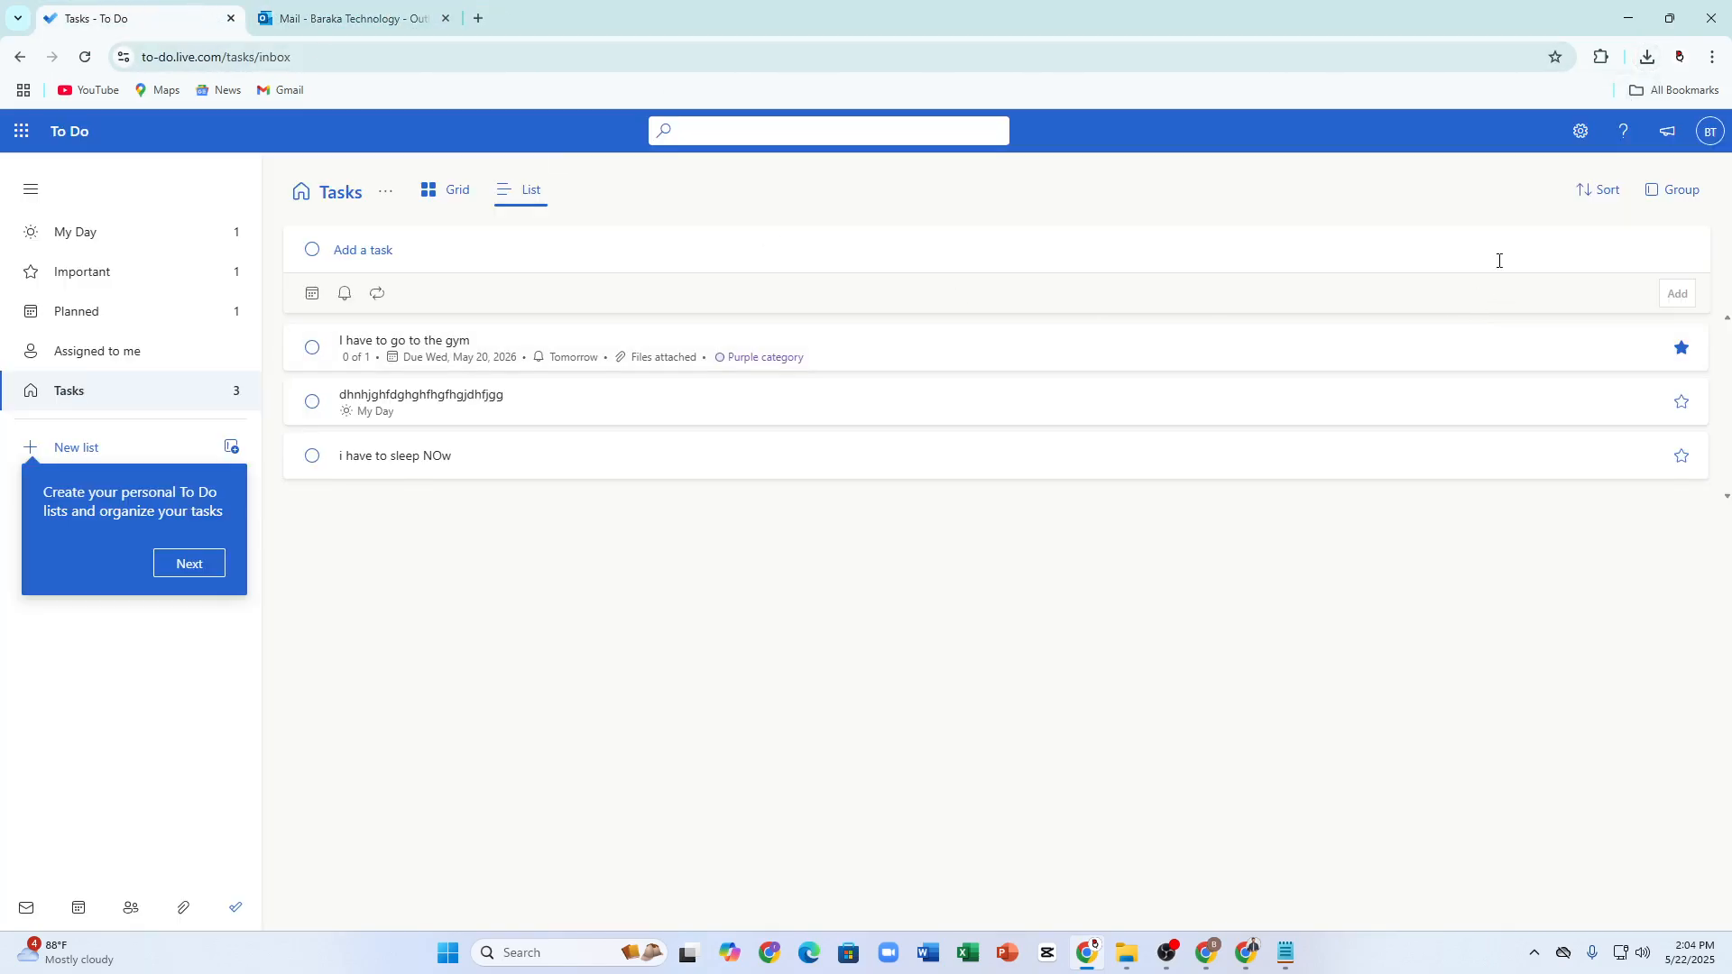
# - View the downloaded Toyota Supra image, close it, and dismiss the tip about creating personal lists
pyautogui.click(1647, 57)
pyautogui.click(1571, 137)
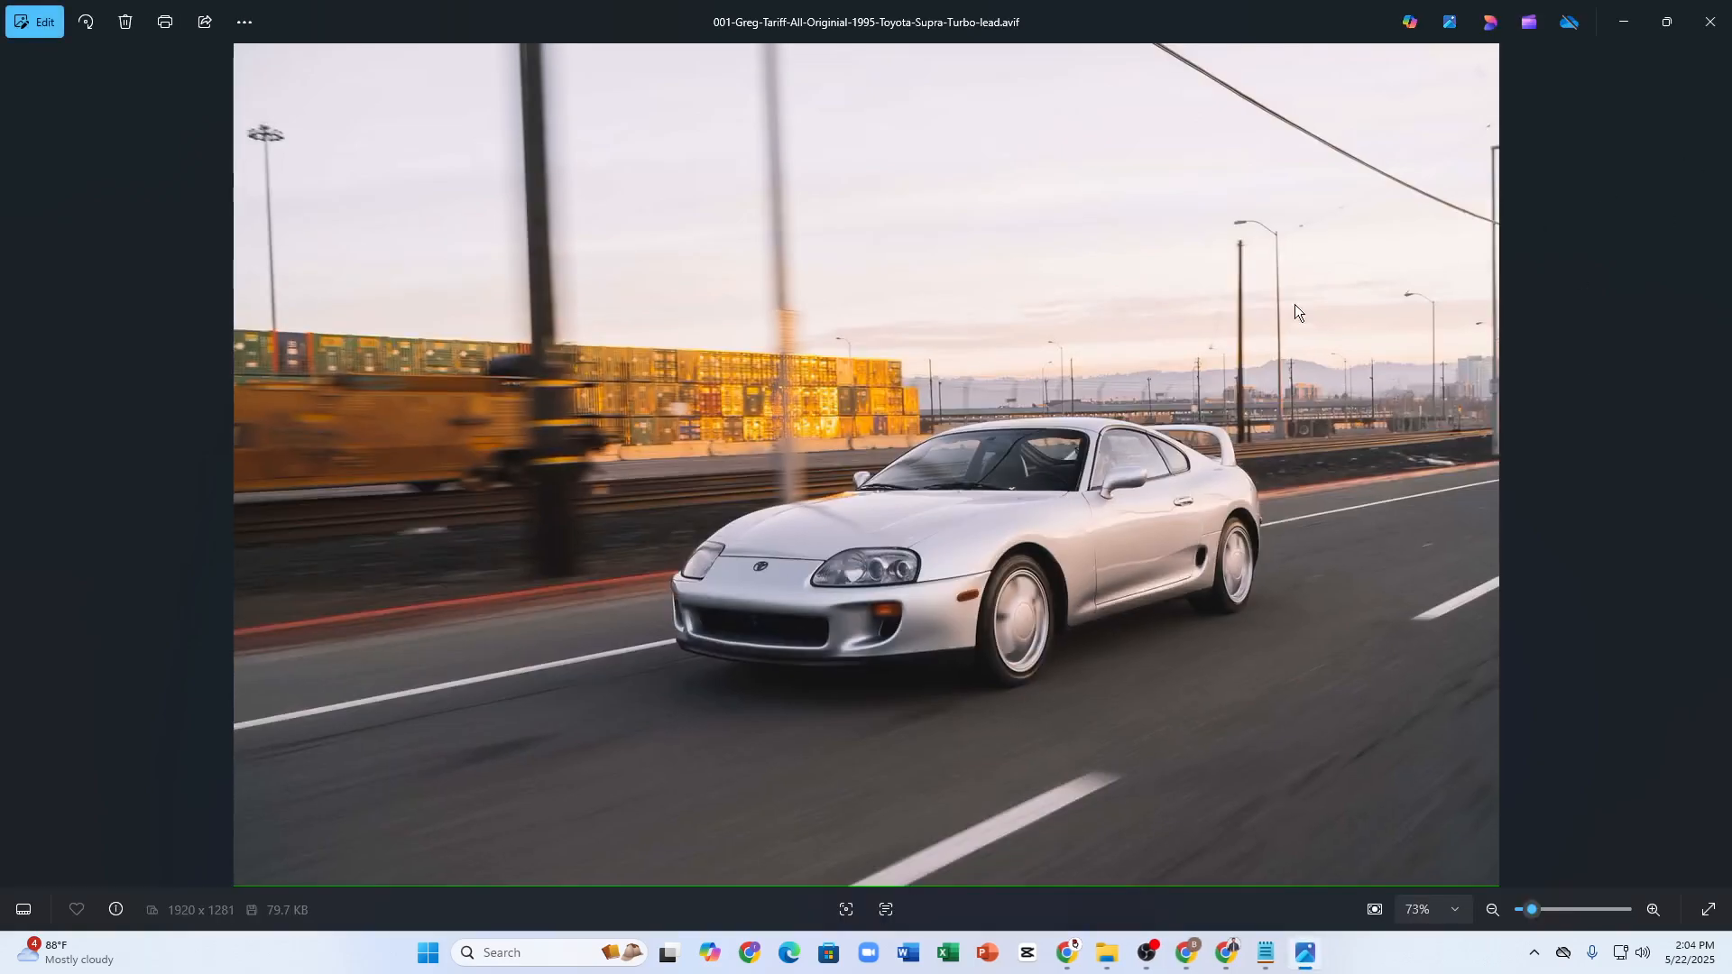
pyautogui.click(1710, 22)
pyautogui.click(204, 574)
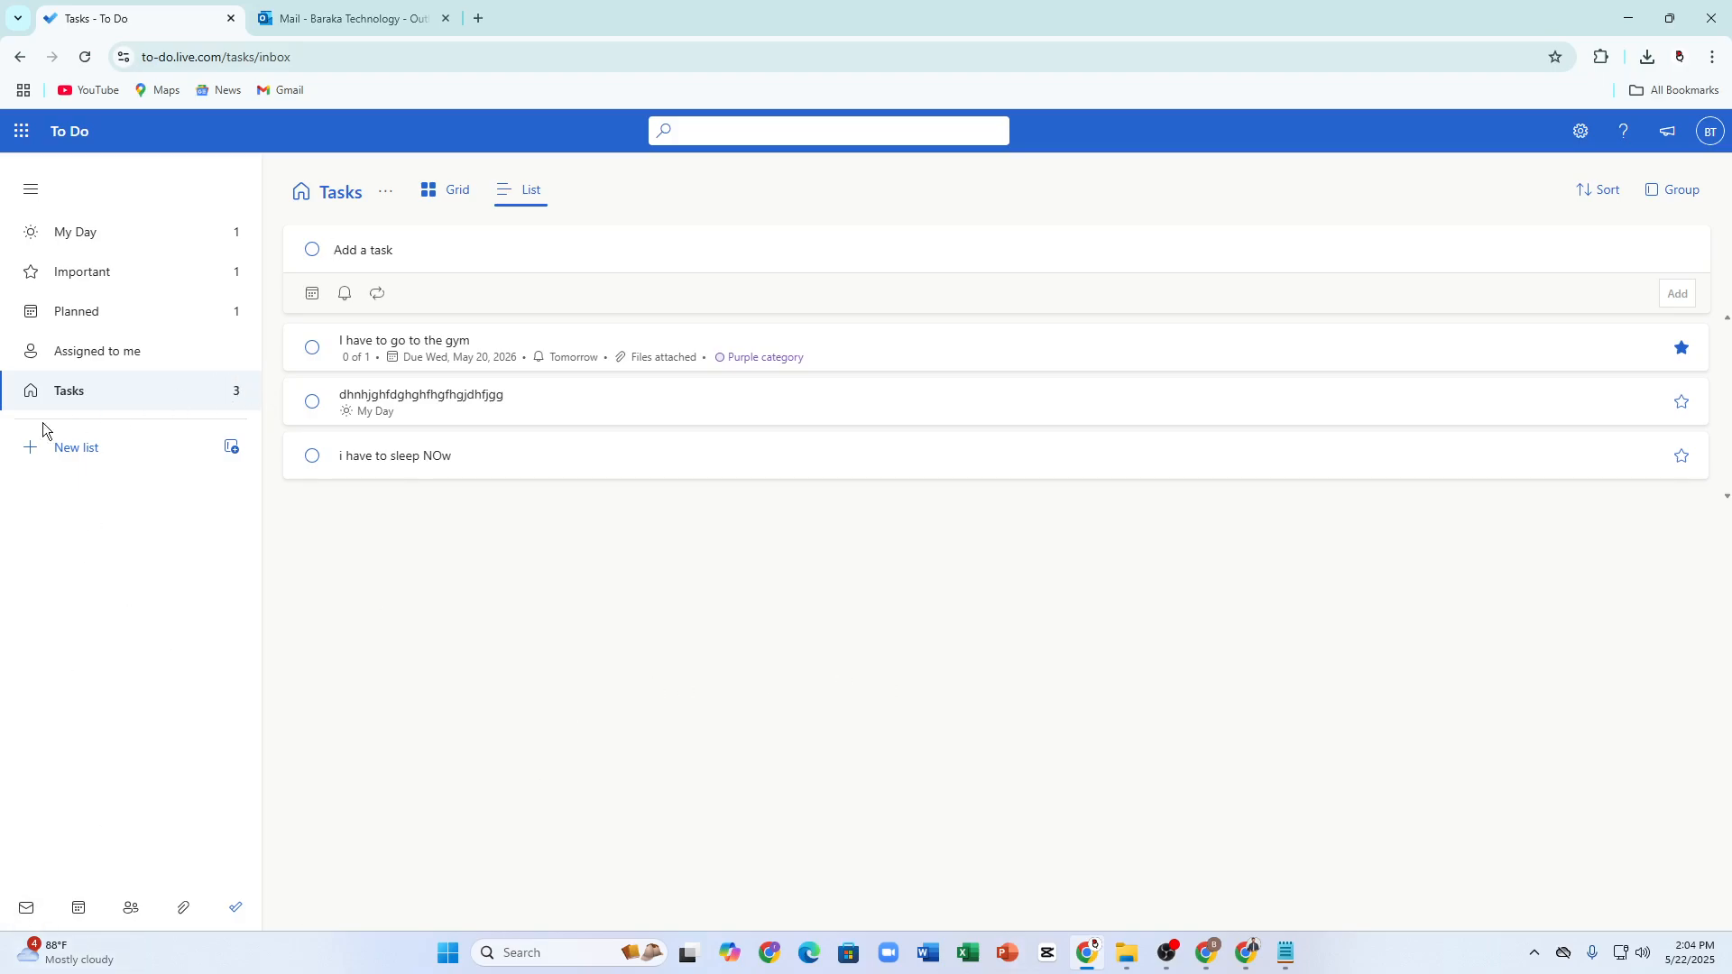
# - Create a list group named "Todays list"
pyautogui.click(29, 453)
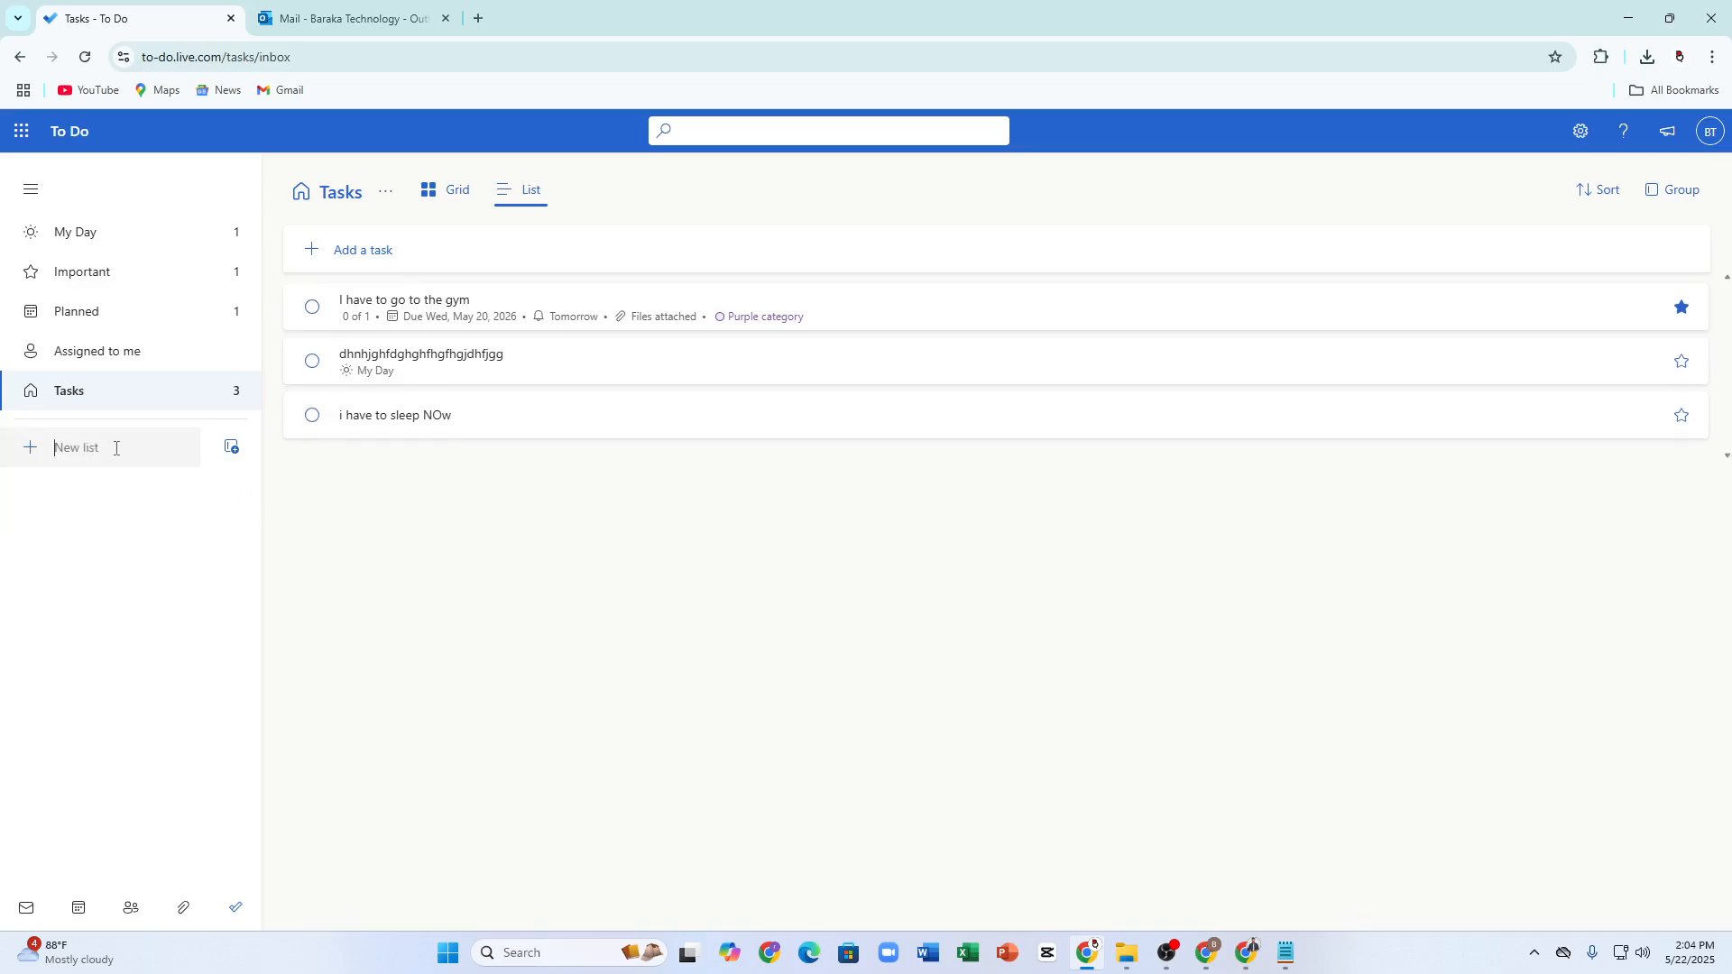
pyautogui.click(230, 448)
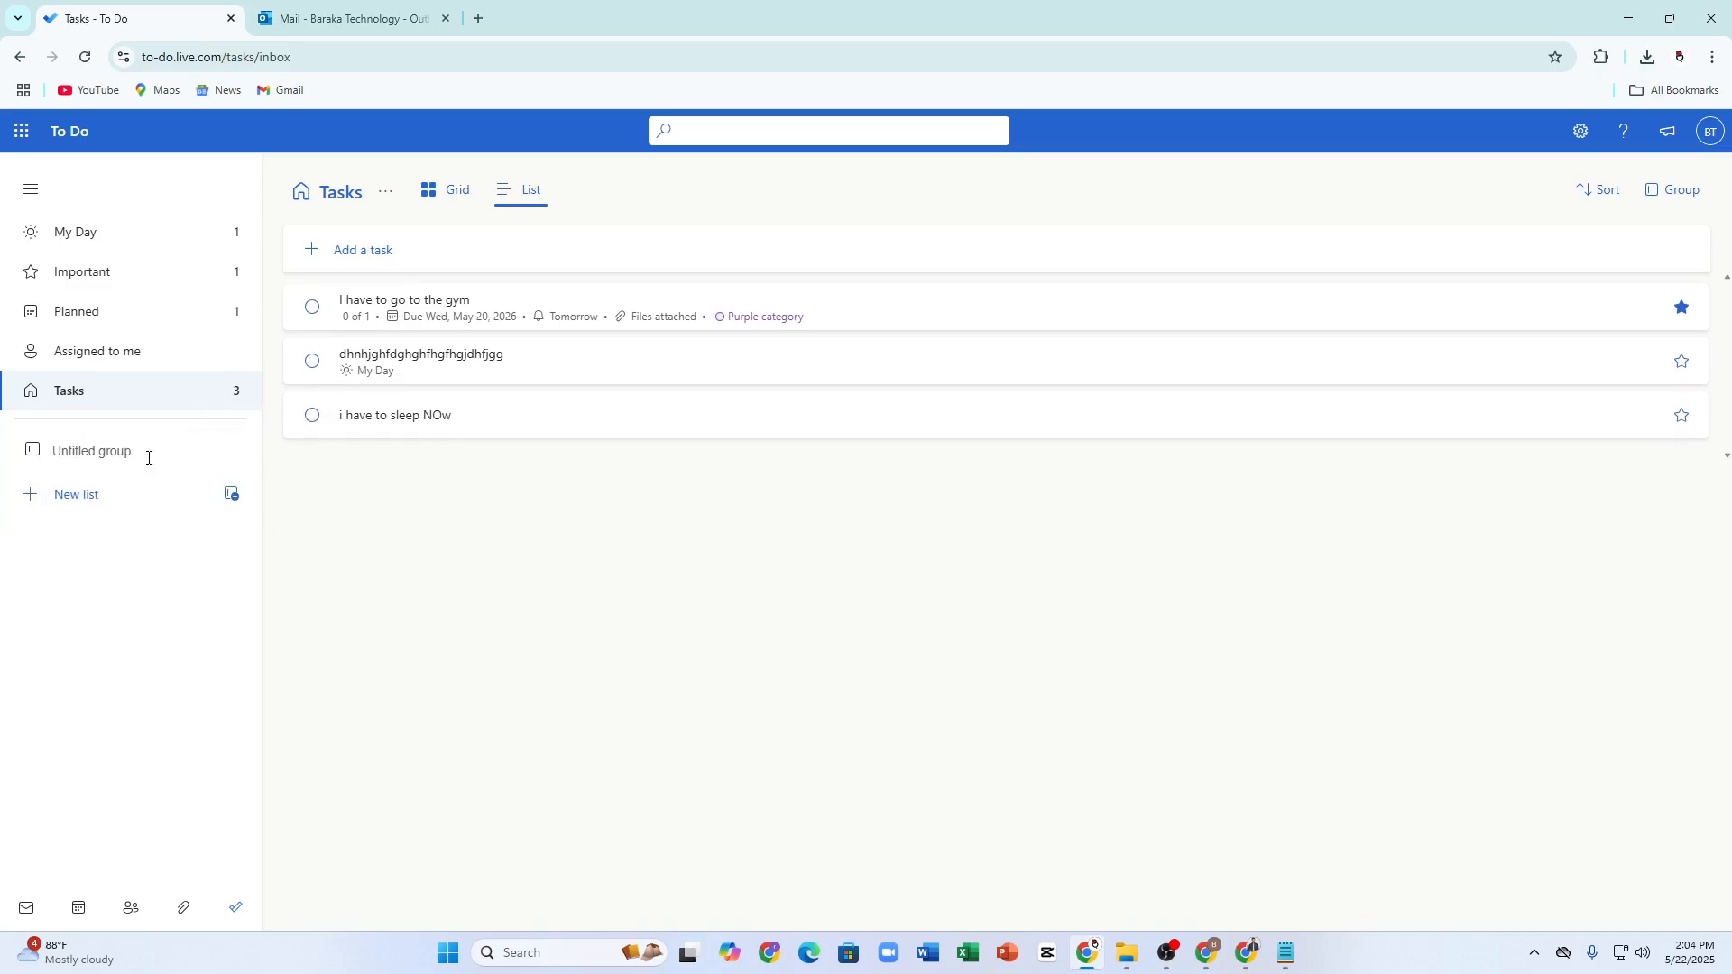
pyautogui.write('T')
pyautogui.press('BackSpace')
pyautogui.write('Todays list')
pyautogui.press('Return')
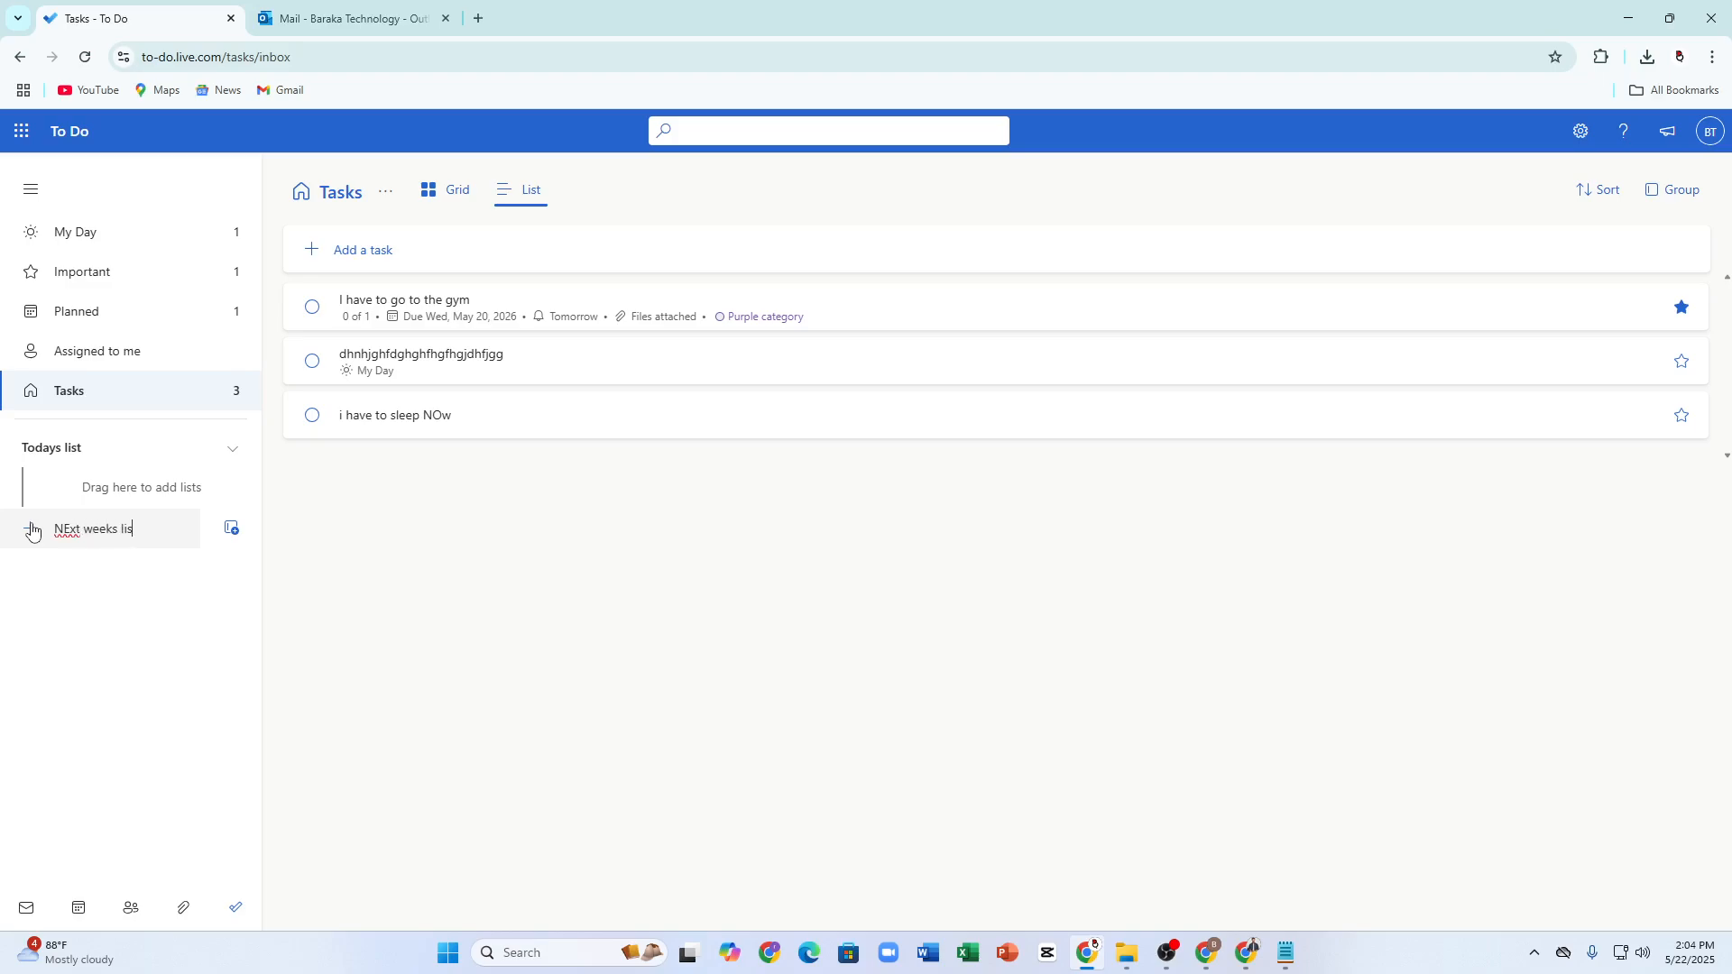
# - Create a list named "NExt weeks list", and collapse and re-expand the Todays list group
pyautogui.write('t')
pyautogui.press('Return')
pyautogui.click(107, 449)
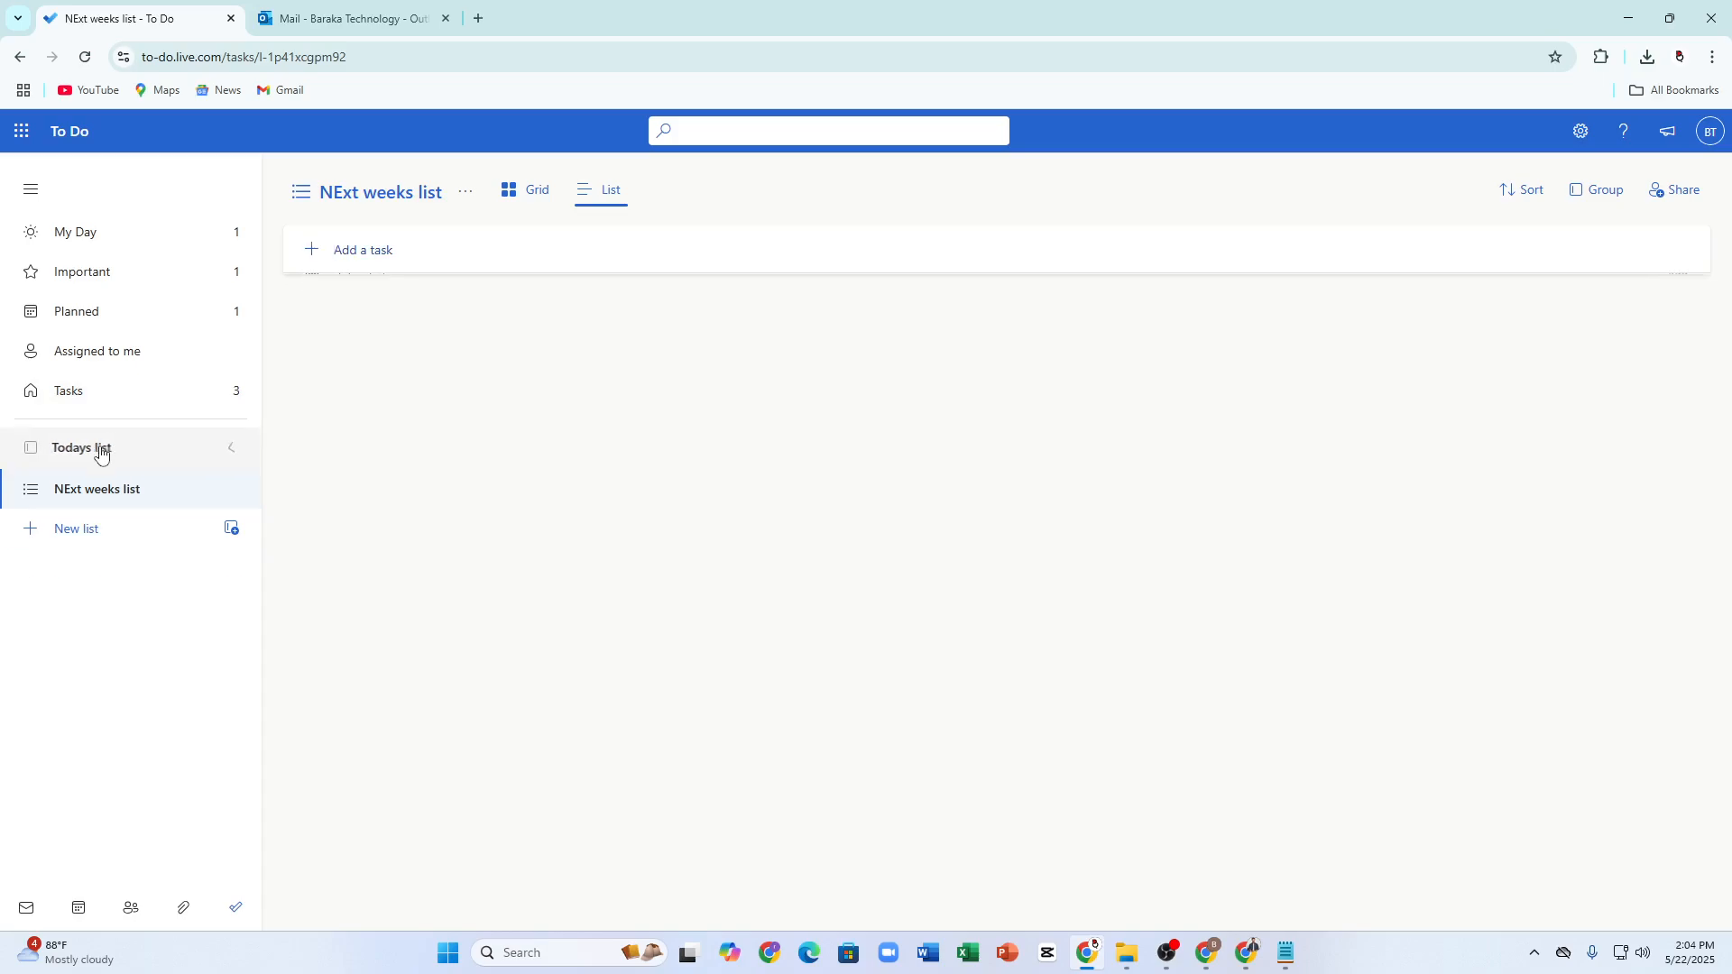
pyautogui.click(144, 453)
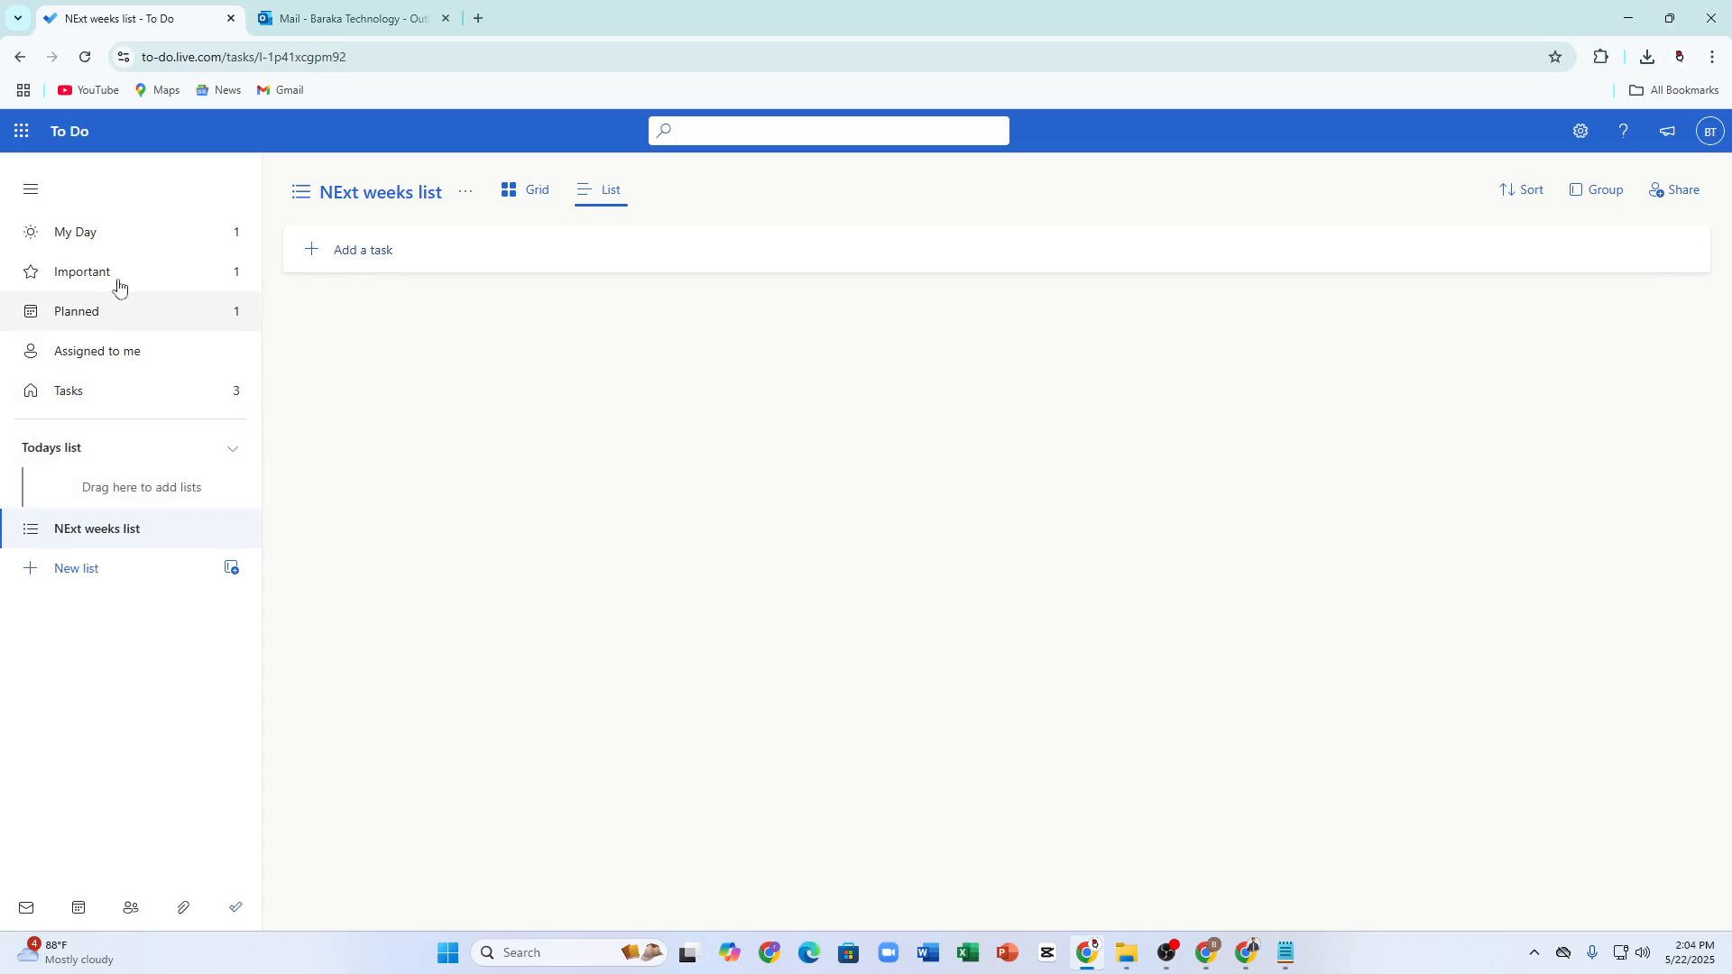
# - Try to move the gym task from the Important list into the Todays list group
pyautogui.click(113, 240)
pyautogui.click(156, 269)
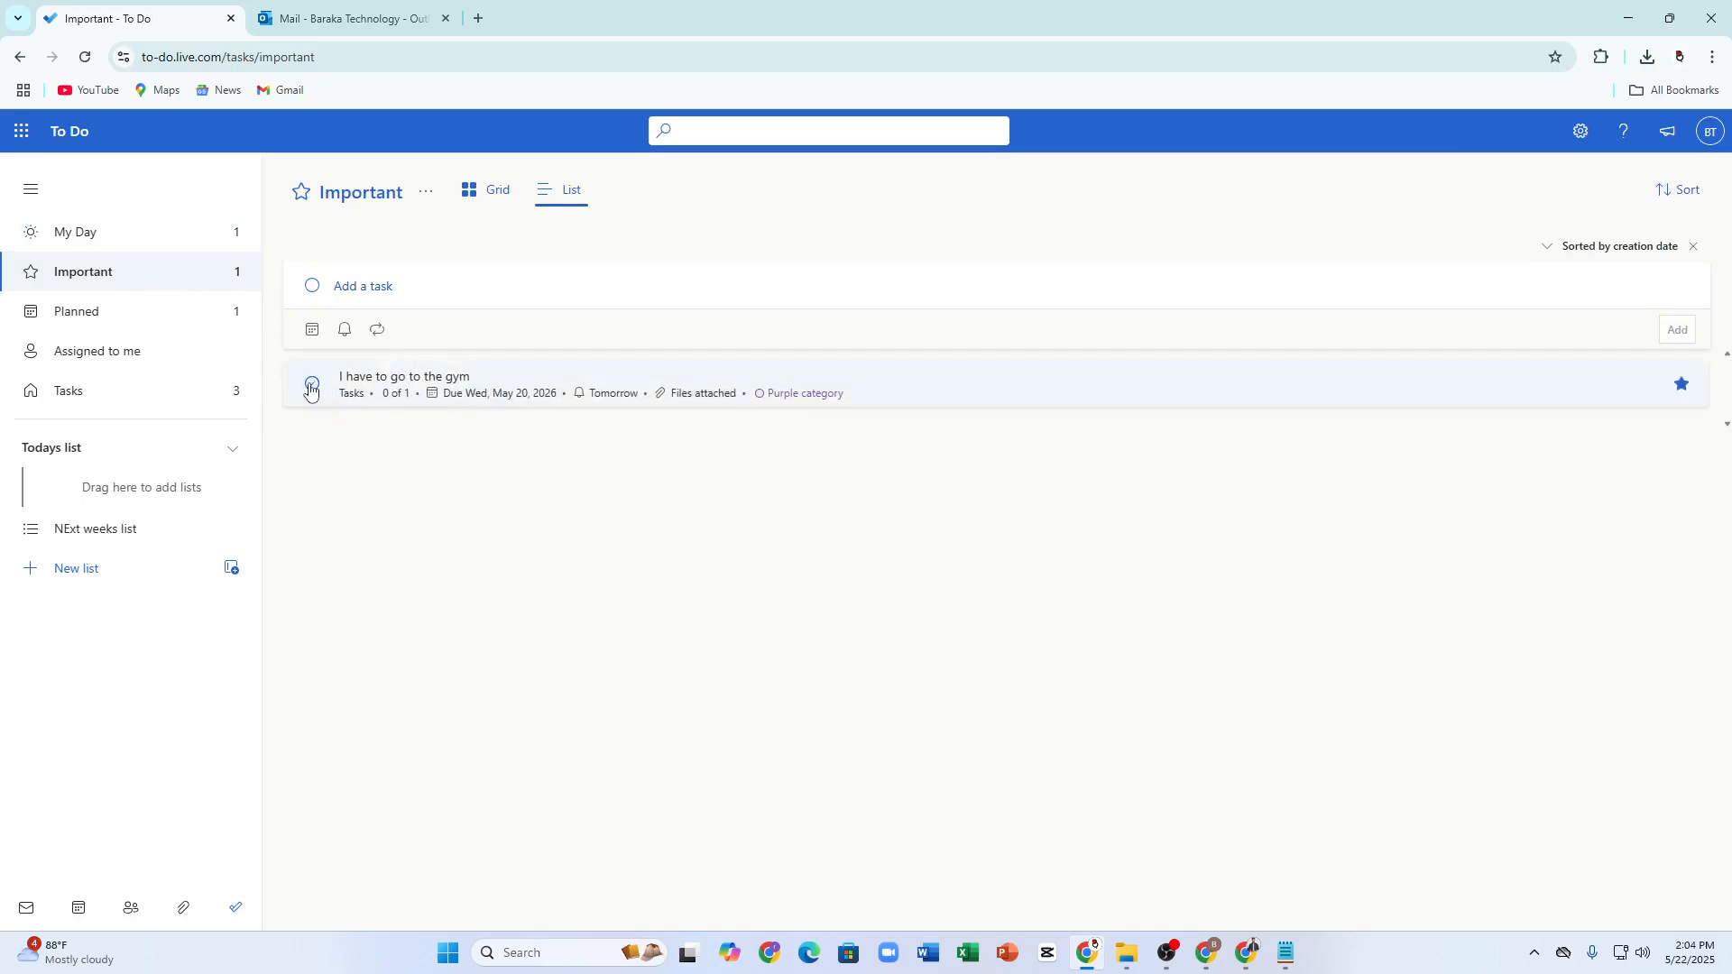
pyautogui.moveTo(311, 390); pyautogui.dragTo(149, 469)
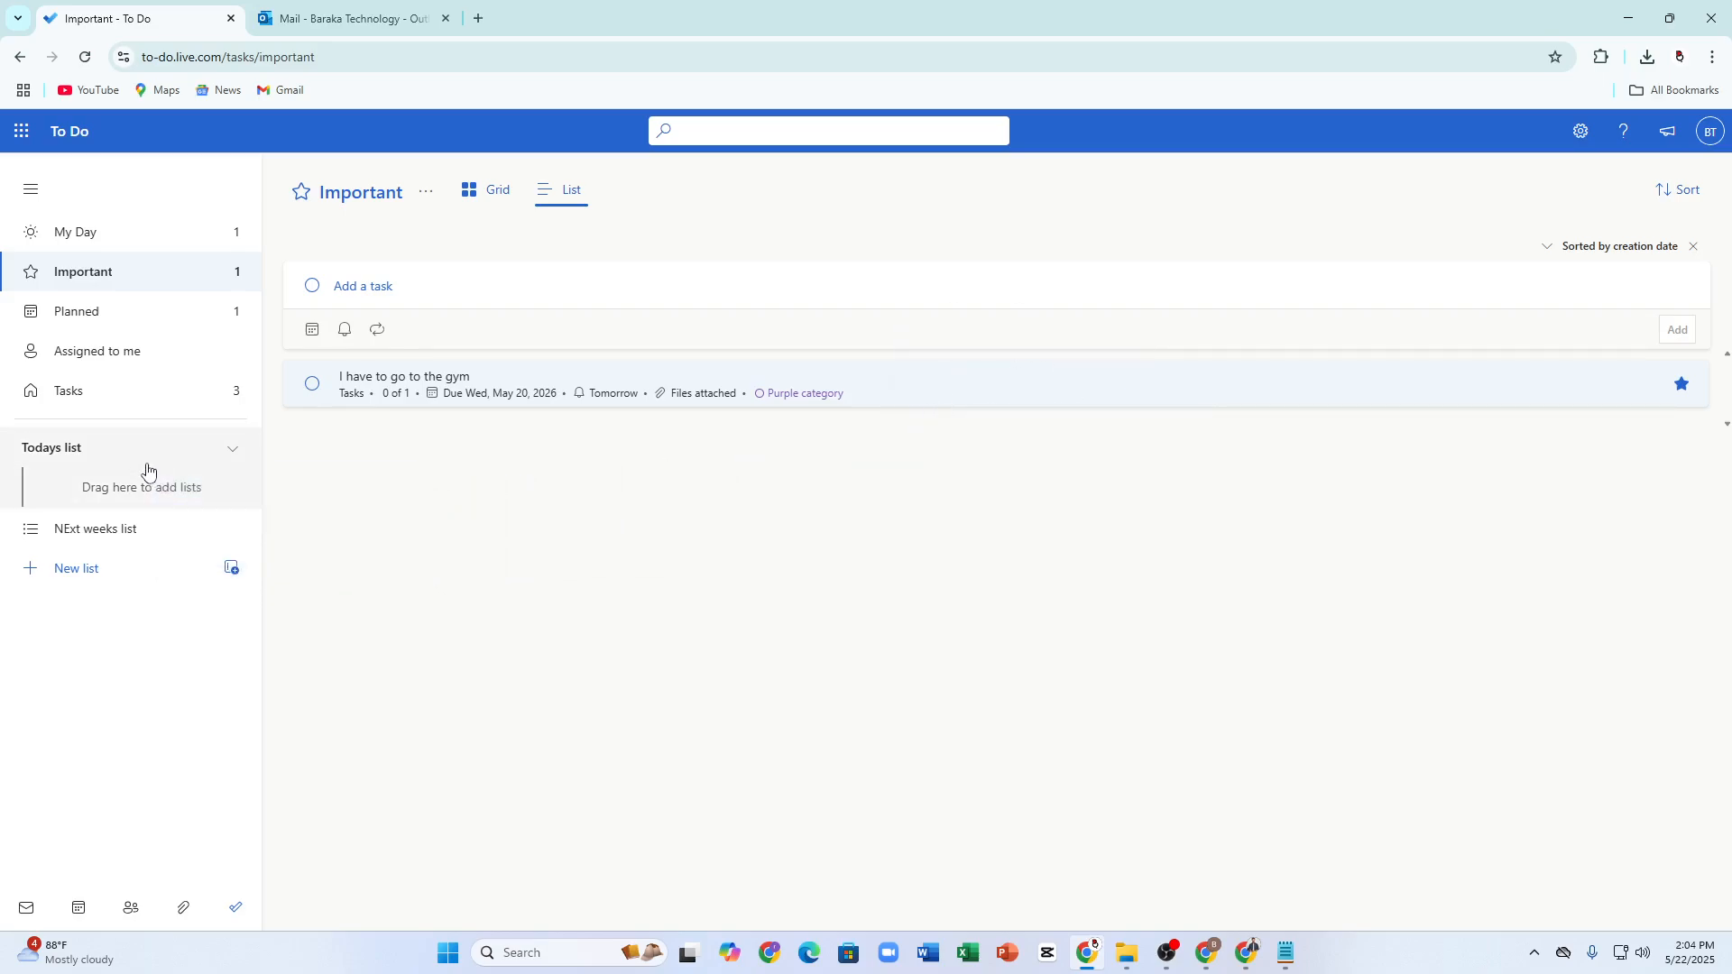
pyautogui.moveTo(684, 404); pyautogui.dragTo(39, 474)
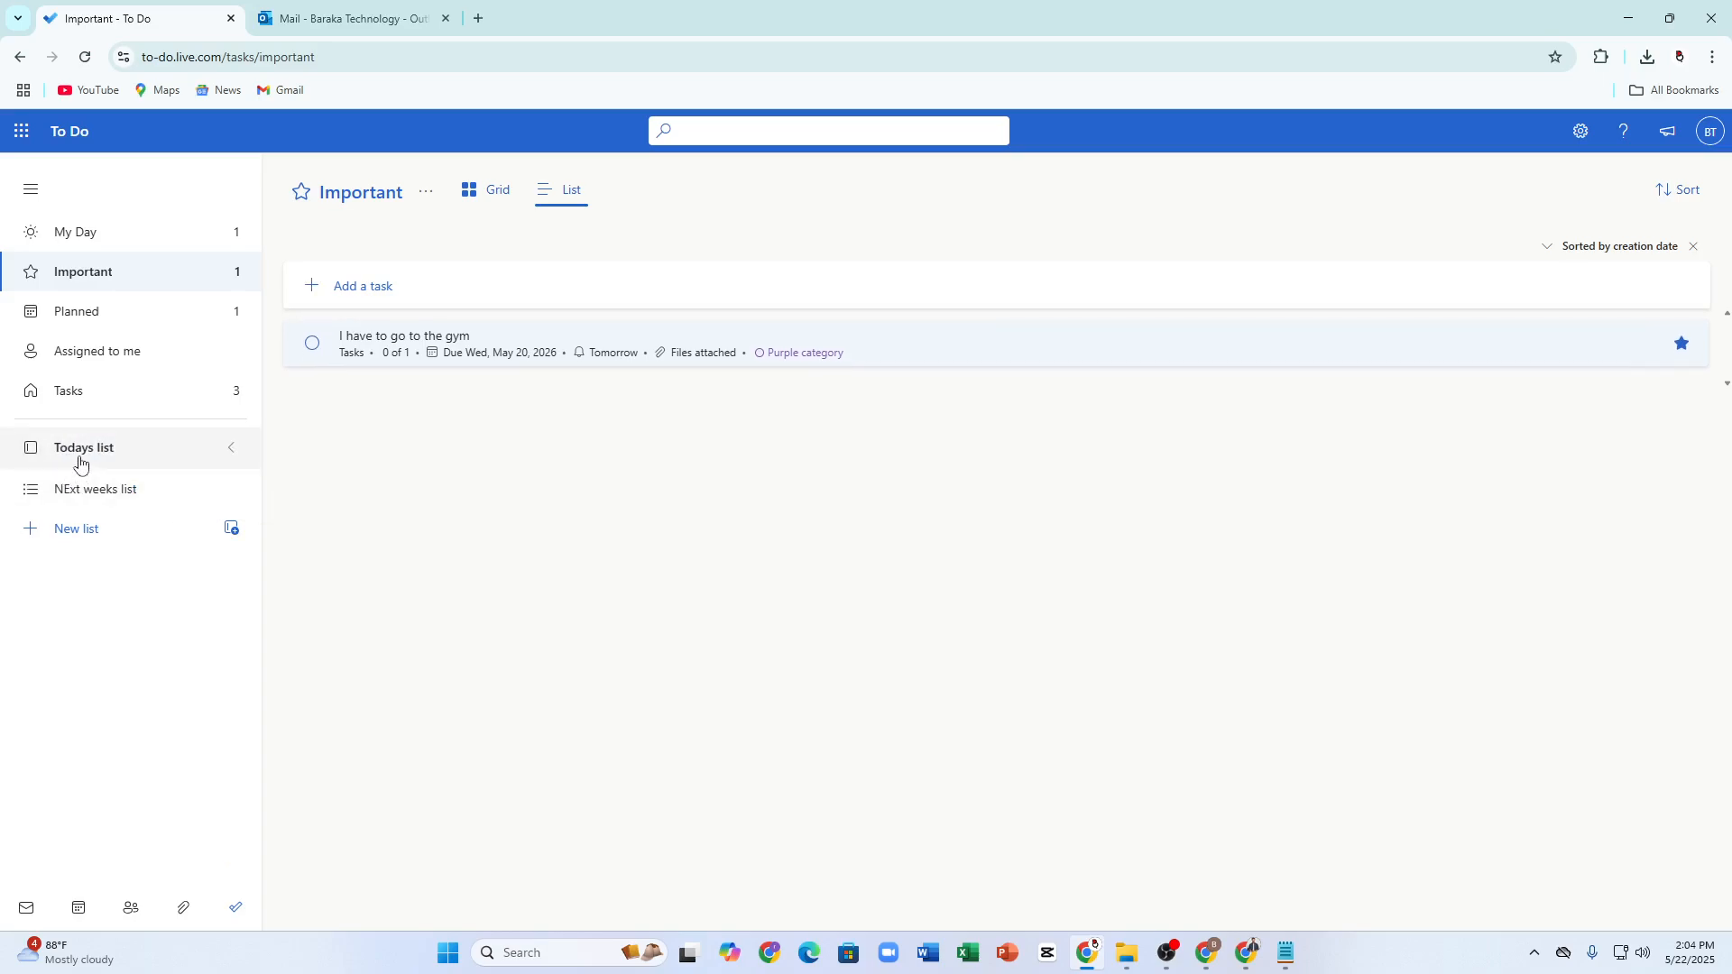
pyautogui.click(80, 456)
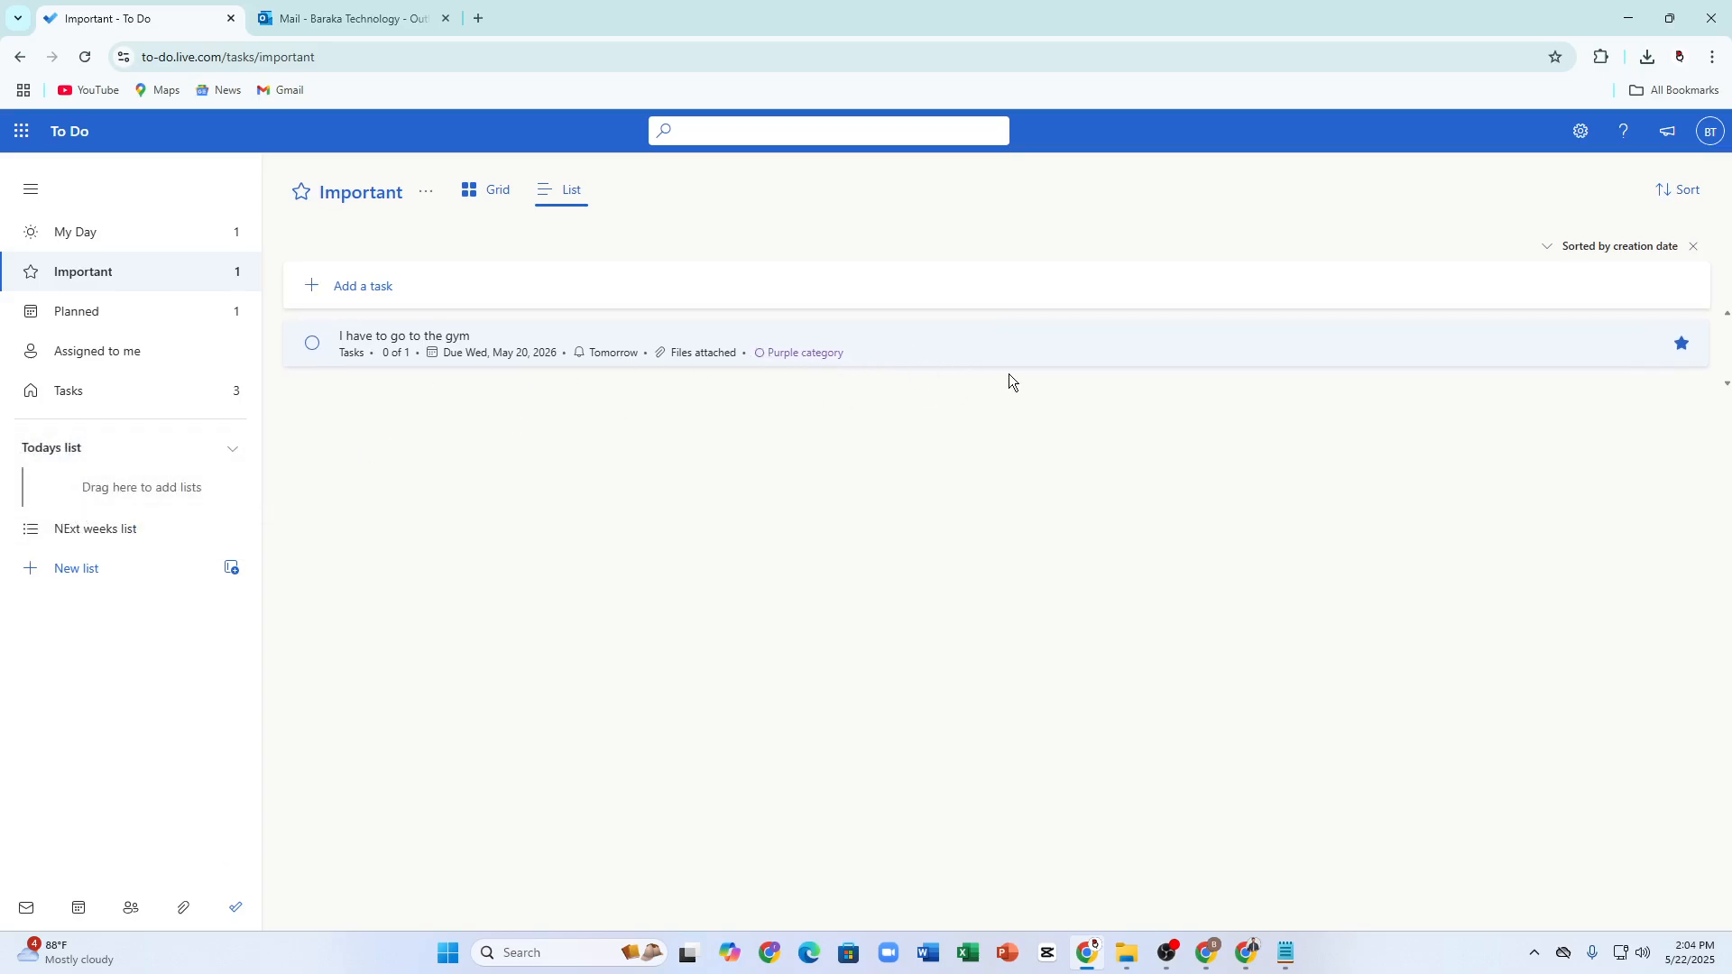
pyautogui.moveTo(1011, 358); pyautogui.dragTo(106, 449)
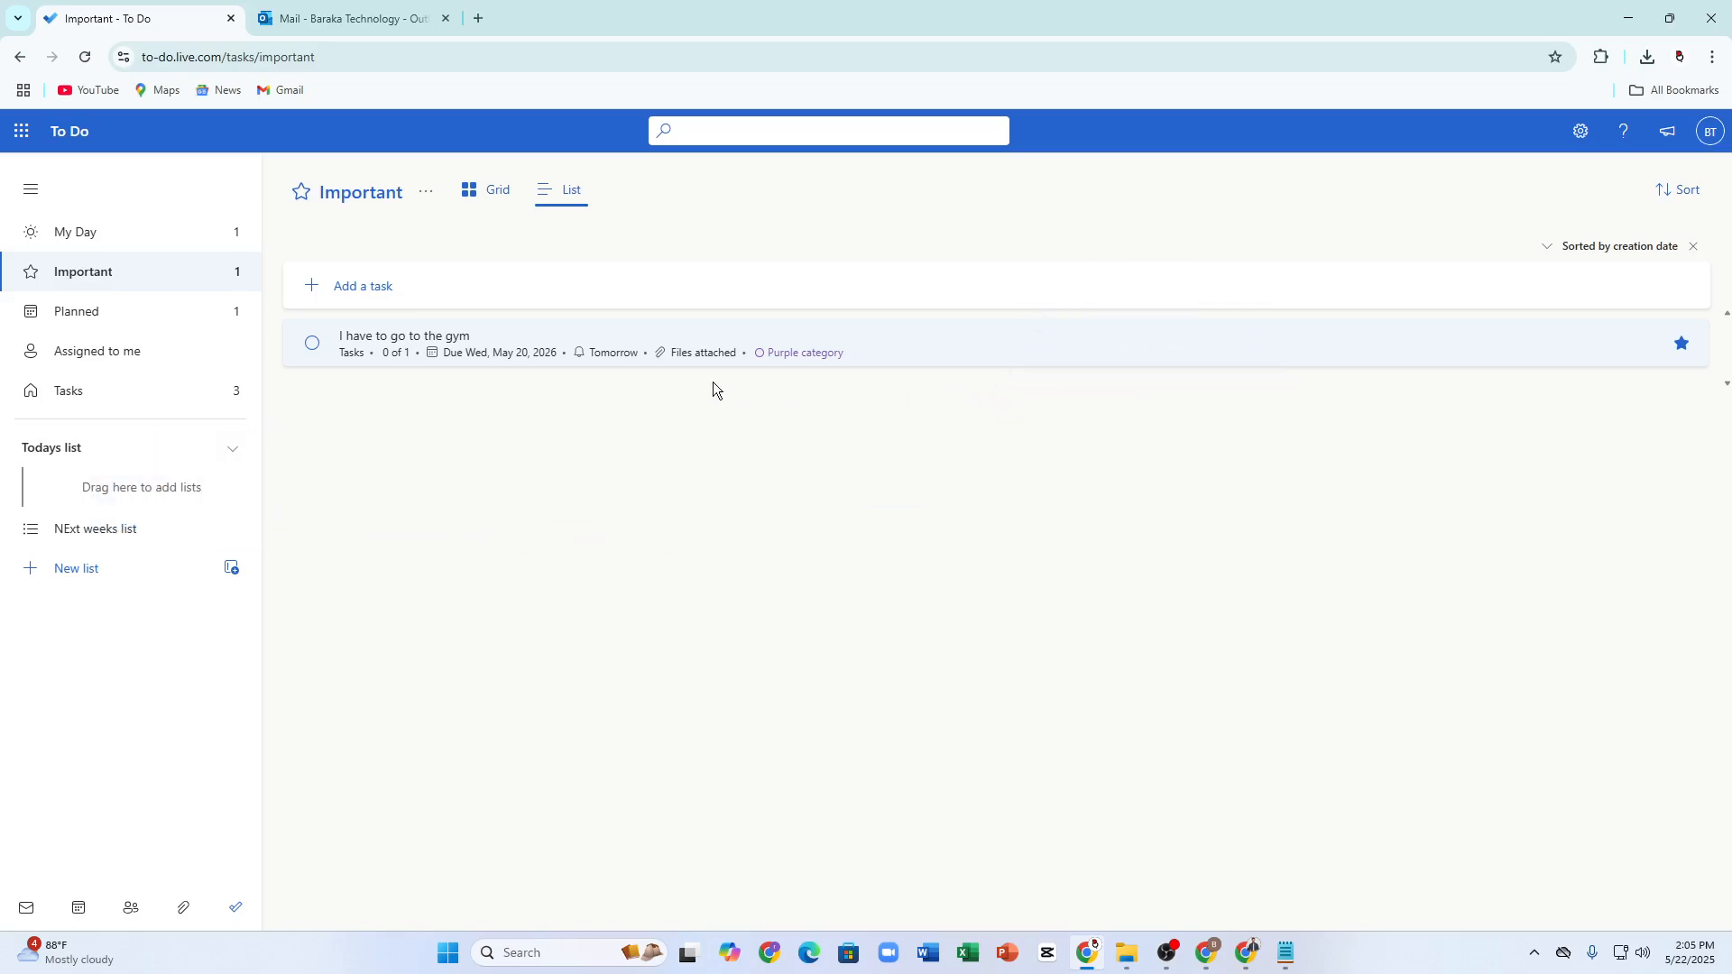
# - Open the NExt weeks list and collapse the Todays list group
pyautogui.click(85, 532)
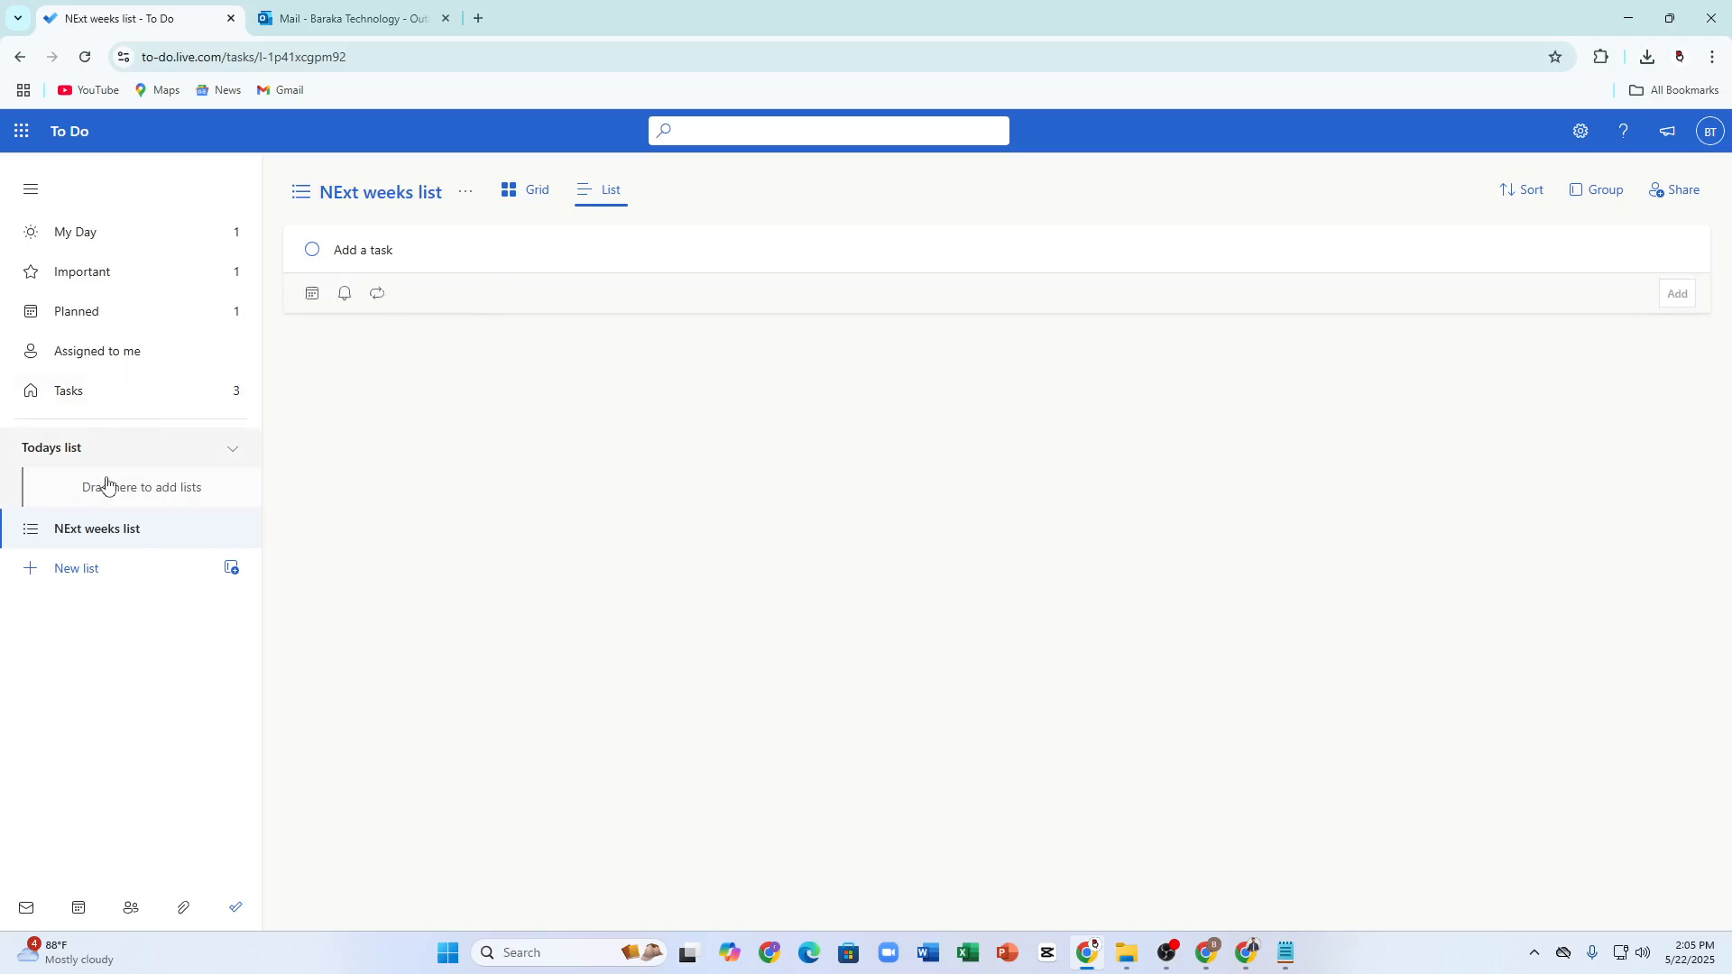
pyautogui.click(85, 449)
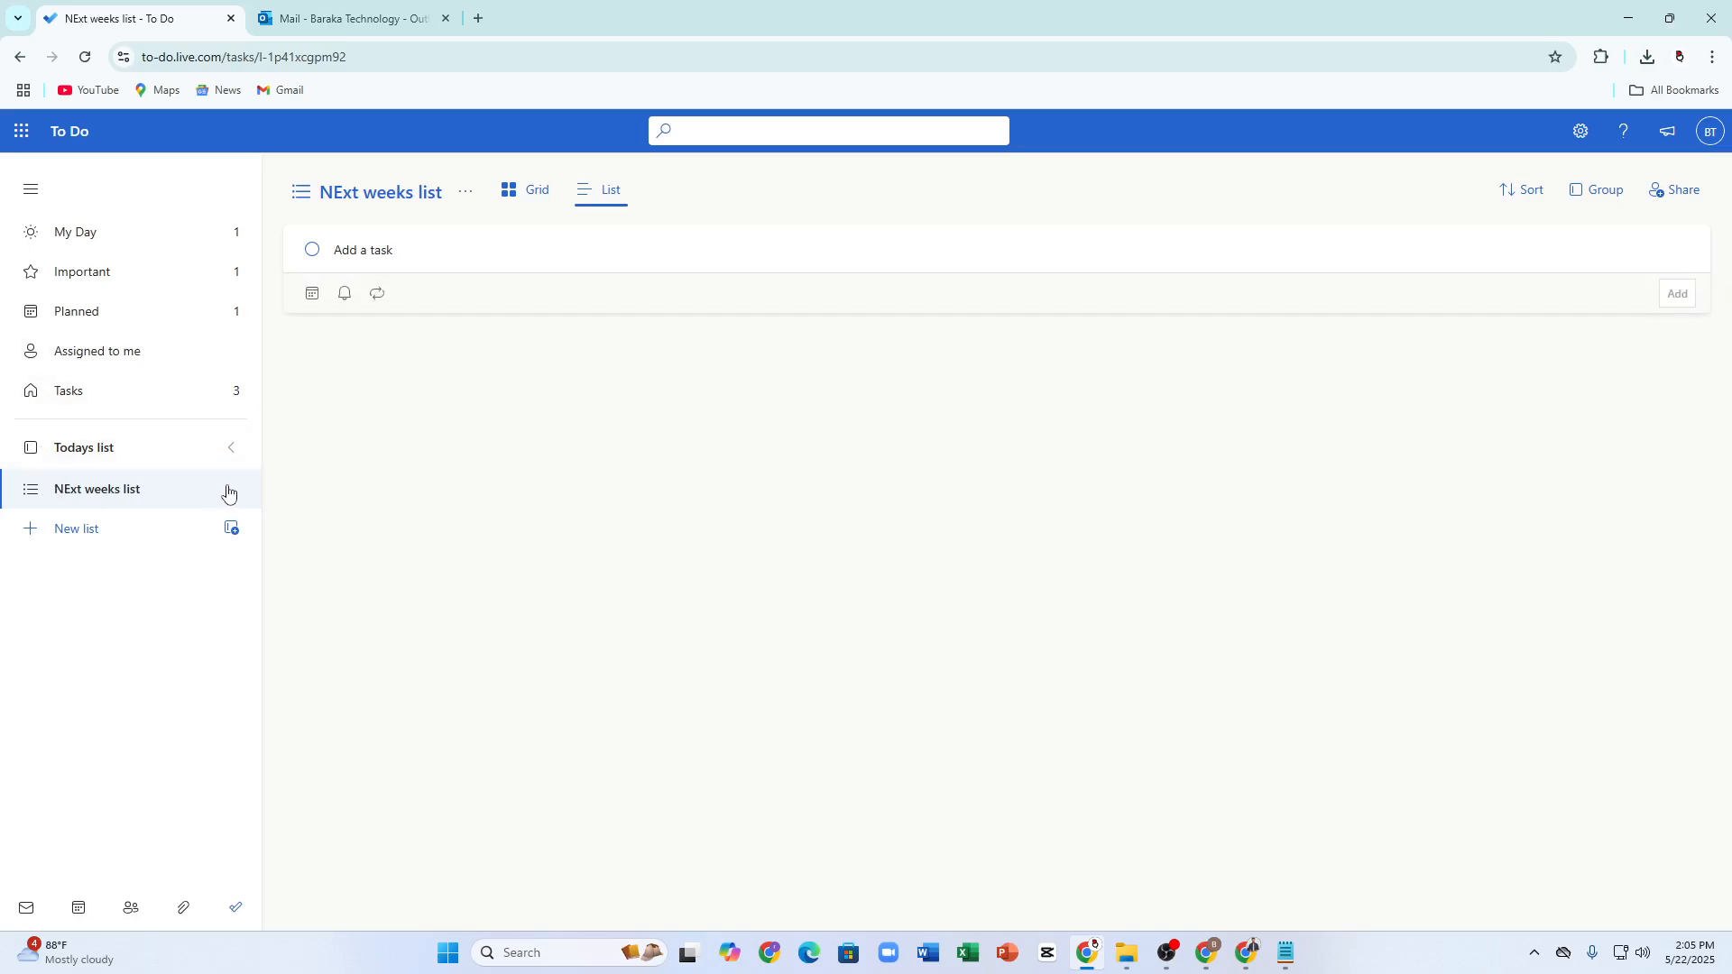
pyautogui.click(132, 516)
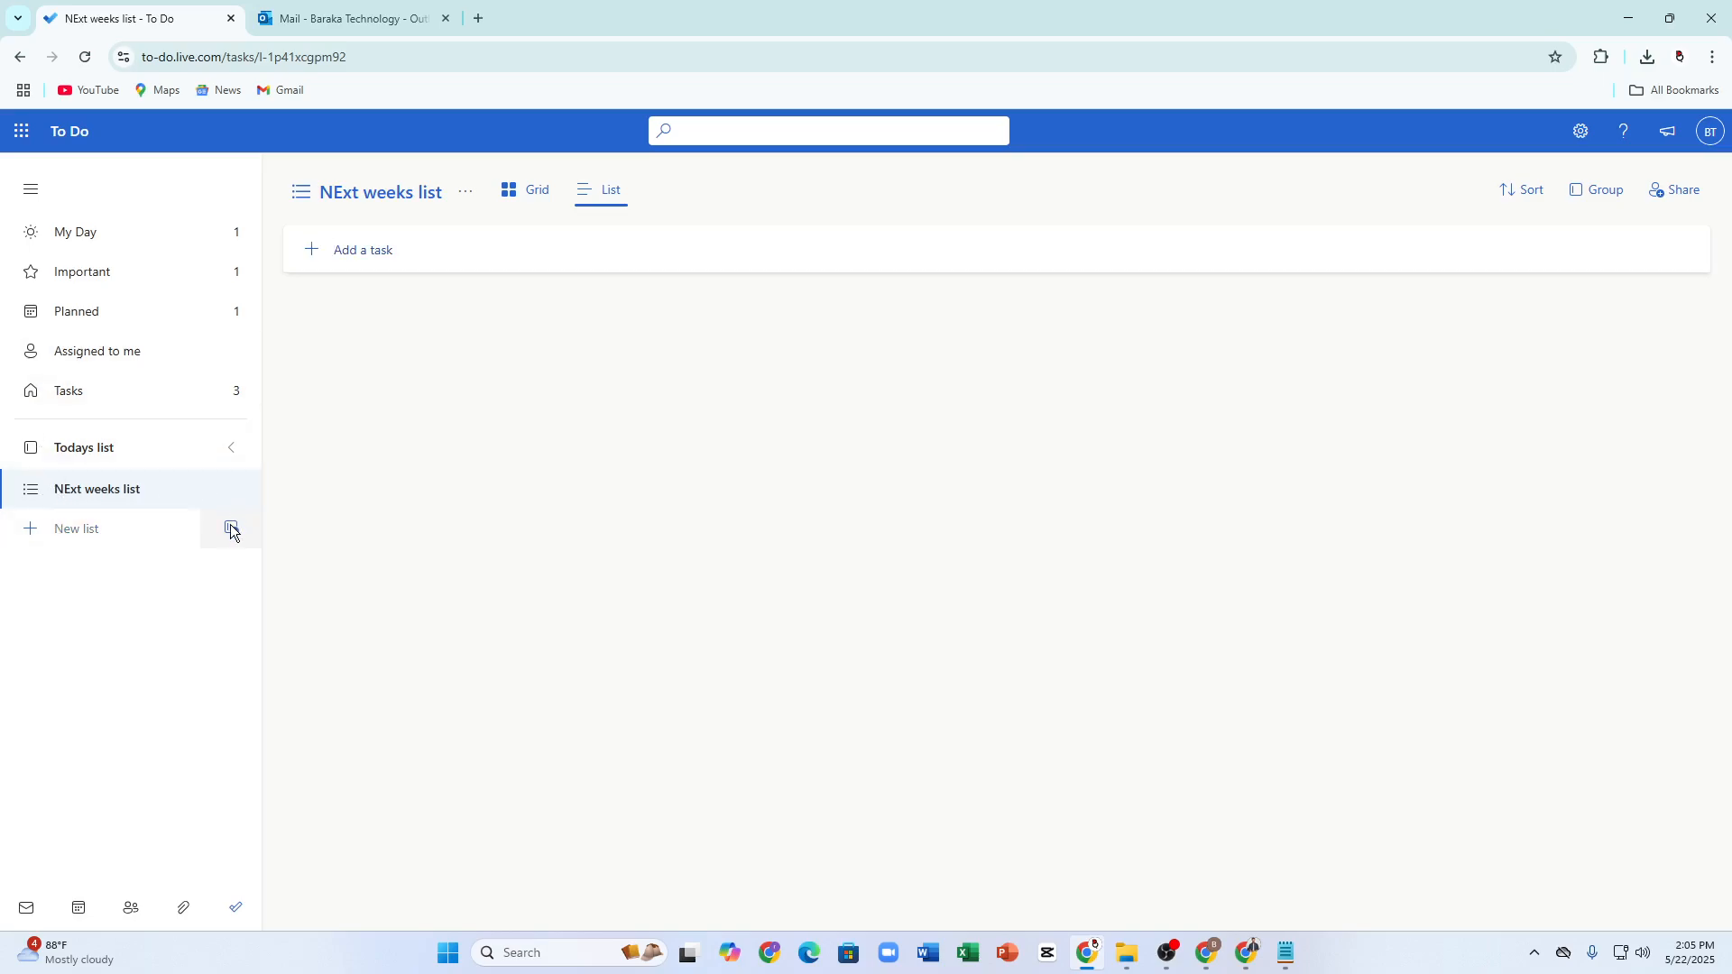
# - Start another list group, abandon it unnamed, and view the tasks assigned to me
pyautogui.click(230, 527)
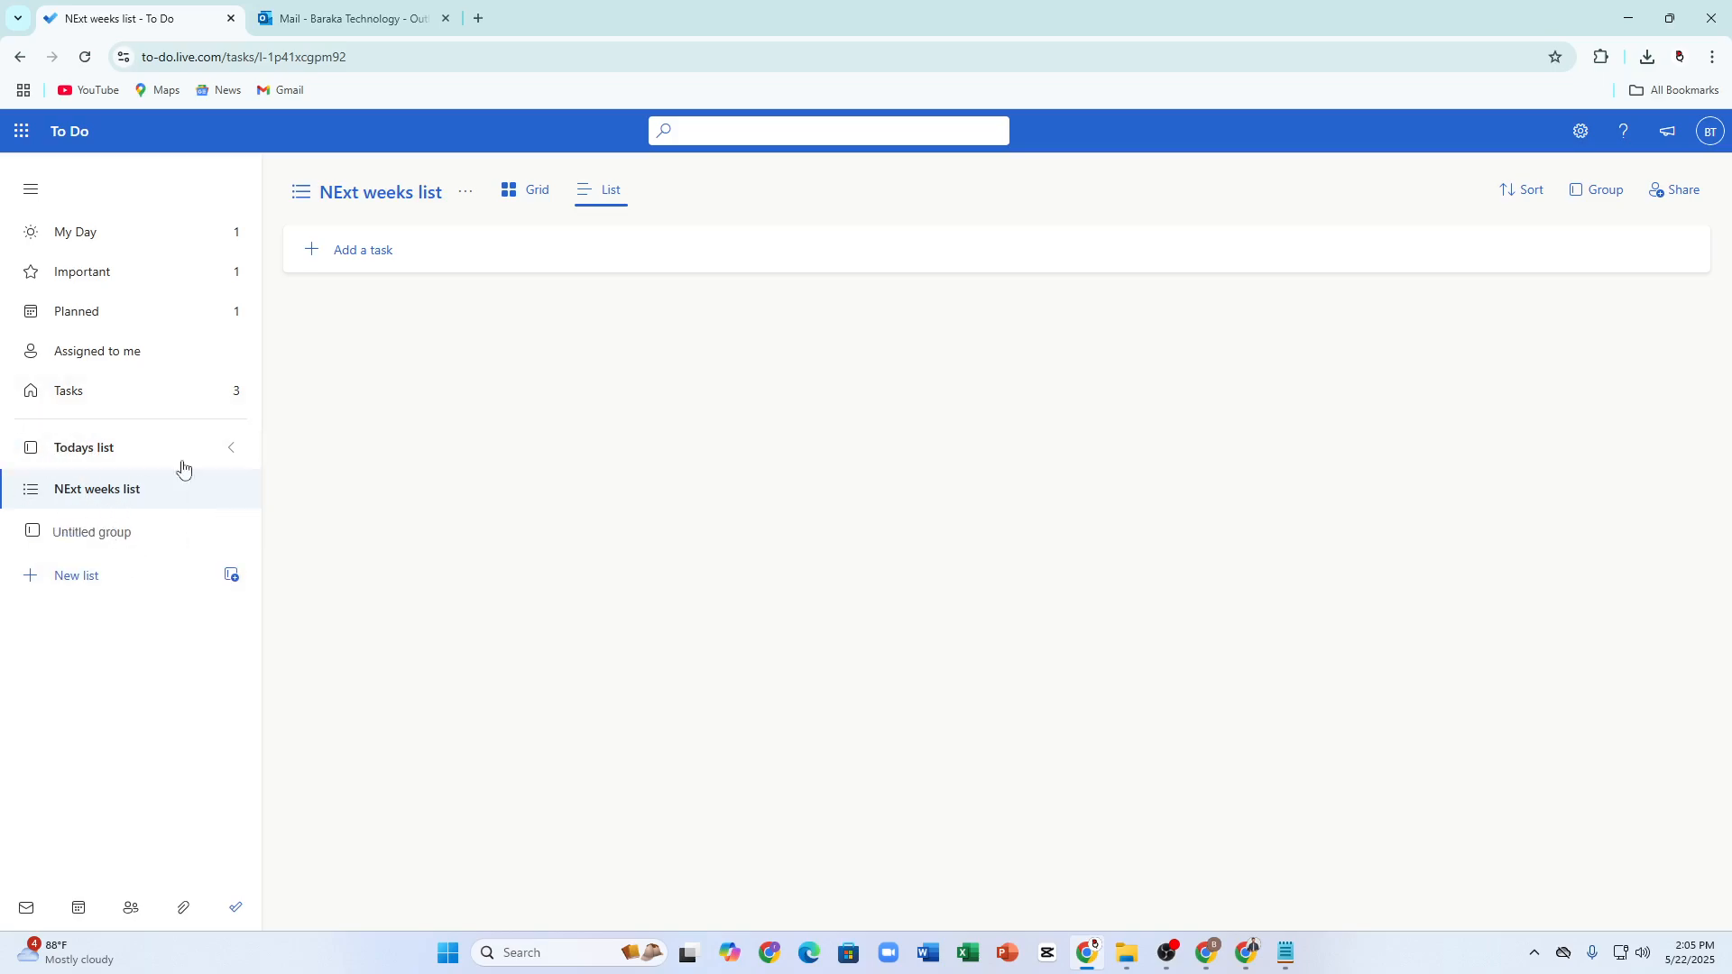
pyautogui.click(105, 354)
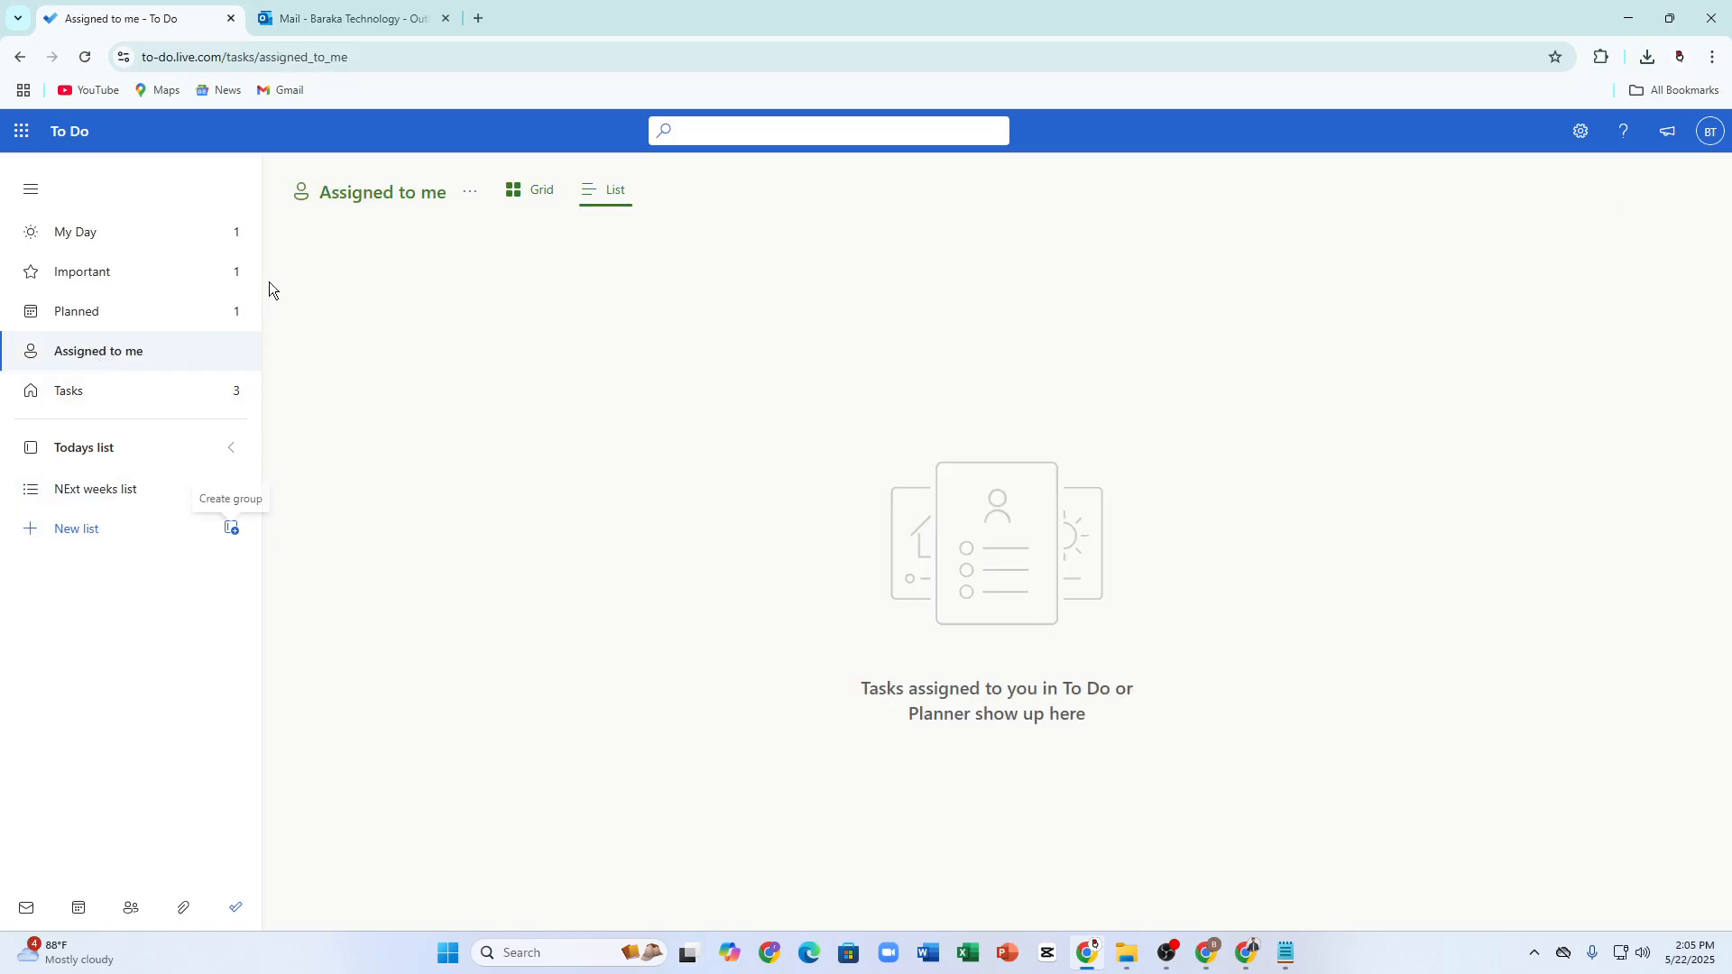
# - Open the full catalogue of Microsoft 365 apps in a separate page and switch to it
pyautogui.click(18, 134)
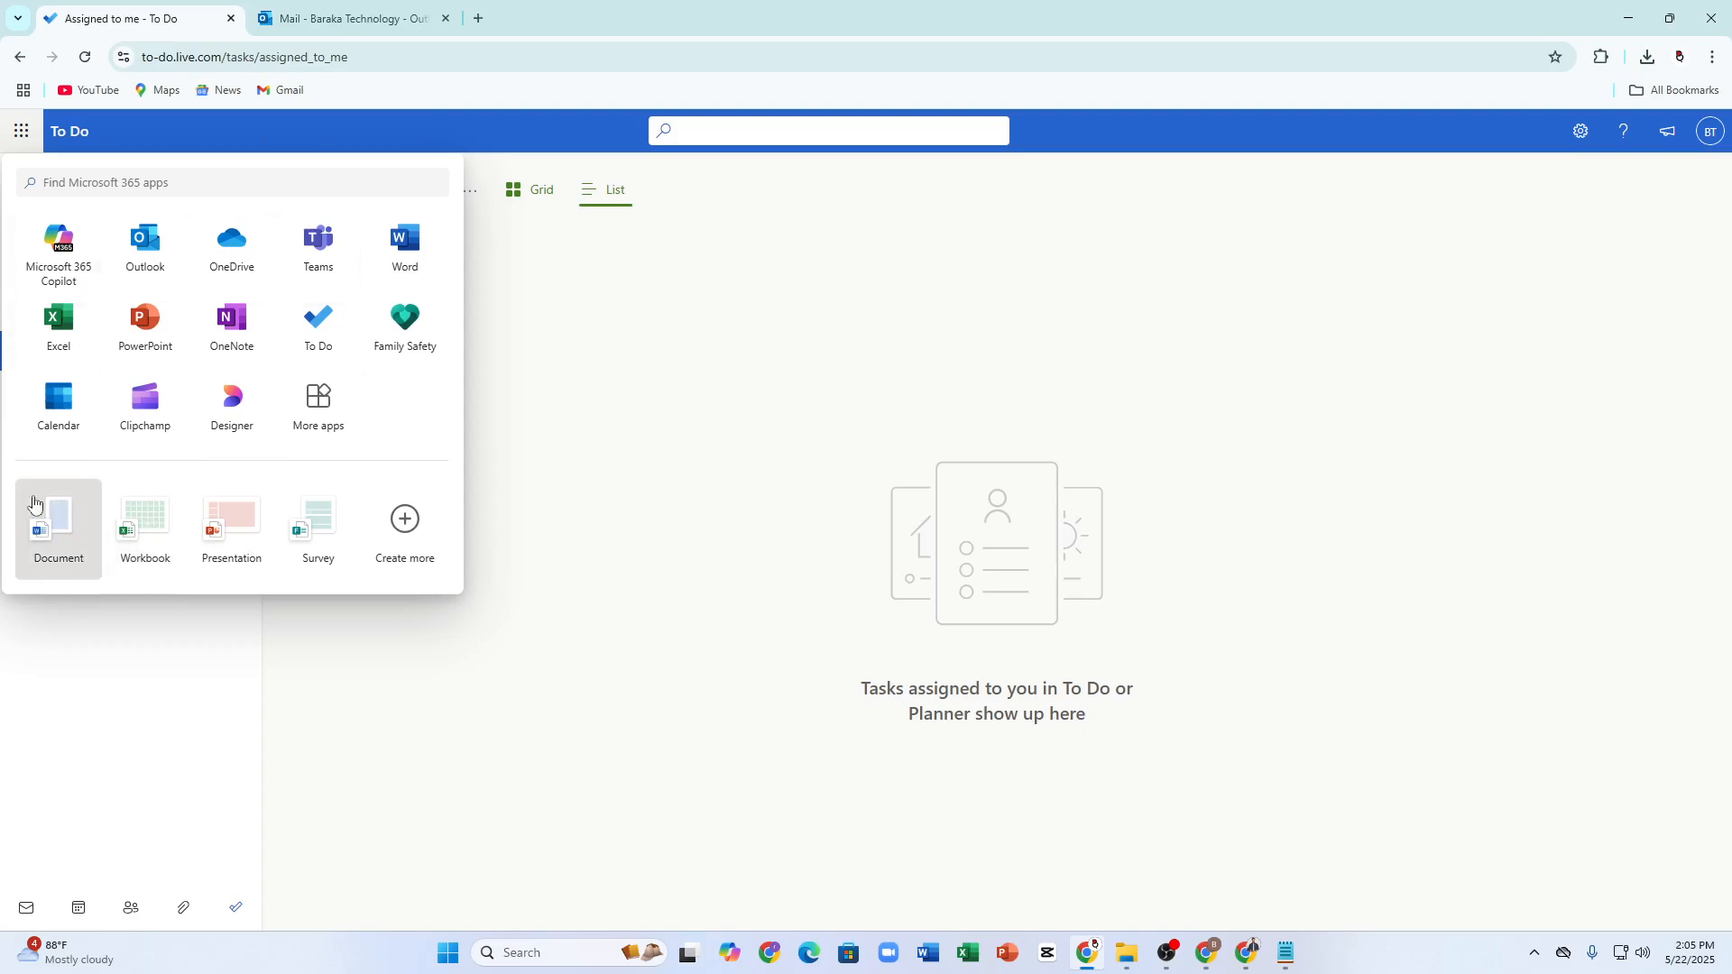
pyautogui.click(323, 406)
pyautogui.click(121, 16)
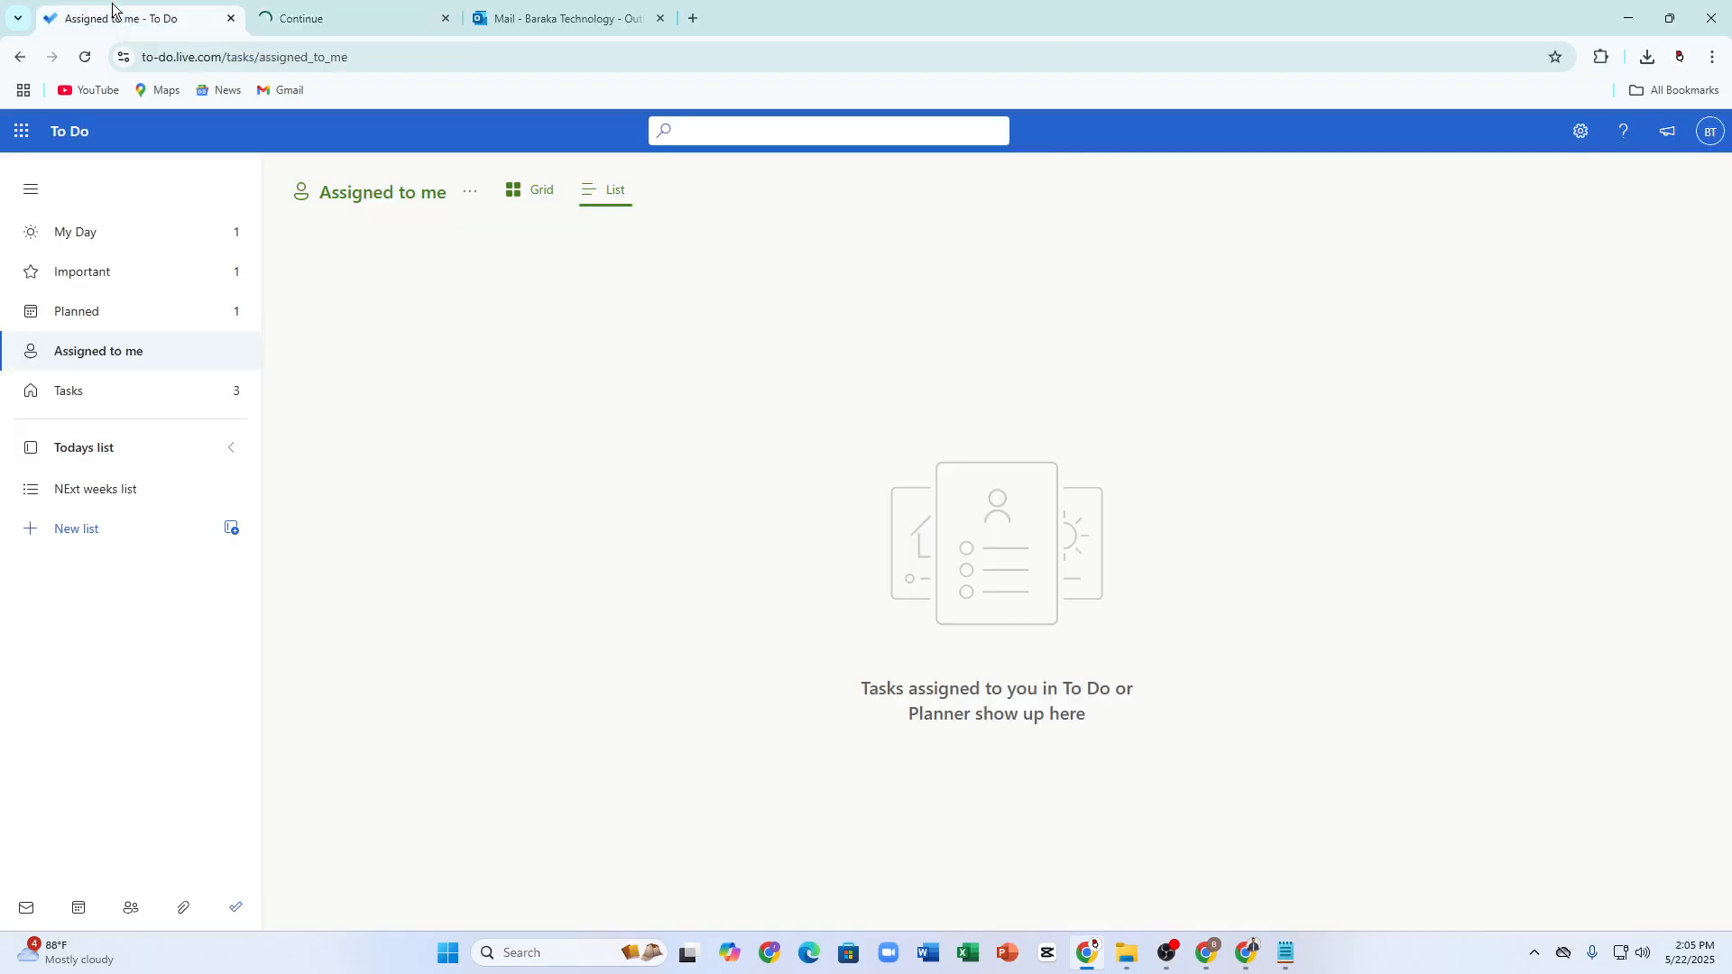
pyautogui.click(291, 9)
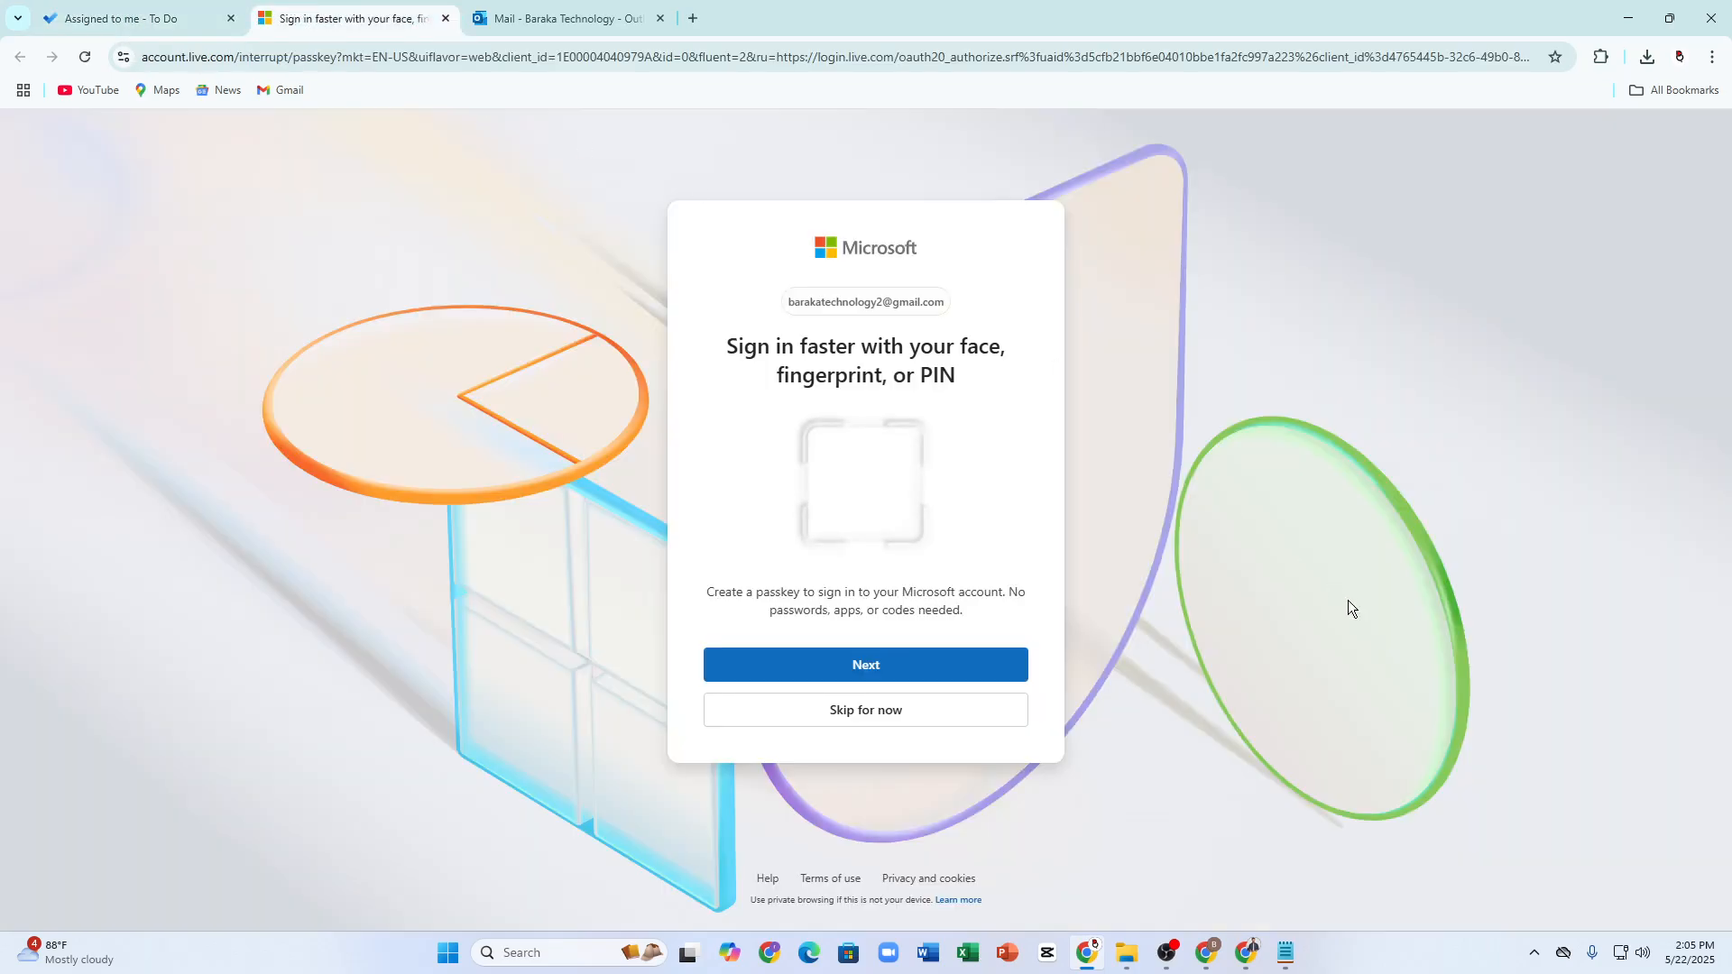
# - Skip the passkey setup for now and continue to the Microsoft 365 Apps page
pyautogui.click(877, 712)
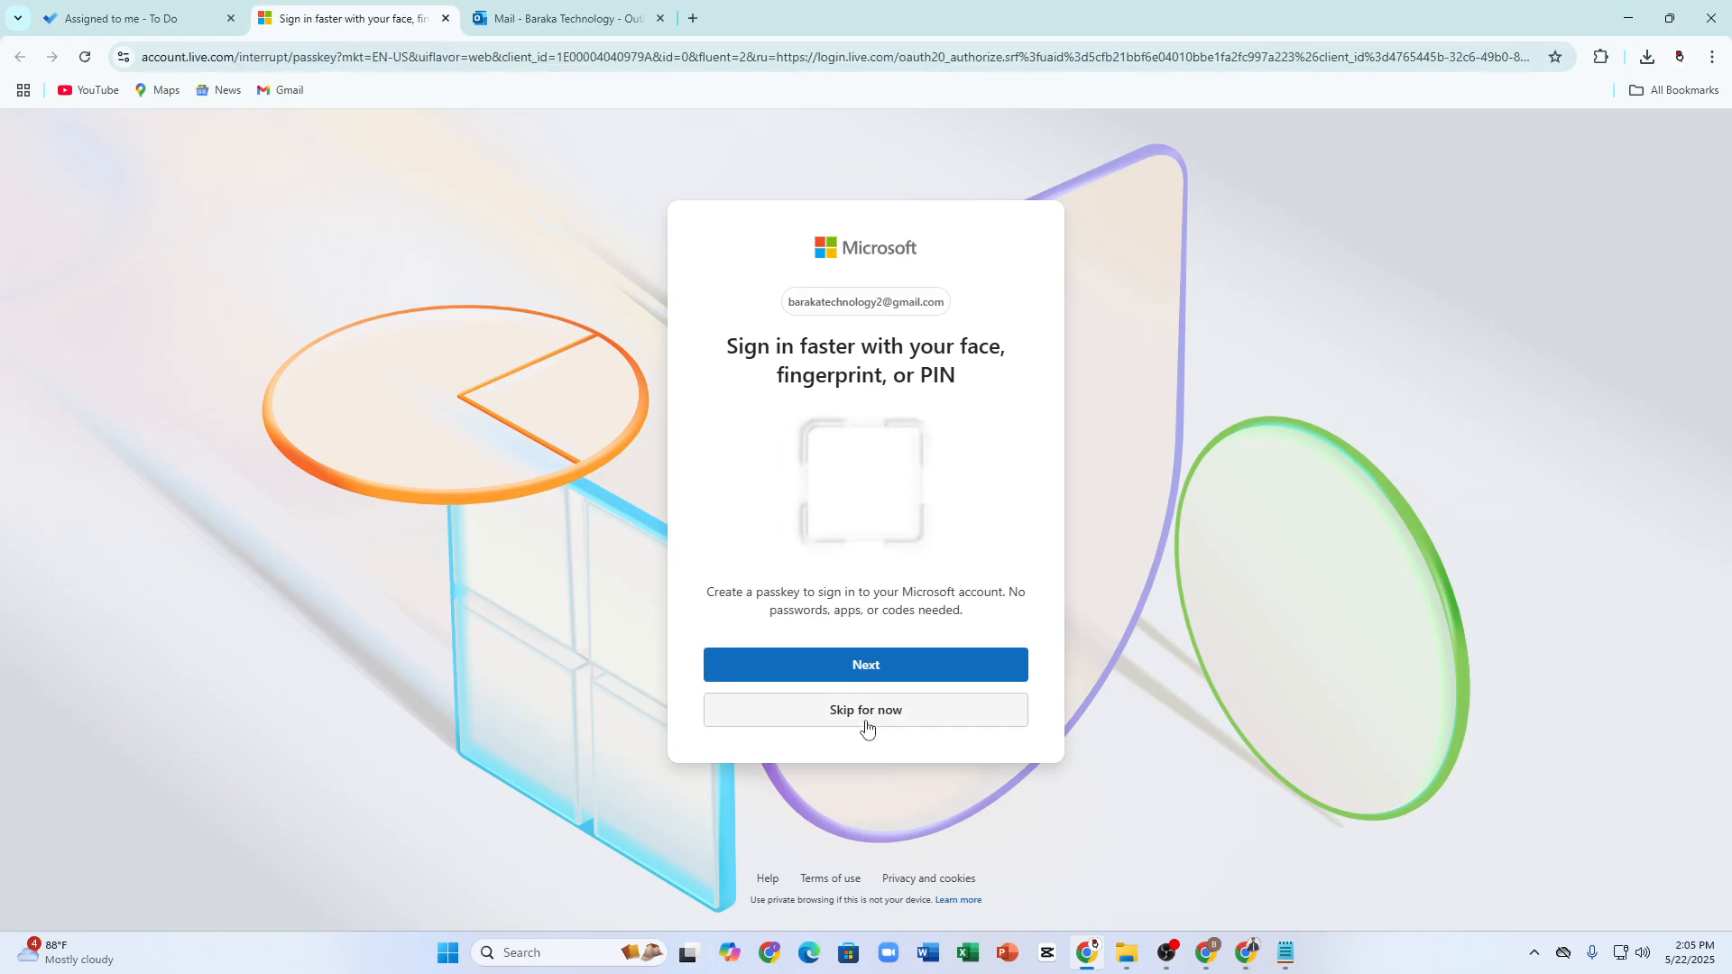
pyautogui.click(865, 723)
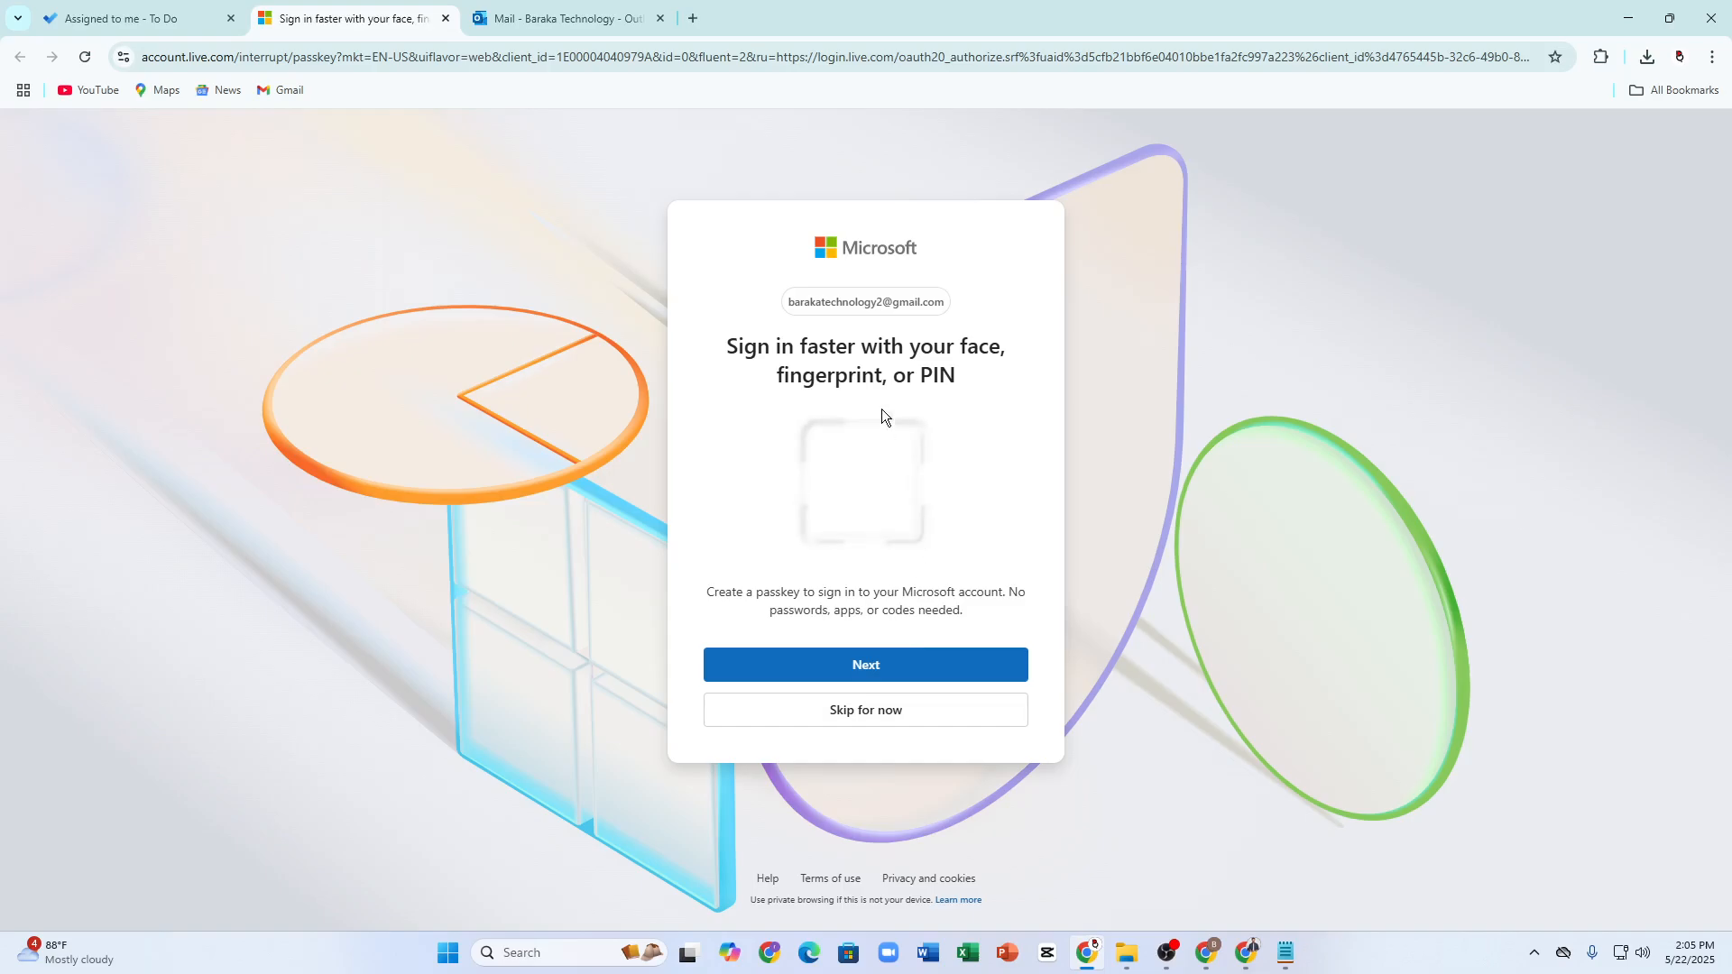
pyautogui.moveTo(790, 375); pyautogui.dragTo(910, 505)
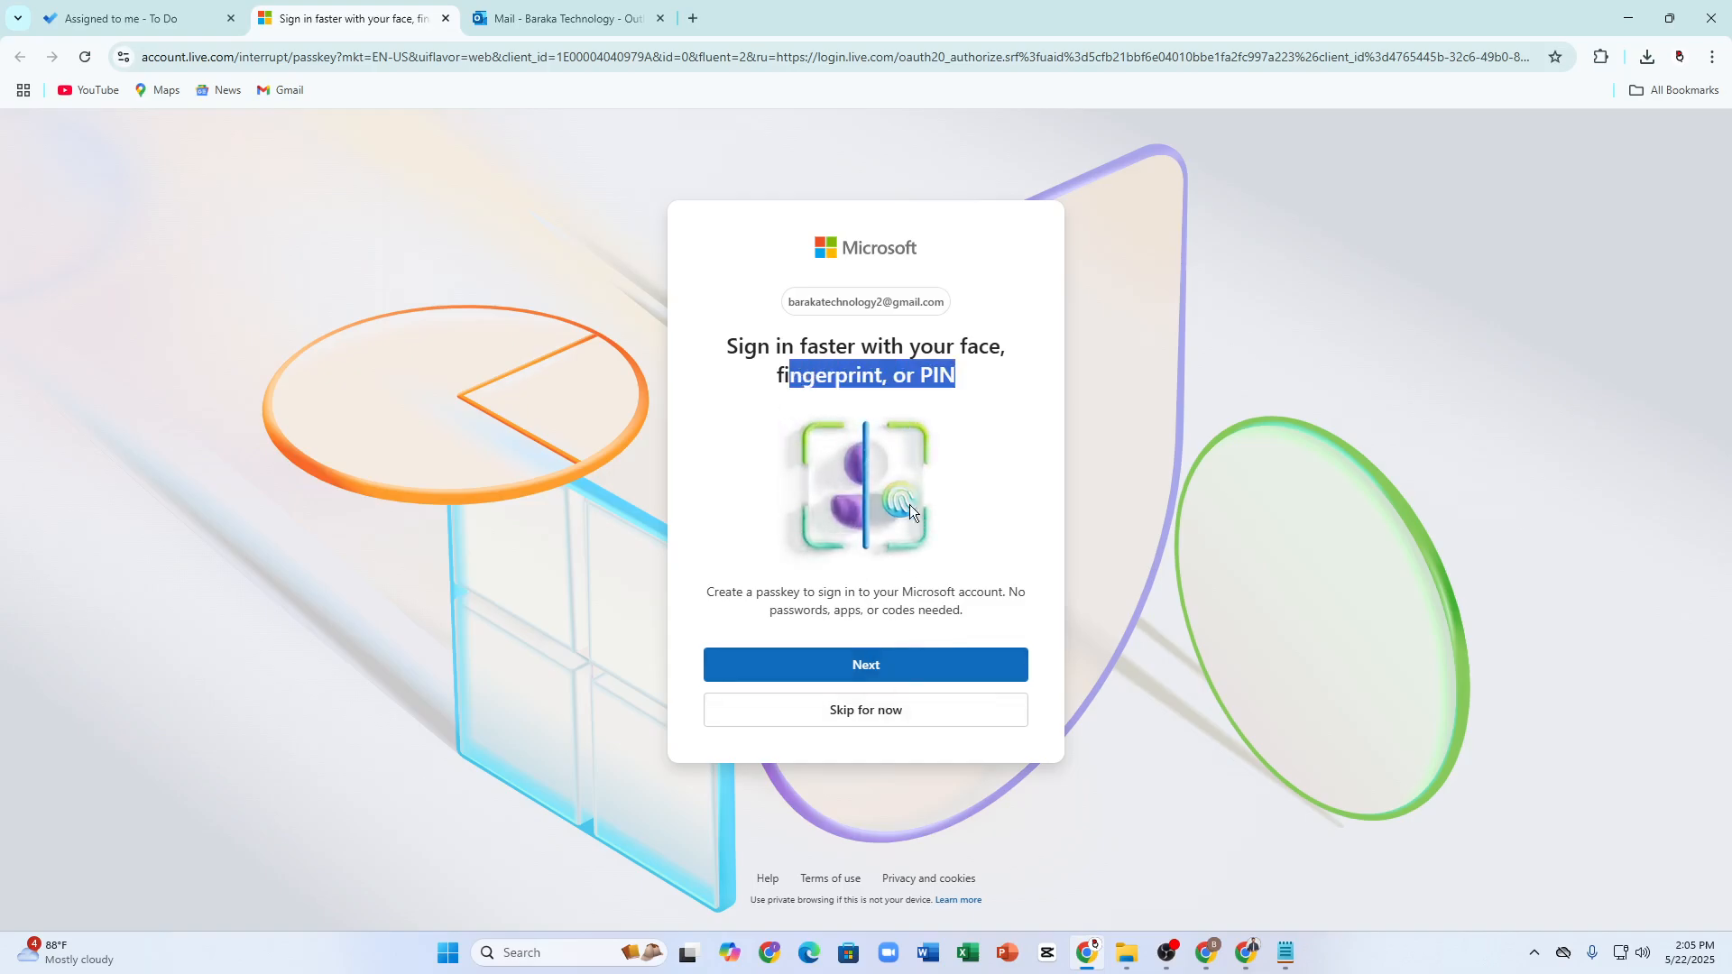
pyautogui.click(839, 720)
pyautogui.click(174, 7)
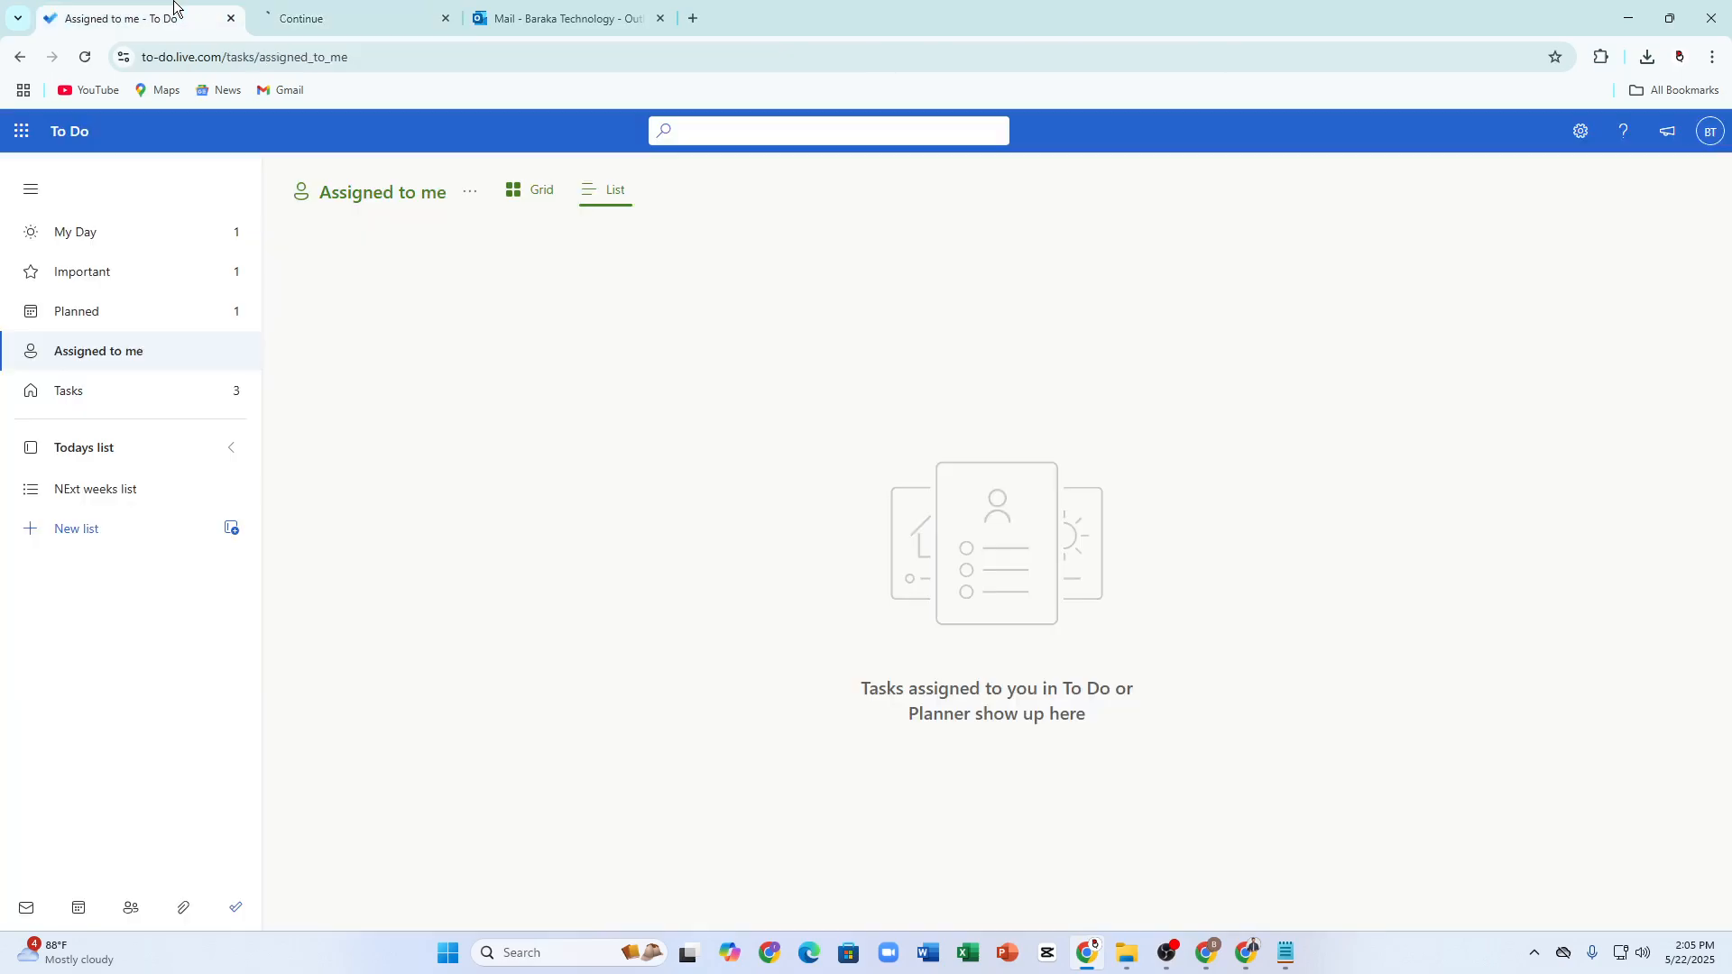
pyautogui.click(340, 13)
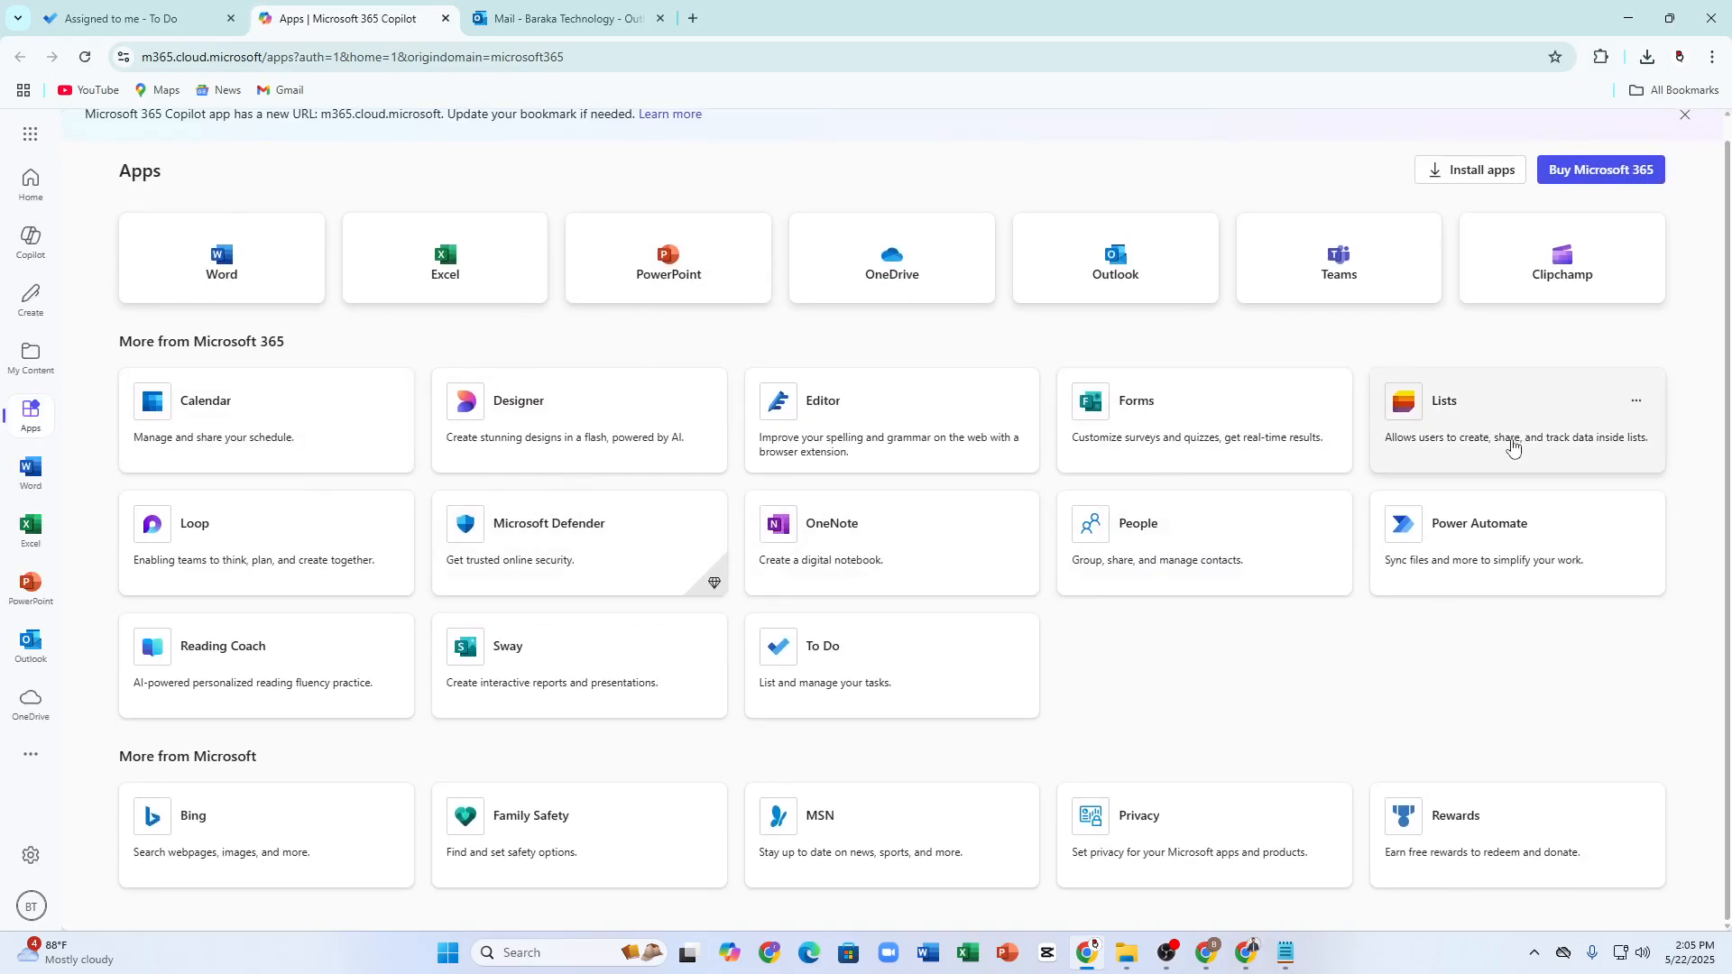
# - Review the Microsoft 365 premium plans offered for installing the apps, and close the plan overview
pyautogui.click(1444, 193)
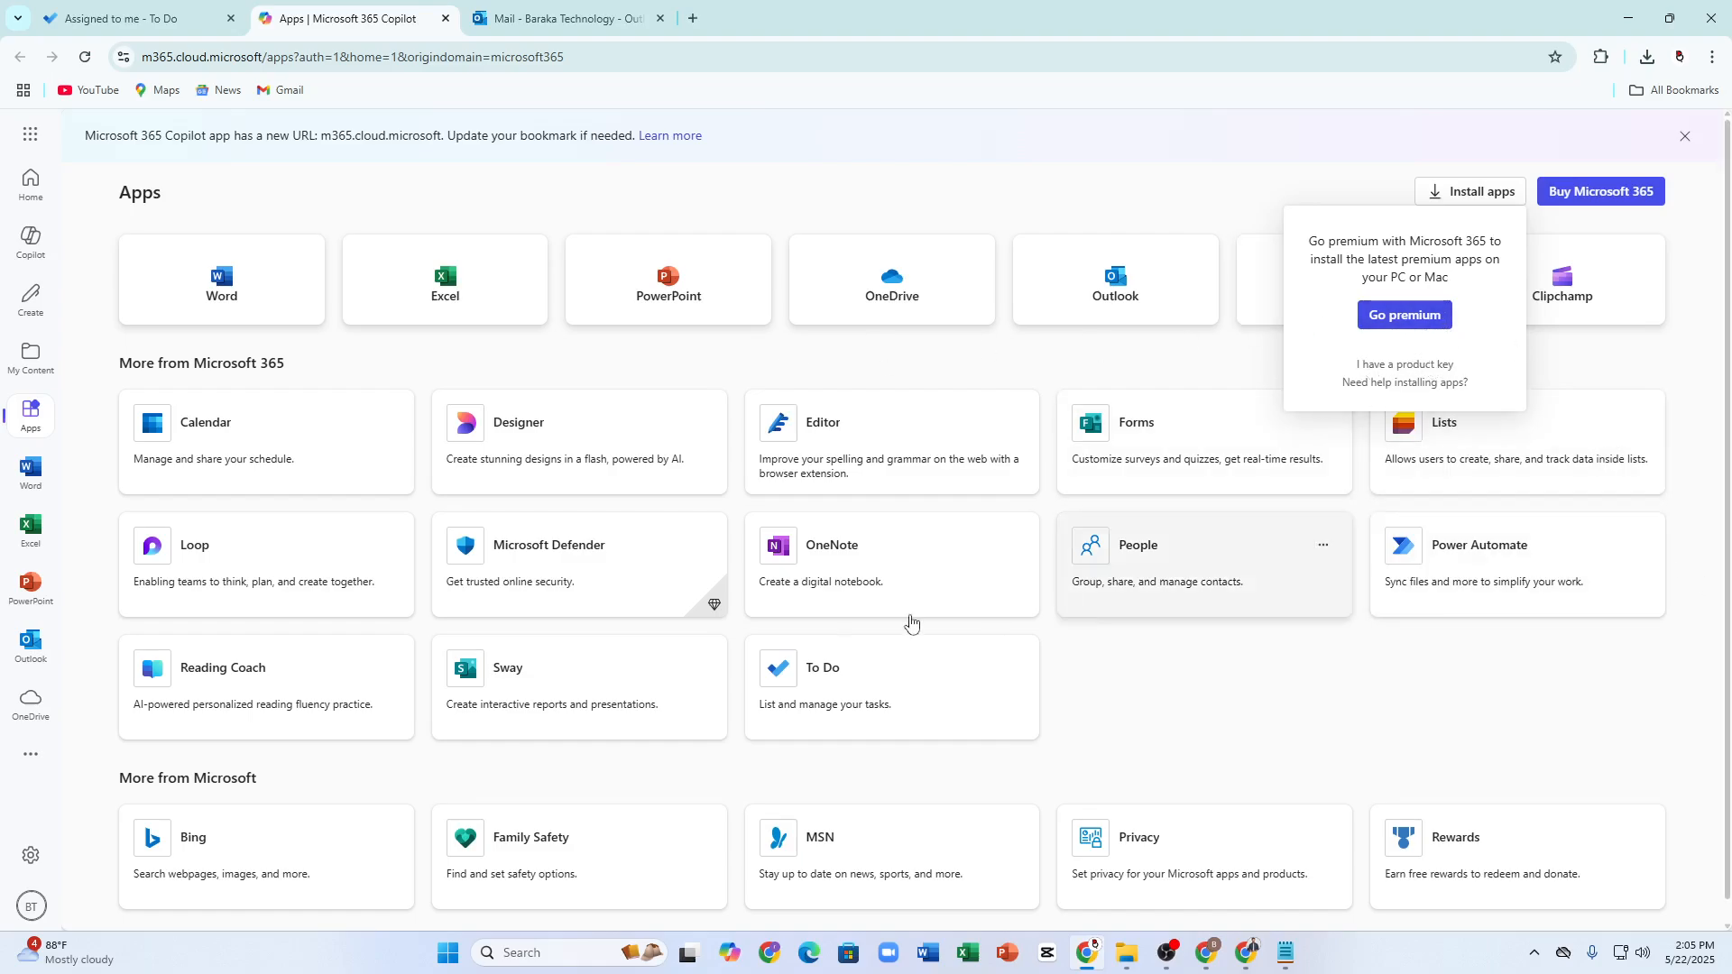
pyautogui.click(1372, 316)
pyautogui.scroll(-1, 971, 501)
pyautogui.scroll(-13, 971, 502)
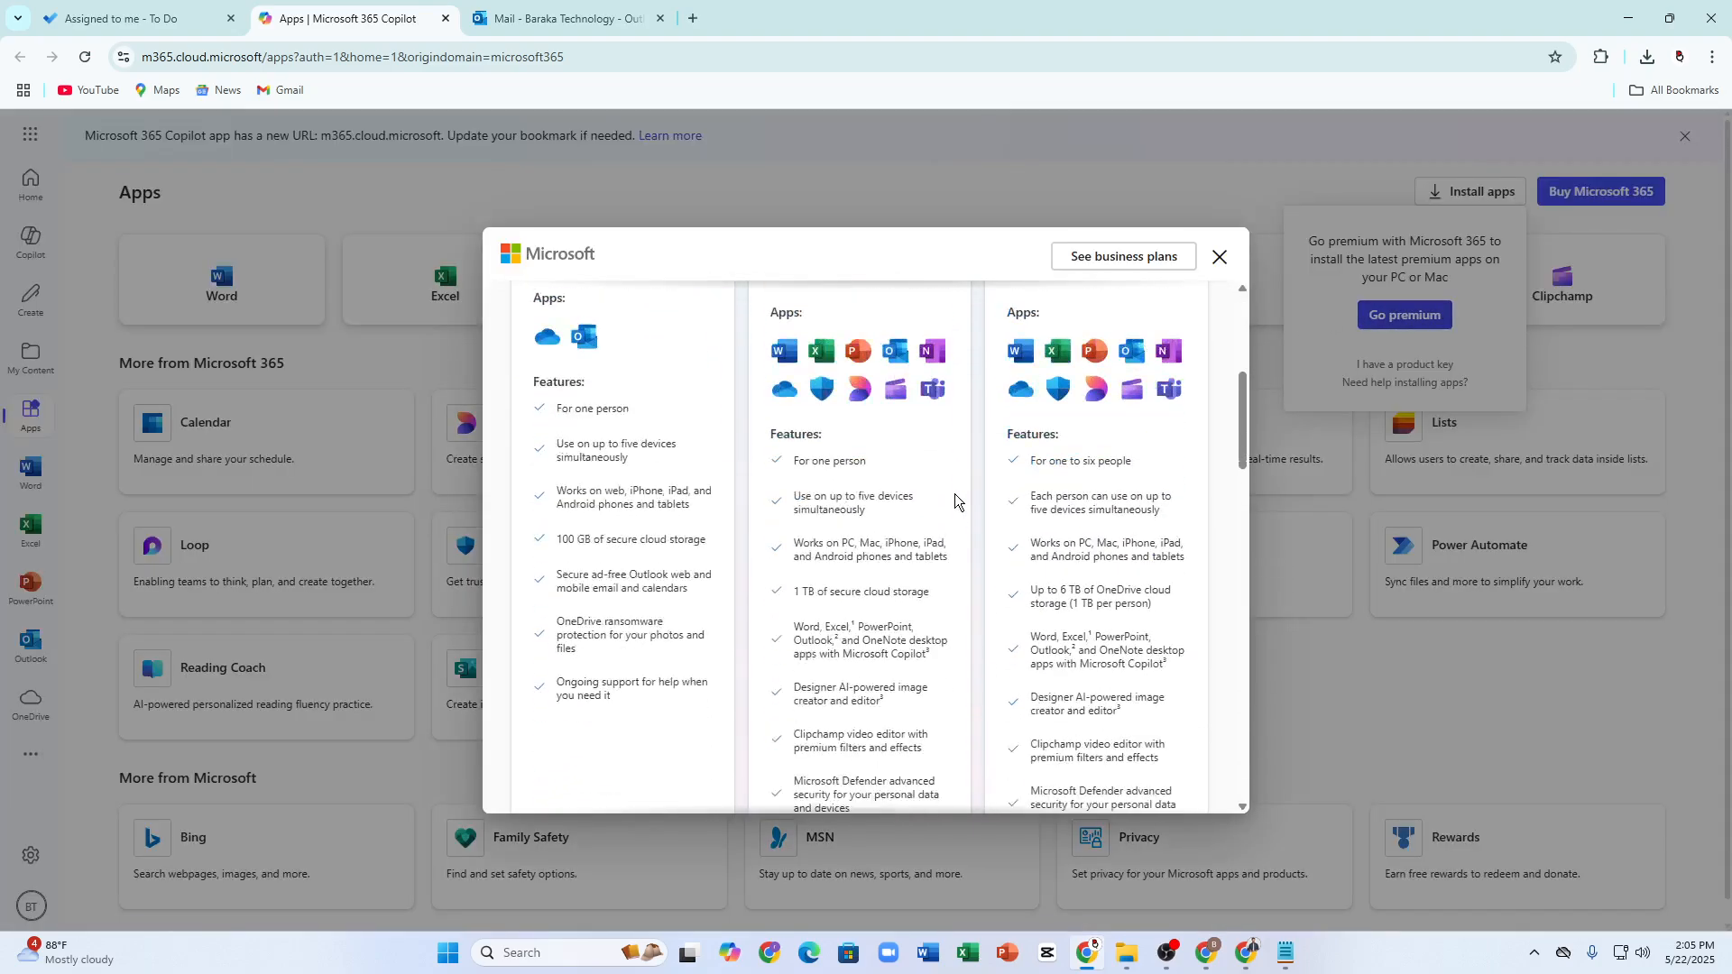
pyautogui.scroll(-5, 930, 481)
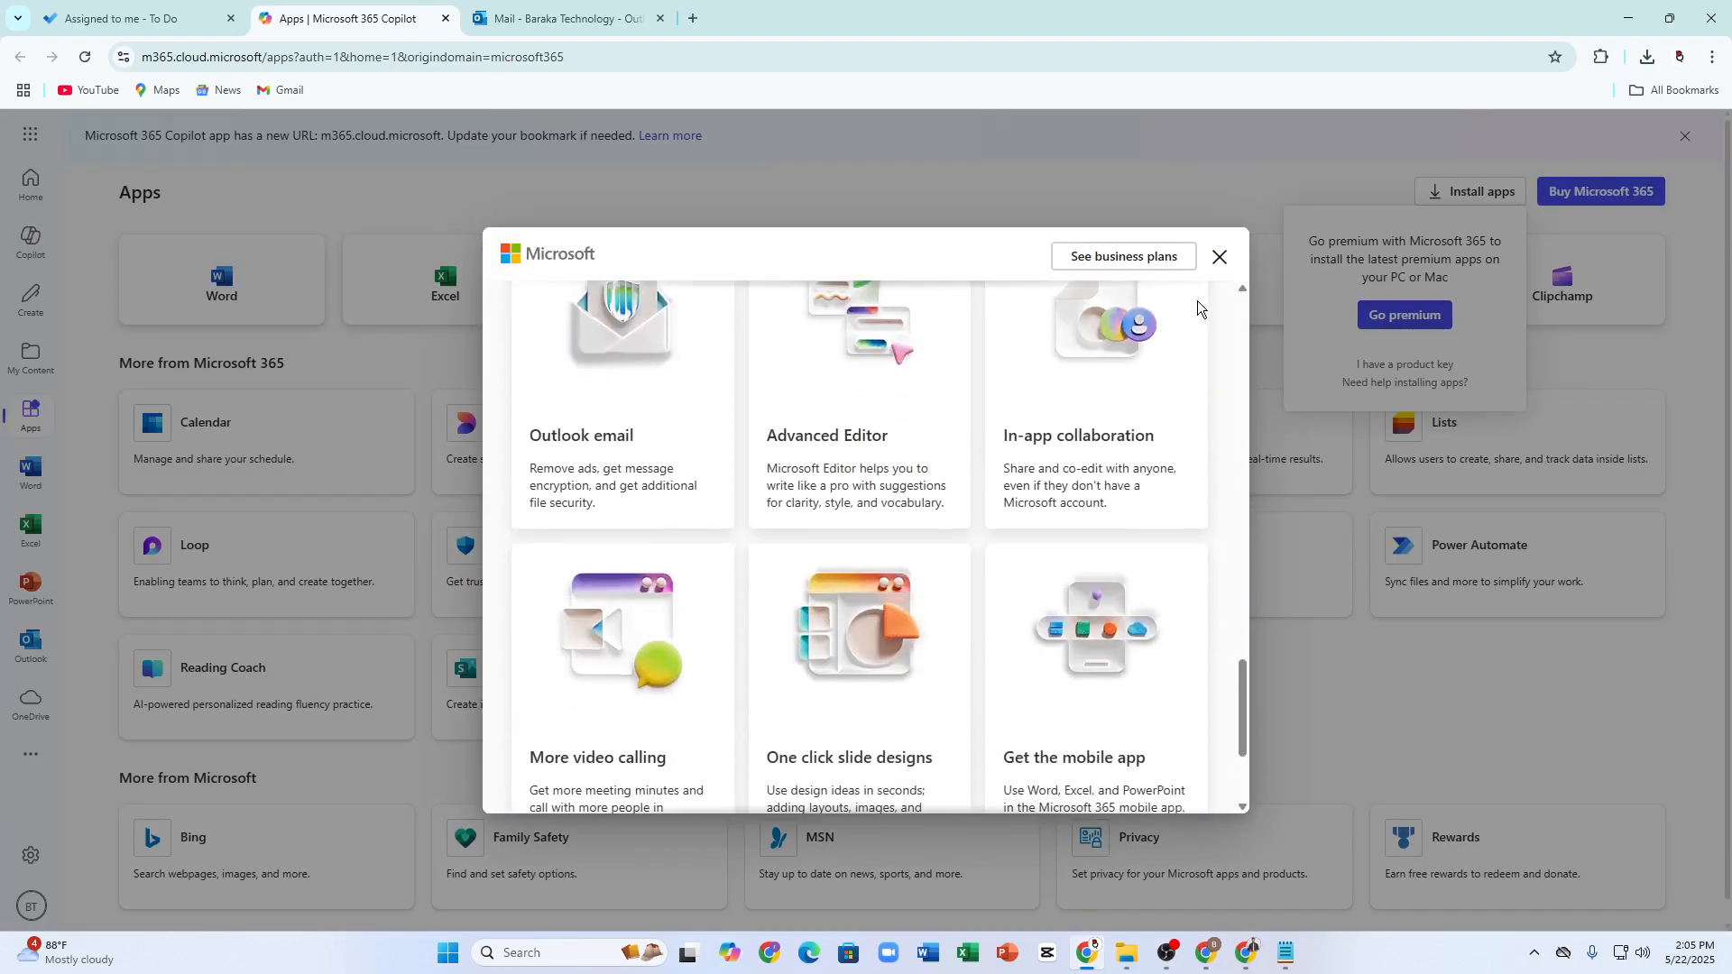
pyautogui.click(1219, 257)
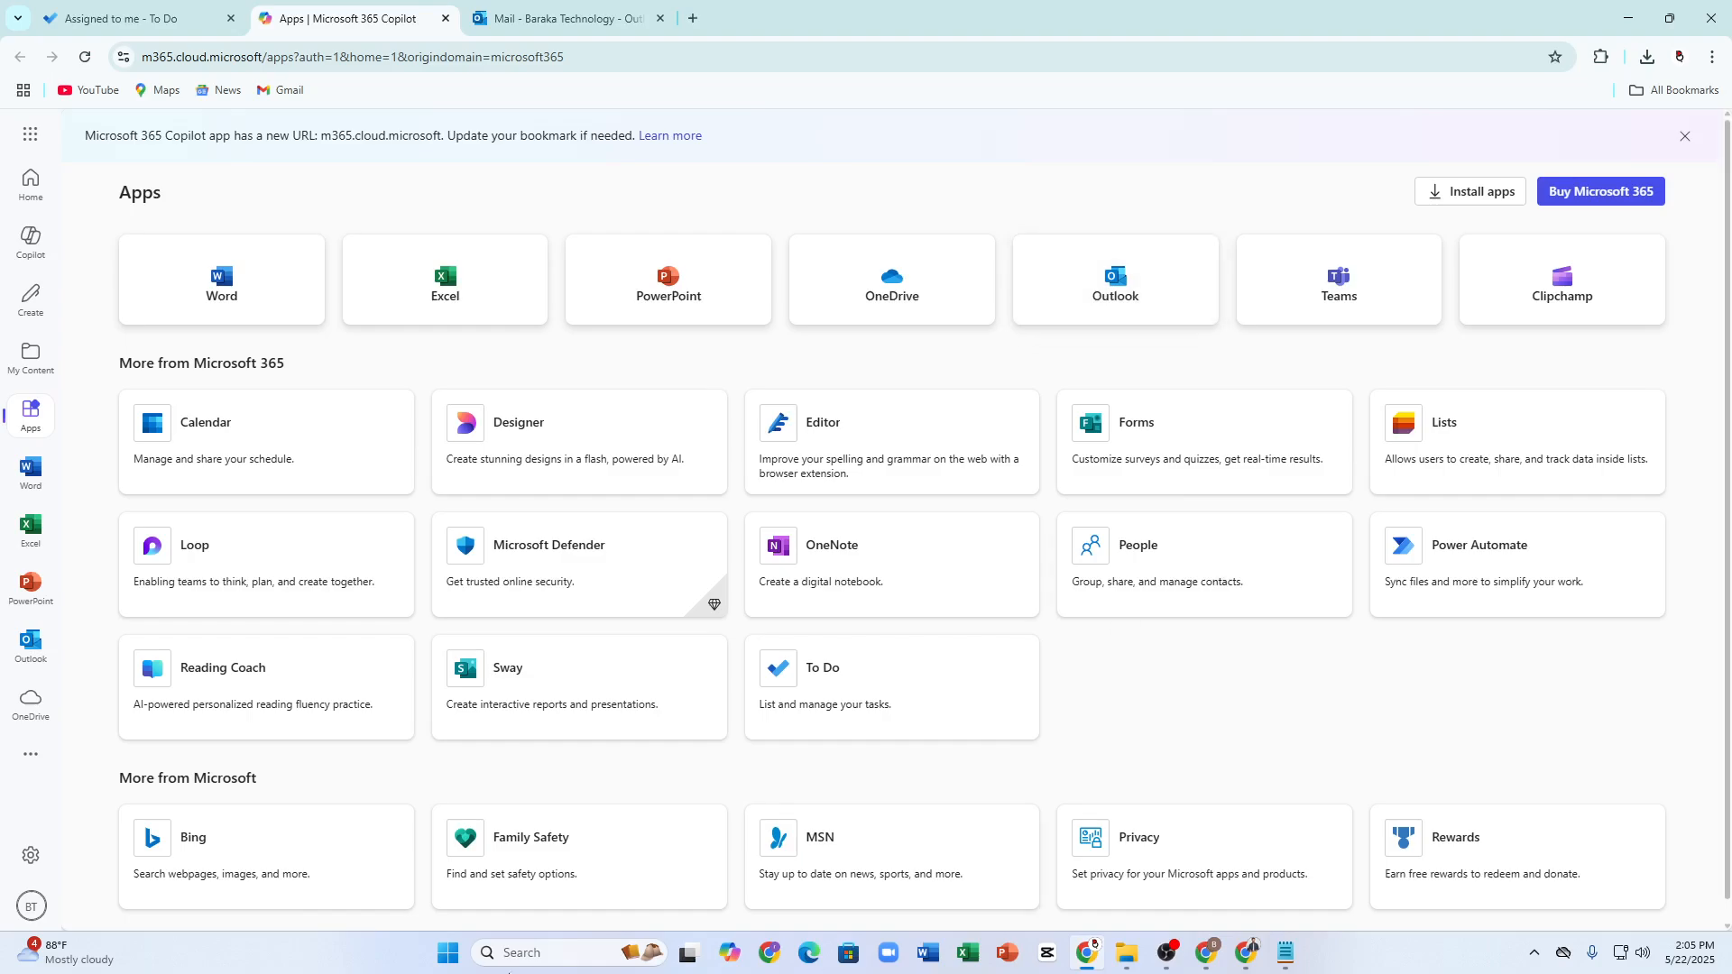
# - Look through My Content, checking the recently opened files and the attachments
pyautogui.click(16, 363)
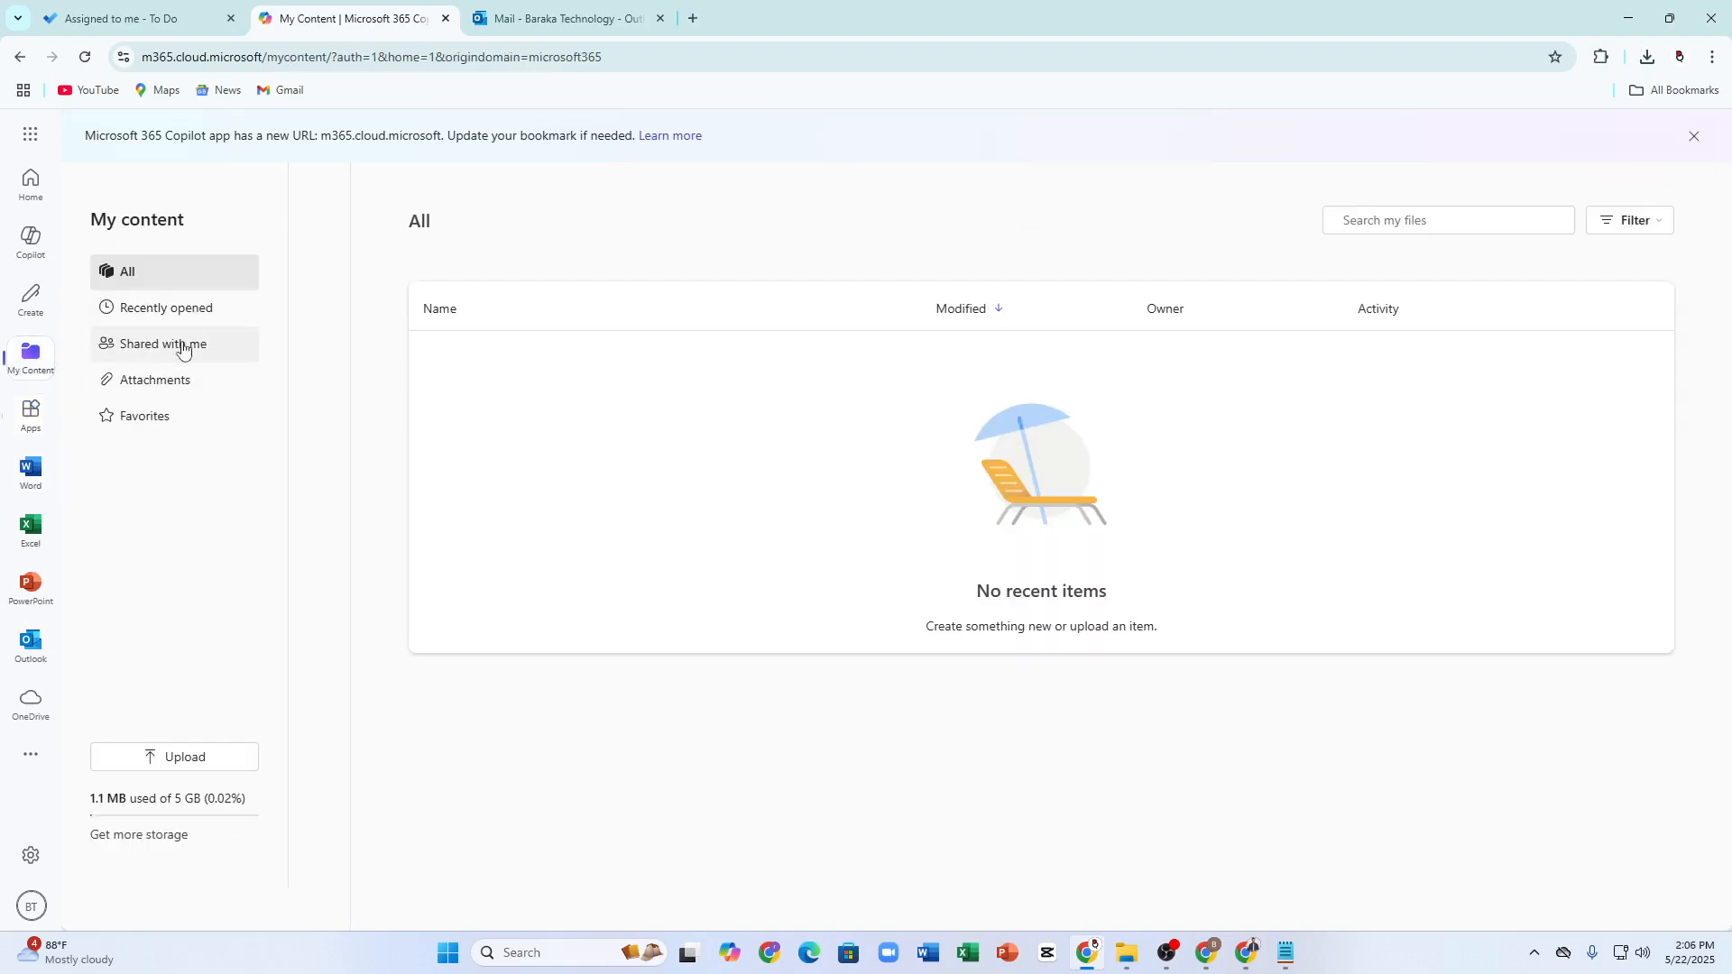
pyautogui.click(192, 305)
pyautogui.click(162, 383)
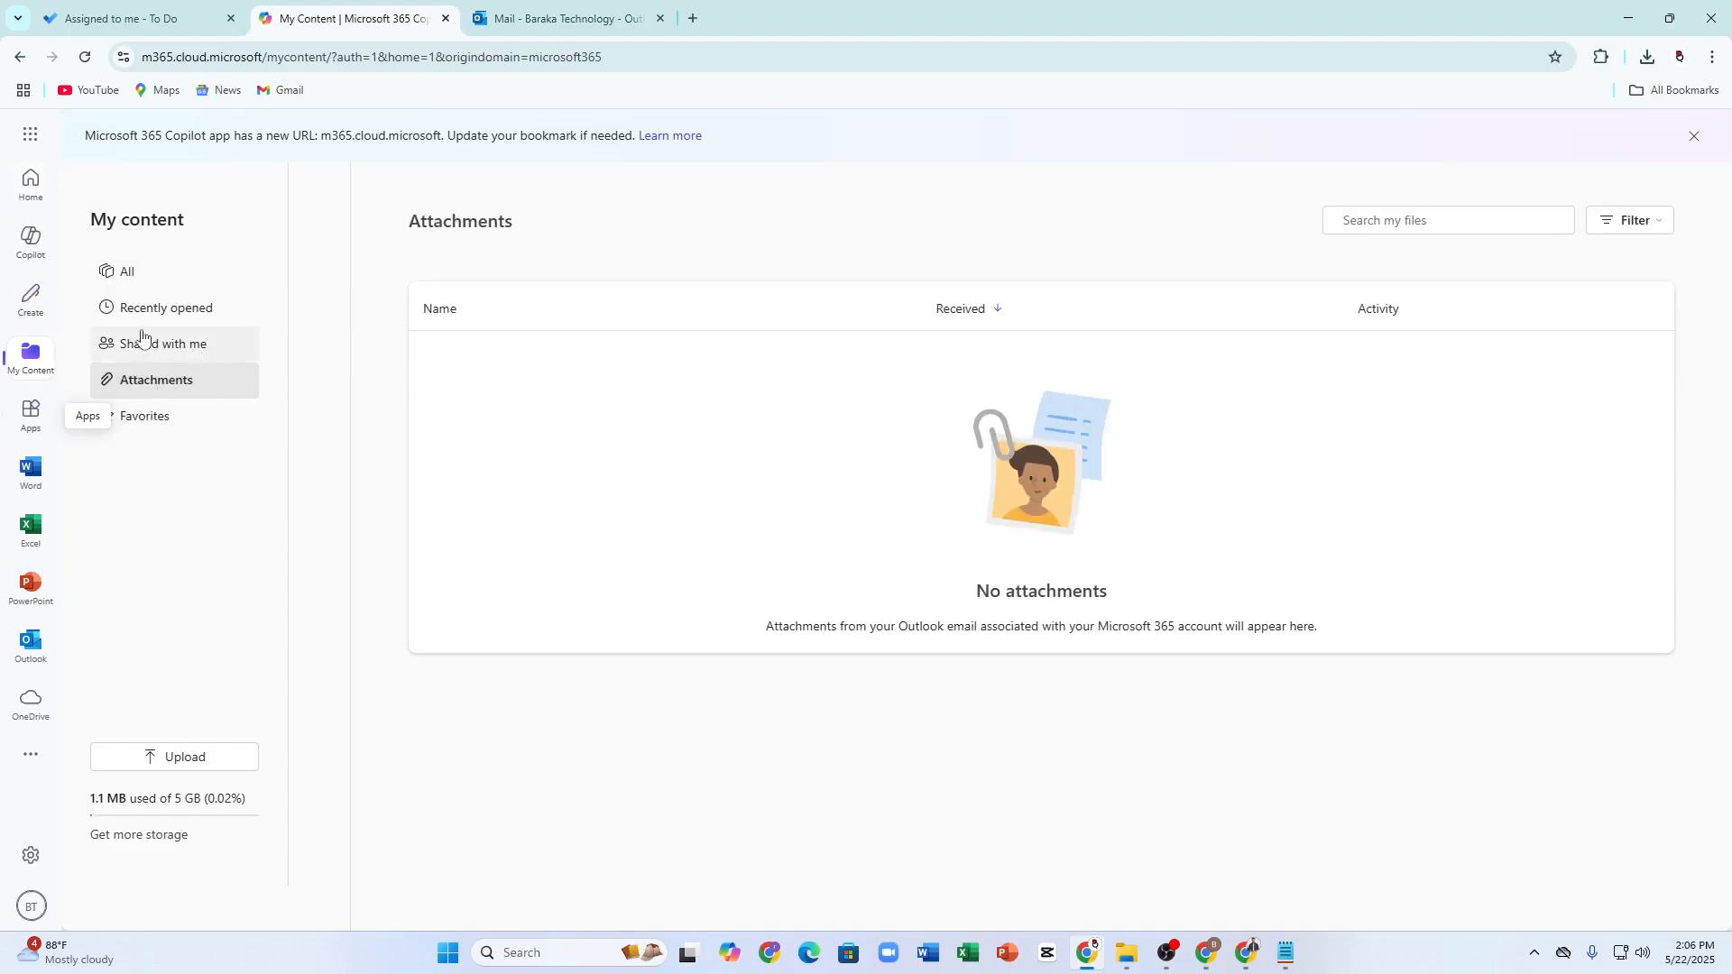
# - Open the PowerPoint template "Floral engraving certificate of accomplishment" from the Create page, and return to Microsoft 365 Copilot
pyautogui.click(25, 304)
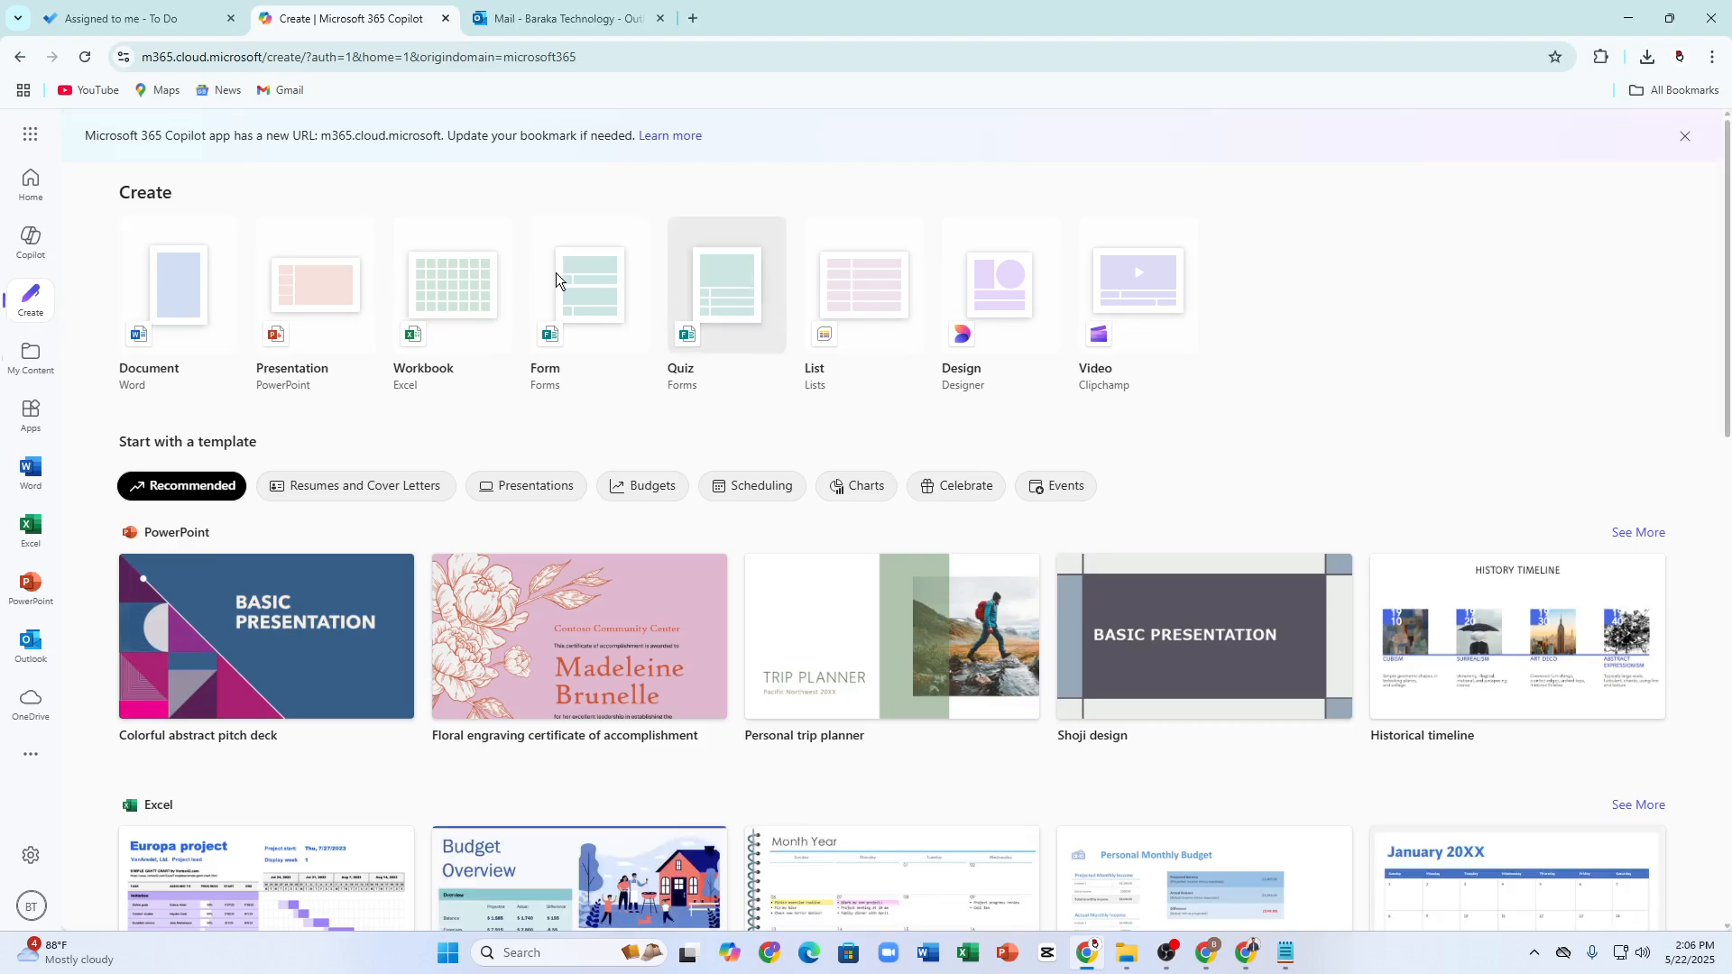
pyautogui.click(587, 627)
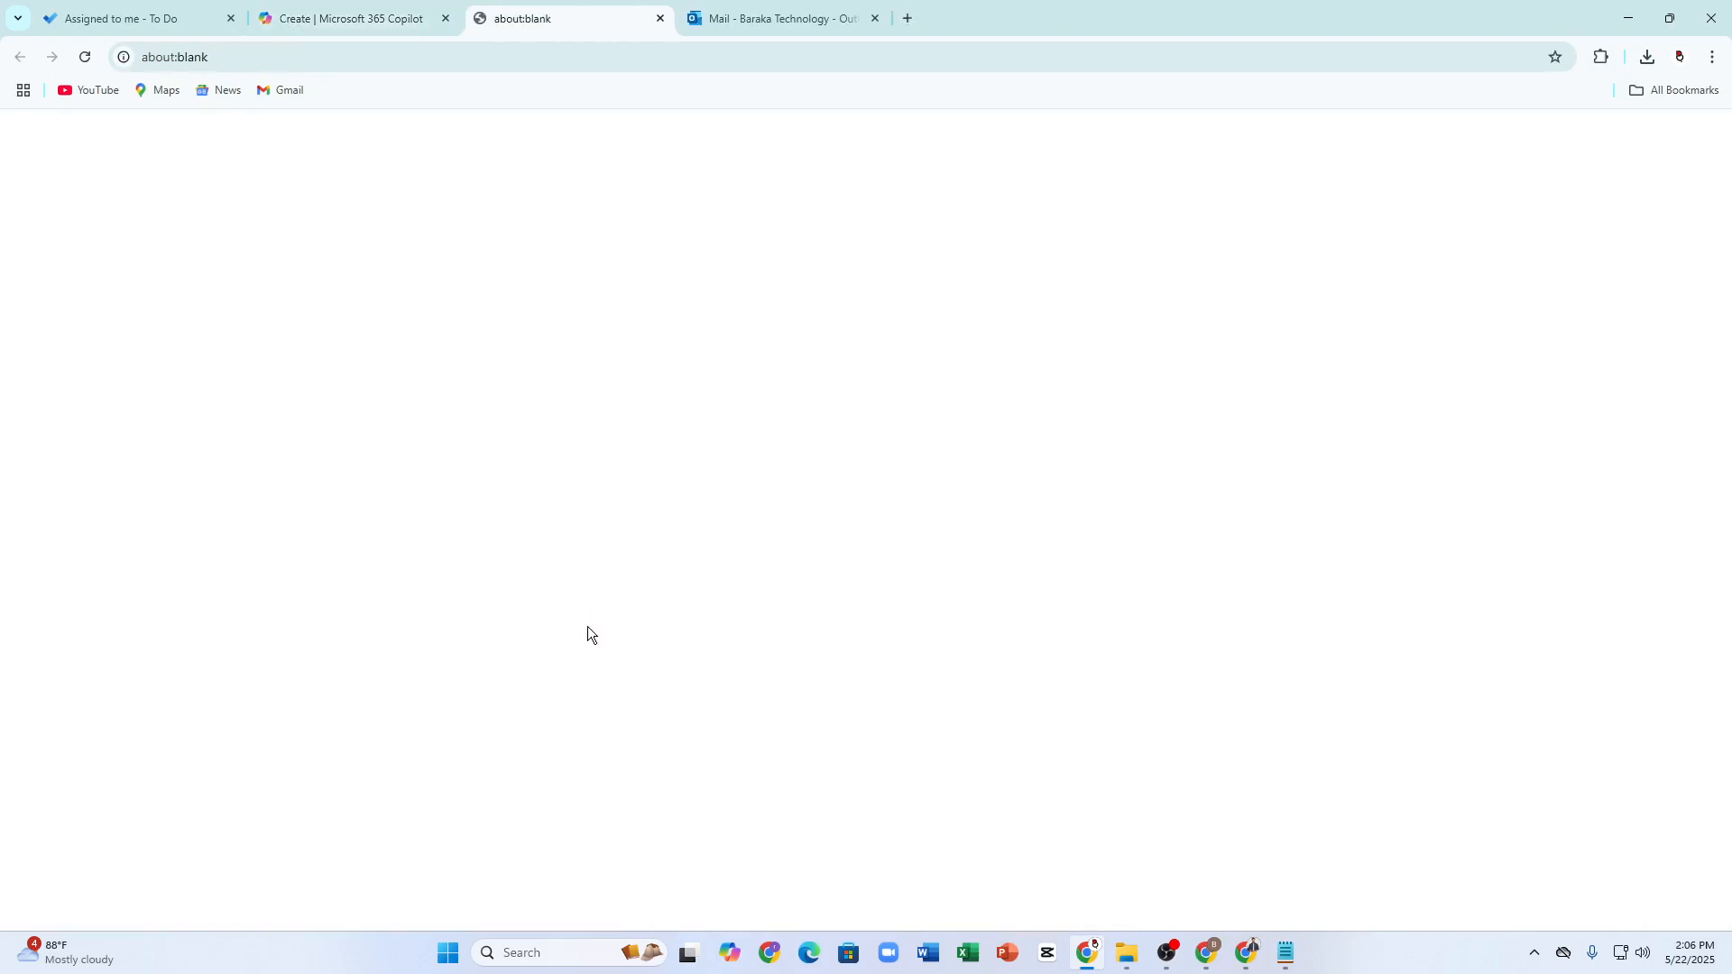
pyautogui.click(347, 18)
# - View the Copilot chat page and the Home page of Microsoft 365, and return to Microsoft To Do
pyautogui.click(31, 238)
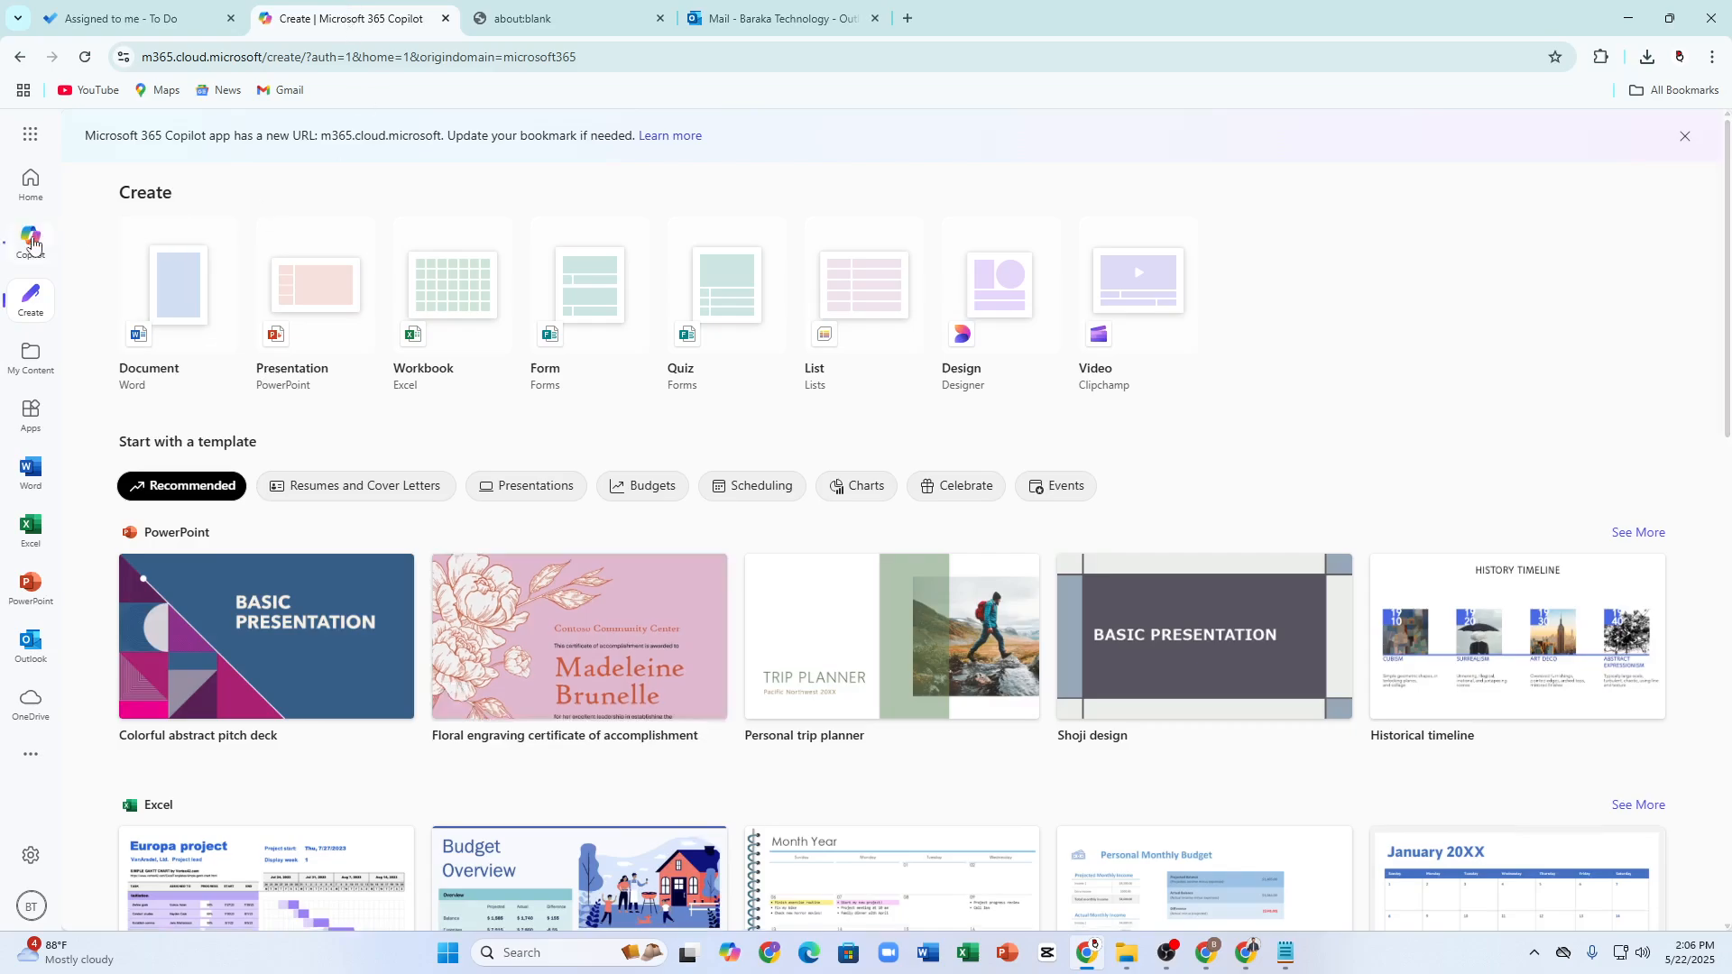
pyautogui.click(21, 178)
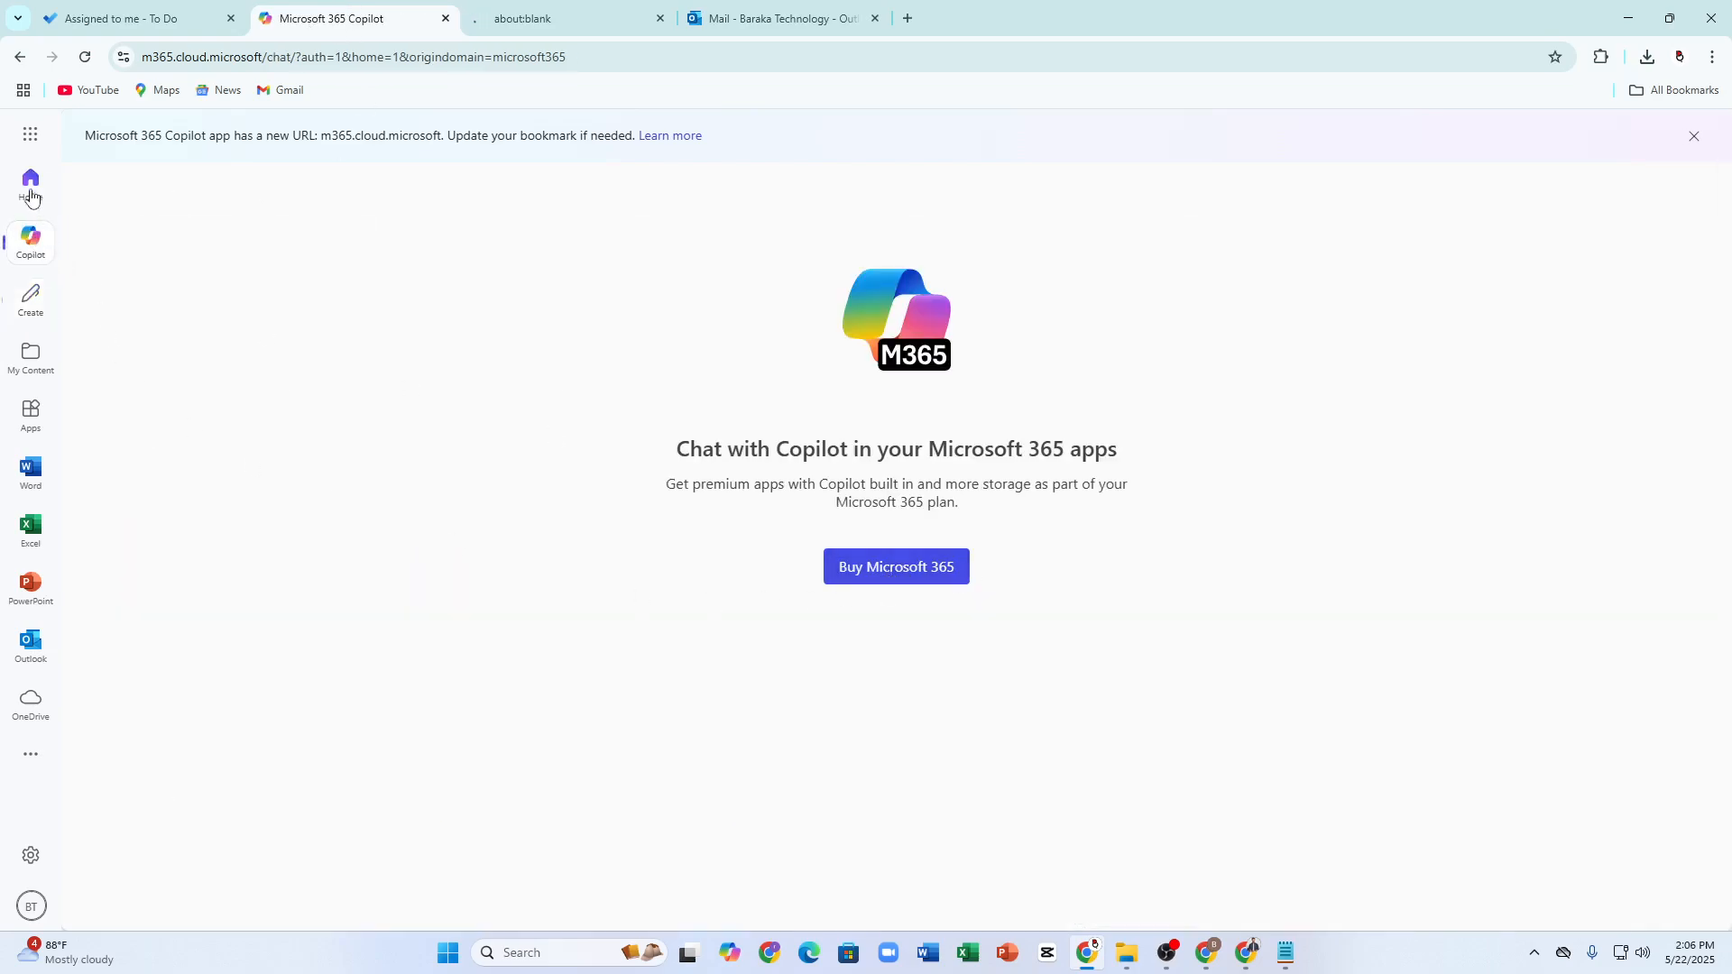
pyautogui.click(135, 16)
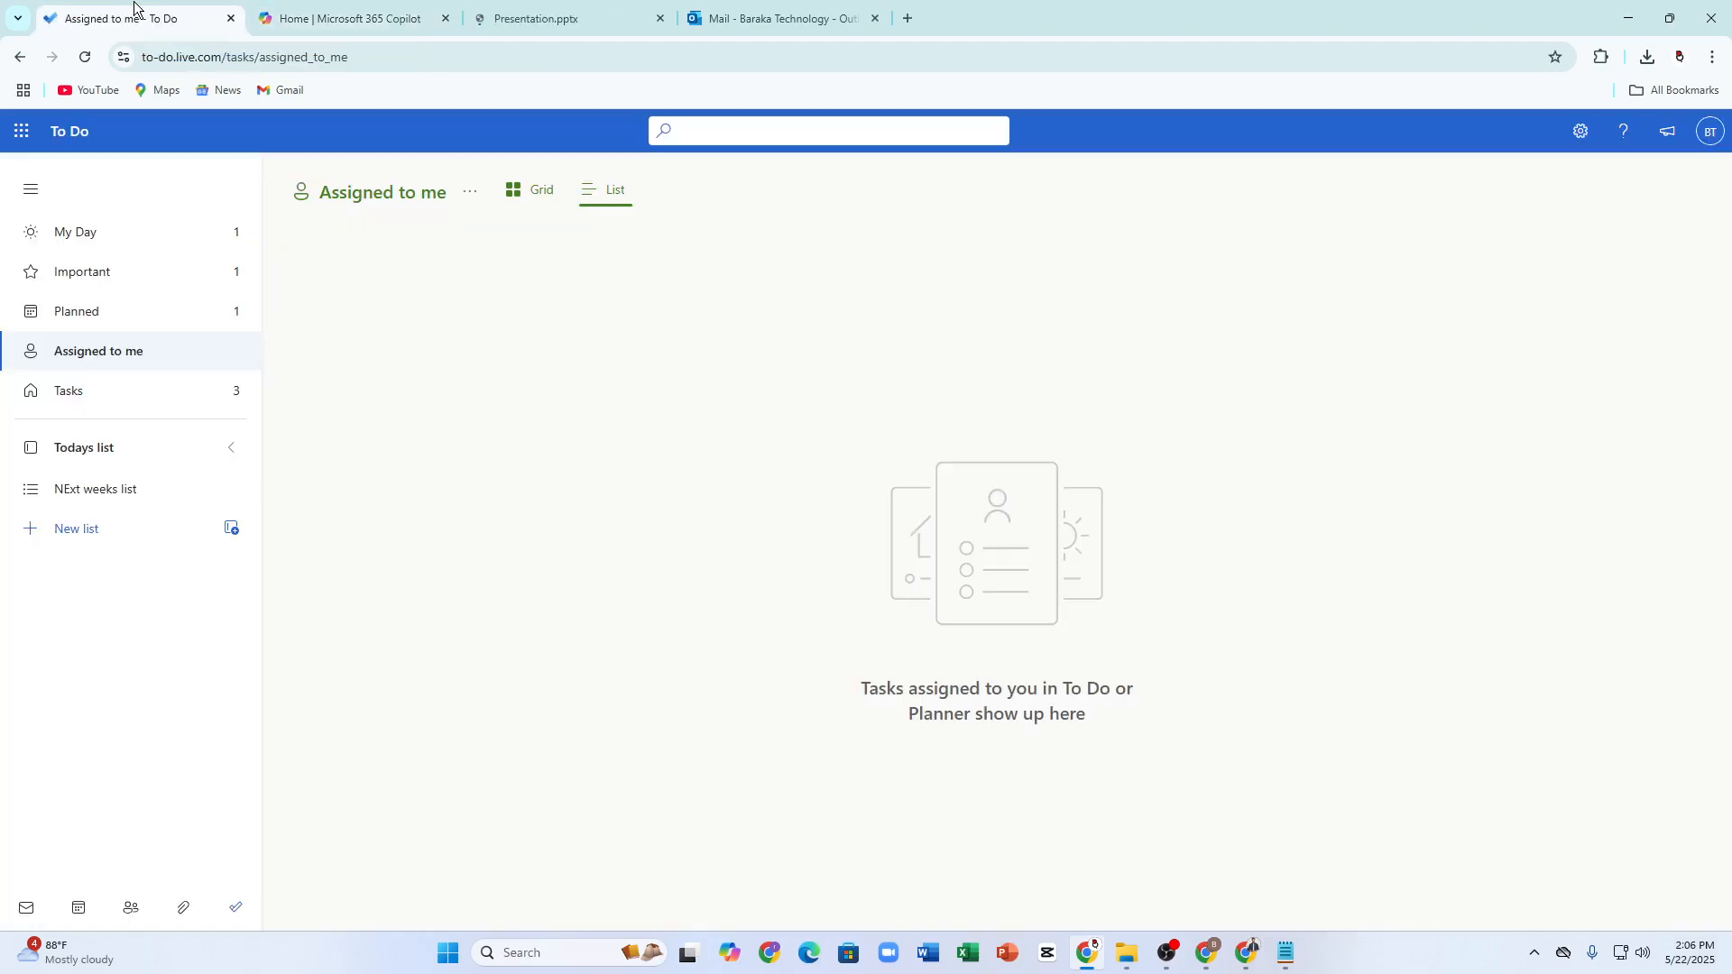
# - Hide and show the list sidebar again, and open My Day
pyautogui.click(34, 191)
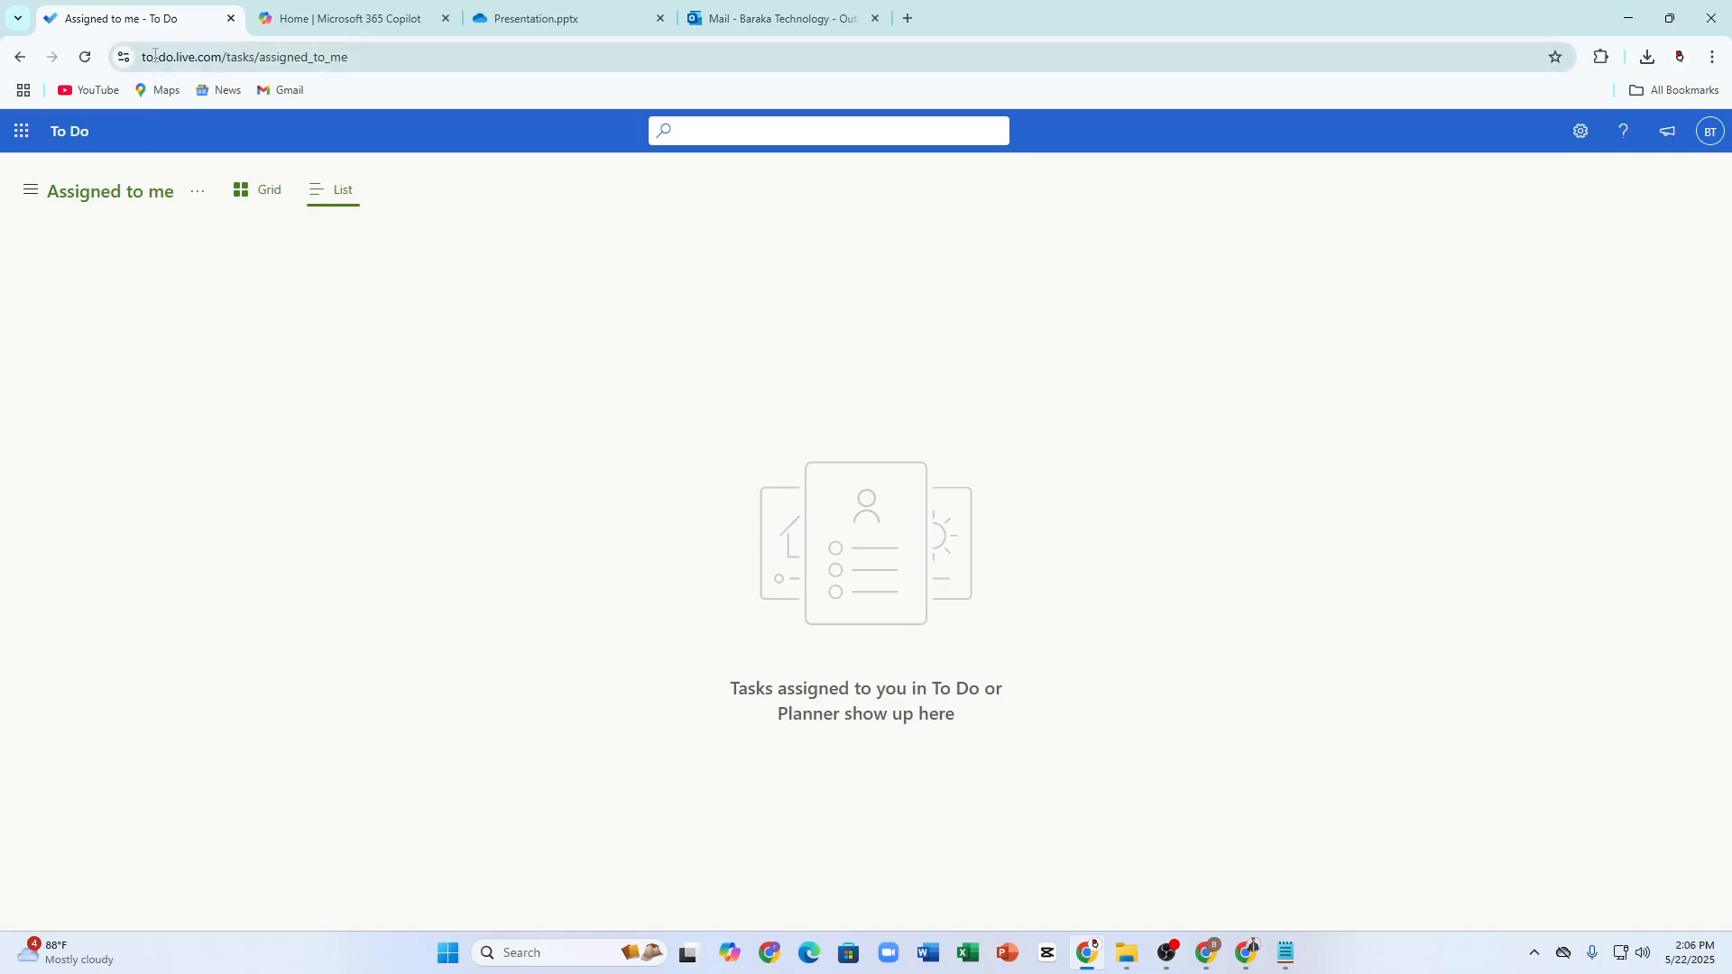
pyautogui.click(32, 193)
pyautogui.click(65, 232)
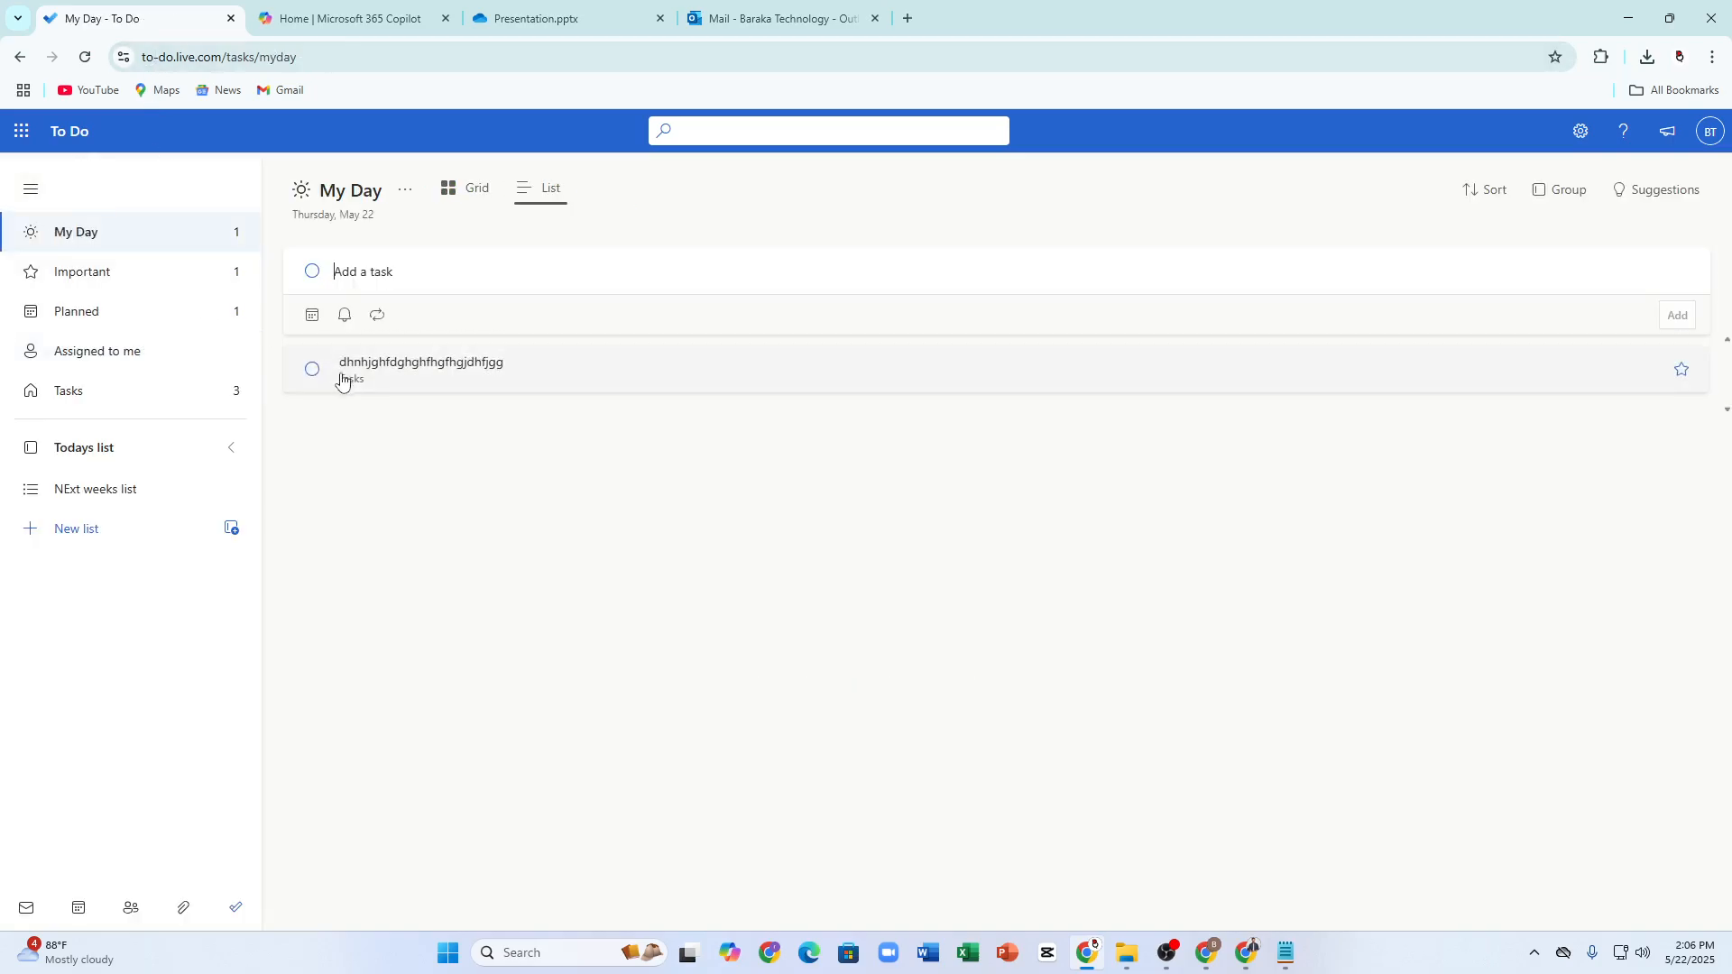
# - Look at the Microsoft 365 Copilot home page and the Outlook mailbox, and return to My Day in To Do
pyautogui.click(356, 11)
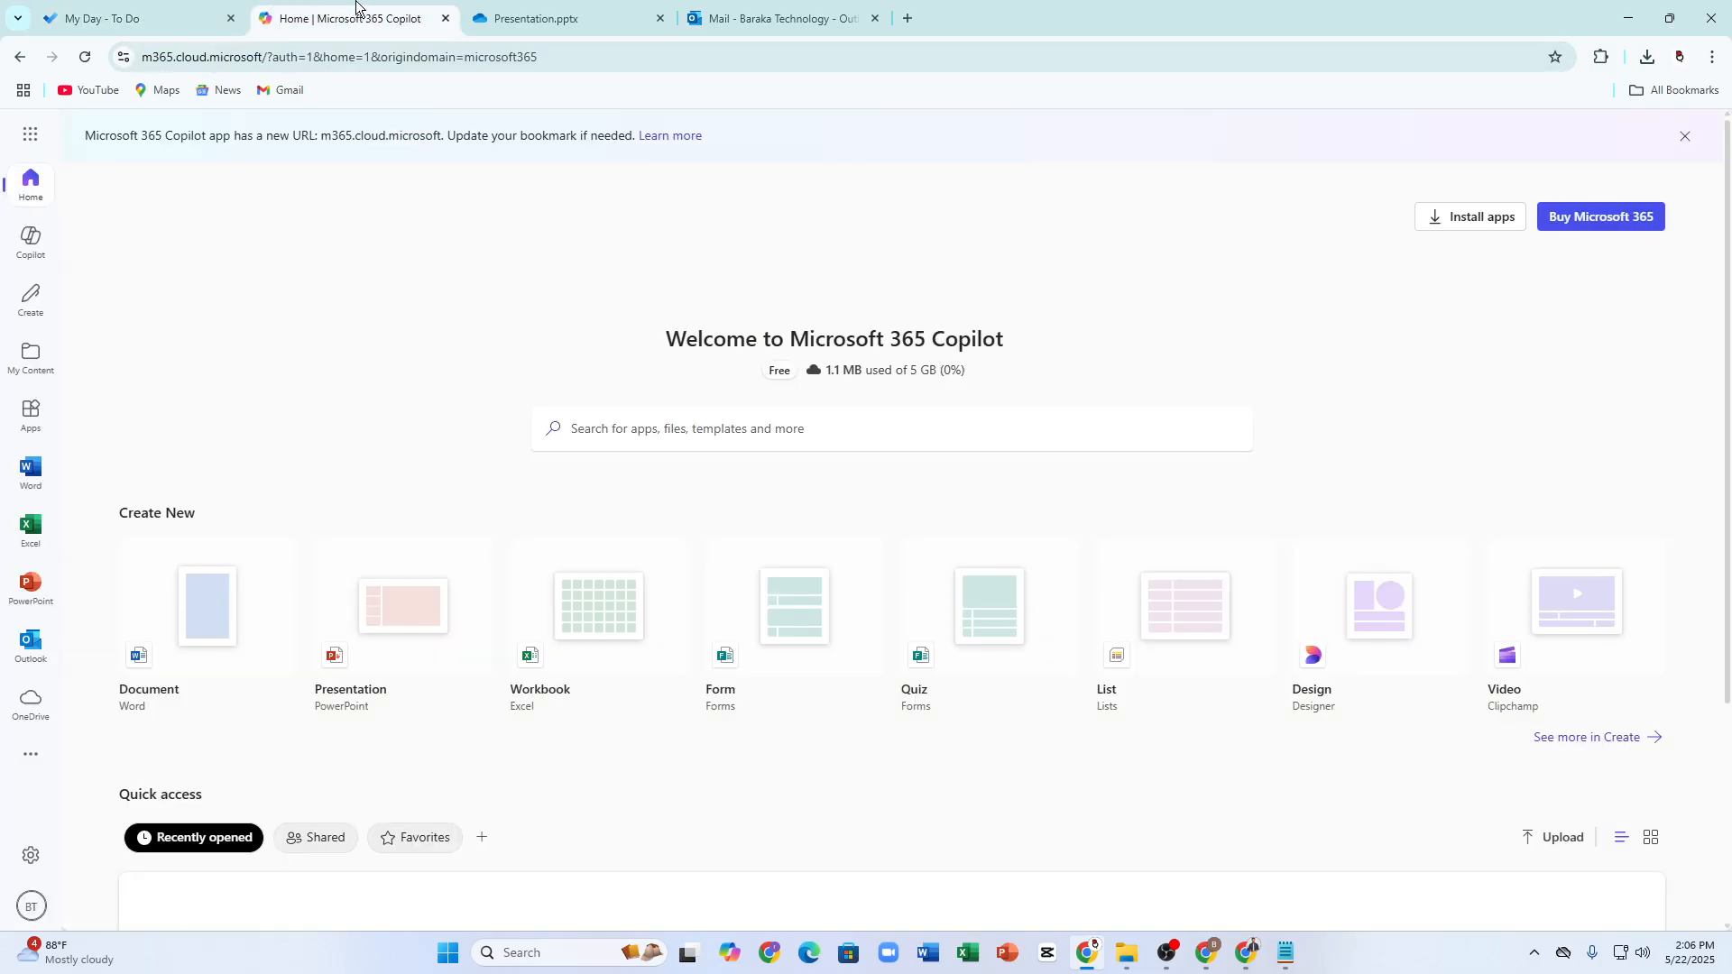
pyautogui.click(708, 12)
pyautogui.click(127, 19)
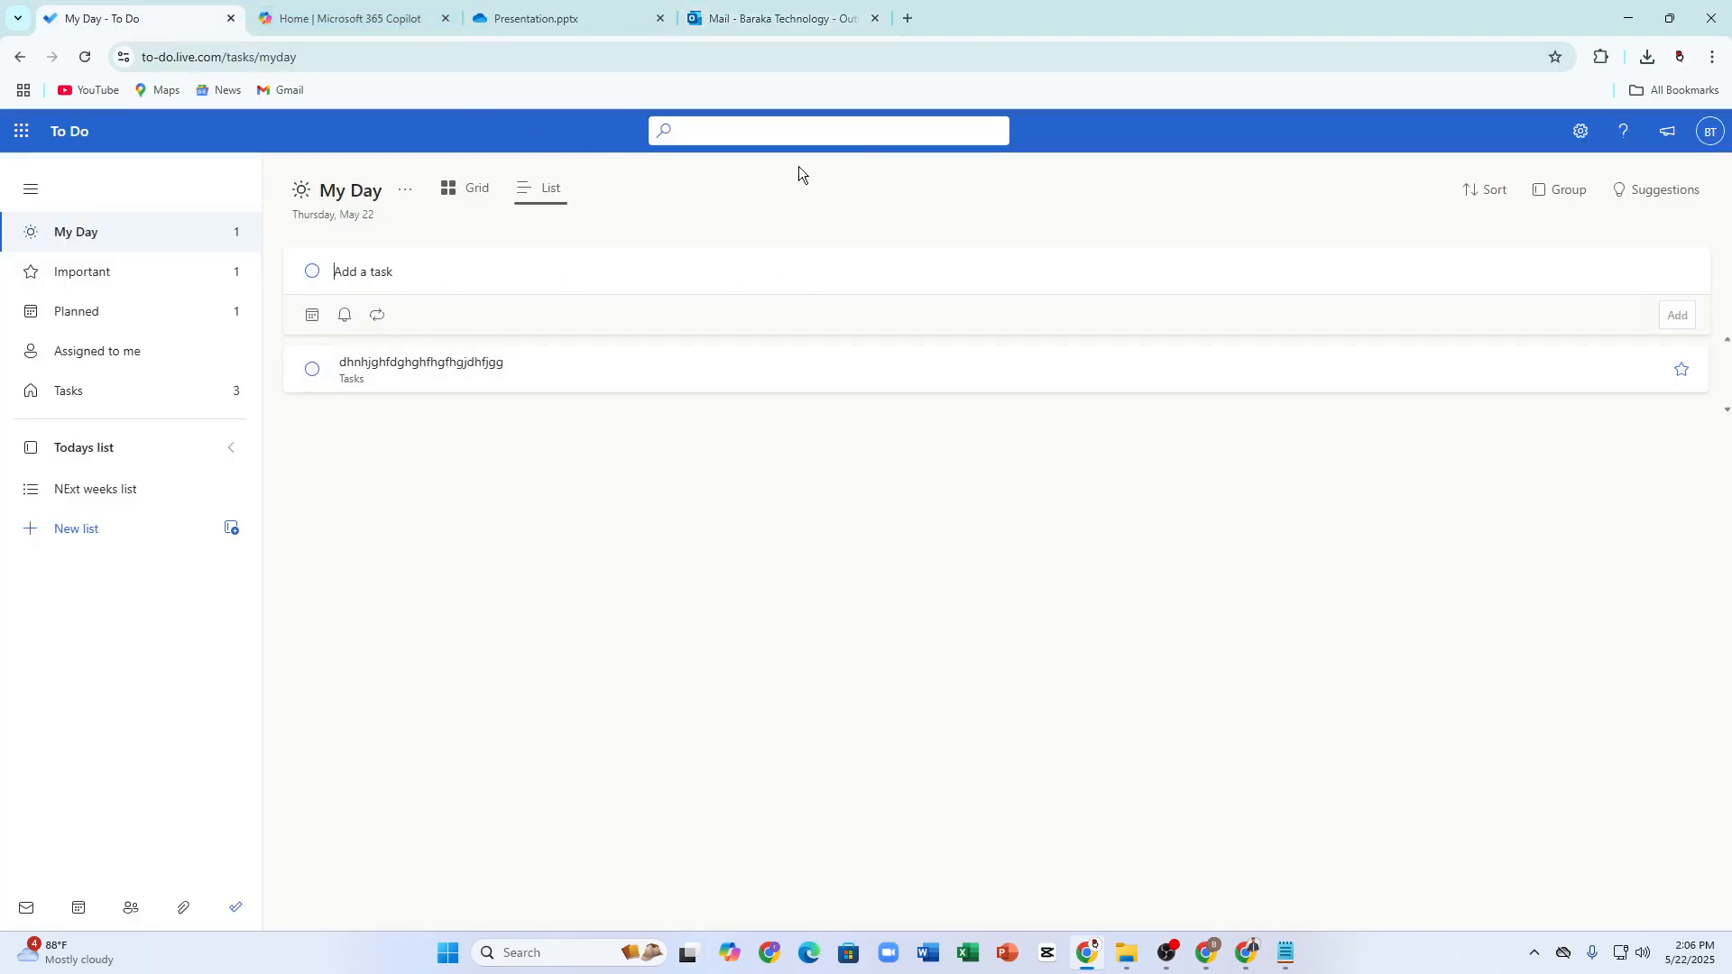